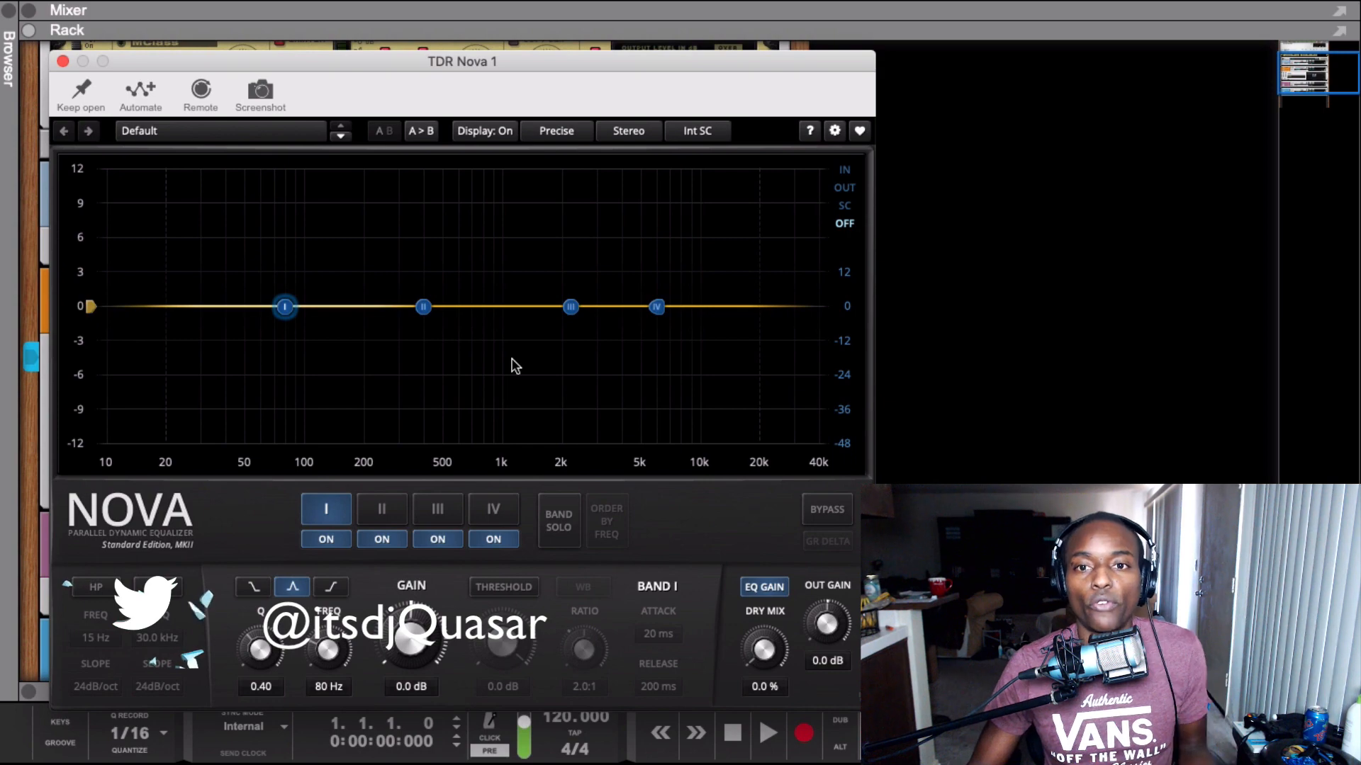
# Move the TDR Nova window to uncover the rack devices and briefly play the soloed Snaps Bounced track
pyautogui.moveTo(535, 63); pyautogui.dragTo(720, 41)
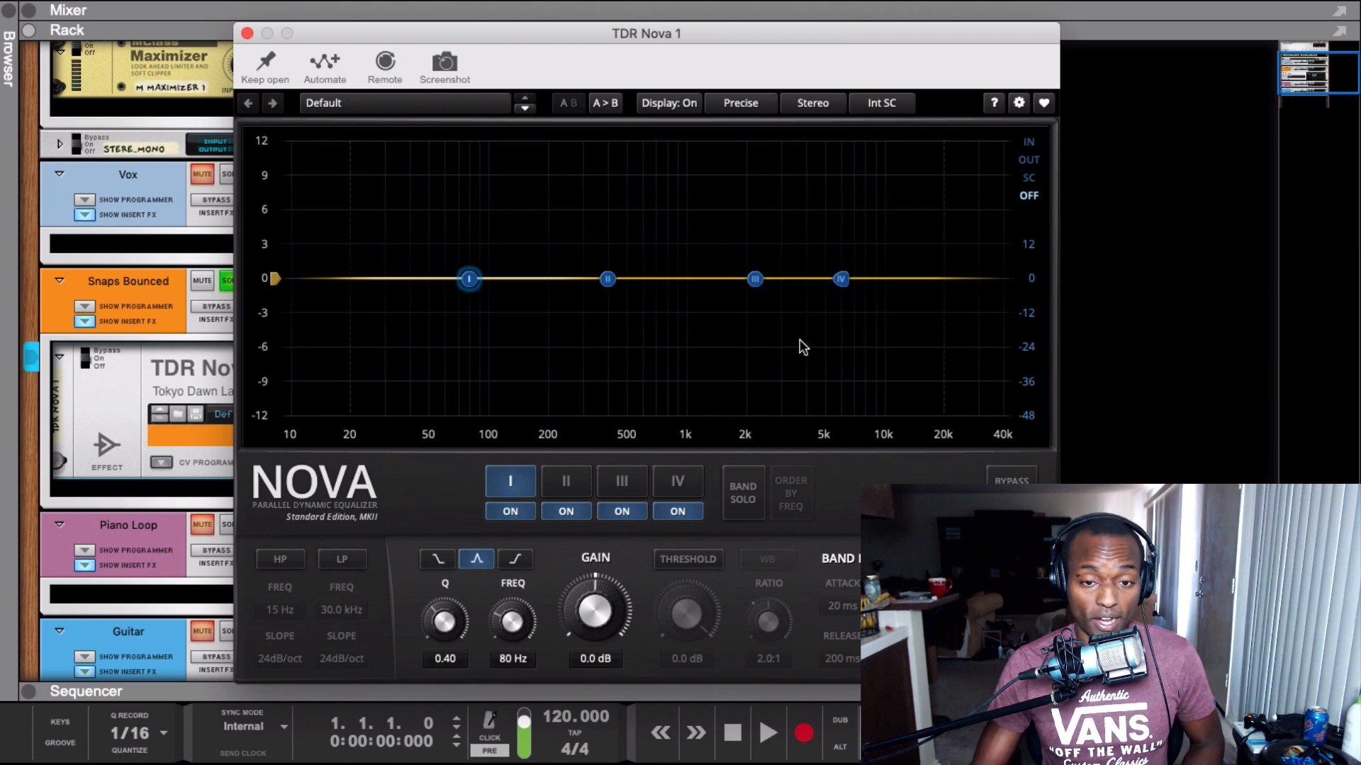
pyautogui.press('space')
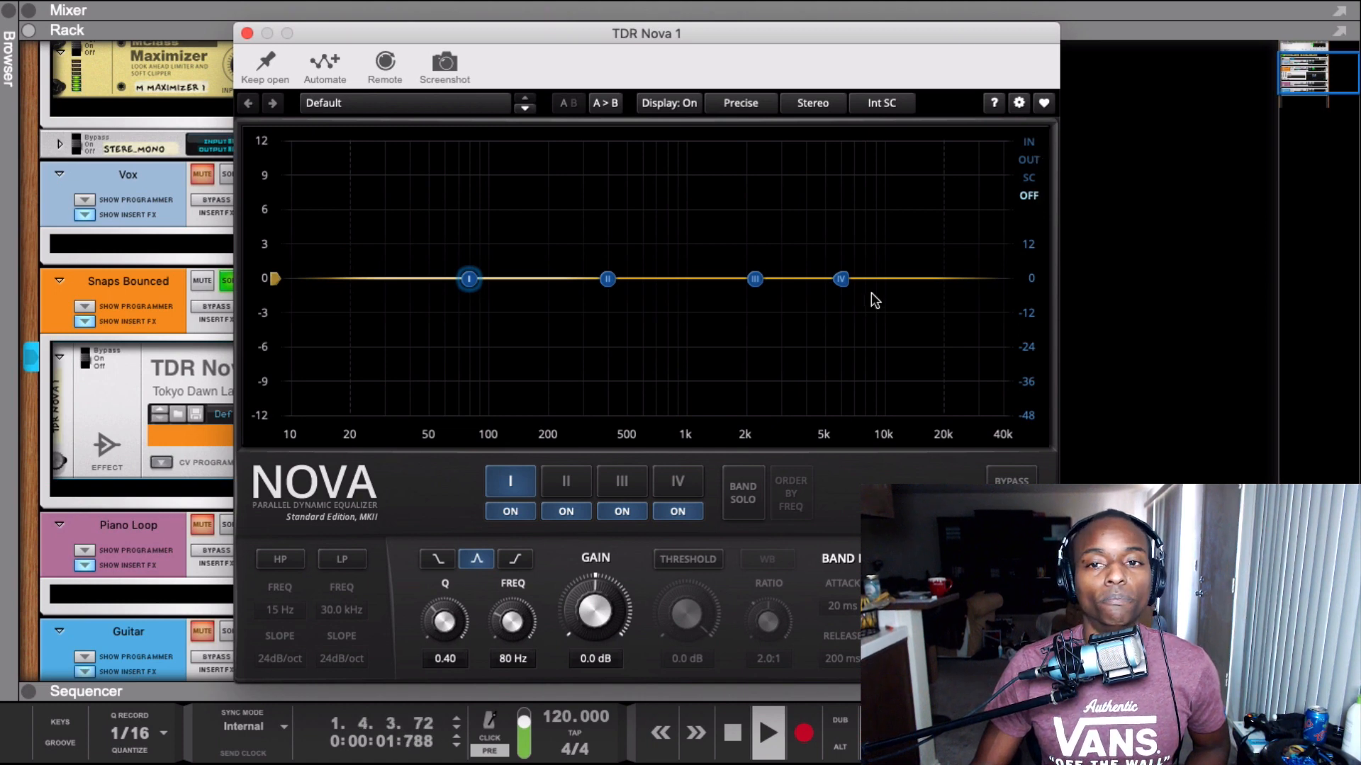
pyautogui.press('space')
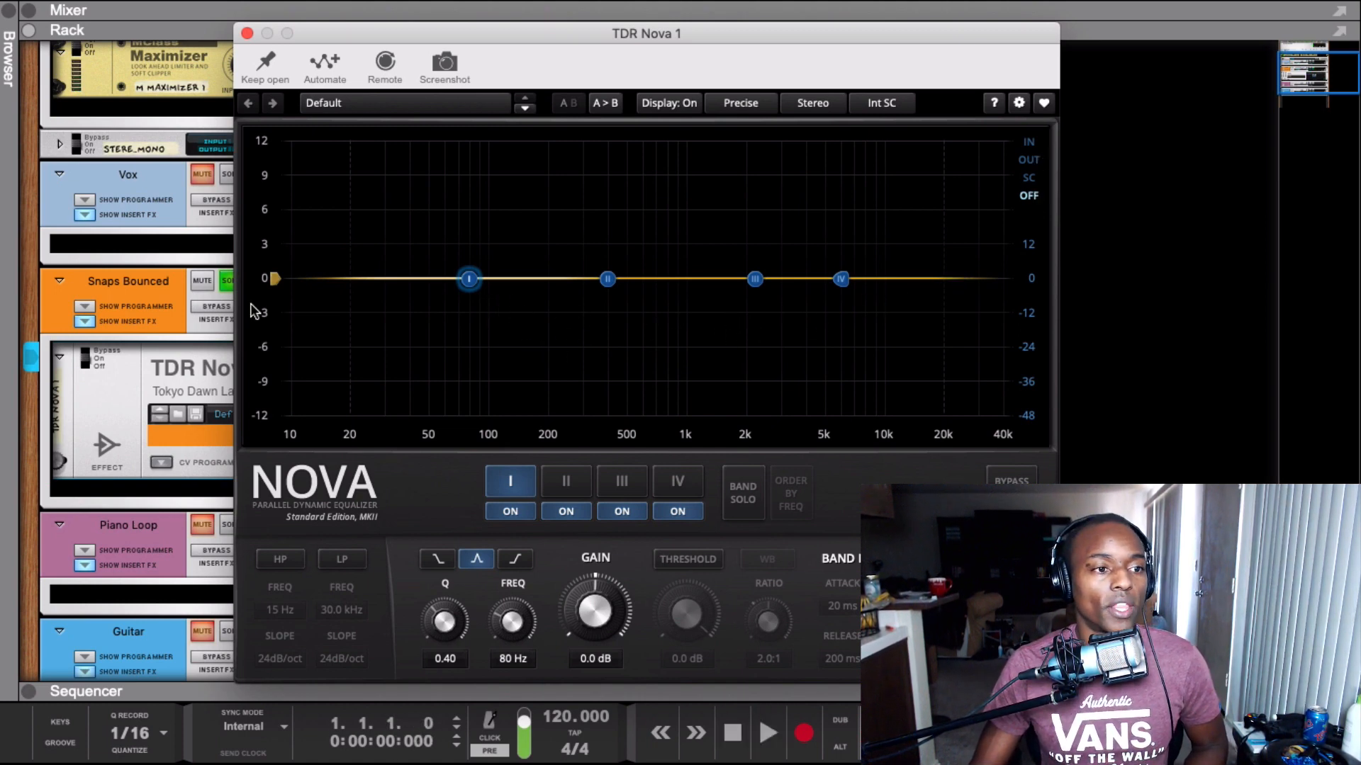
# Set Nova's spectrum analyzer to show the input signal (IN) and play the snaps through it
pyautogui.press('space')
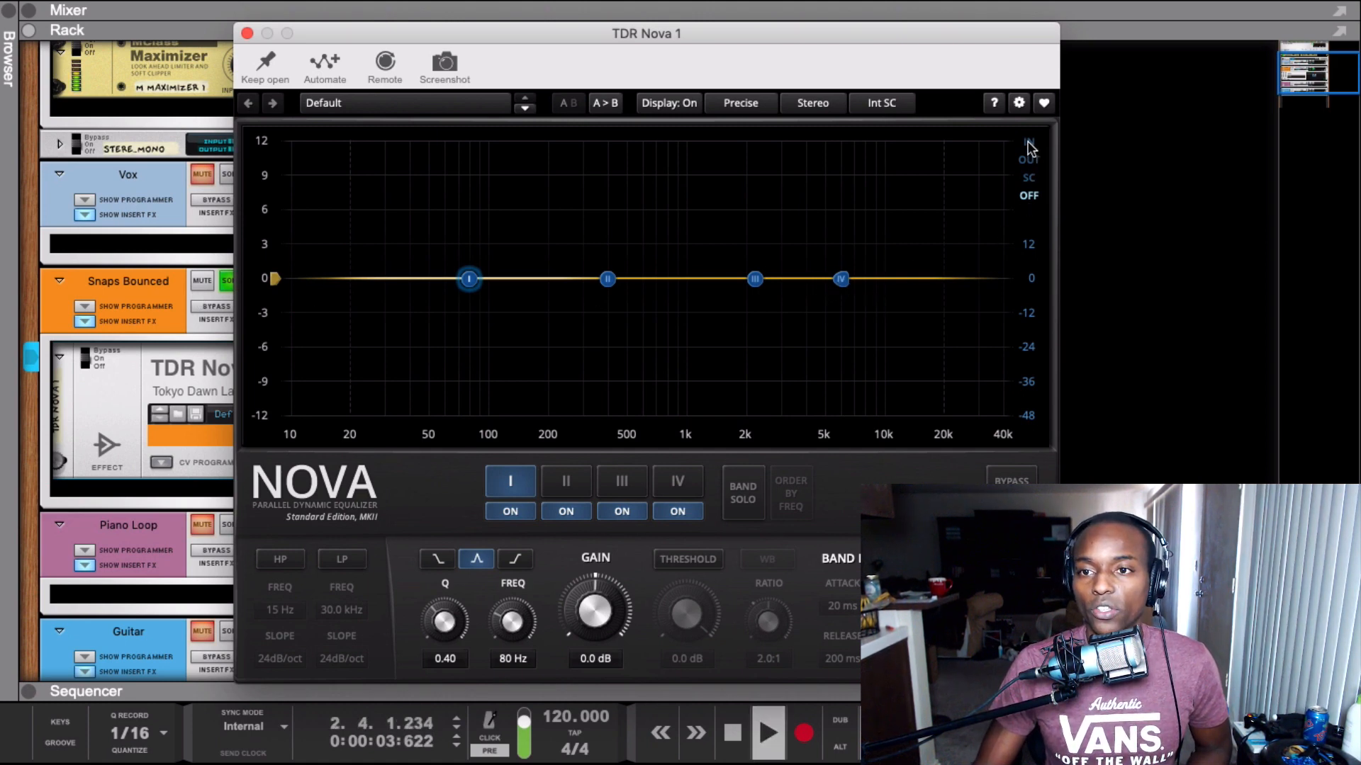
pyautogui.press('space')
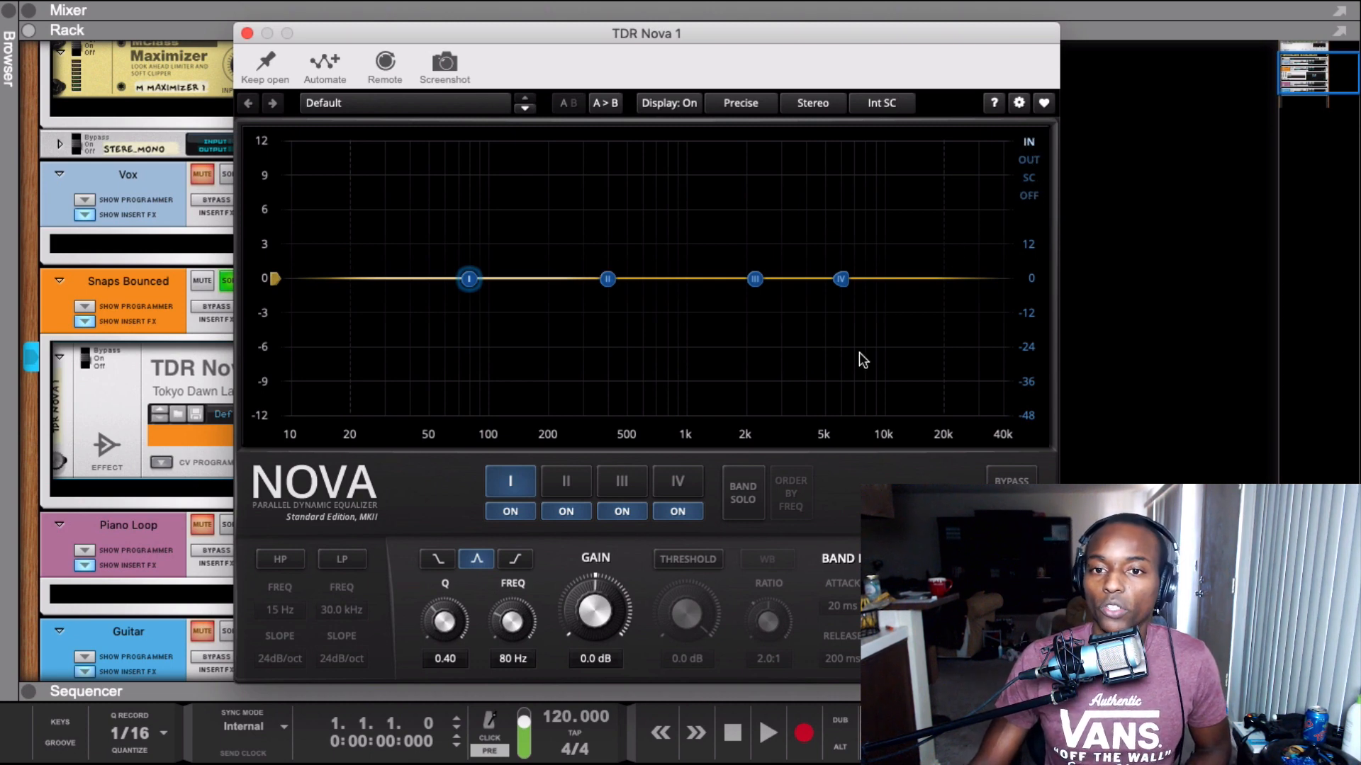
pyautogui.press('space')
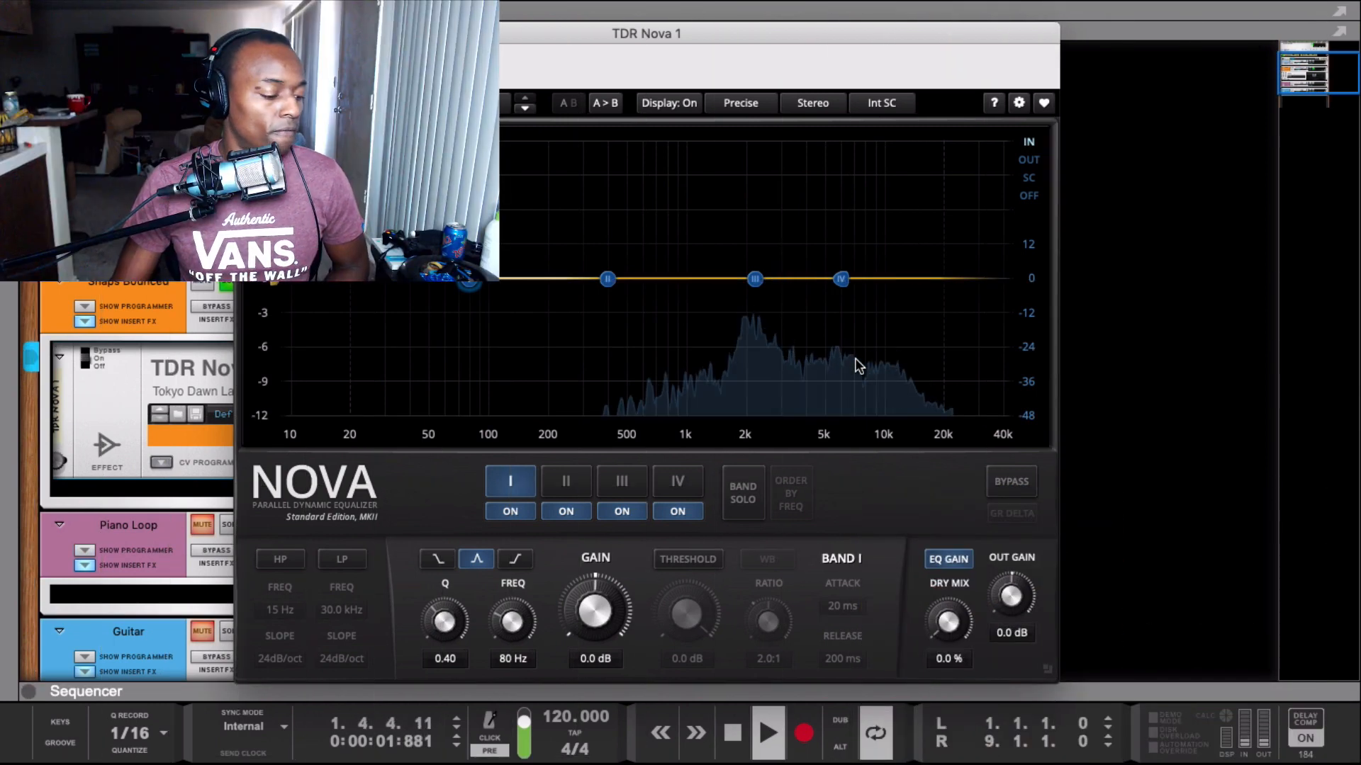
pyautogui.press('space')
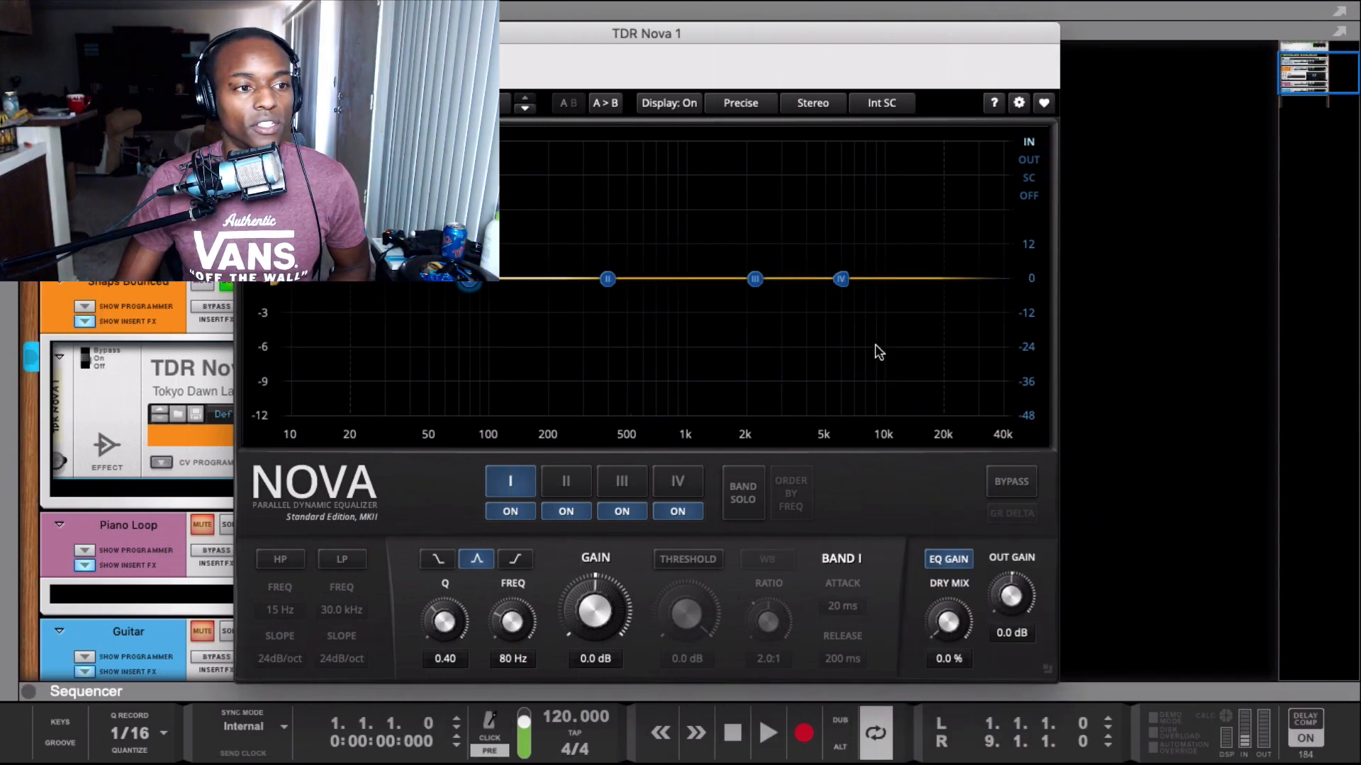
# Enable the low-pass filter during playback and lower its cutoff frequency to 5.7 kHz
pyautogui.press('space')
pyautogui.click(335, 559)
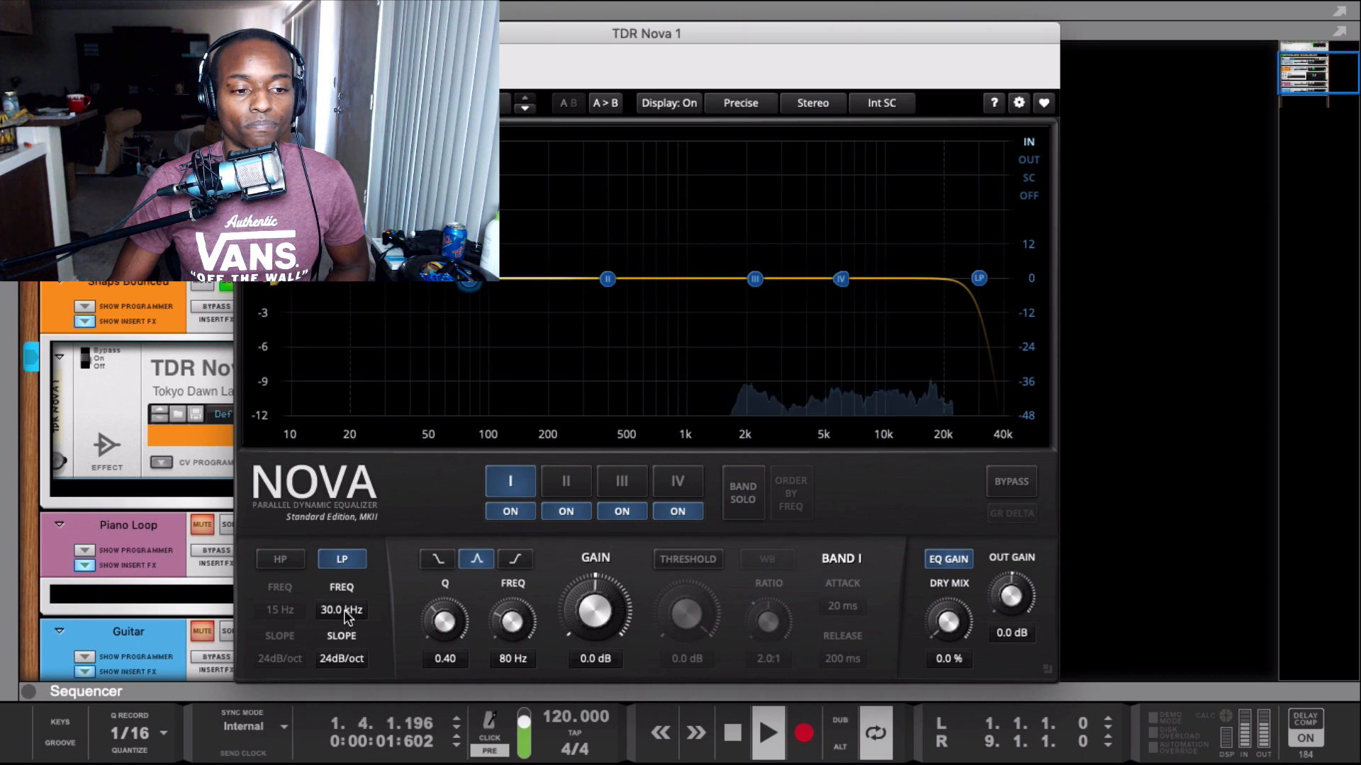
pyautogui.scroll(-10, 346, 611)
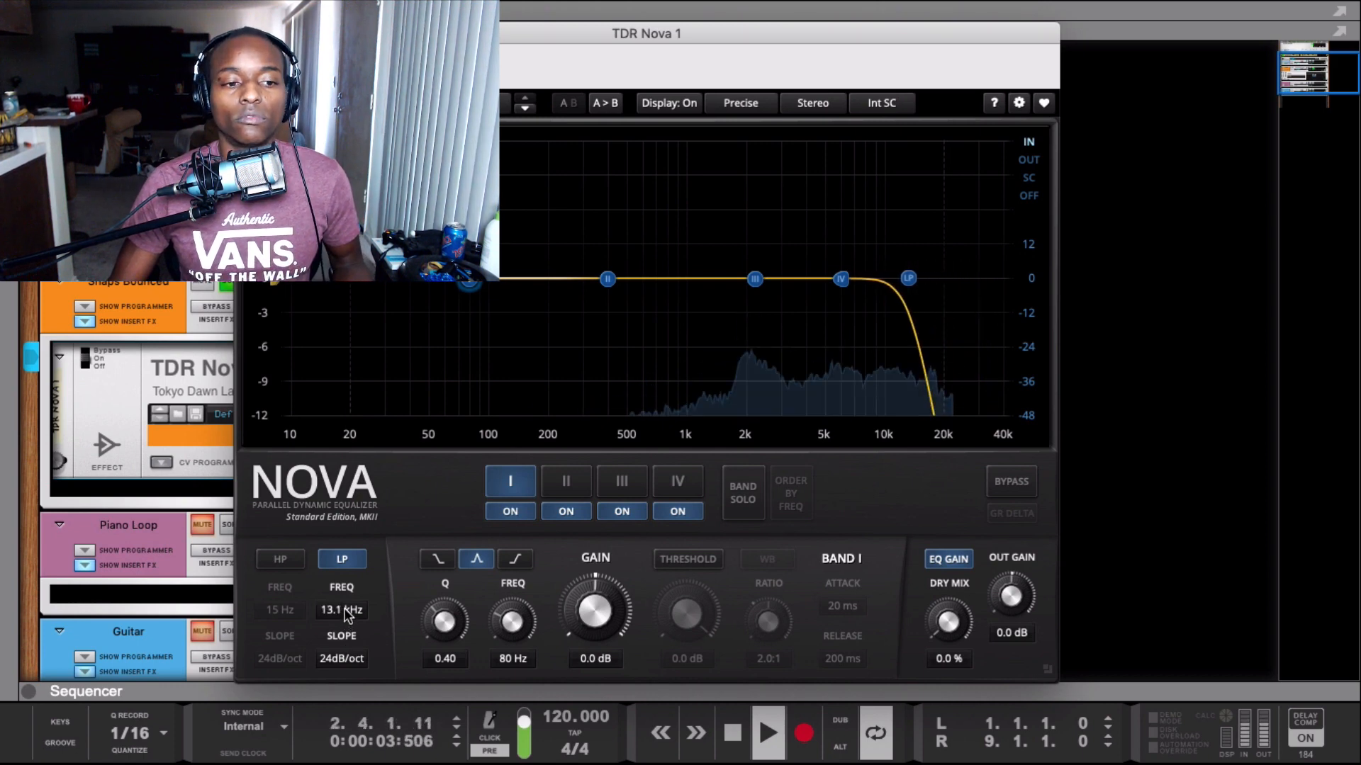
pyautogui.scroll(-5, 348, 611)
pyautogui.press('space')
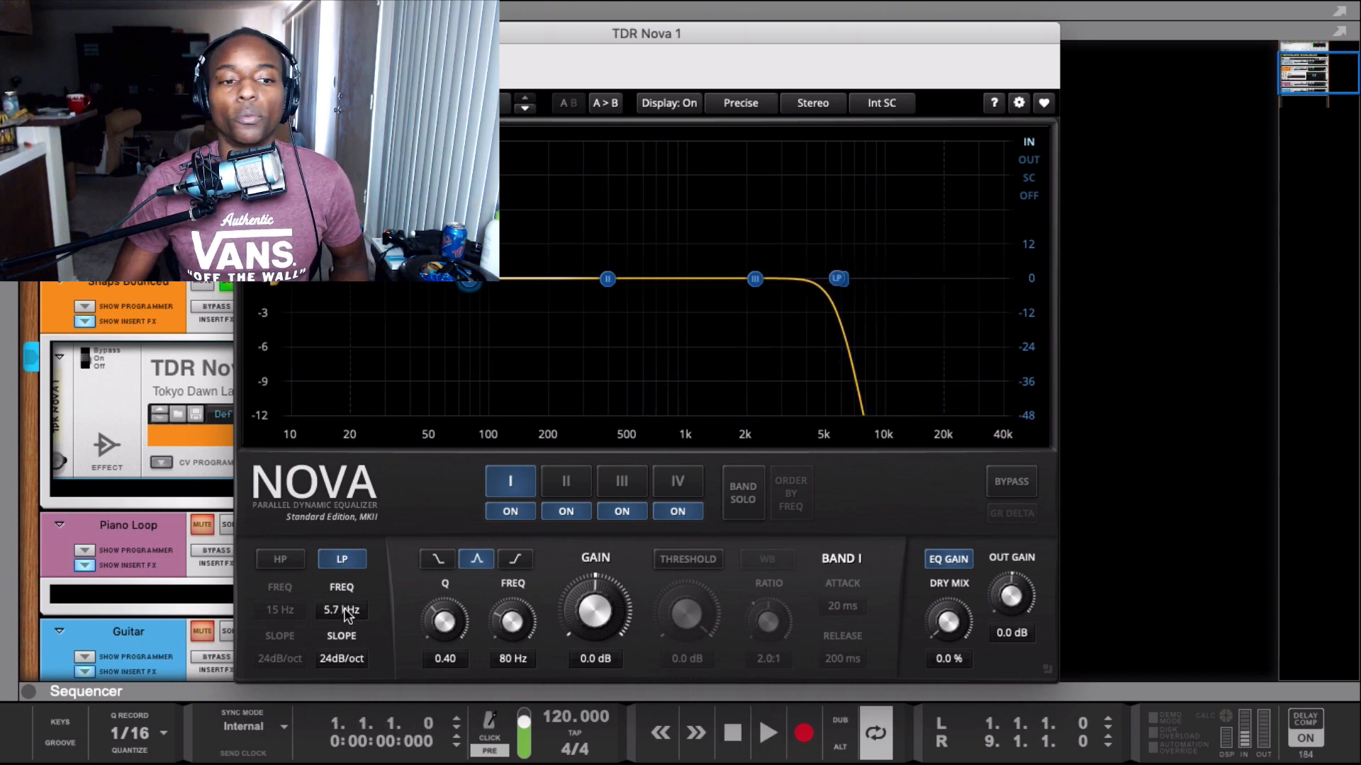
# Raise the low-pass cutoff to 13.1 kHz while the snaps play, and switch the low-pass filter off
pyautogui.press('space')
pyautogui.scroll(5, 343, 609)
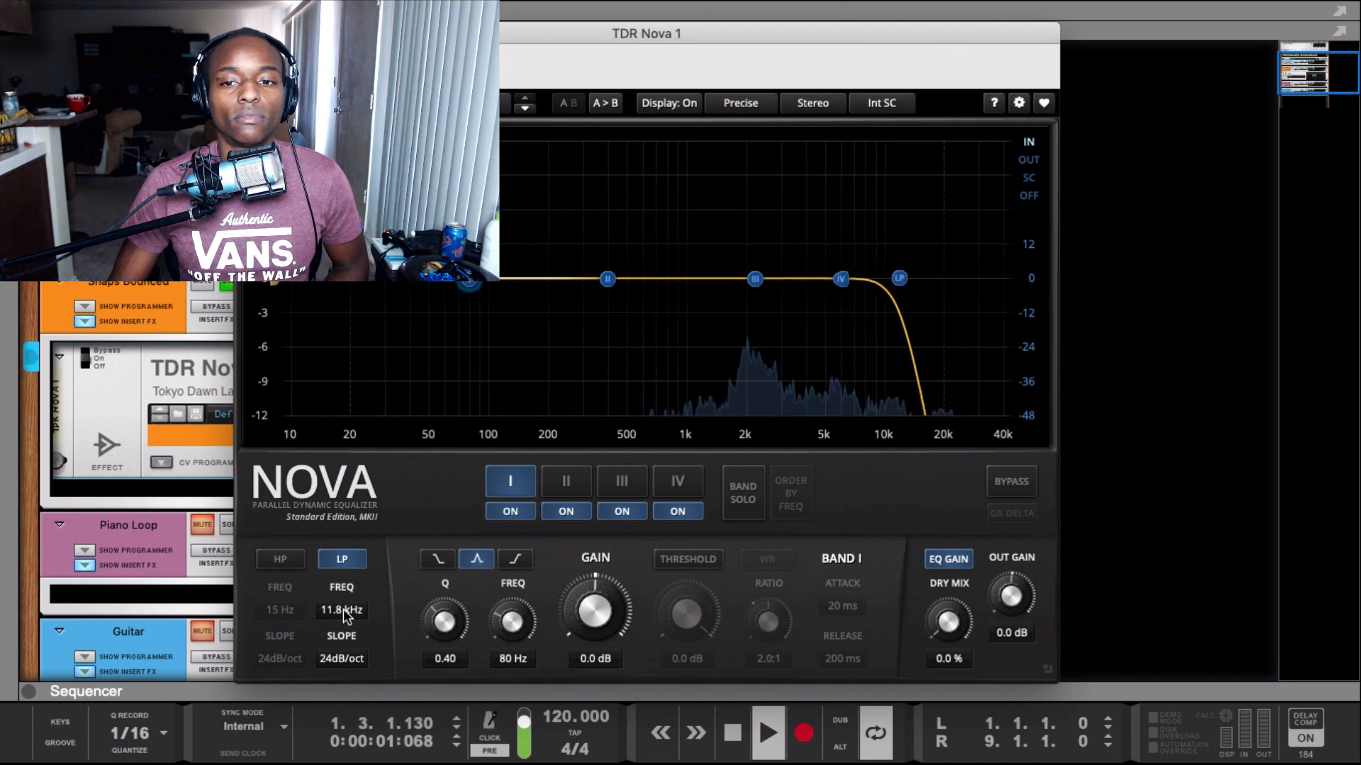
pyautogui.press('space')
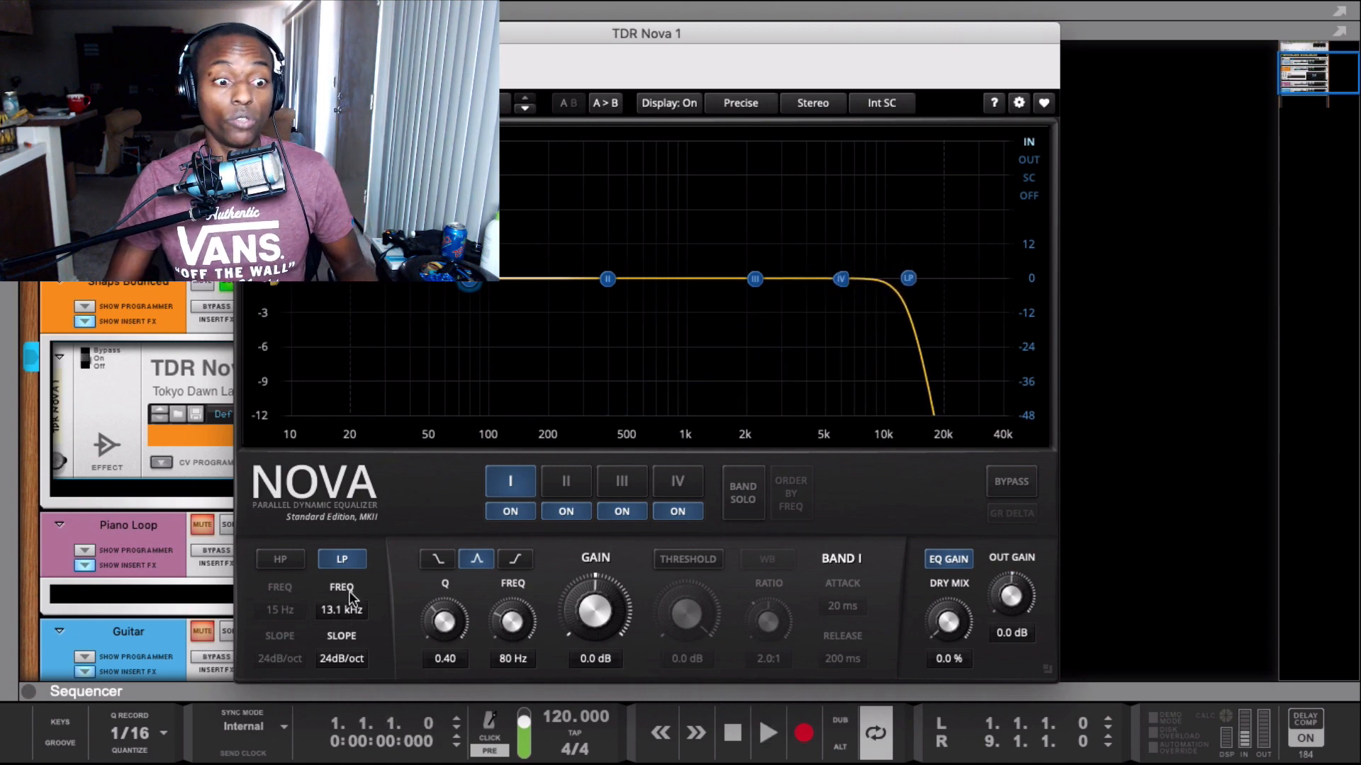
pyautogui.click(345, 560)
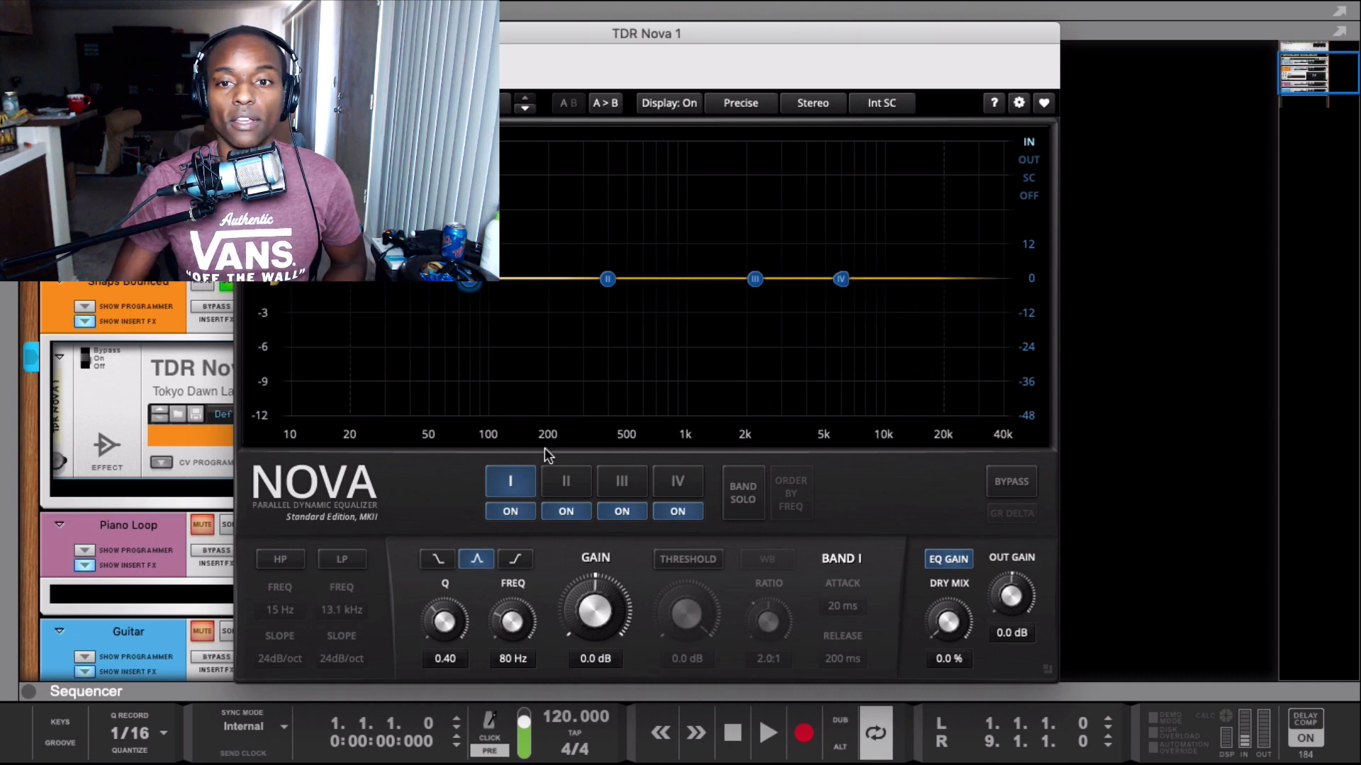
# Play the snaps and move the band IV high-shelf node to 4.3 kHz with a gain of -0.1 dB
pyautogui.press('space')
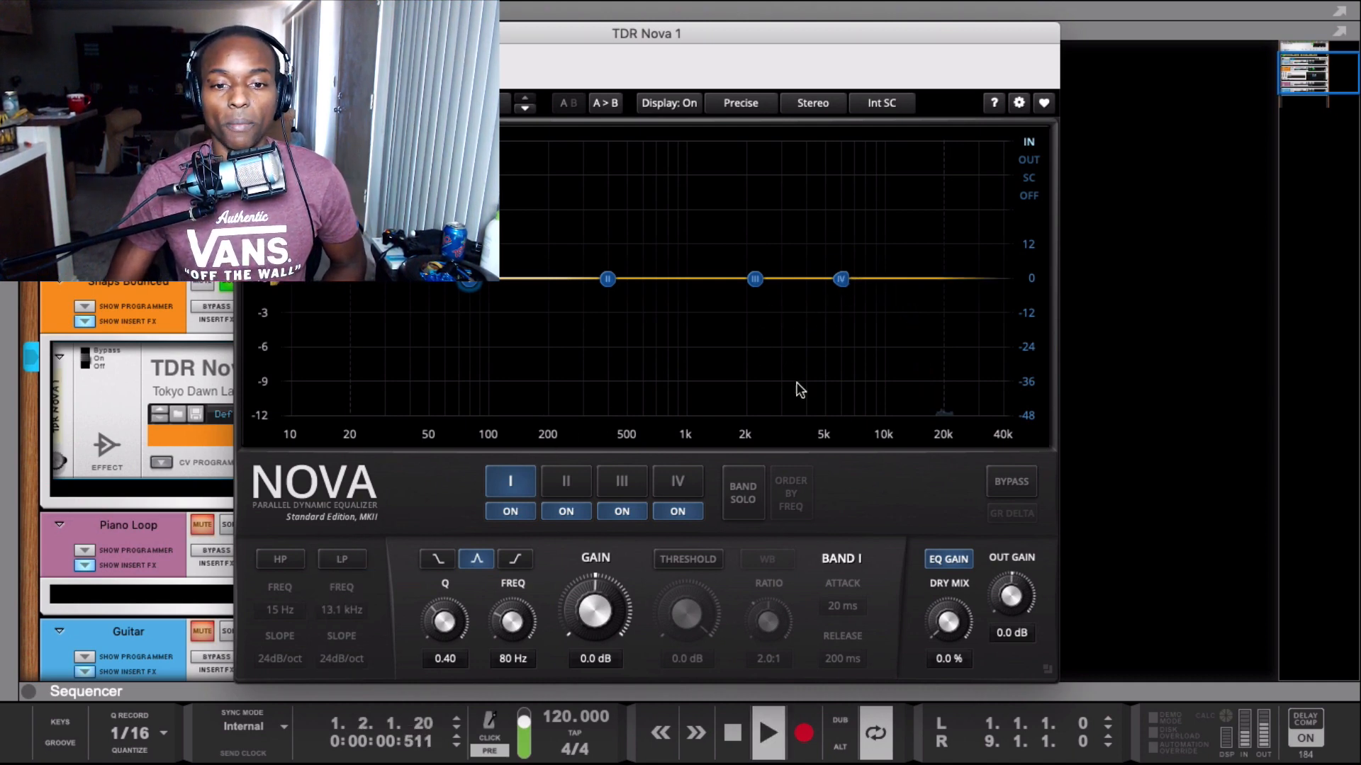
pyautogui.moveTo(841, 280)
pyautogui.mouseDown()
pyautogui.moveTo(841, 339)
pyautogui.moveTo(814, 341)
pyautogui.moveTo(818, 249)
pyautogui.moveTo(816, 279)
pyautogui.mouseUp()
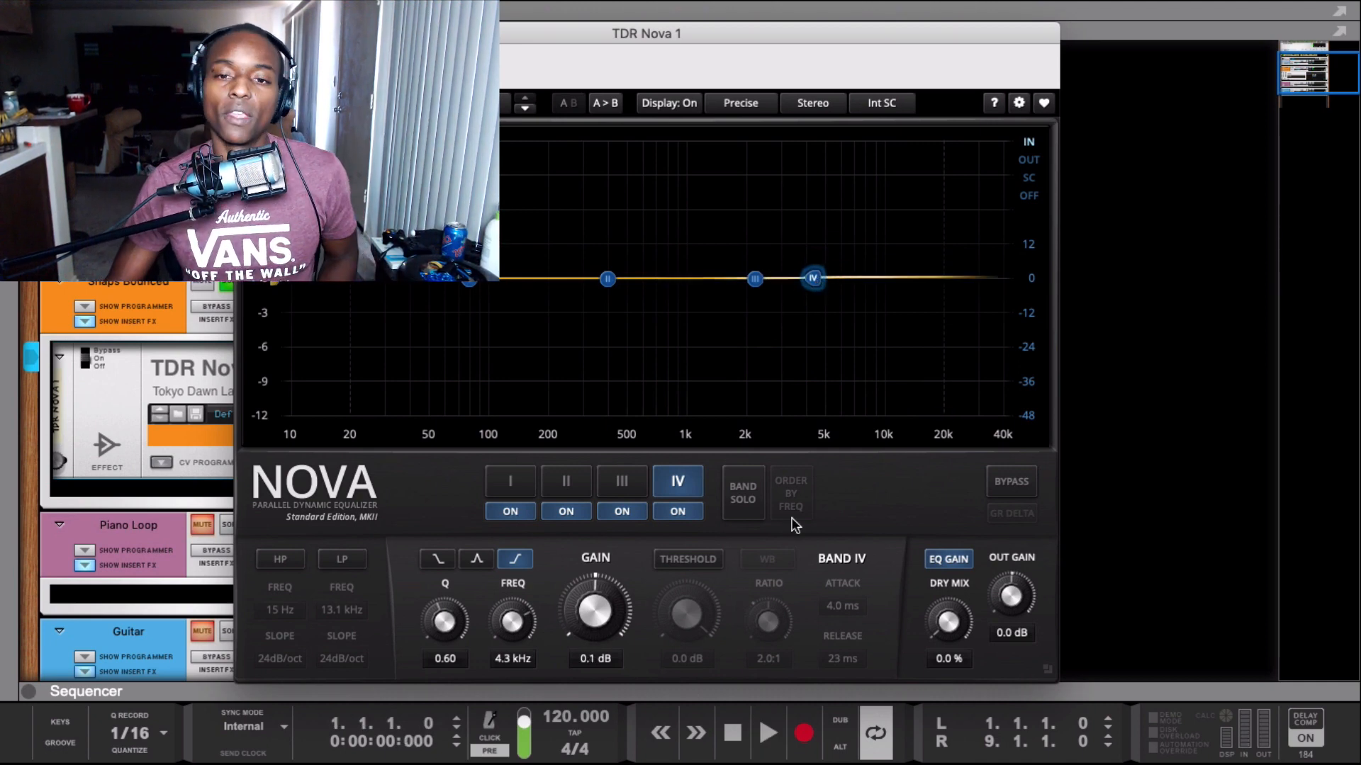
pyautogui.moveTo(815, 283); pyautogui.dragTo(815, 282)
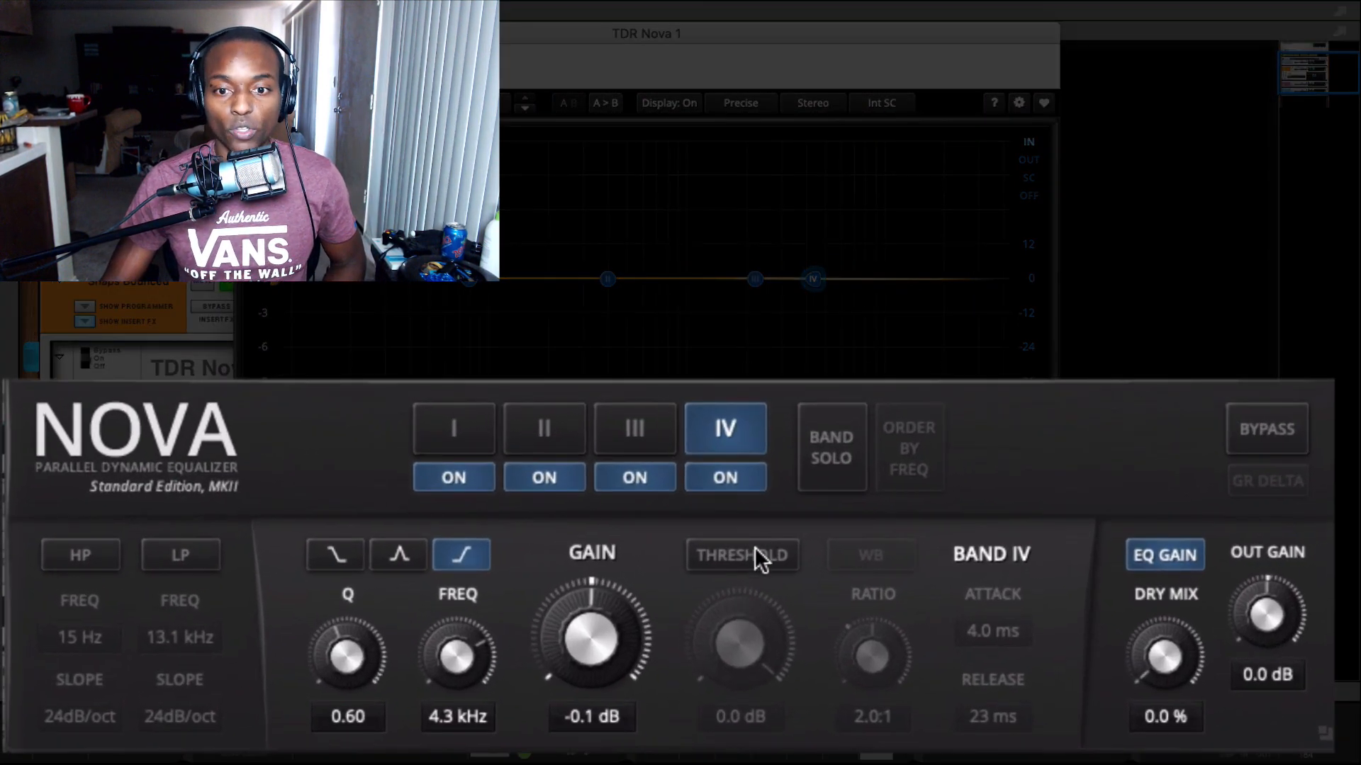
# Turn on band IV's threshold and lower it gradually to -24.0 dB while listening to the snaps
pyautogui.click(754, 548)
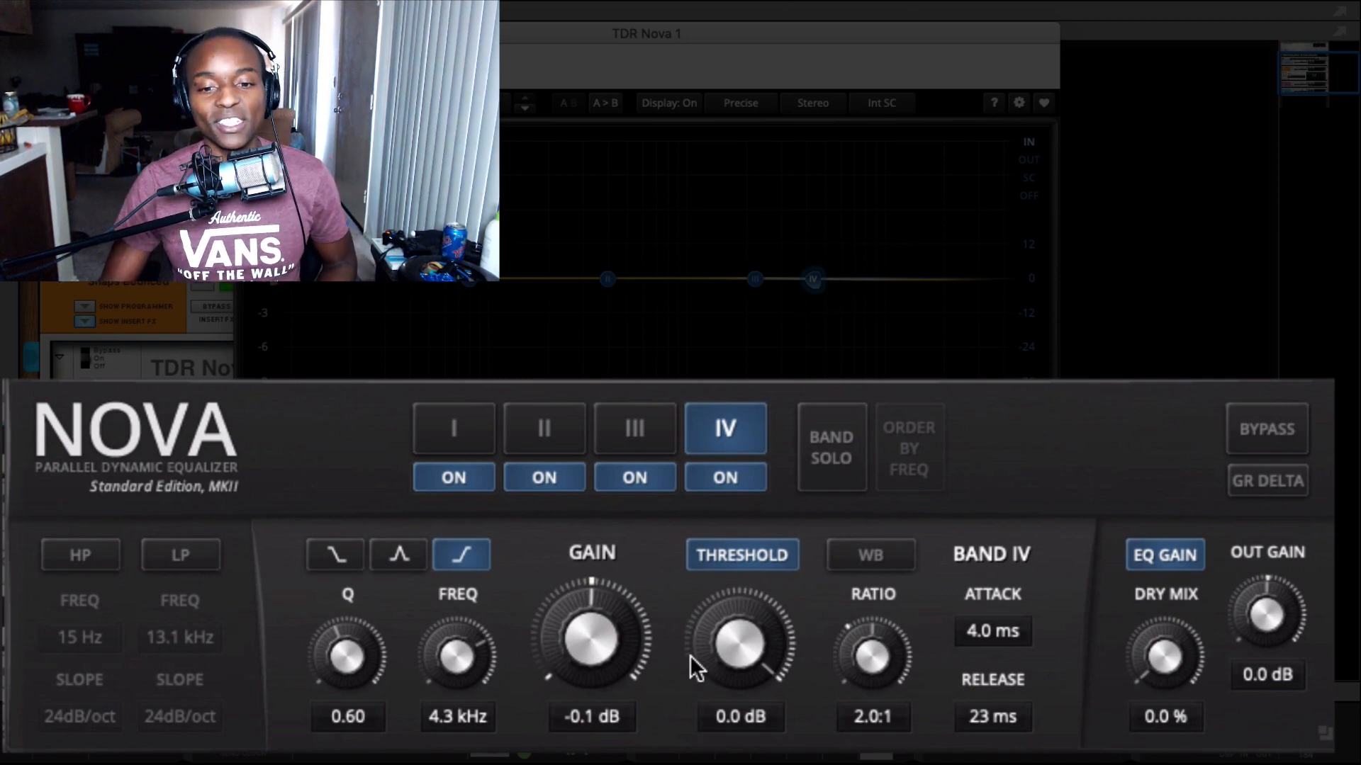
pyautogui.scroll(-4, 716, 642)
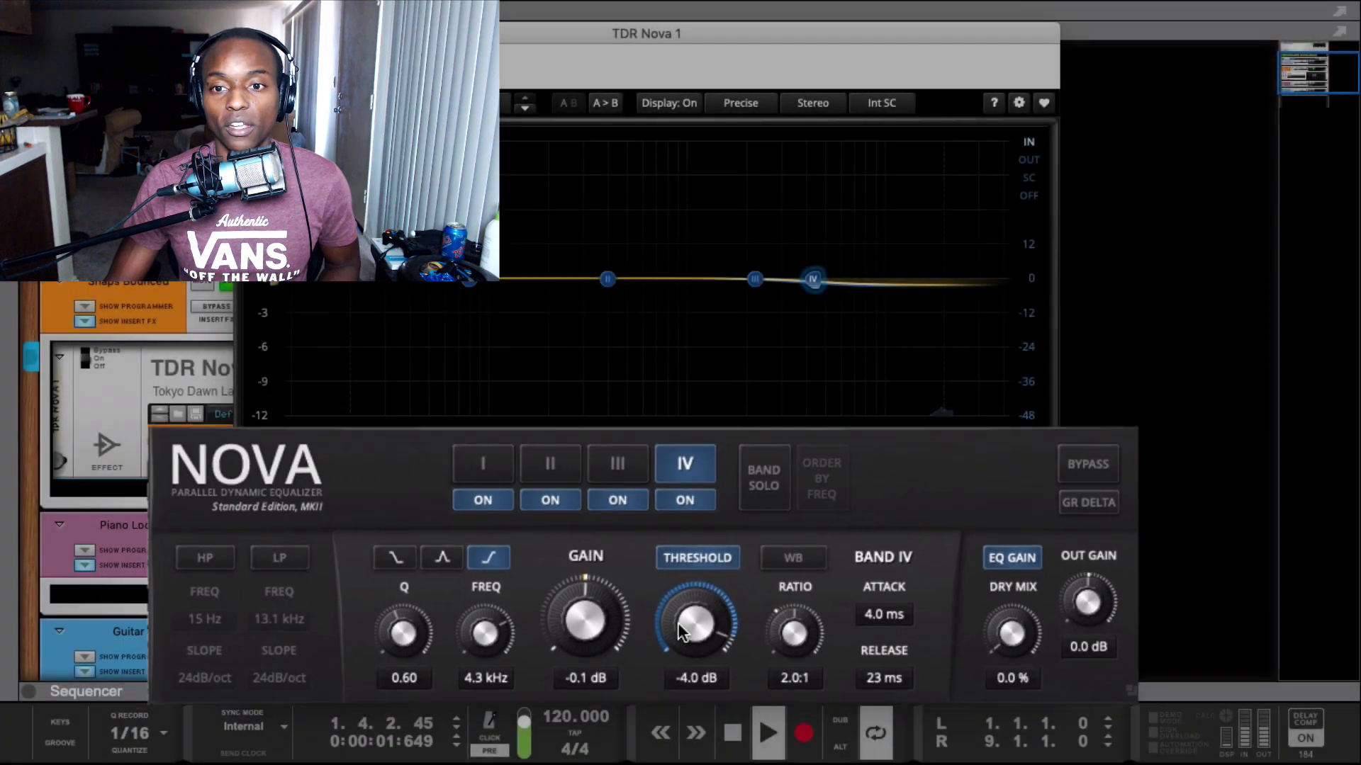
pyautogui.scroll(-7, 675, 623)
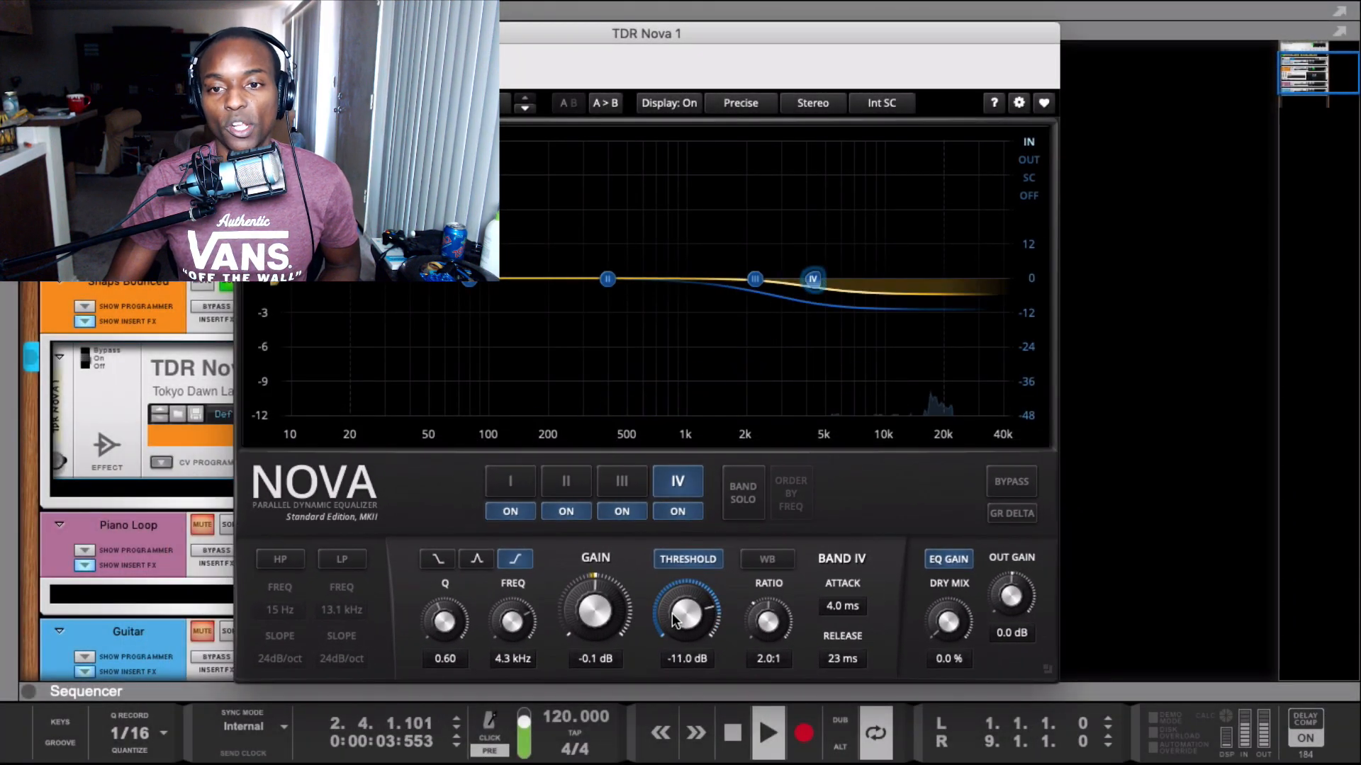
pyautogui.scroll(-5, 674, 620)
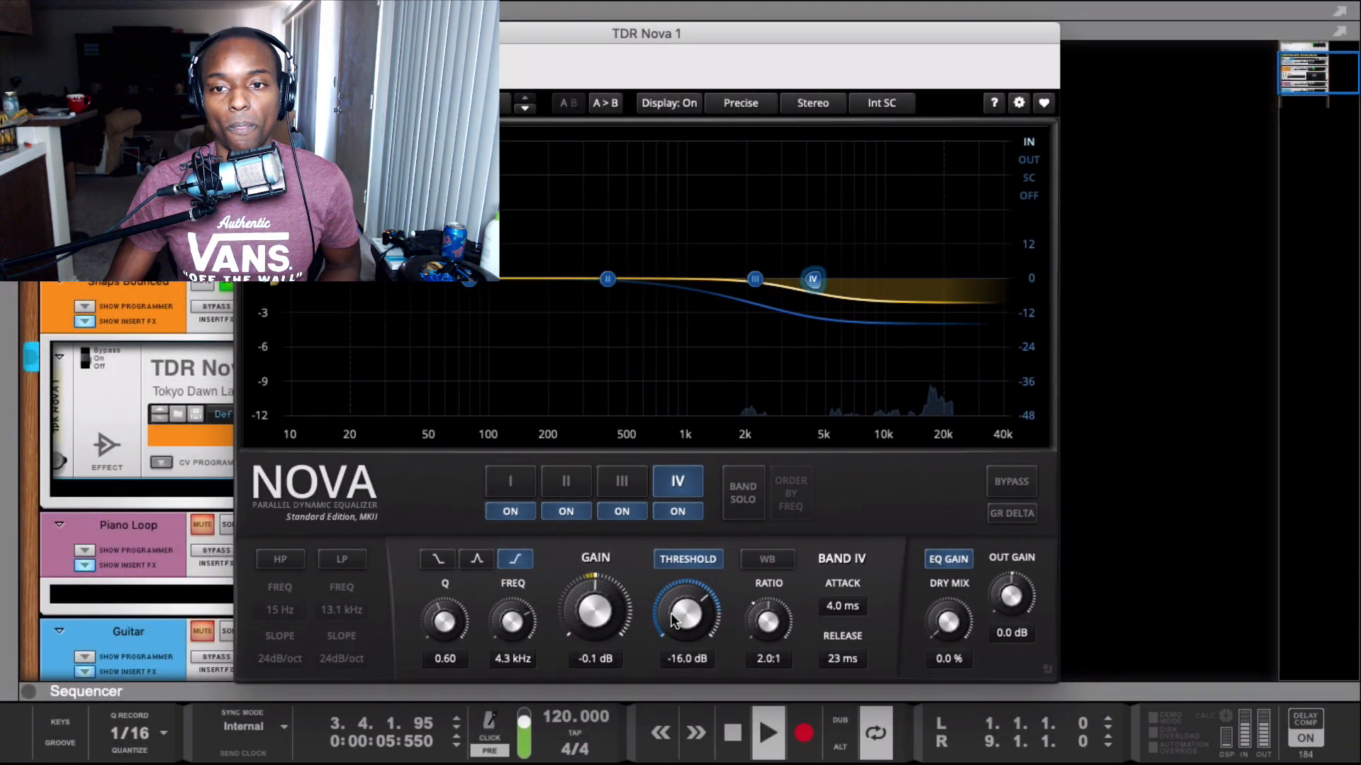
pyautogui.scroll(-2, 673, 620)
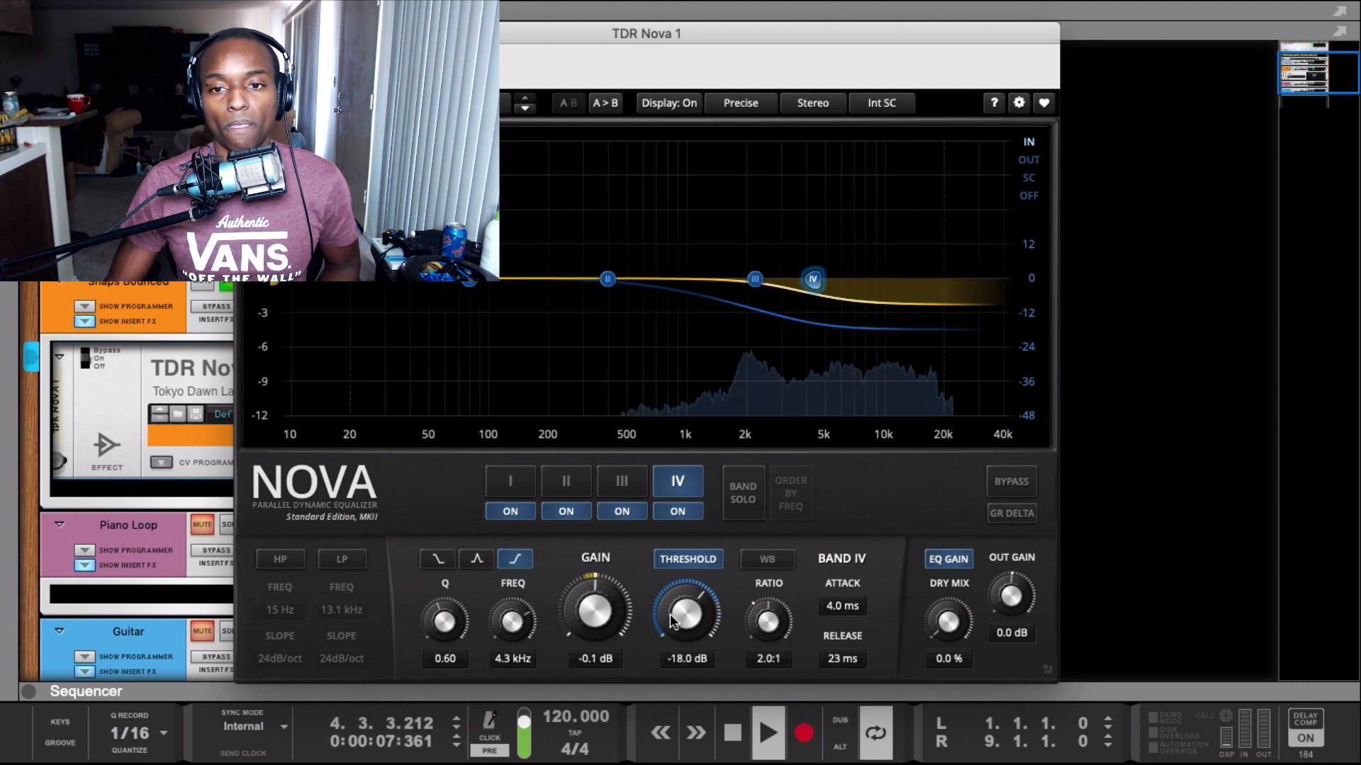
pyautogui.scroll(-1, 670, 613)
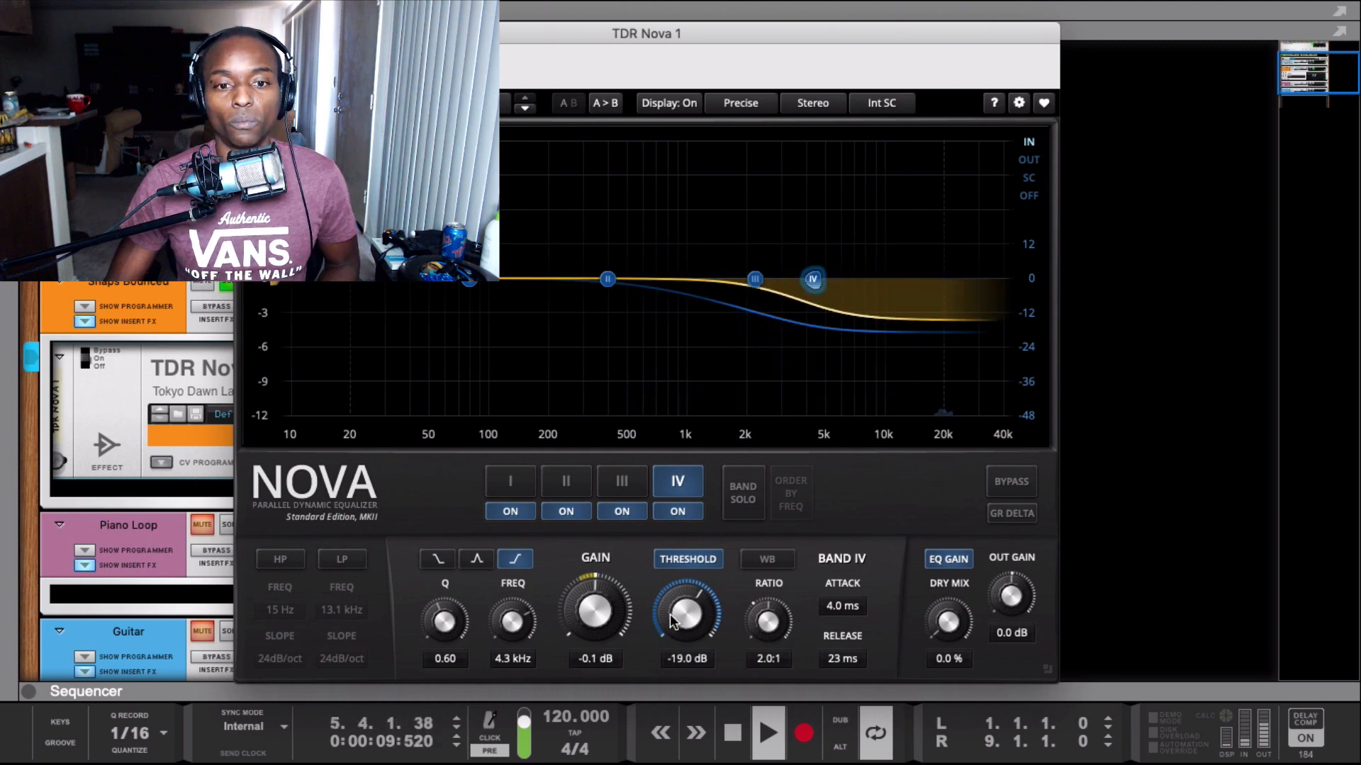
pyautogui.scroll(-5, 670, 614)
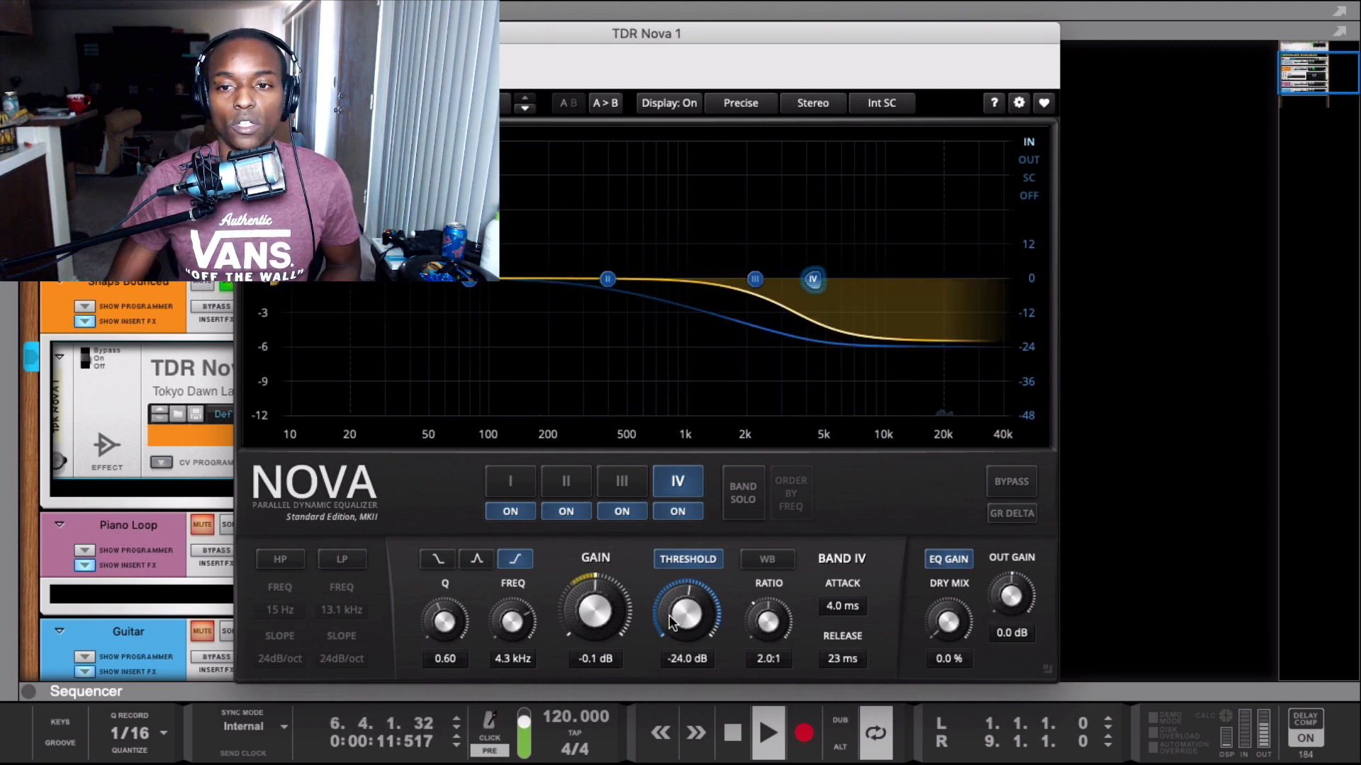
pyautogui.press('space')
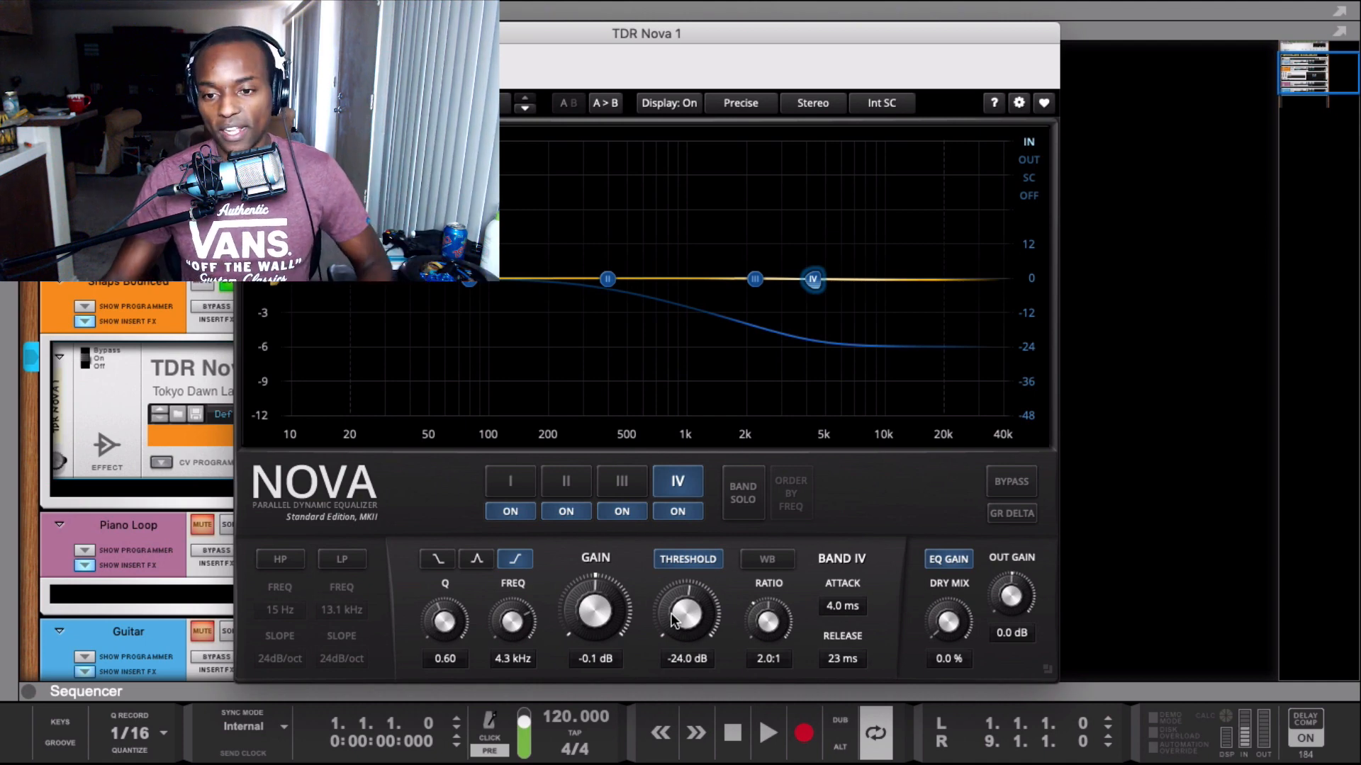
# Play the snaps briefly and raise band IV's attack time to 8.2 ms
pyautogui.press('space')
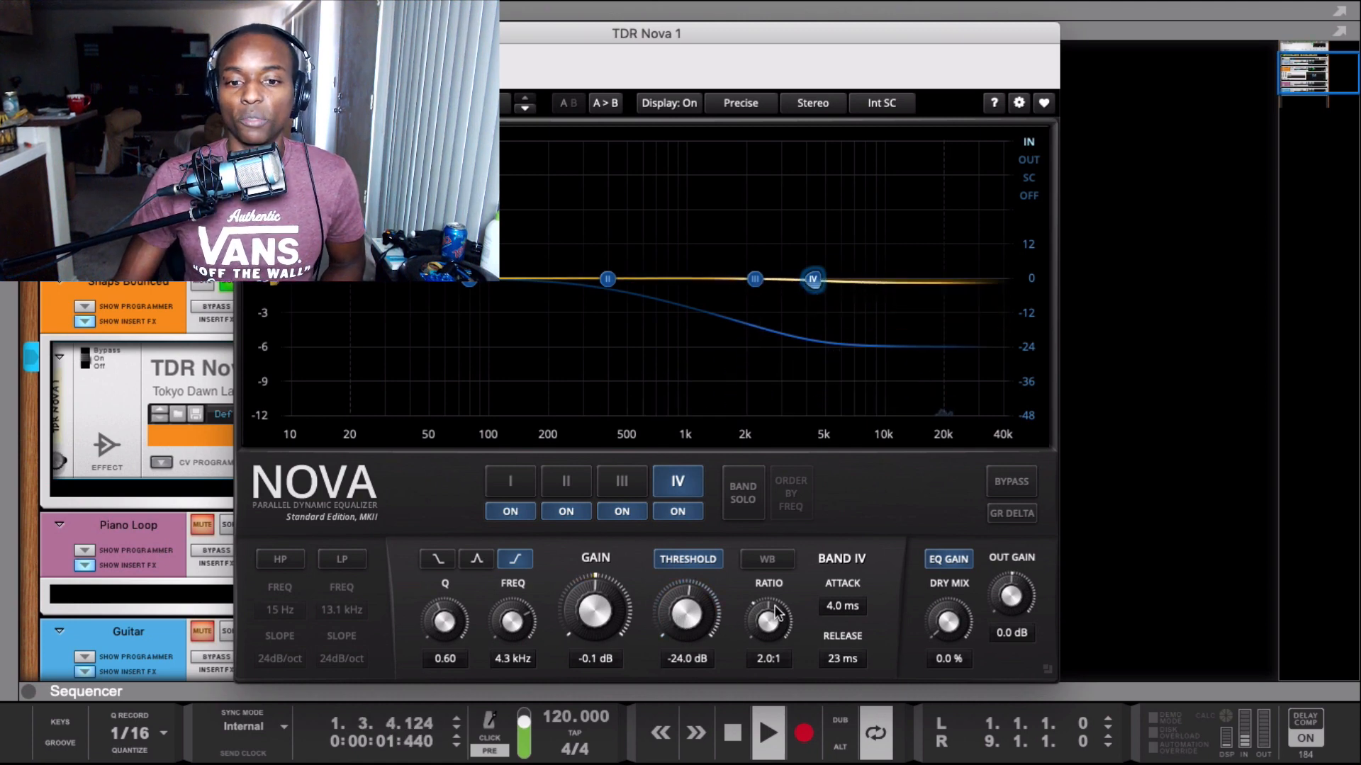
pyautogui.press('space')
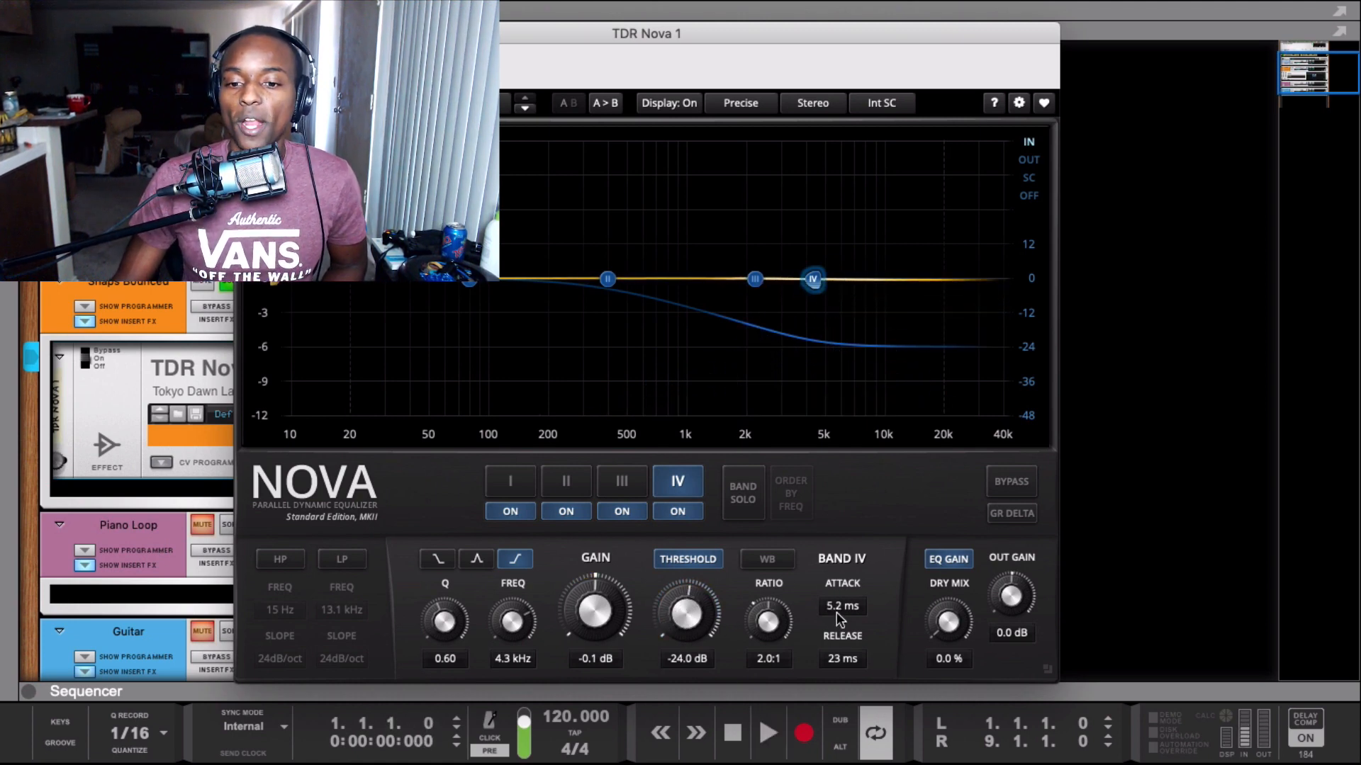
pyautogui.moveTo(836, 612); pyautogui.dragTo(839, 295)
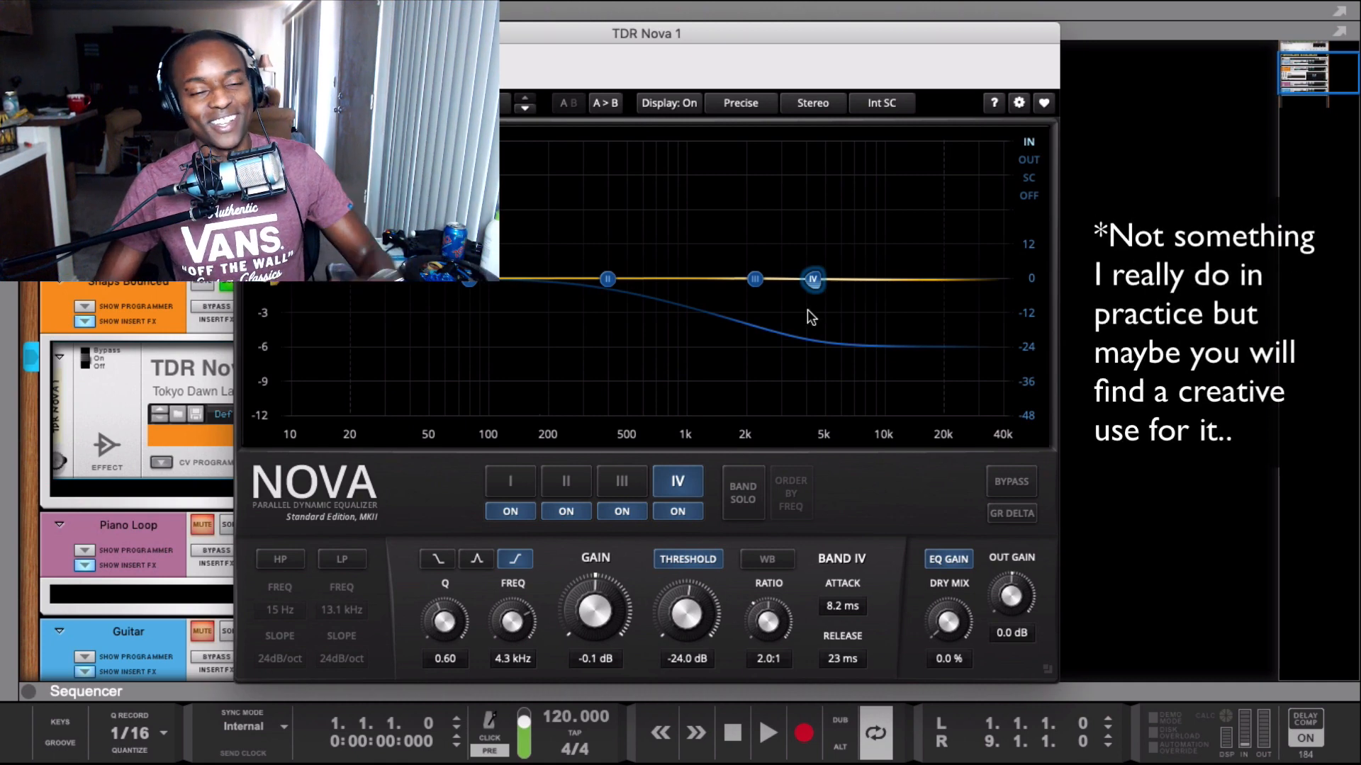
# Set band IV's threshold to -33.0 dB and lower its frequency to 1240 Hz during playback
pyautogui.press('space')
pyautogui.moveTo(686, 613); pyautogui.dragTo(695, 626)
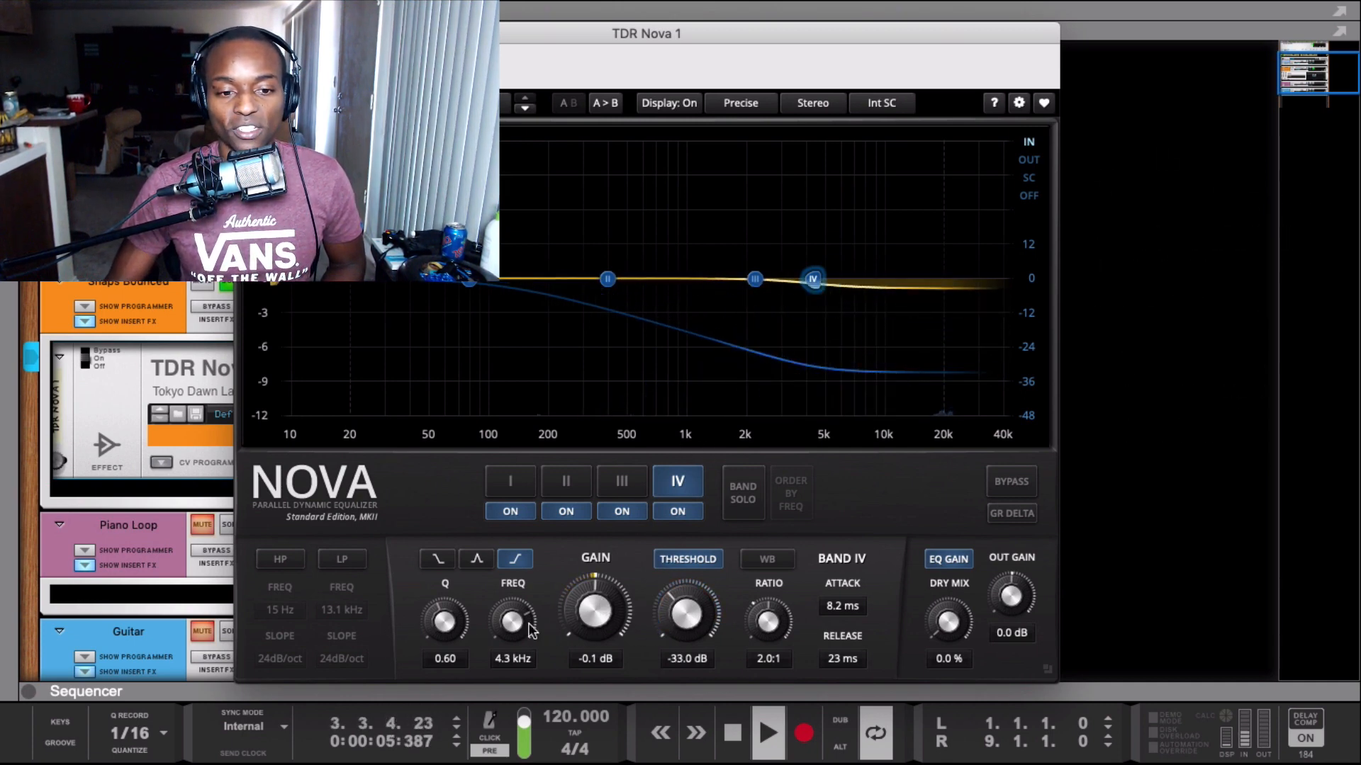
pyautogui.moveTo(526, 626)
pyautogui.mouseDown()
pyautogui.moveTo(493, 620)
pyautogui.moveTo(524, 627)
pyautogui.mouseUp()
pyautogui.scroll(-10, 523, 624)
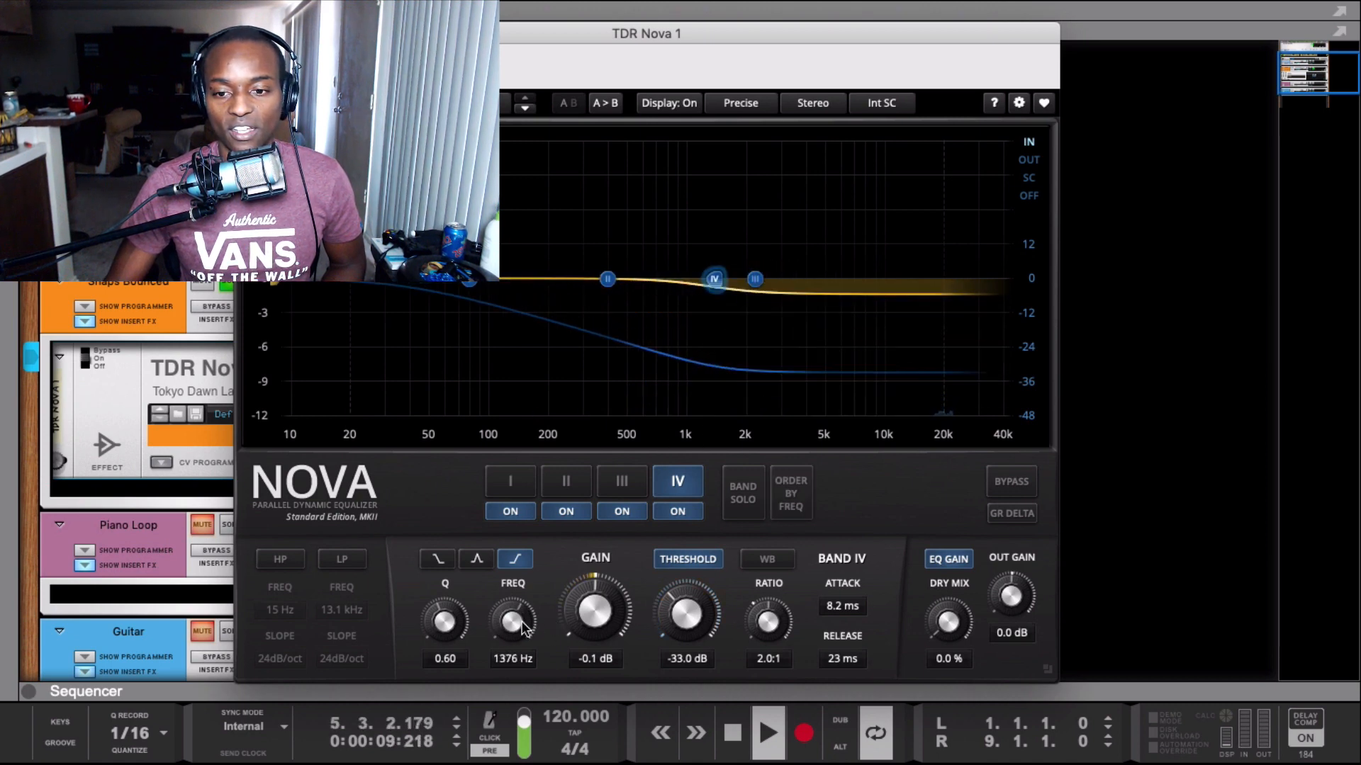
pyautogui.scroll(-2, 523, 624)
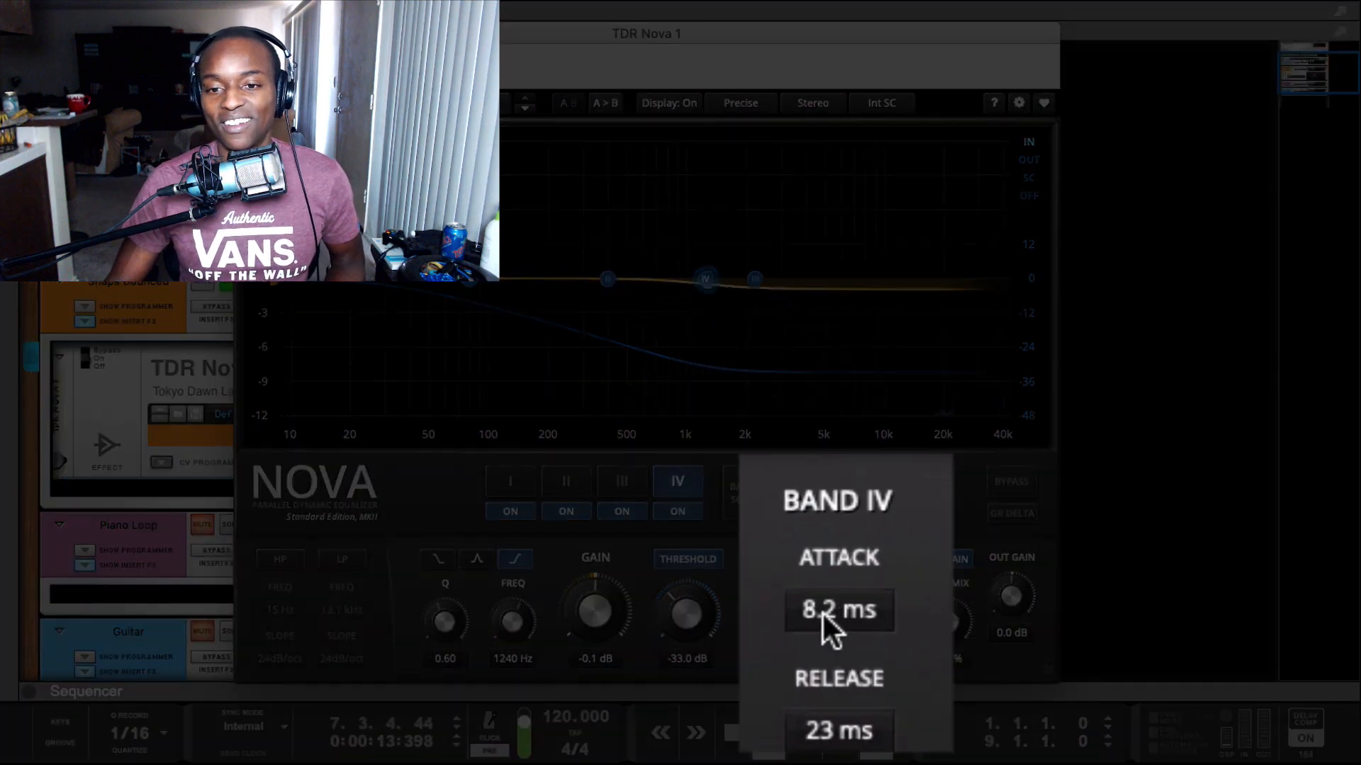
# Set band IV's attack to 0.10 ms and its release to 119 ms while the snaps play
pyautogui.moveTo(815, 622); pyautogui.dragTo(815, 709)
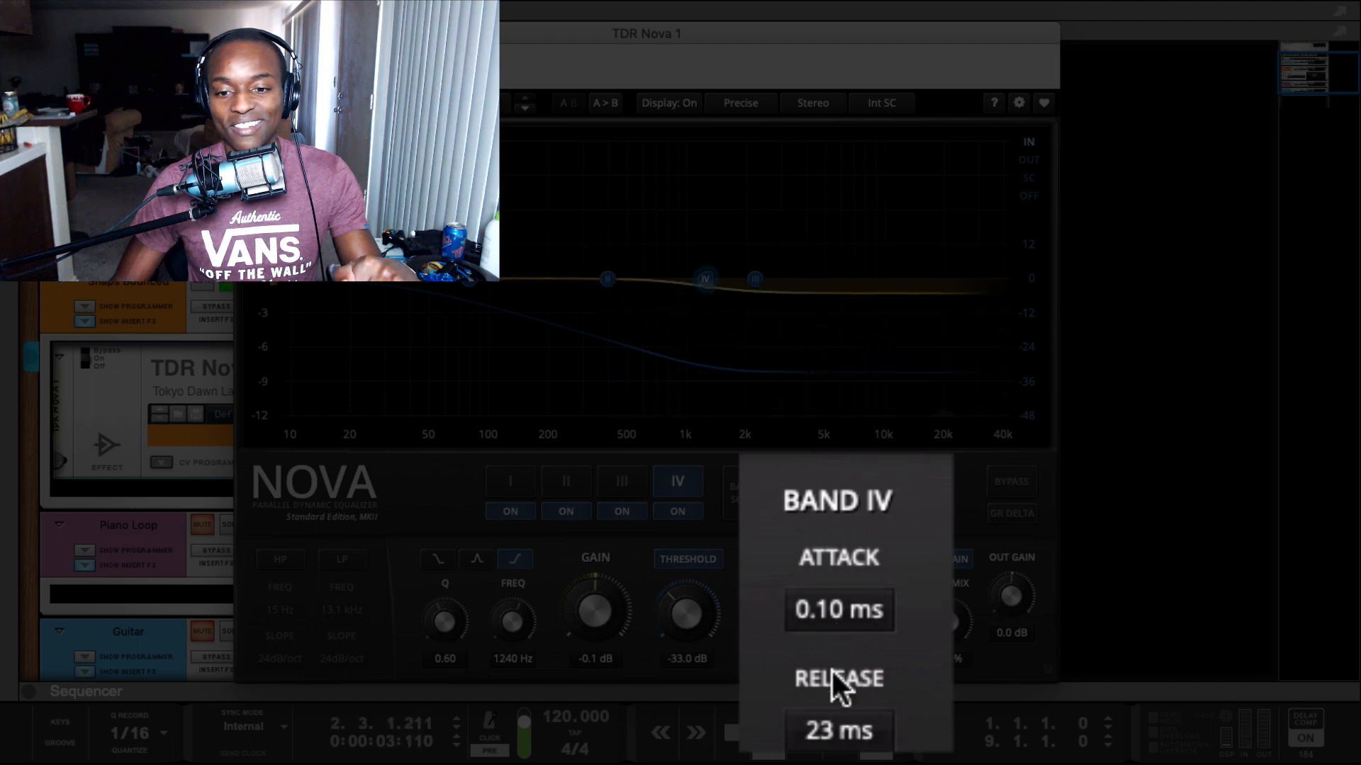
pyautogui.moveTo(819, 712); pyautogui.dragTo(814, 739)
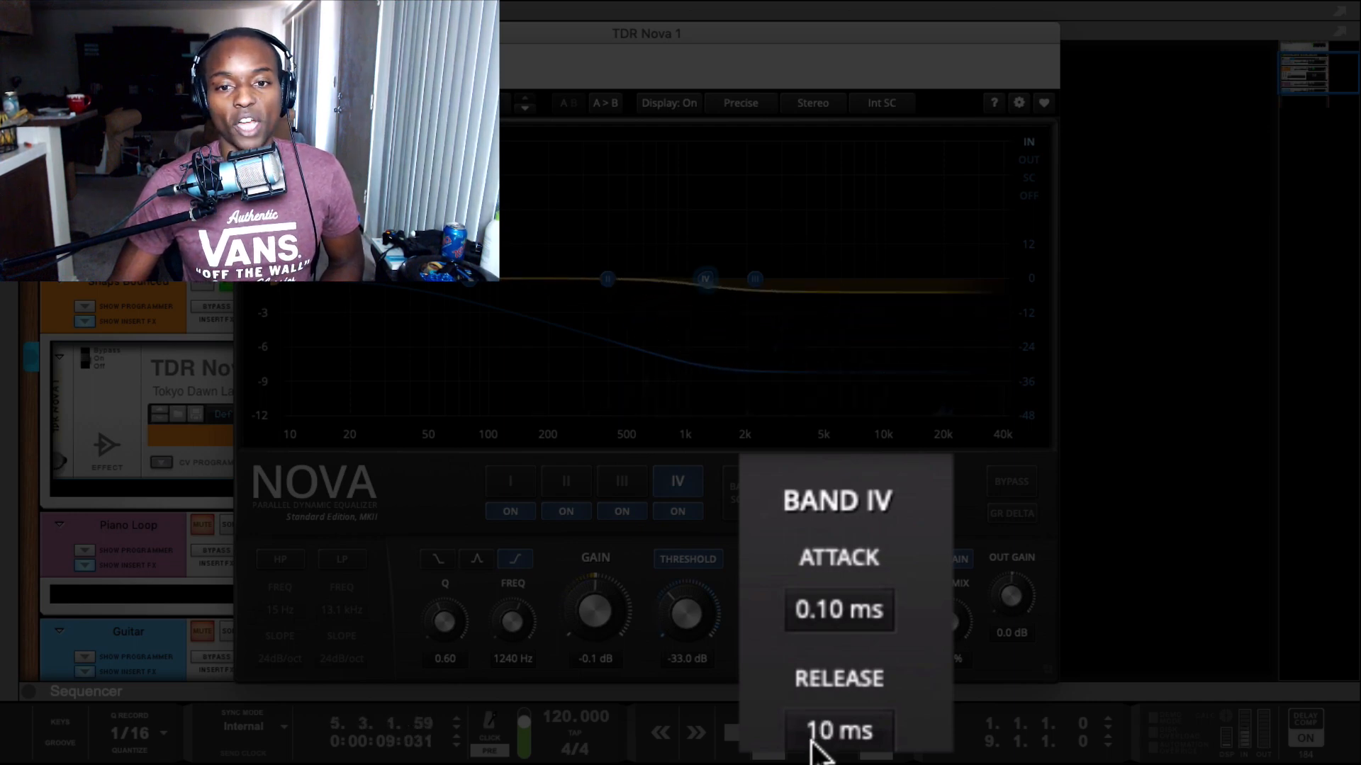
pyautogui.scroll(4, 814, 749)
pyautogui.scroll(4, 813, 750)
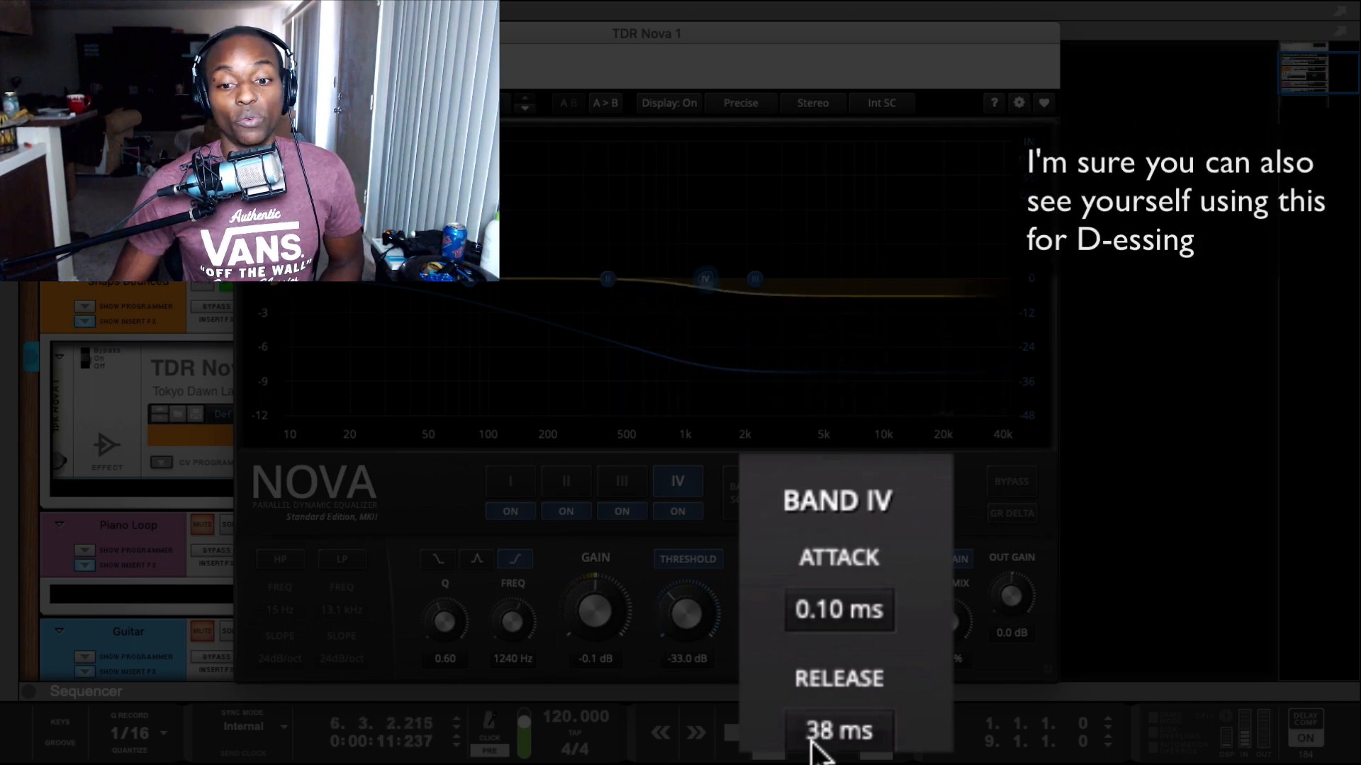
pyautogui.scroll(6, 815, 748)
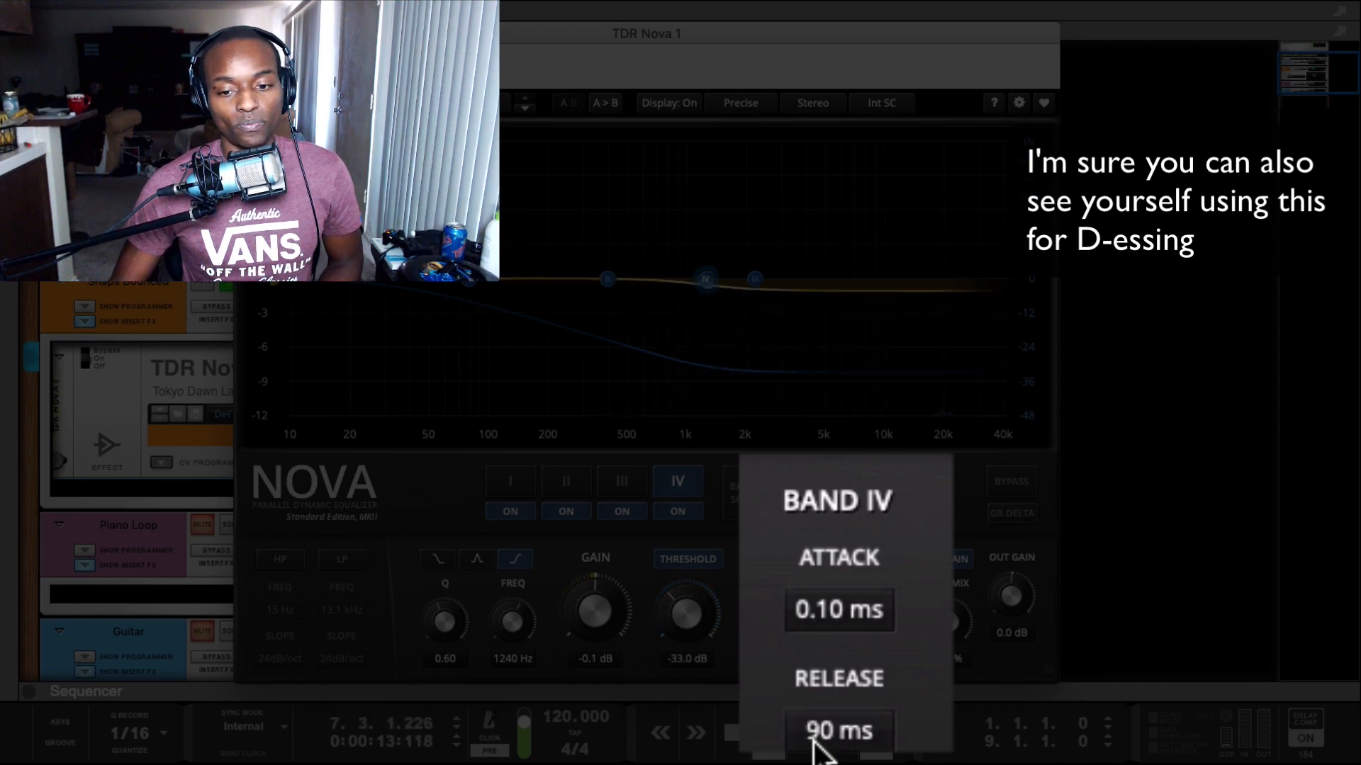
pyautogui.scroll(-1, 815, 750)
pyautogui.scroll(4, 818, 750)
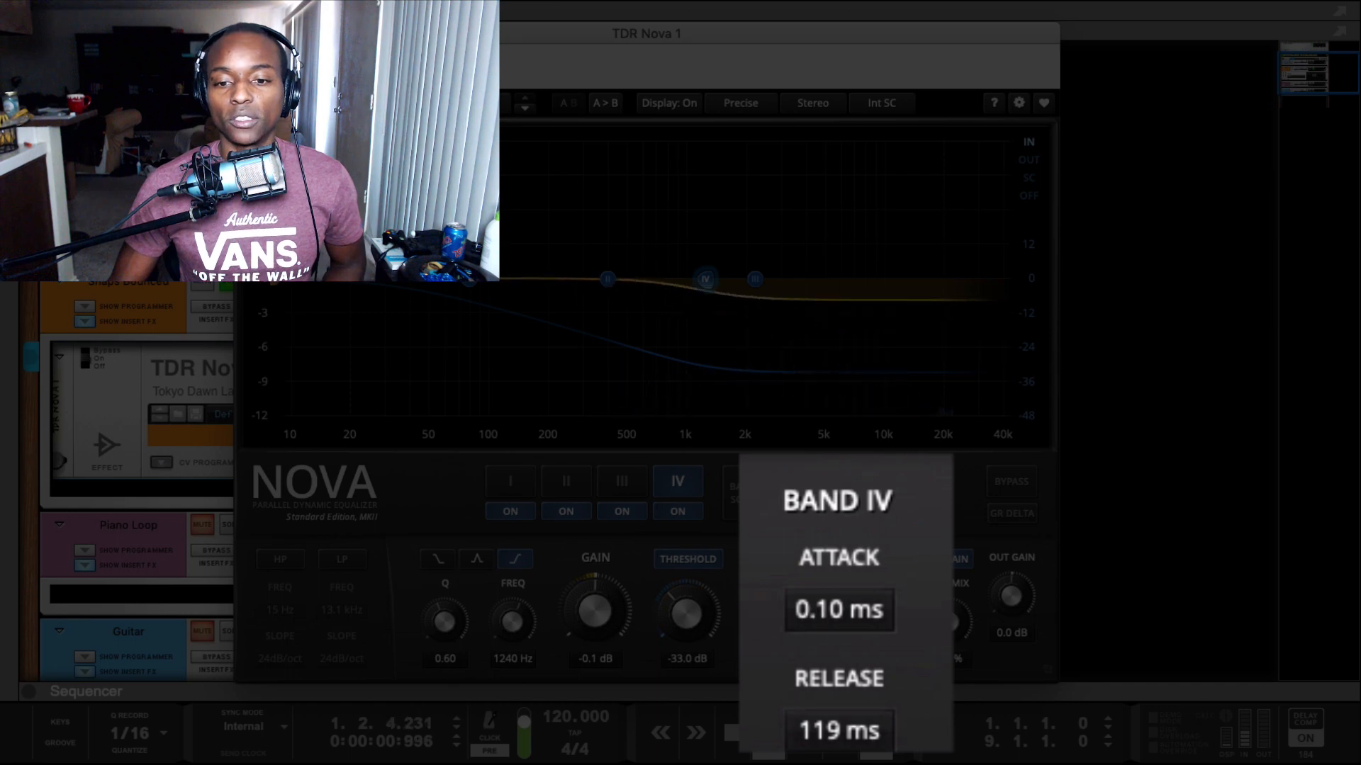
# Set band IV's attack to 0.11 ms, threshold to -32.6 dB and gain to 2.0 dB, and close the plugin window
pyautogui.moveTo(822, 618); pyautogui.dragTo(822, 614)
pyautogui.moveTo(675, 623); pyautogui.dragTo(627, 583)
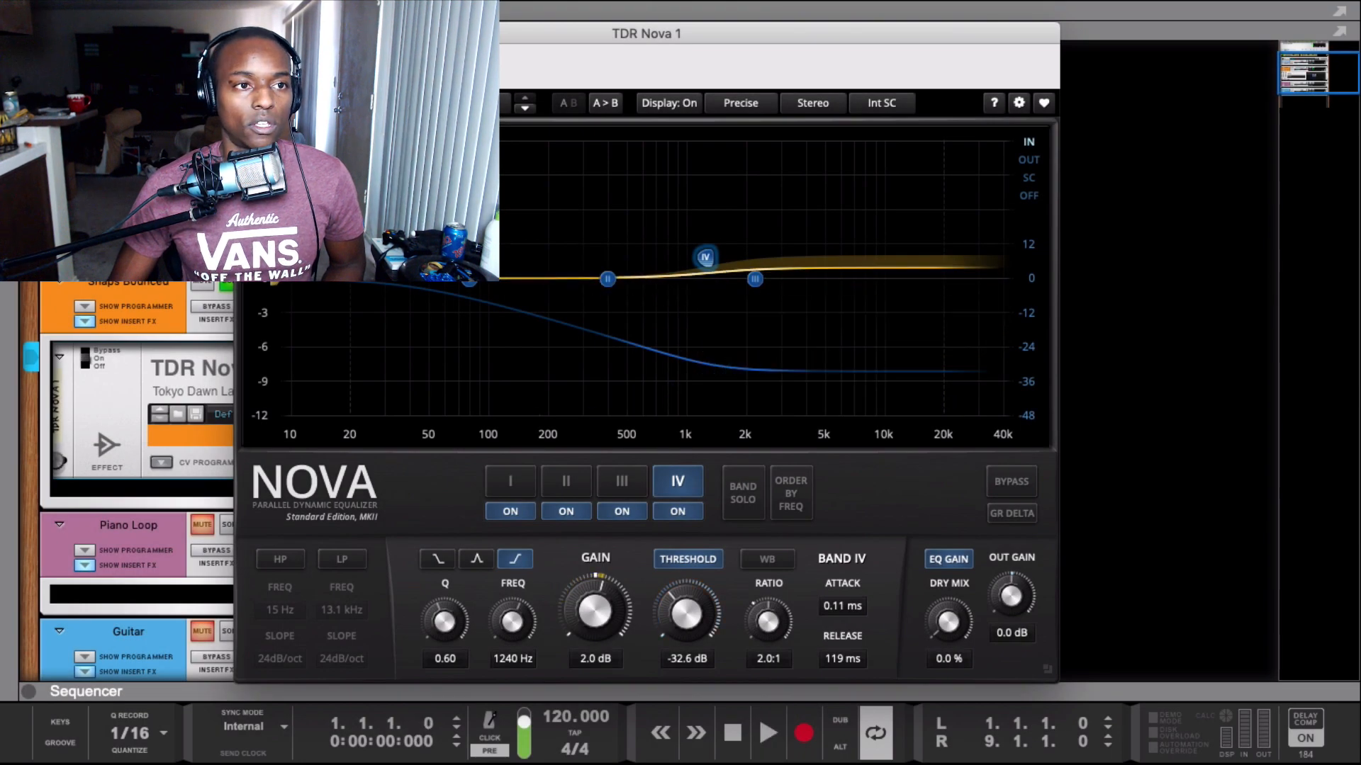
pyautogui.press('super+w')
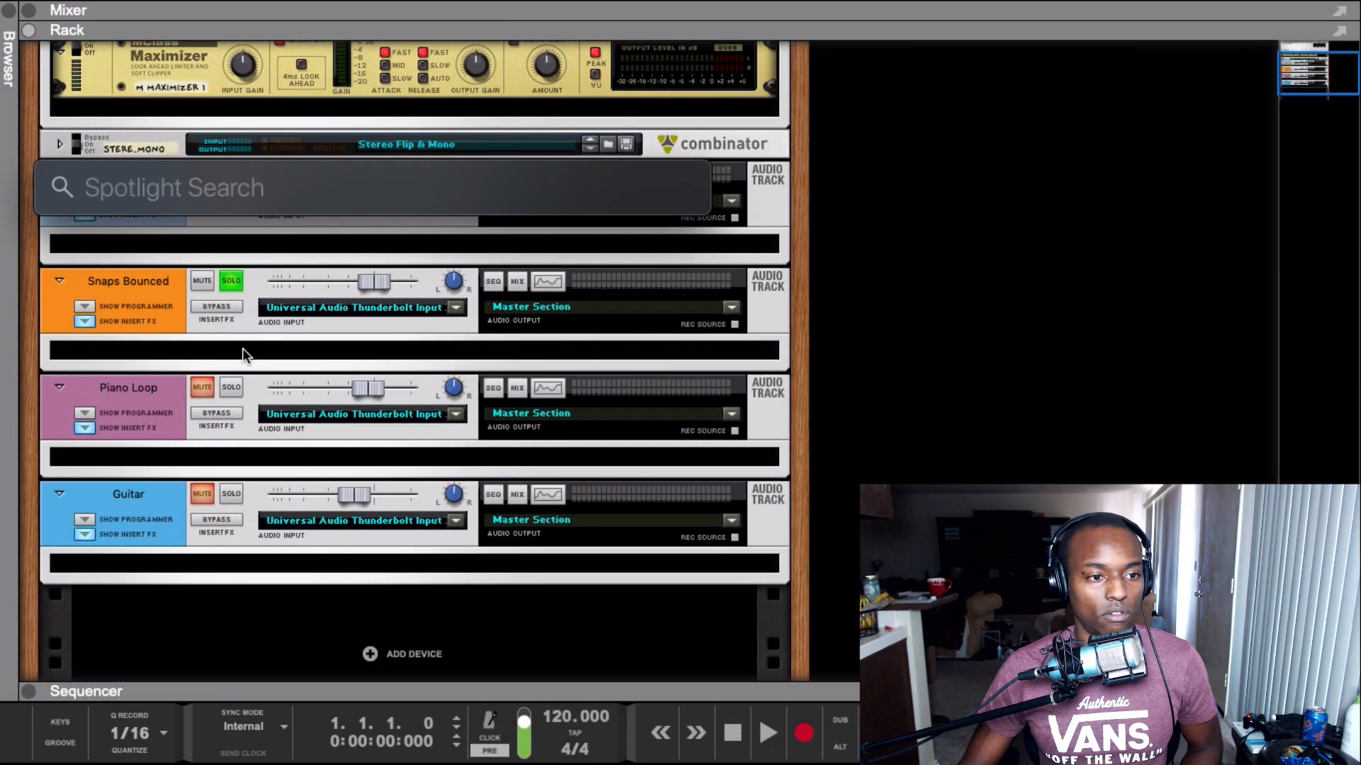
# Add a fresh TDR Nova insert to the Snaps Bounced track and open its editor
pyautogui.click(242, 349)
pyautogui.moveTo(476, 10)
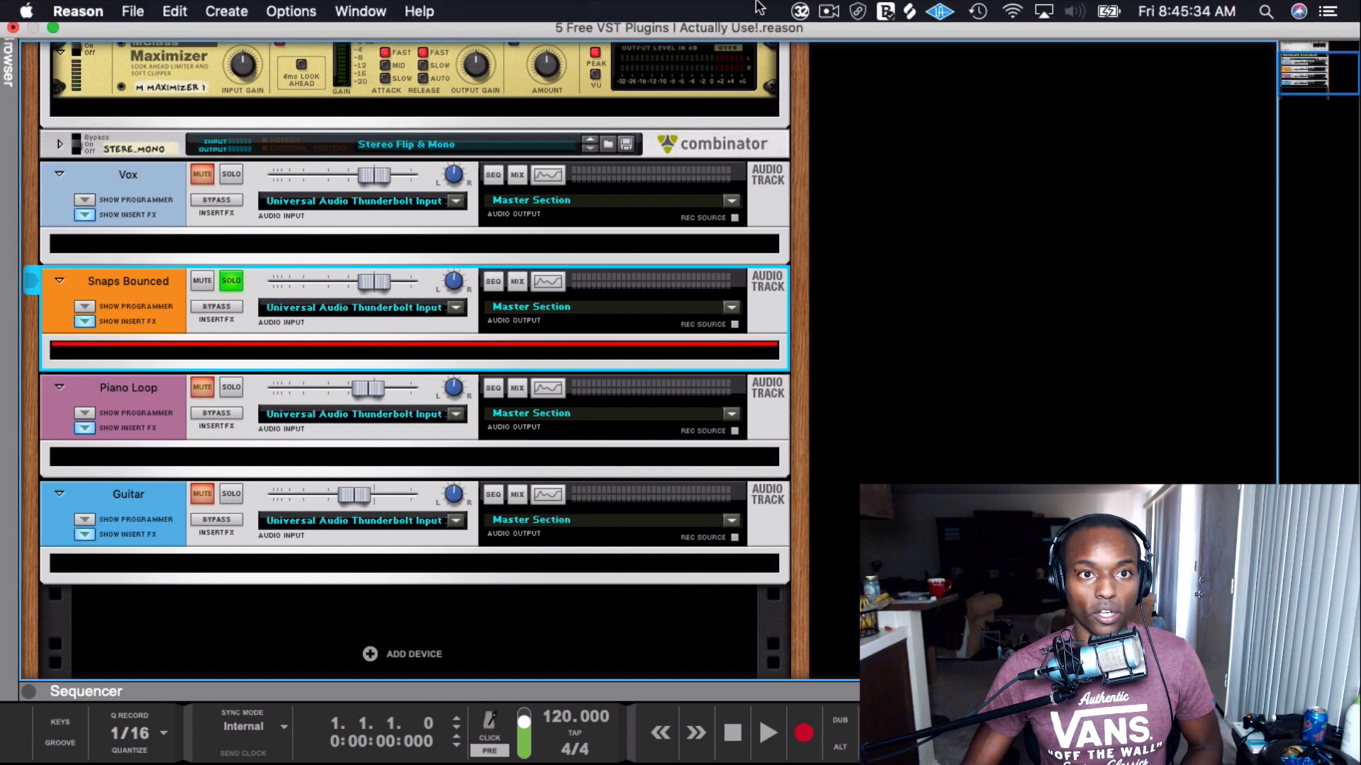
pyautogui.click(422, 12)
pyautogui.write('nova')
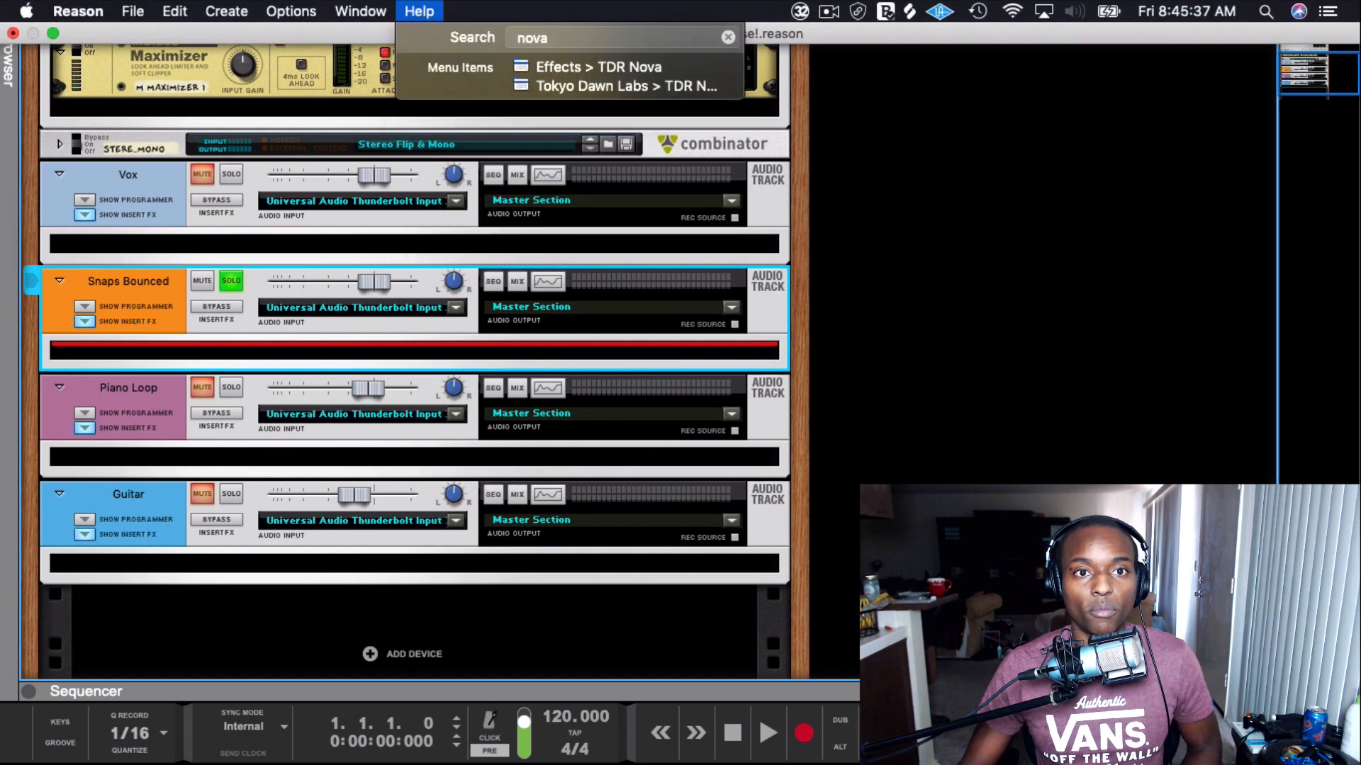
pyautogui.click(543, 17)
pyautogui.click(415, 5)
pyautogui.click(526, 67)
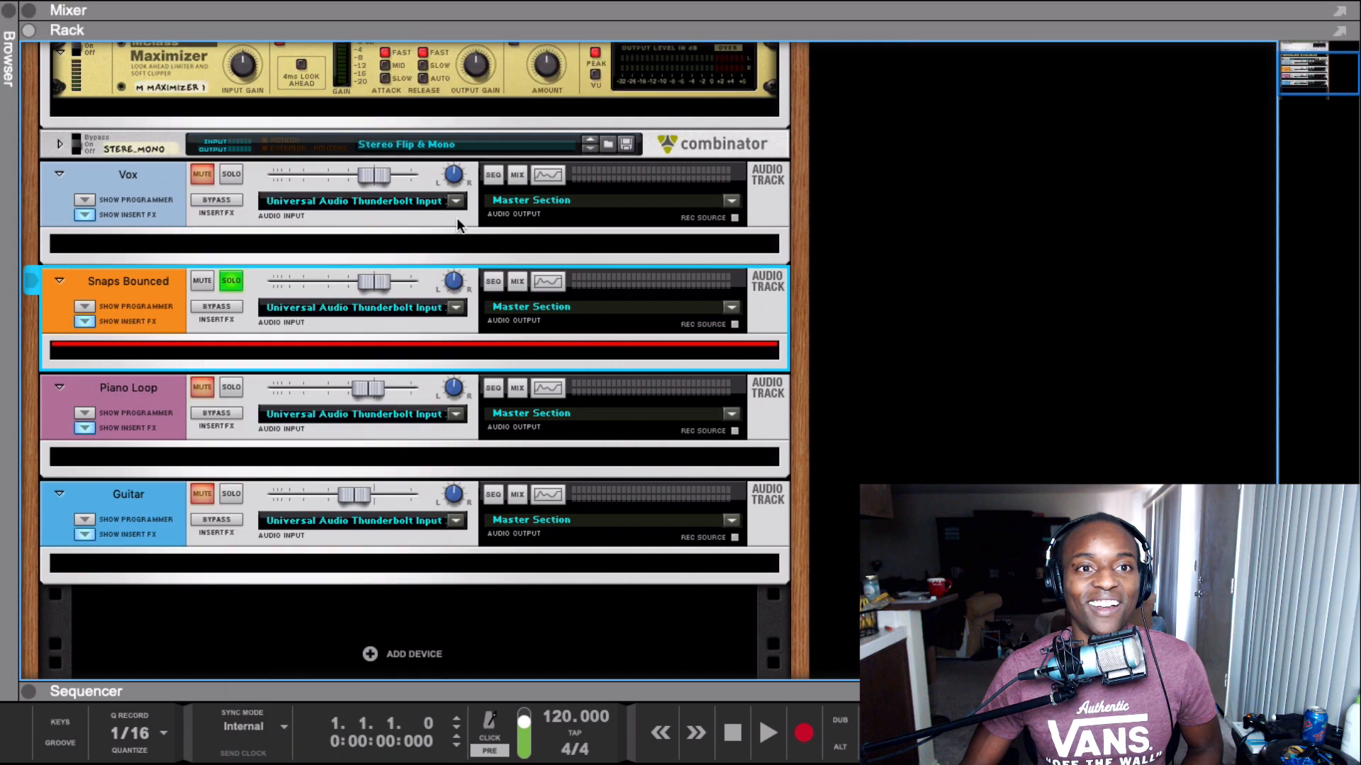
pyautogui.click(574, 446)
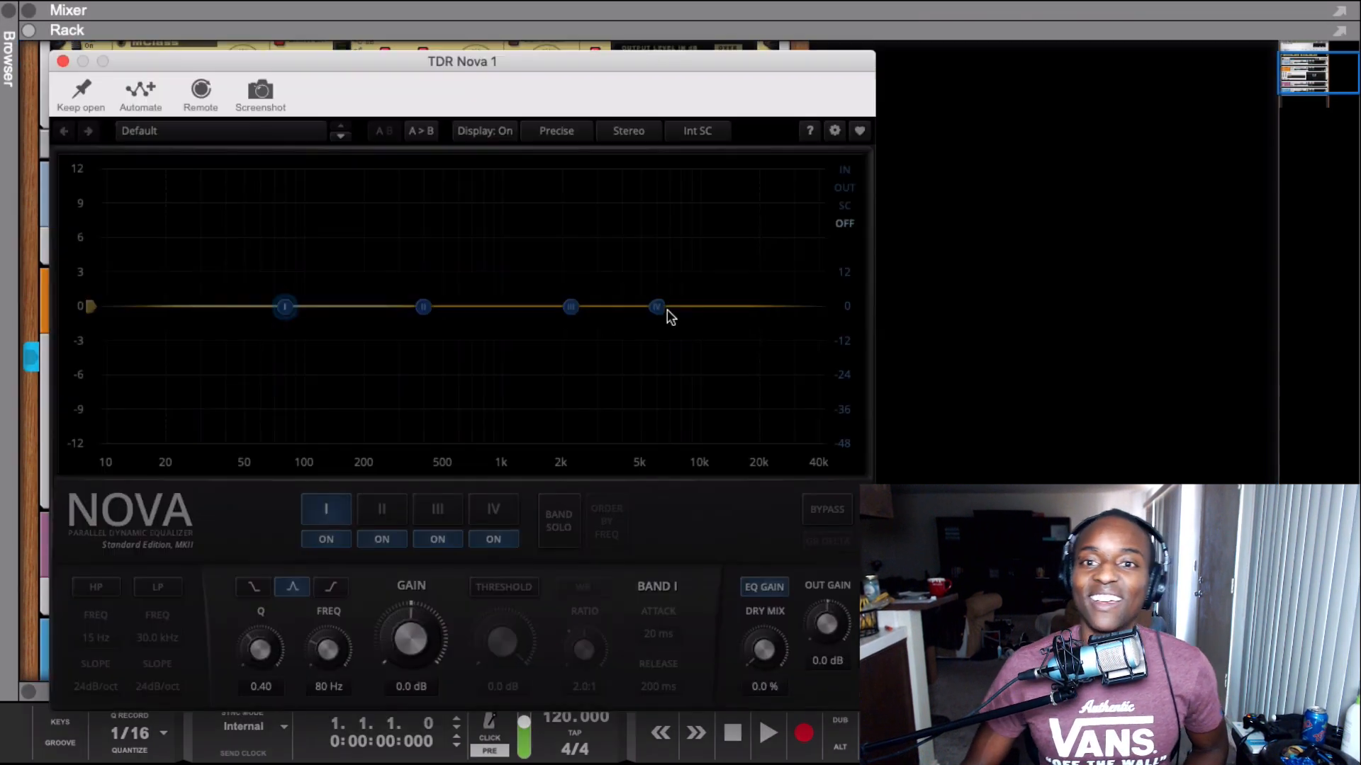
# Turn on band IV's threshold and lower it to -17.0 dB while the snaps play
pyautogui.press('space')
pyautogui.click(493, 511)
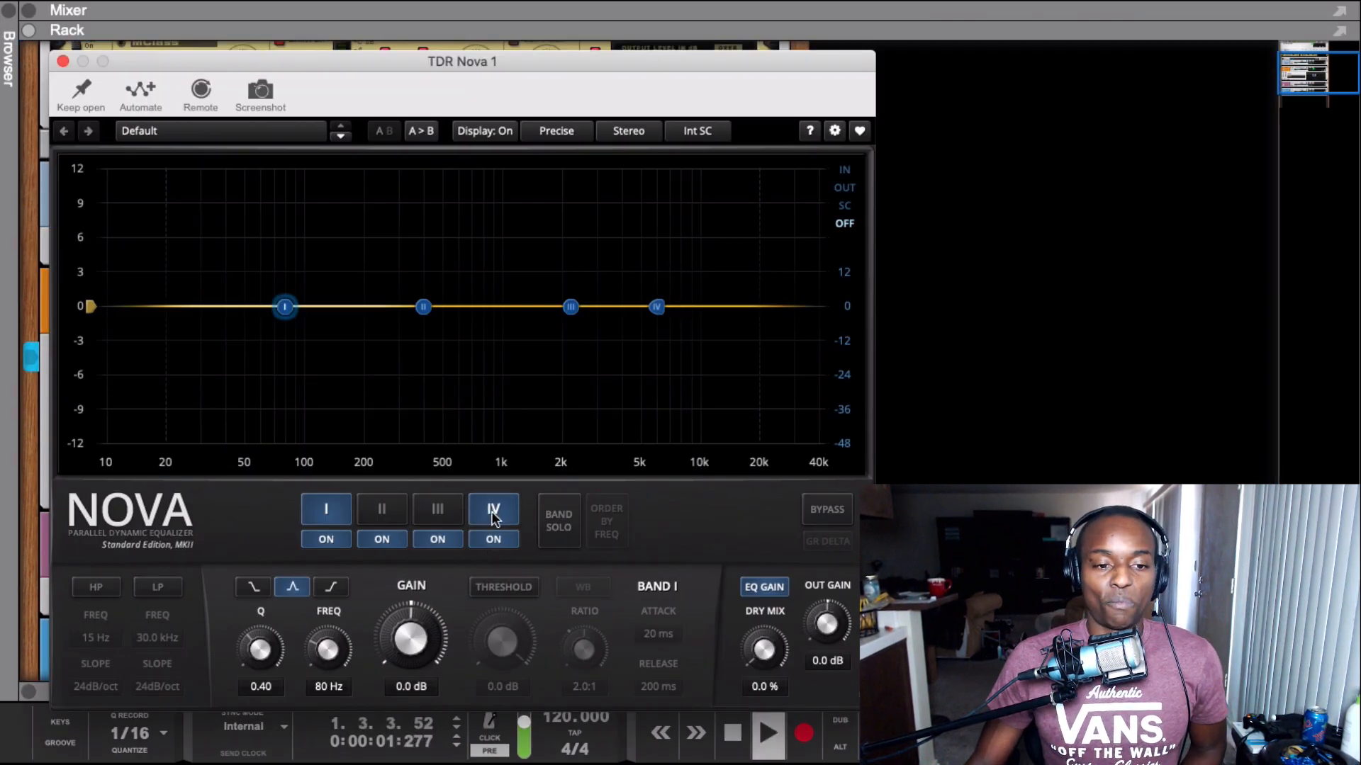
pyautogui.click(503, 587)
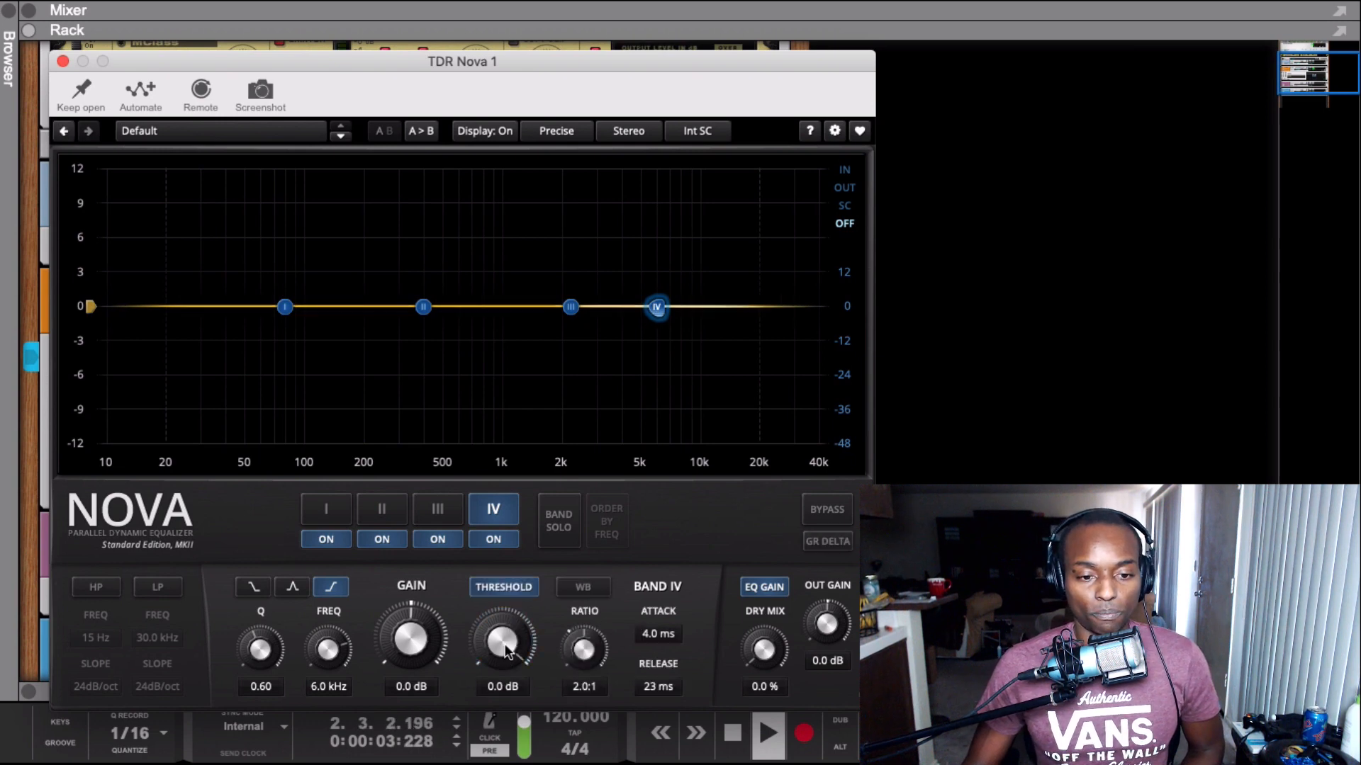
pyautogui.moveTo(504, 632); pyautogui.dragTo(507, 650)
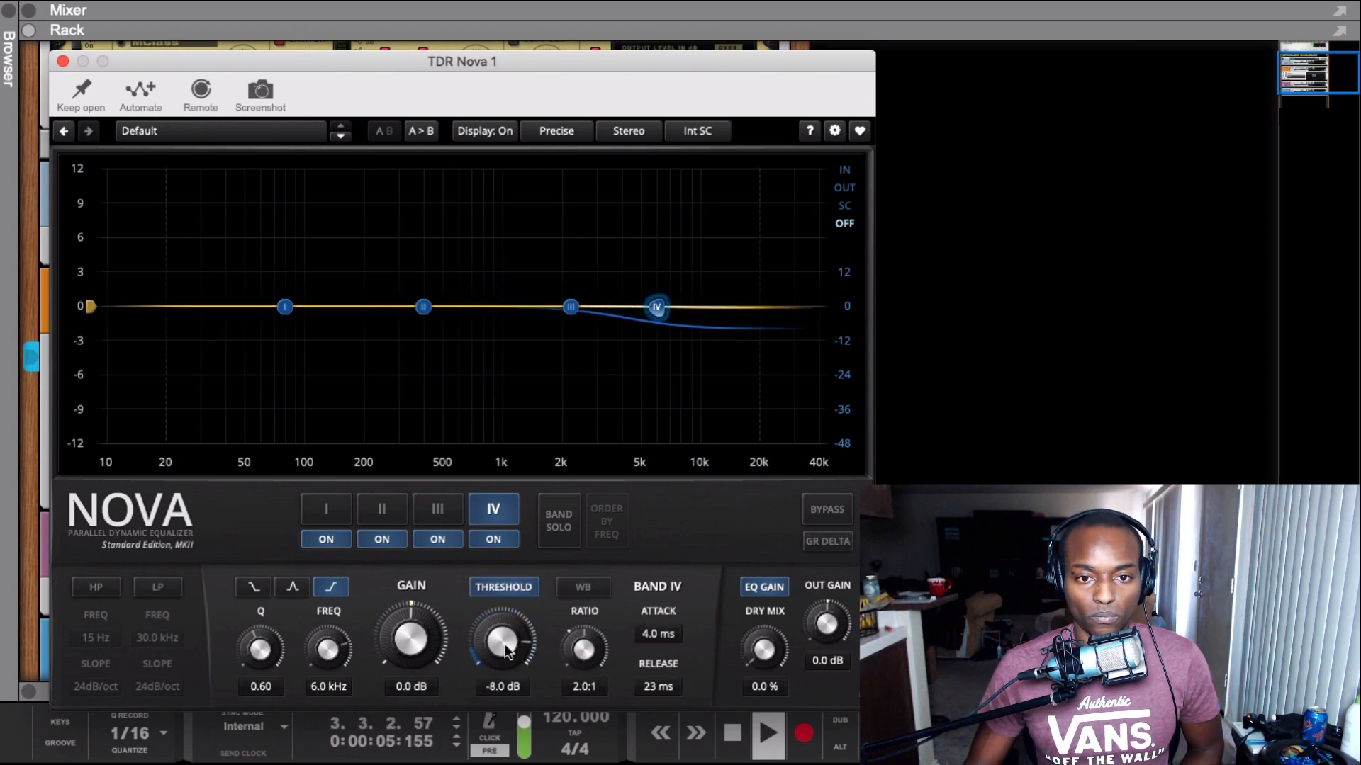
pyautogui.scroll(-5, 507, 651)
pyautogui.scroll(-1, 508, 651)
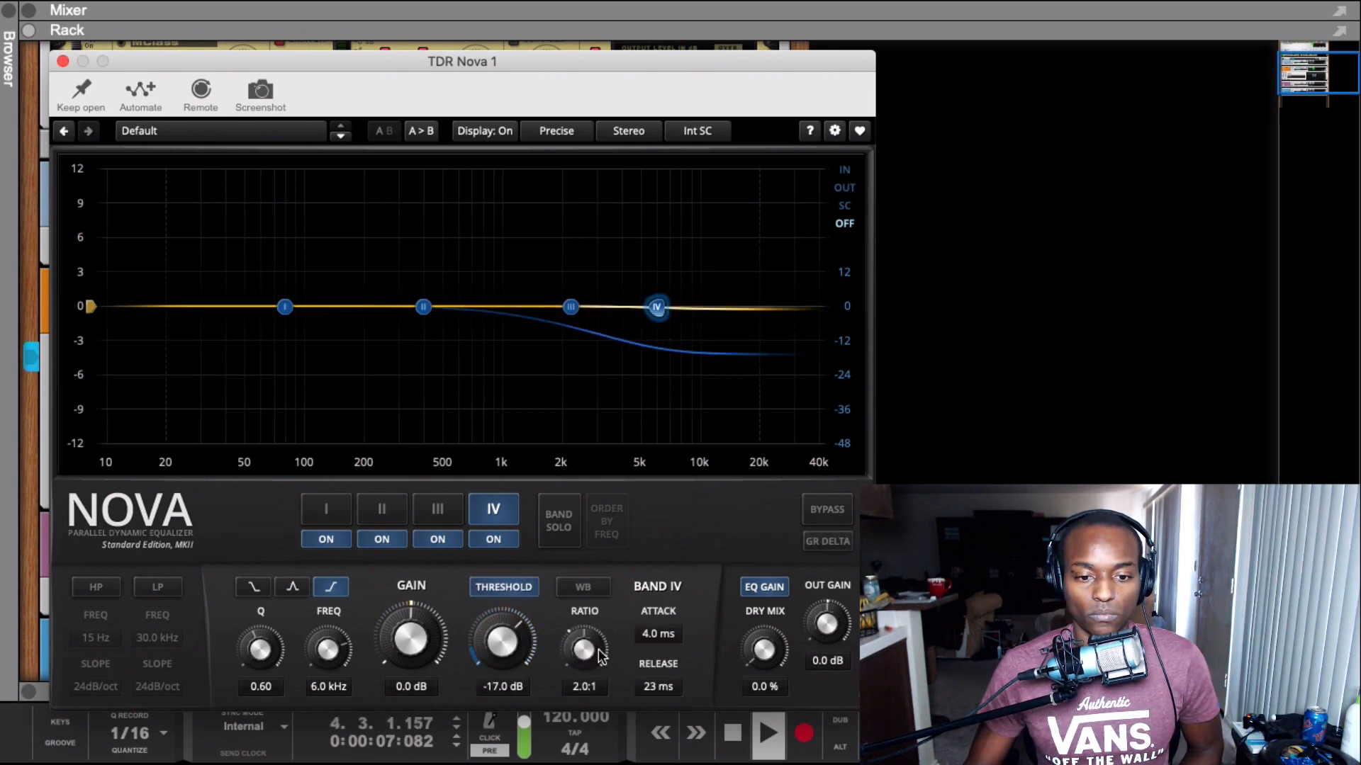
# Set band IV's attack to 0.59 ms, threshold to -23.0 dB and frequency to 3.6 kHz during playback
pyautogui.scroll(-5, 653, 638)
pyautogui.scroll(-3, 510, 647)
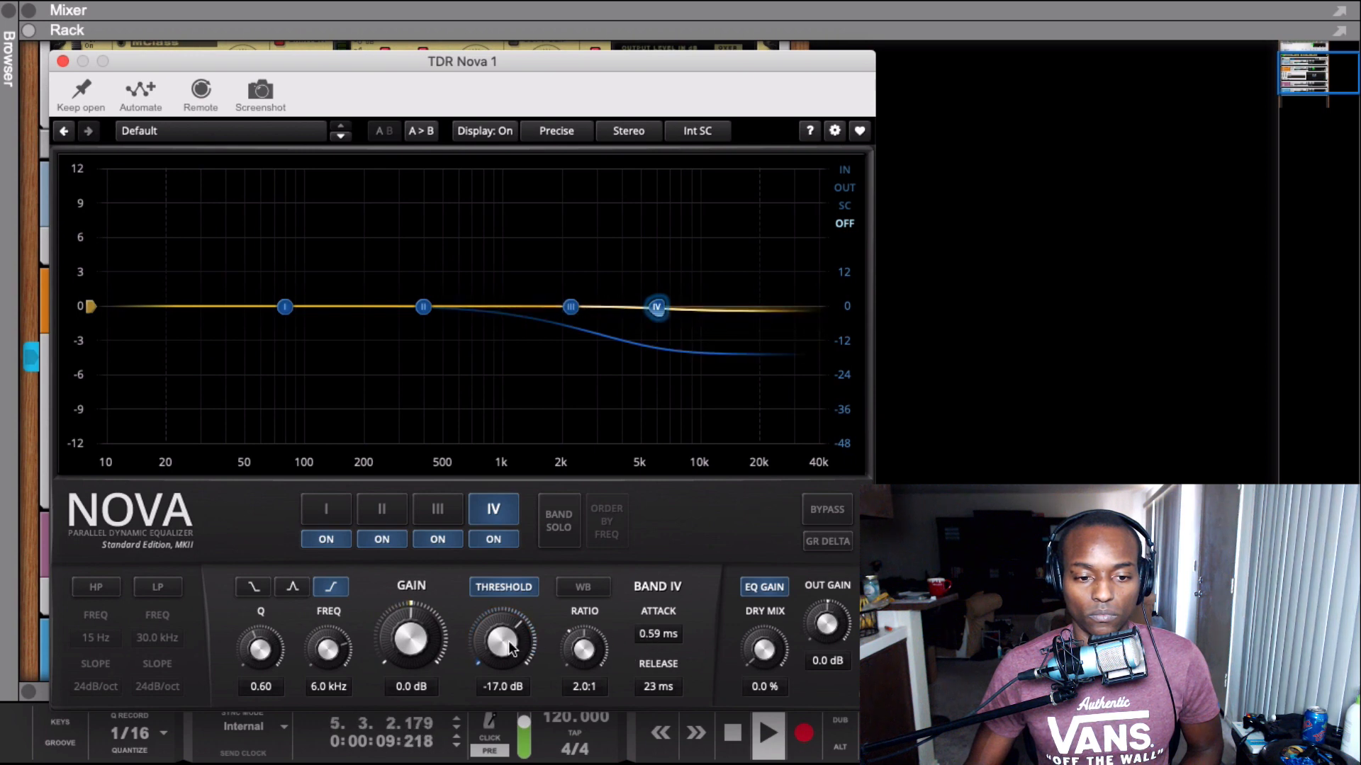
pyautogui.scroll(-2, 510, 647)
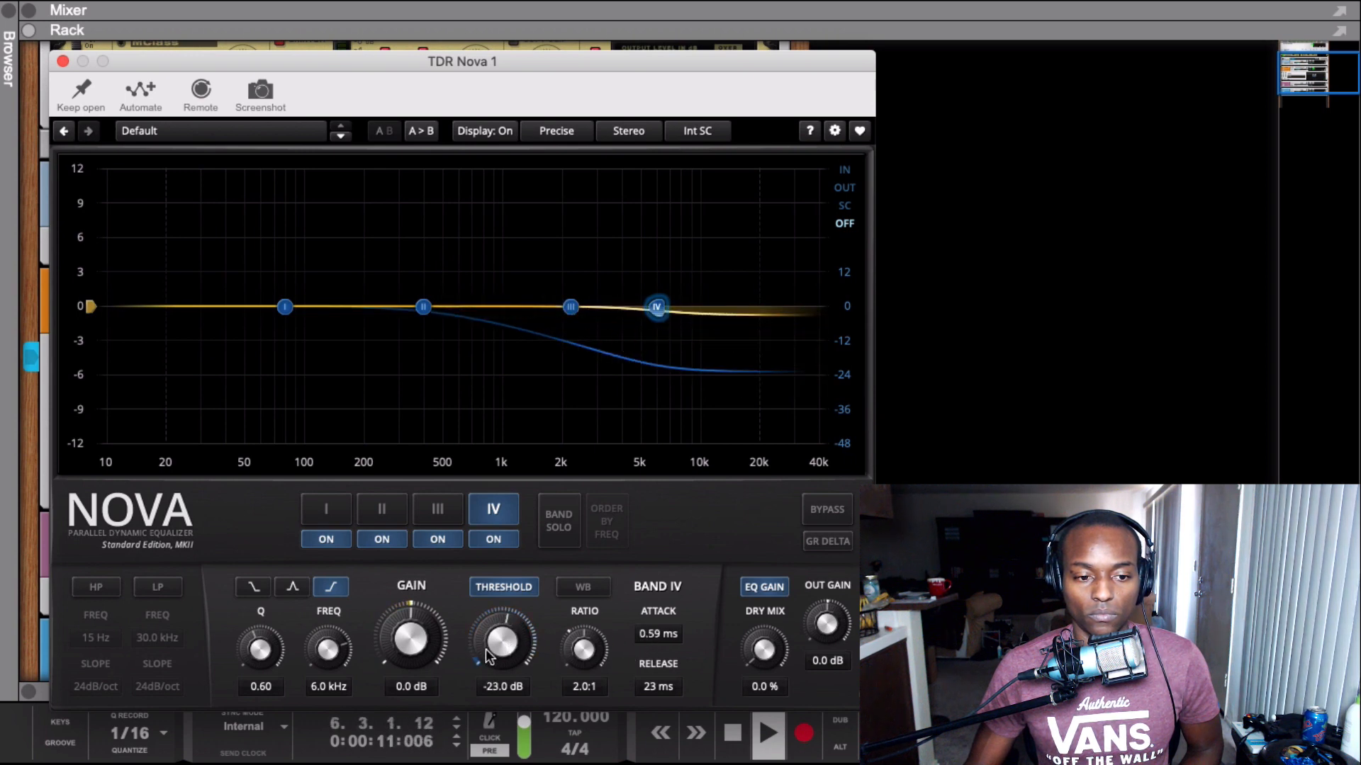
pyautogui.scroll(-2, 335, 651)
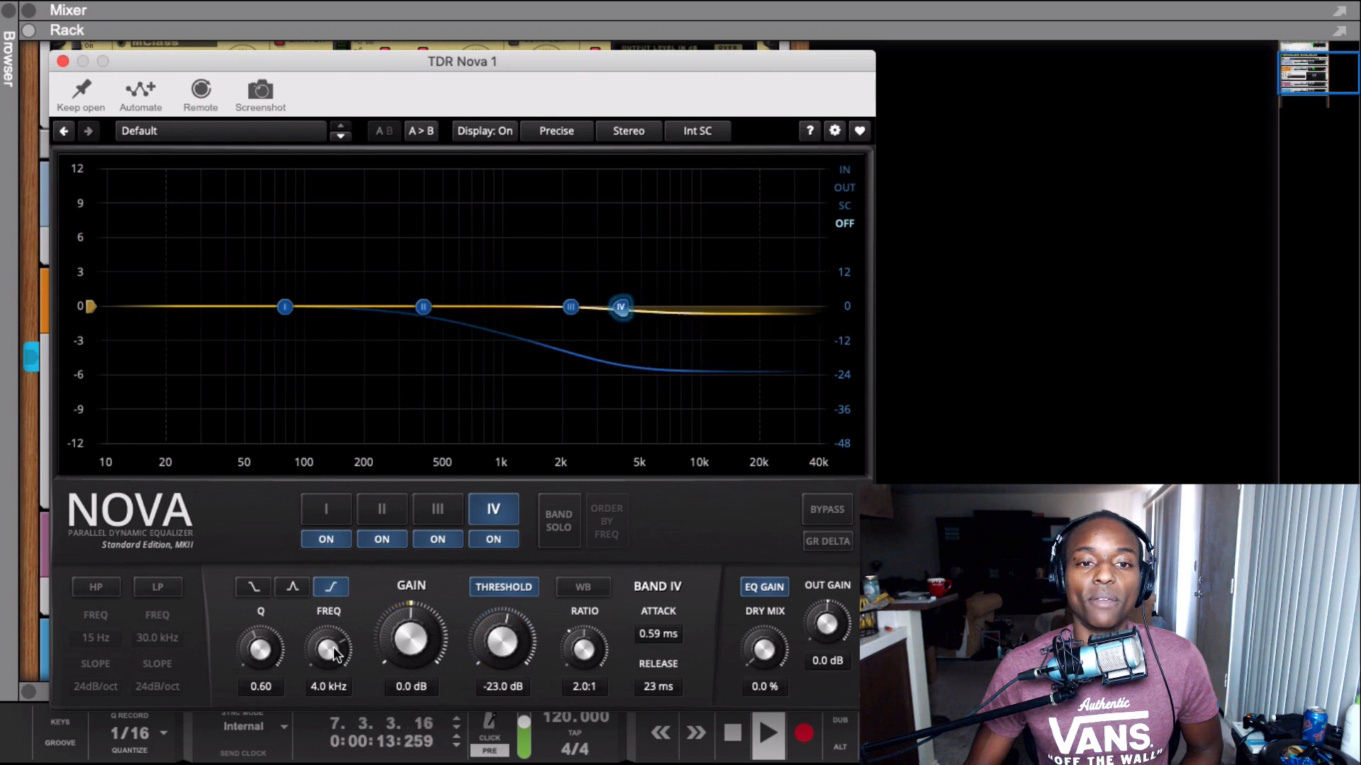
pyautogui.scroll(-1, 335, 650)
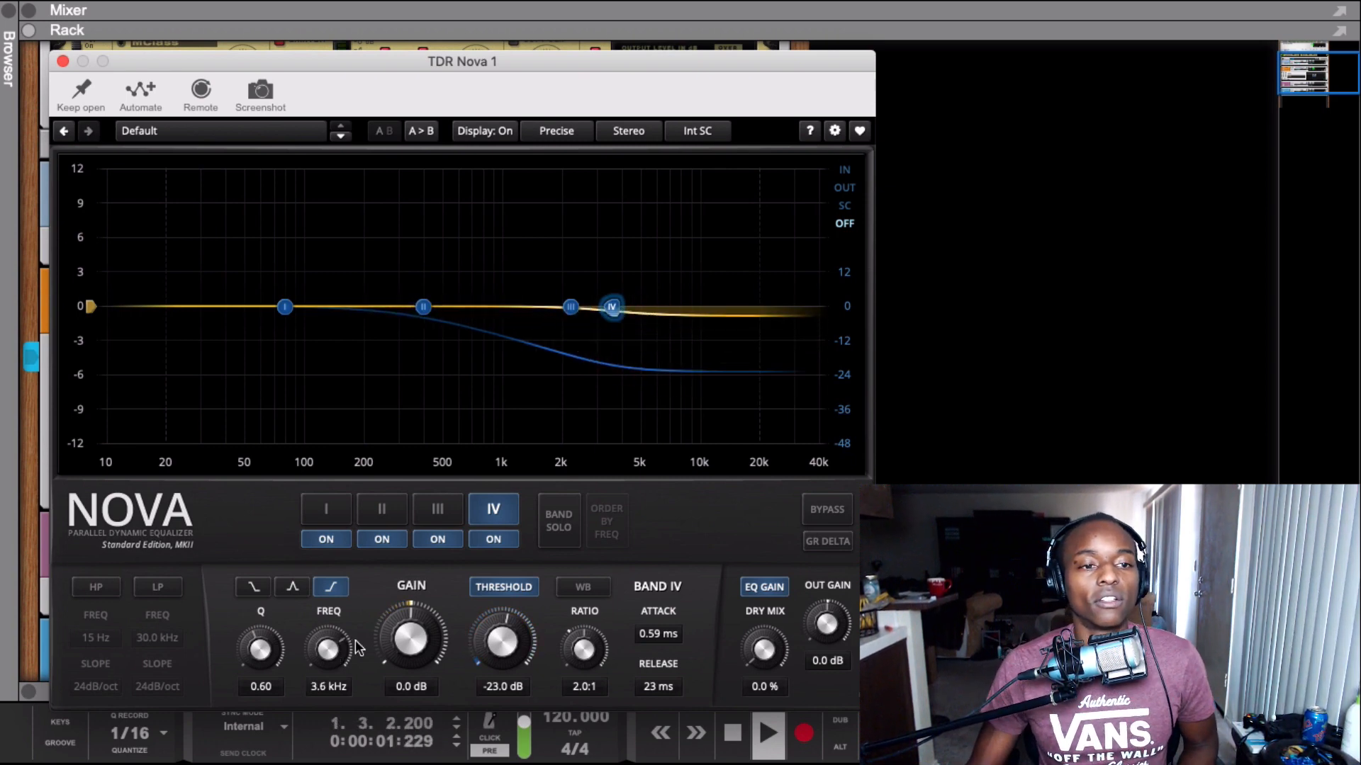
pyautogui.press('space')
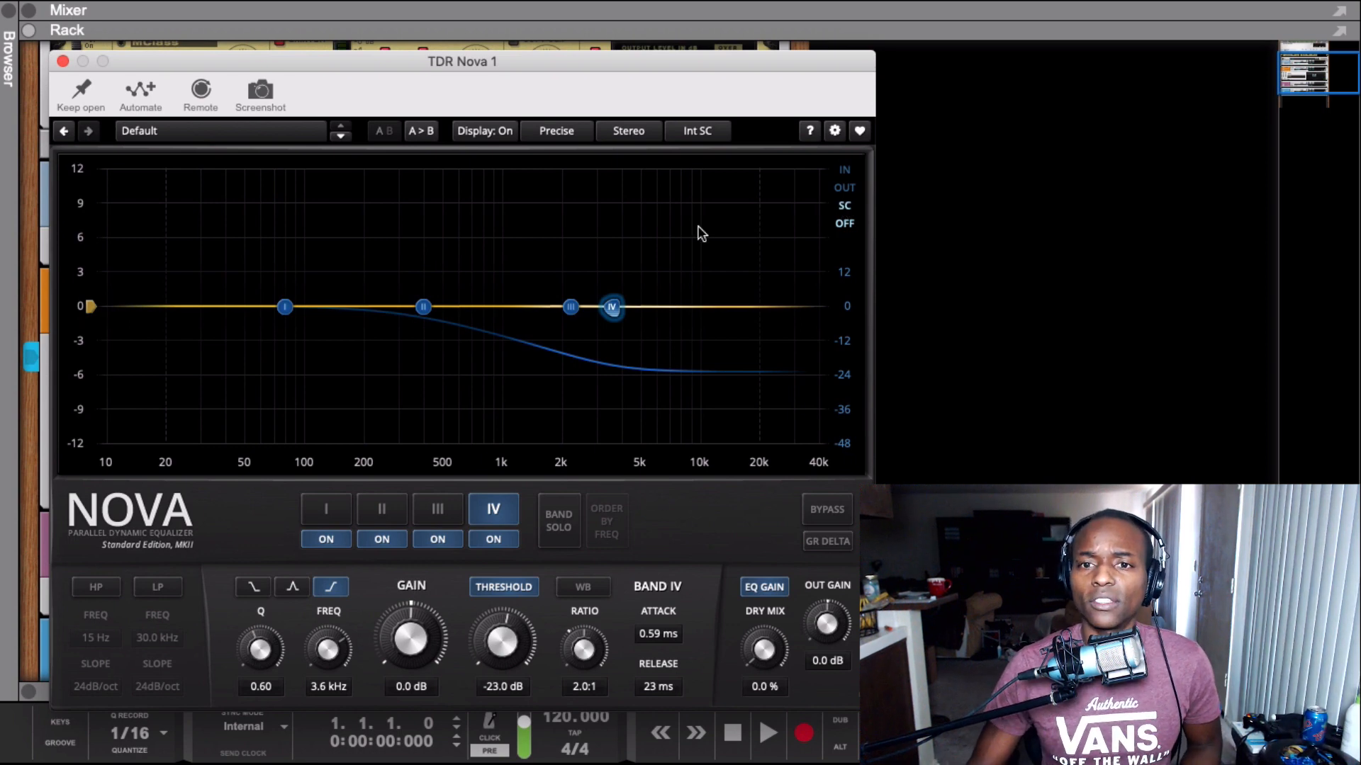
# Delete TDR Nova from the Snaps Bounced track and solo the Vox track
pyautogui.click(61, 62)
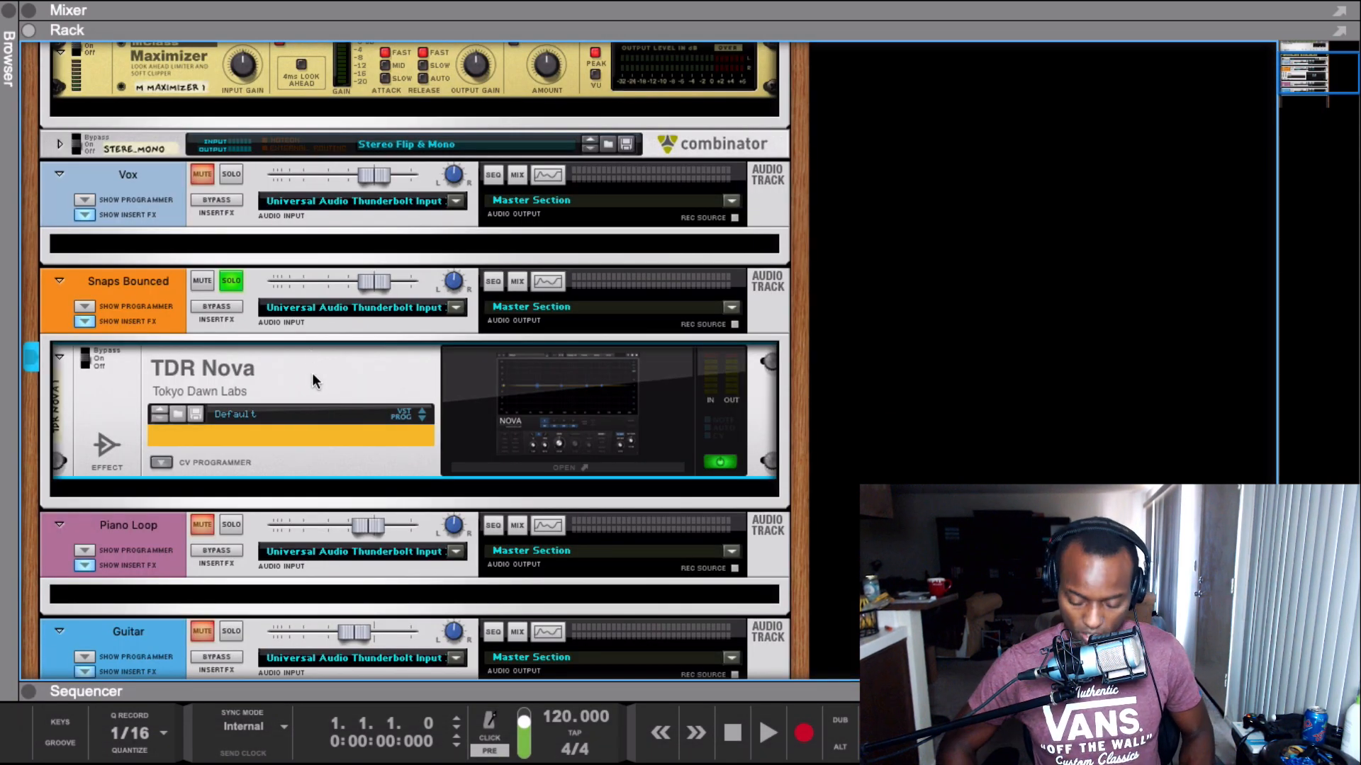
pyautogui.press('Delete')
pyautogui.click(237, 178)
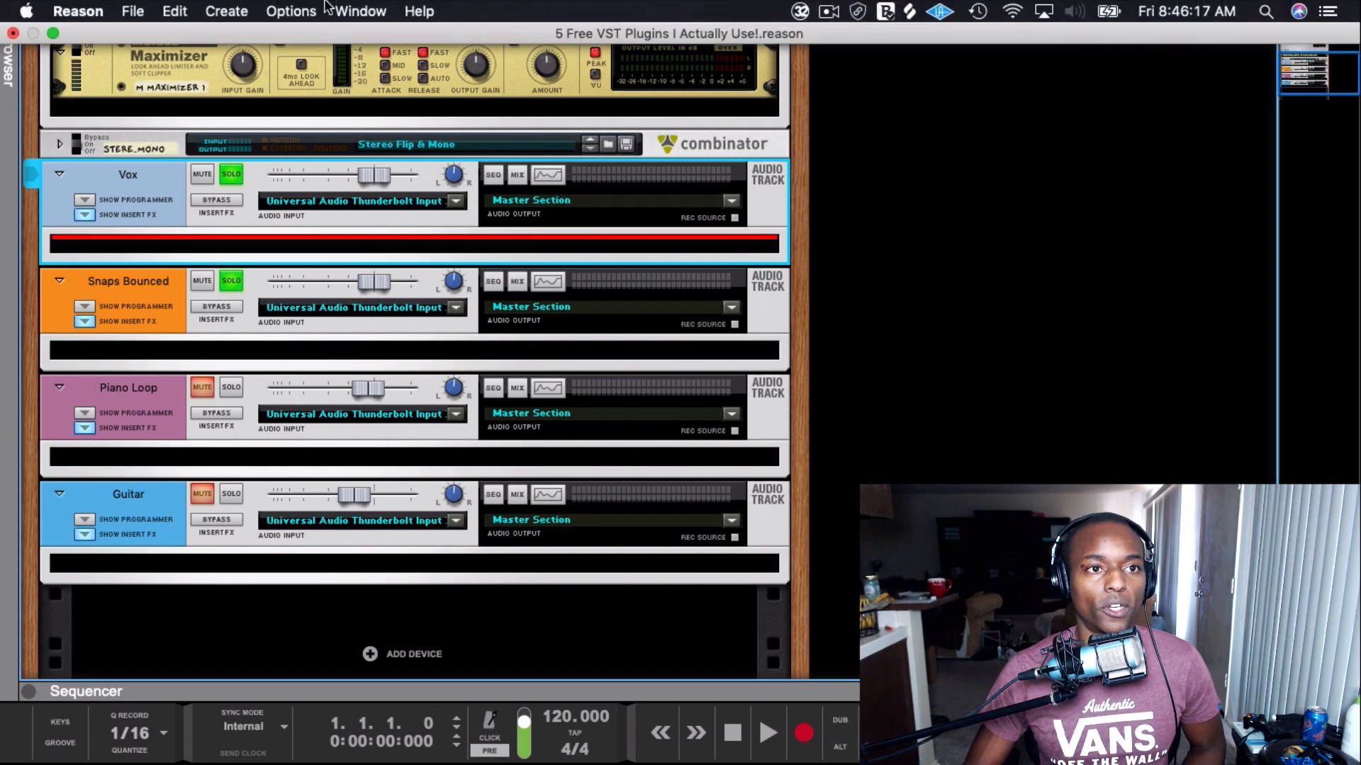
# Insert TDR Nova on the Vox track and open its editor beside the track controls
pyautogui.click(419, 11)
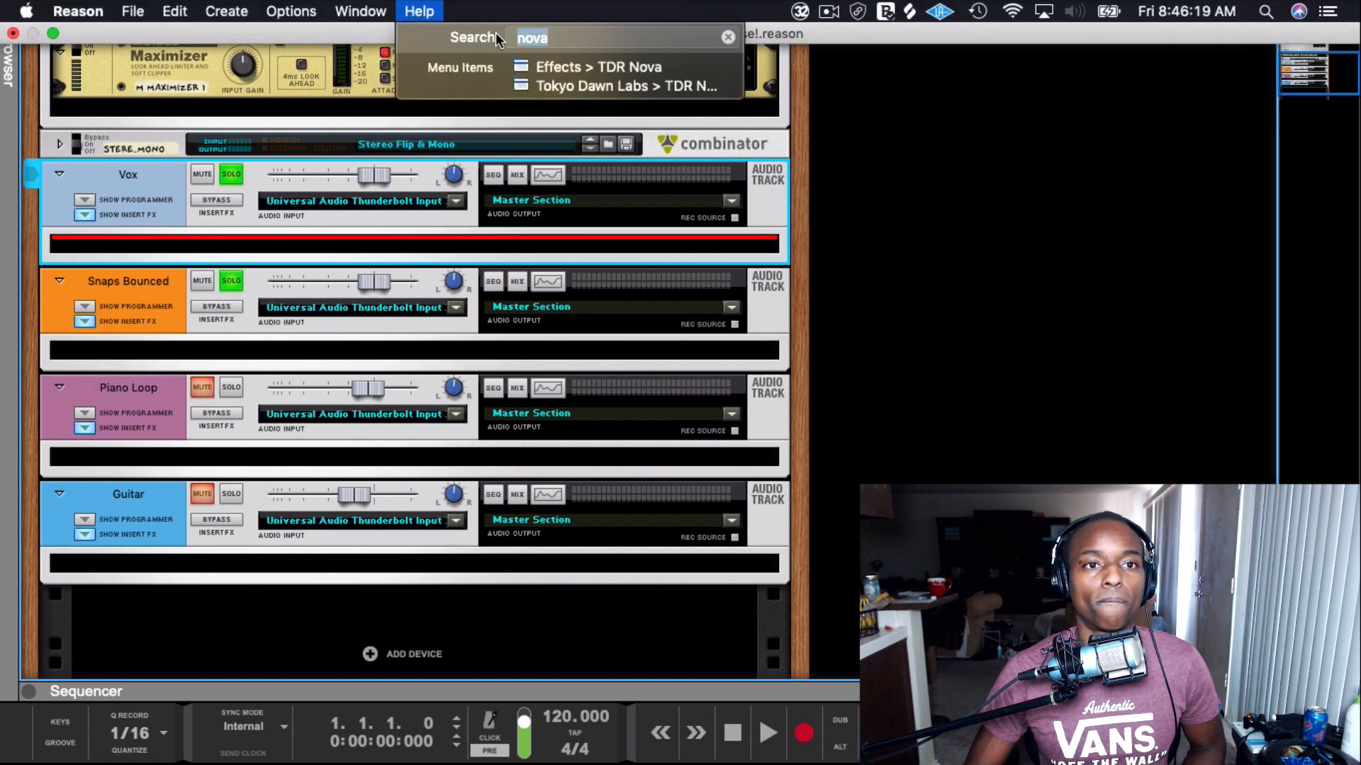
pyautogui.click(536, 63)
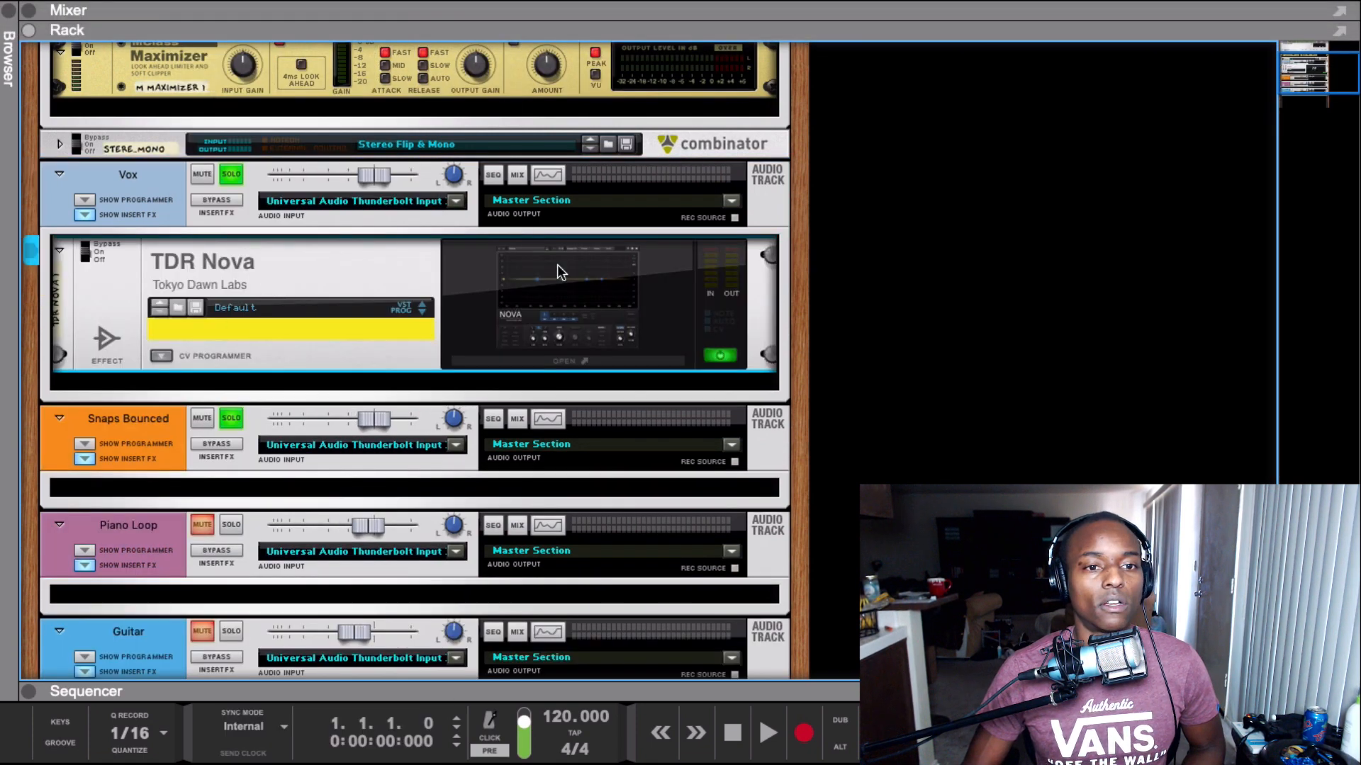
pyautogui.click(618, 308)
pyautogui.moveTo(564, 63); pyautogui.dragTo(836, 44)
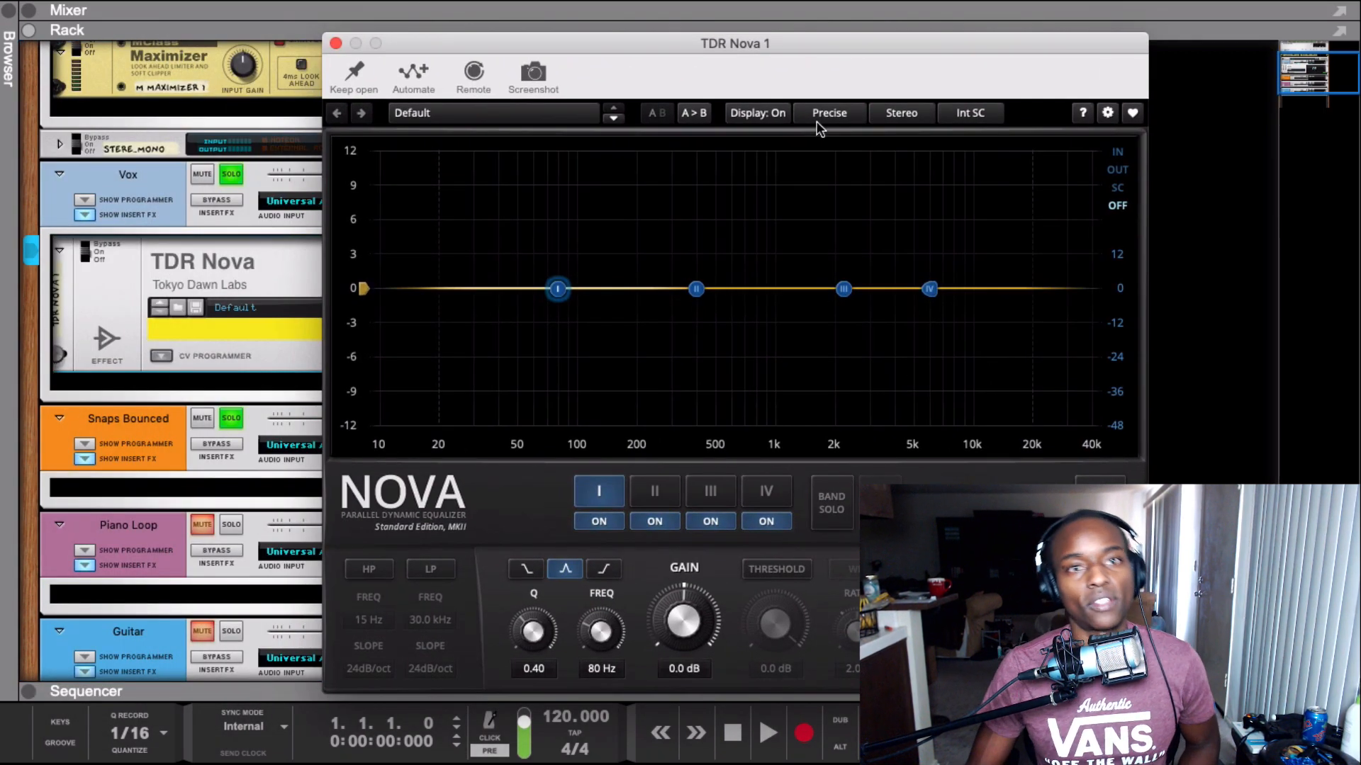
# Listen to the soloed Vox and Snaps Bounced tracks playing together
pyautogui.press('space')
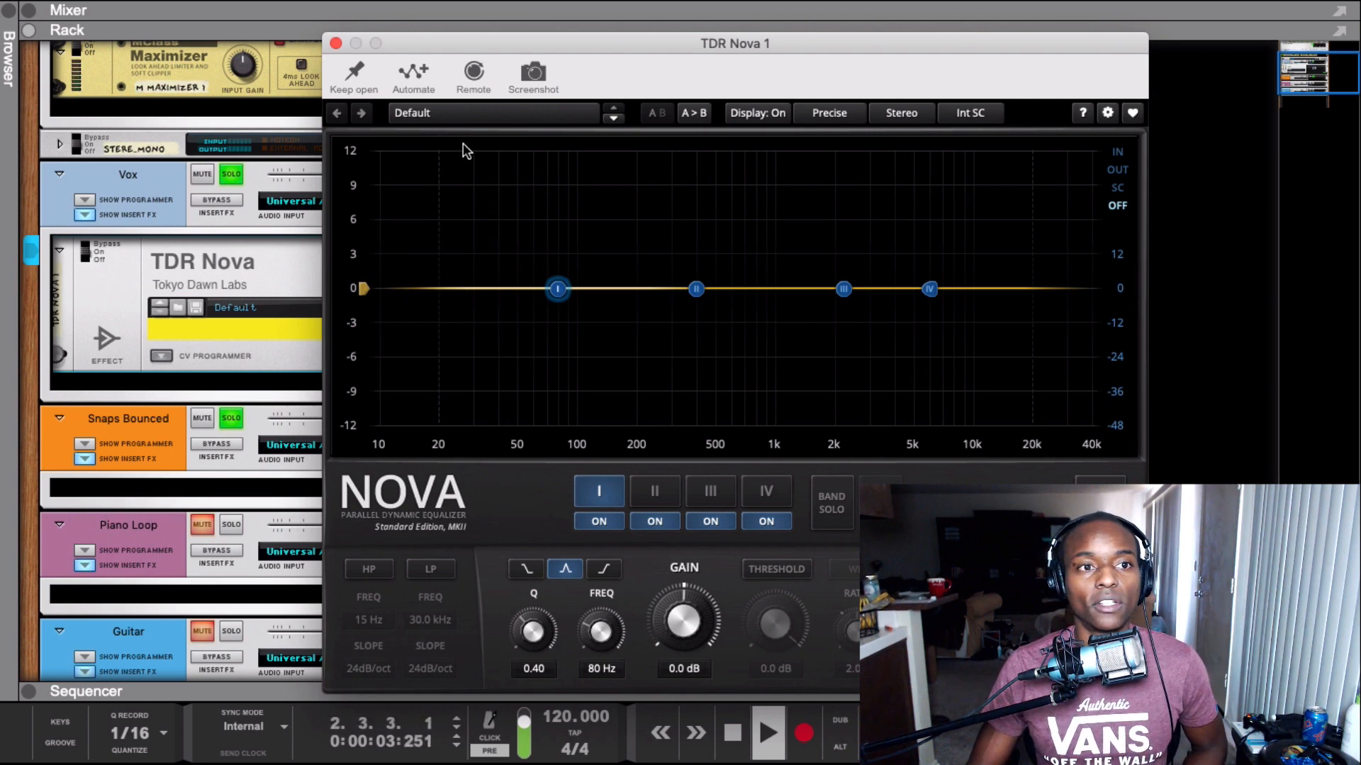
pyautogui.press('space')
pyautogui.moveTo(382, 44); pyautogui.dragTo(413, 50)
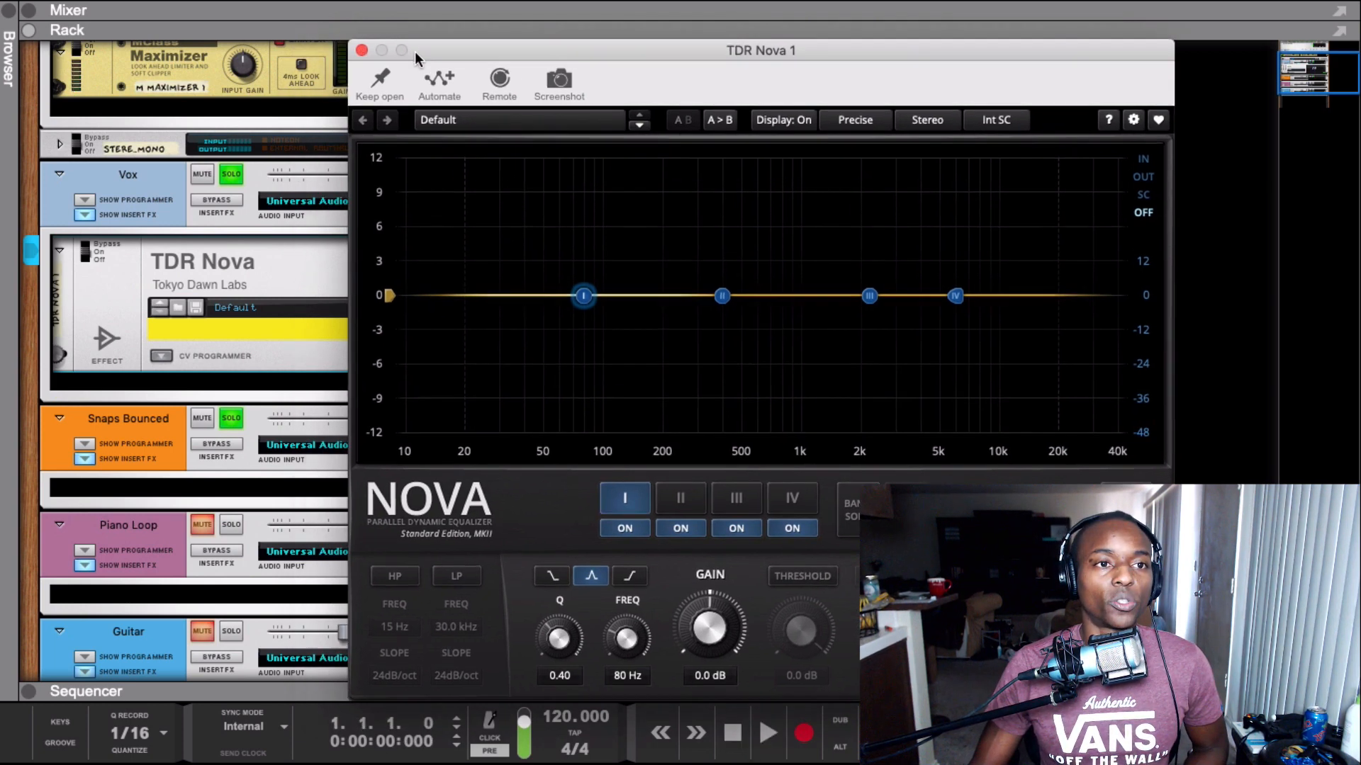
# Patch the Snaps Bounced track's parallel outputs into TDR Nova's optional audio inputs 3 and 4 on the rack's rear side
pyautogui.click(365, 51)
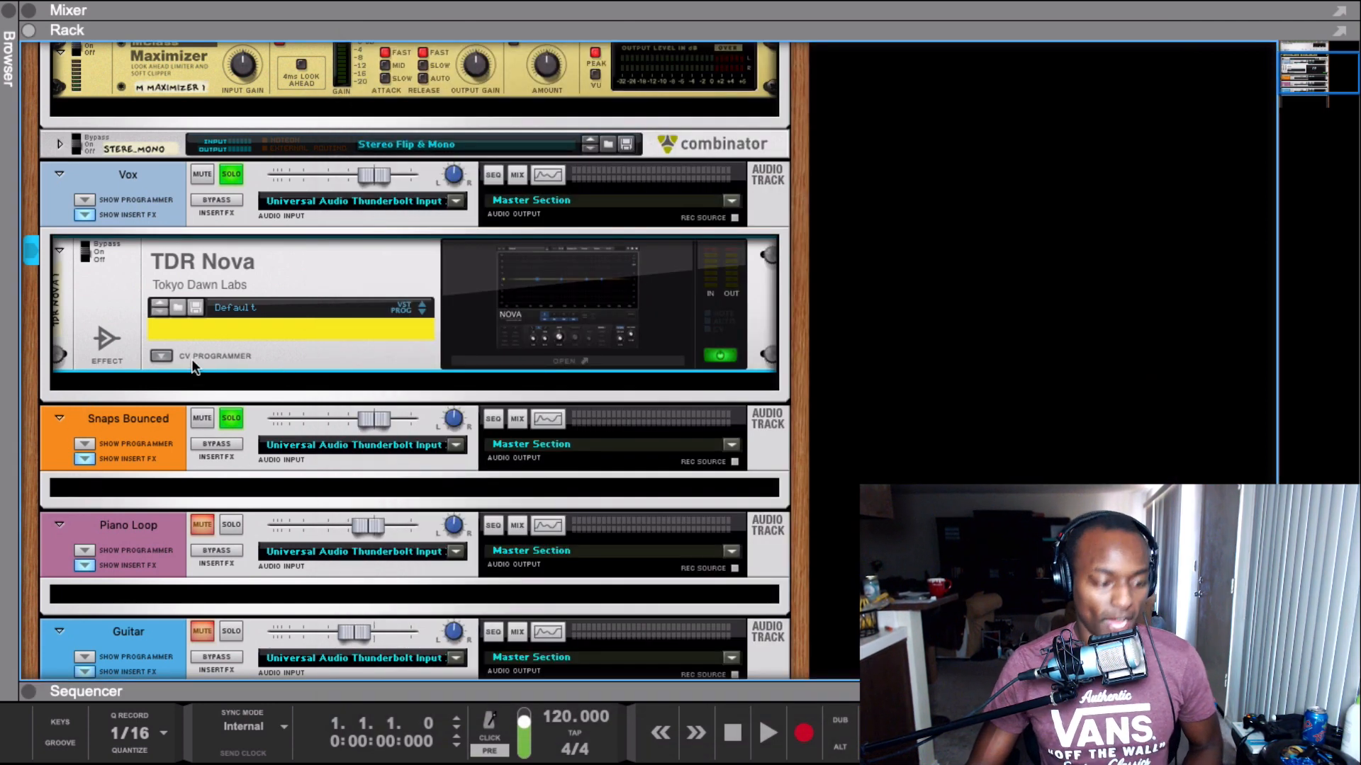
pyautogui.press('Tab')
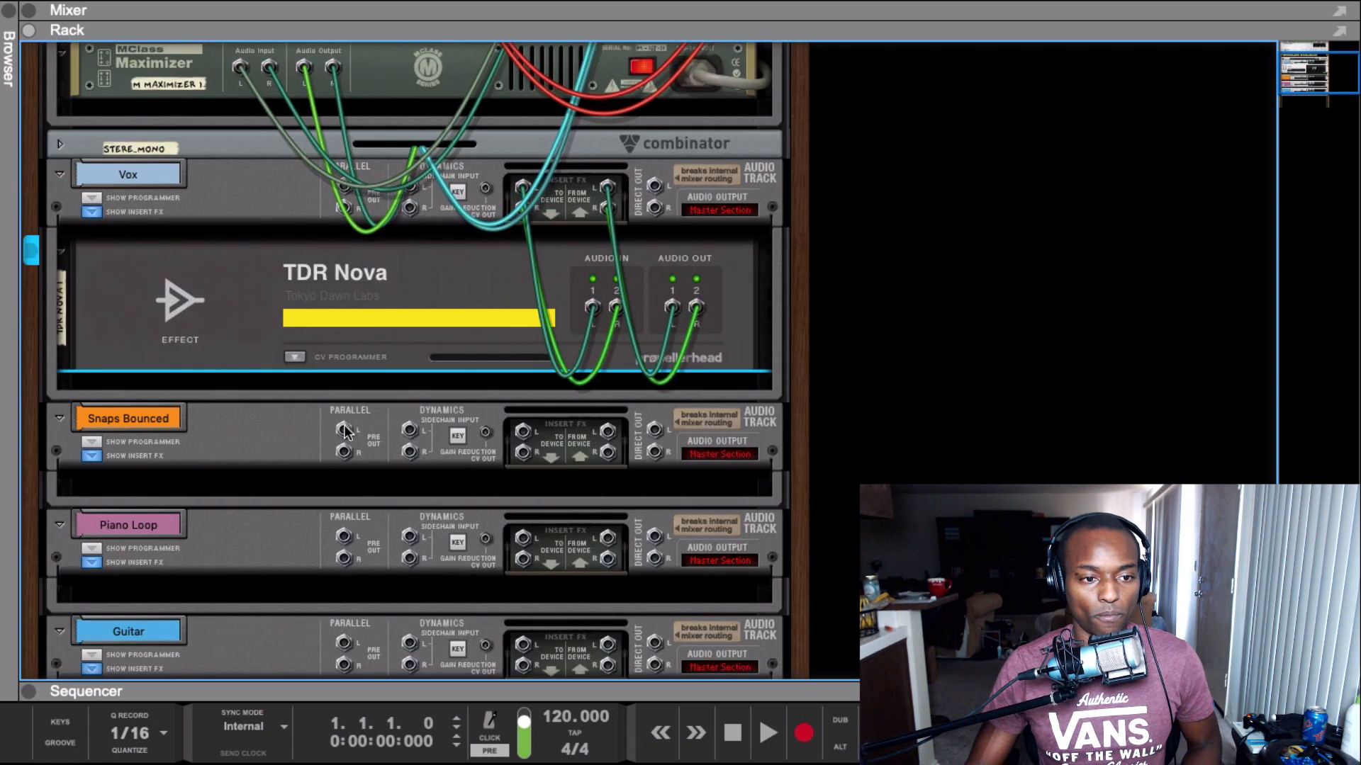
pyautogui.moveTo(345, 432)
pyautogui.mouseDown()
pyautogui.moveTo(397, 435)
pyautogui.moveTo(447, 320)
pyautogui.moveTo(298, 358)
pyautogui.moveTo(363, 447)
pyautogui.mouseUp()
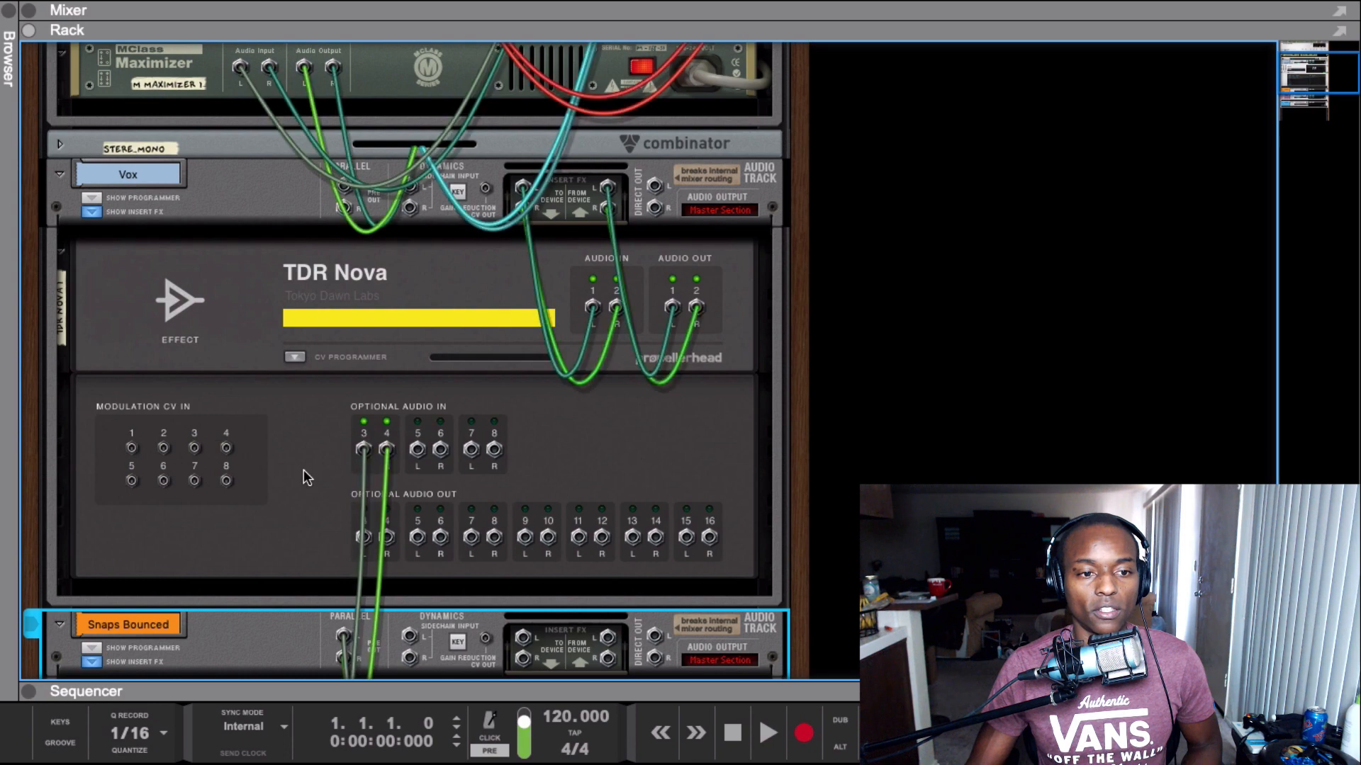
pyautogui.click(292, 357)
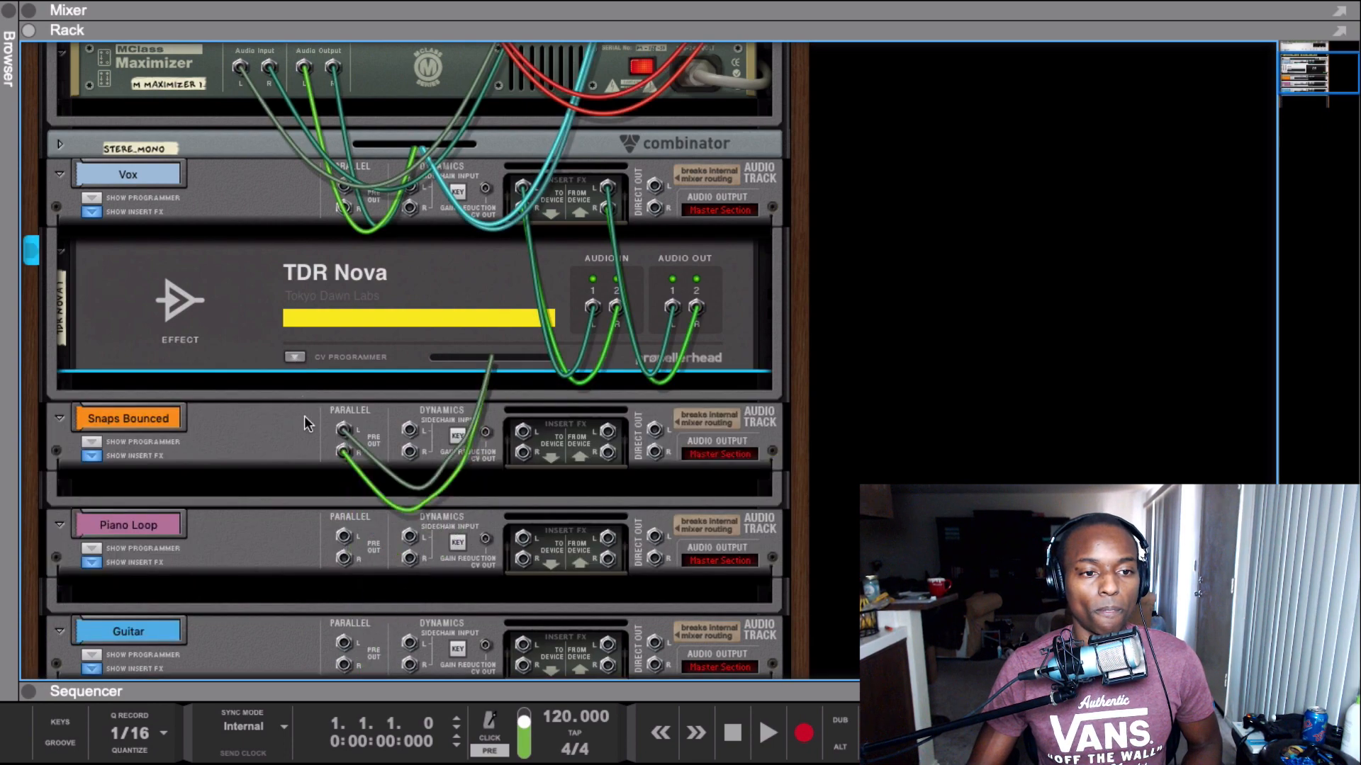
pyautogui.press('Tab')
# Switch TDR Nova to Ext SC, set its analyzer to SC, and play the tracks to inspect the sidechain signal
pyautogui.click(540, 300)
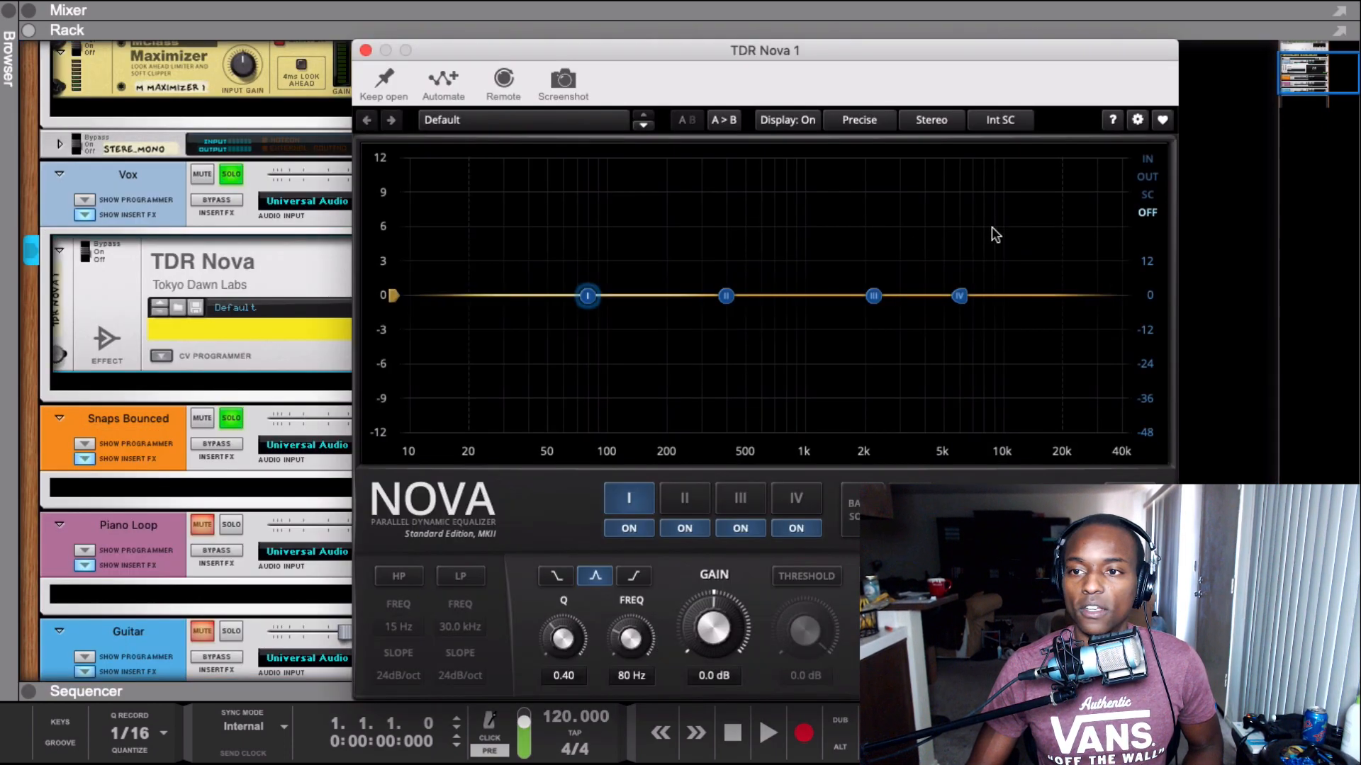
pyautogui.click(988, 124)
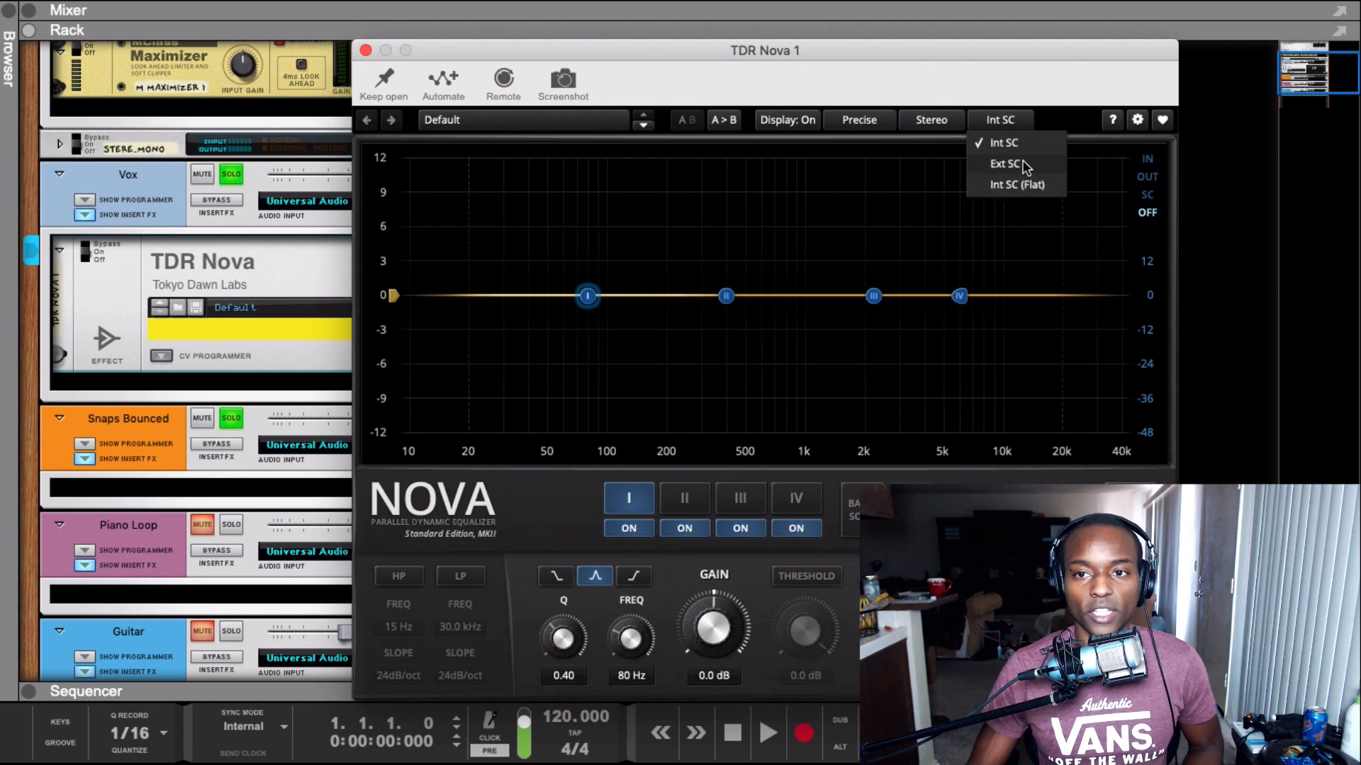
pyautogui.click(1025, 165)
pyautogui.moveTo(973, 63); pyautogui.dragTo(877, 41)
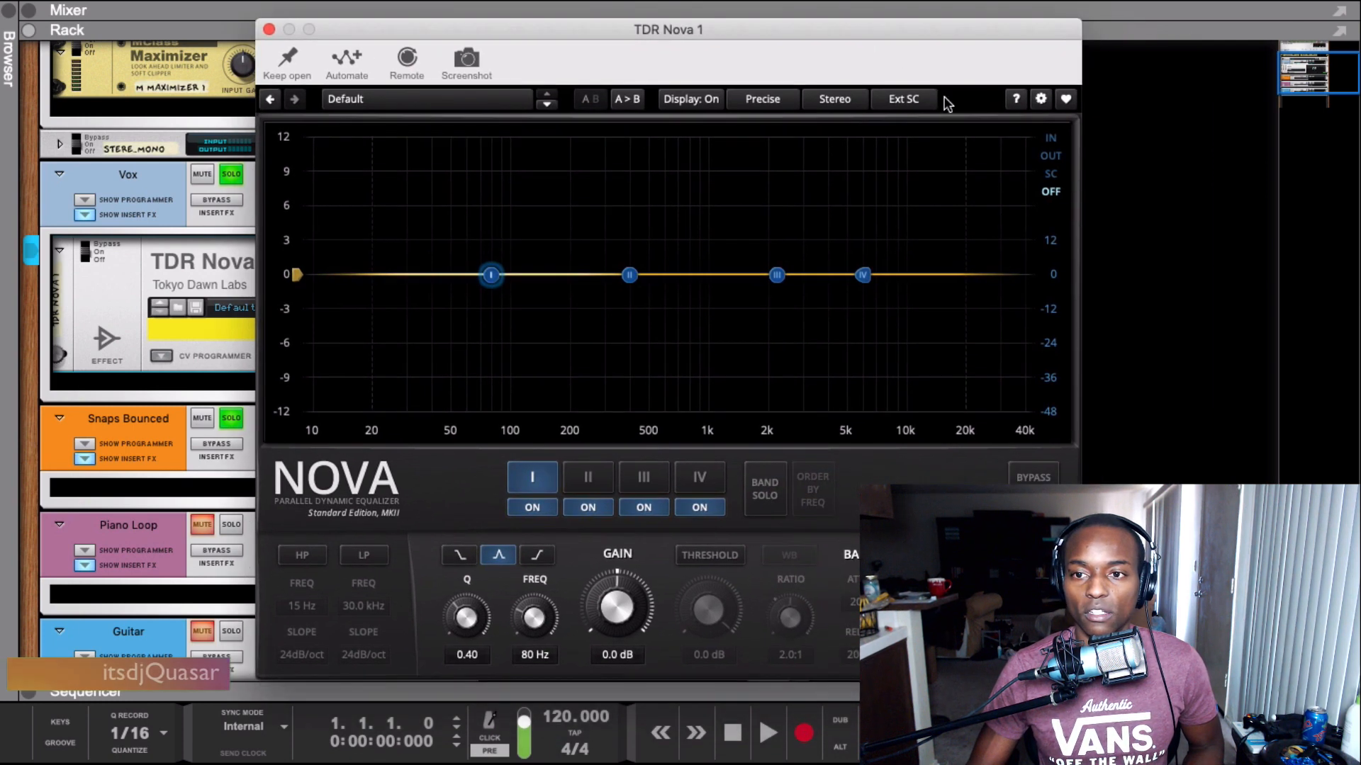
pyautogui.click(1050, 173)
pyautogui.press('space')
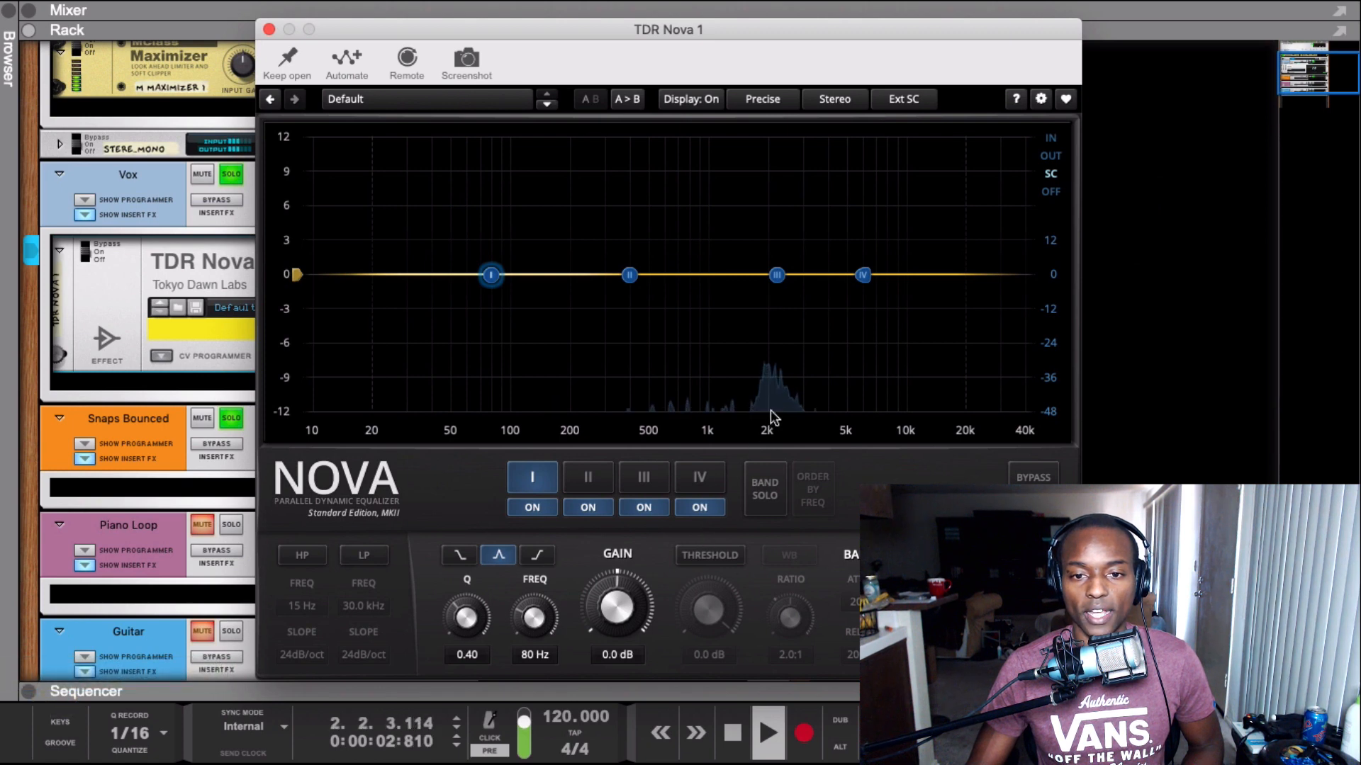
pyautogui.press('space')
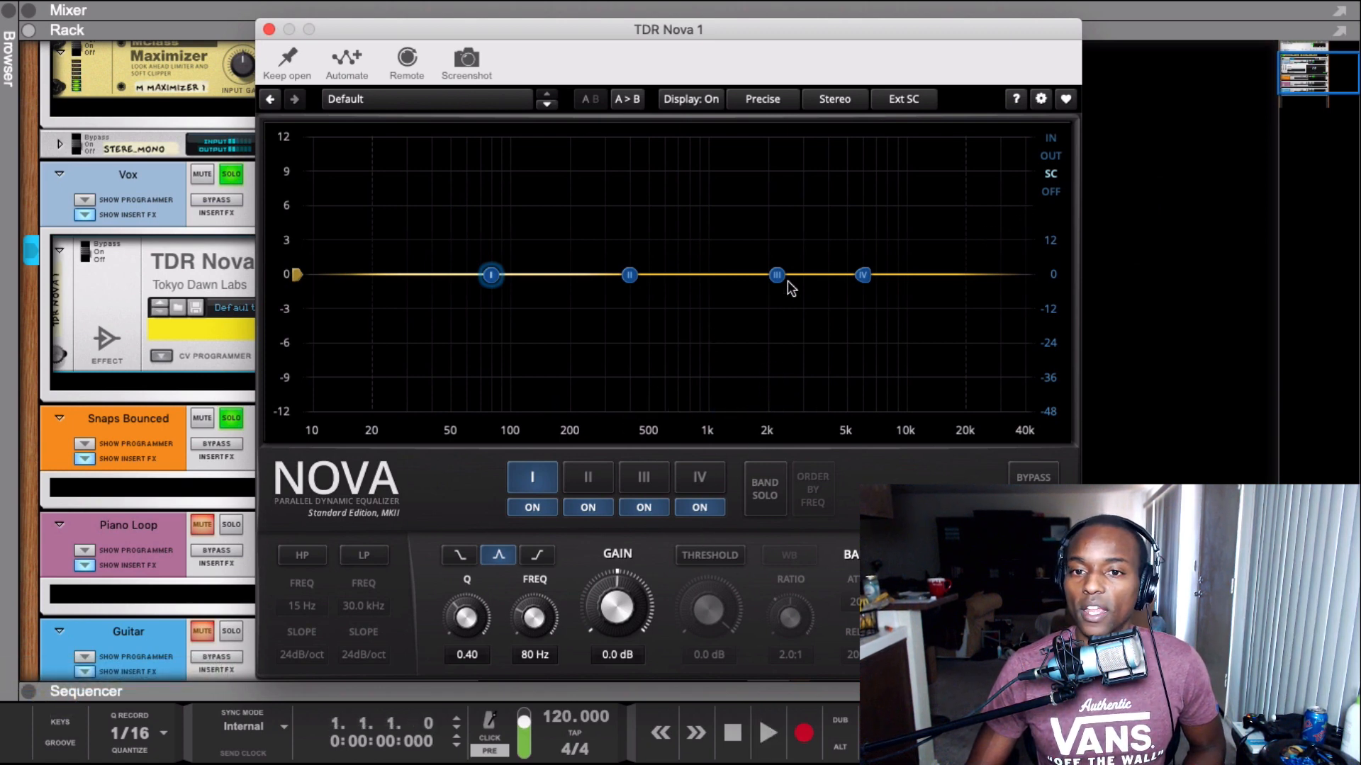
# Move band III to 1985 Hz with a 6.1 dB boost and play the tracks briefly
pyautogui.moveTo(776, 275); pyautogui.dragTo(768, 205)
pyautogui.press('space')
pyautogui.press('space')
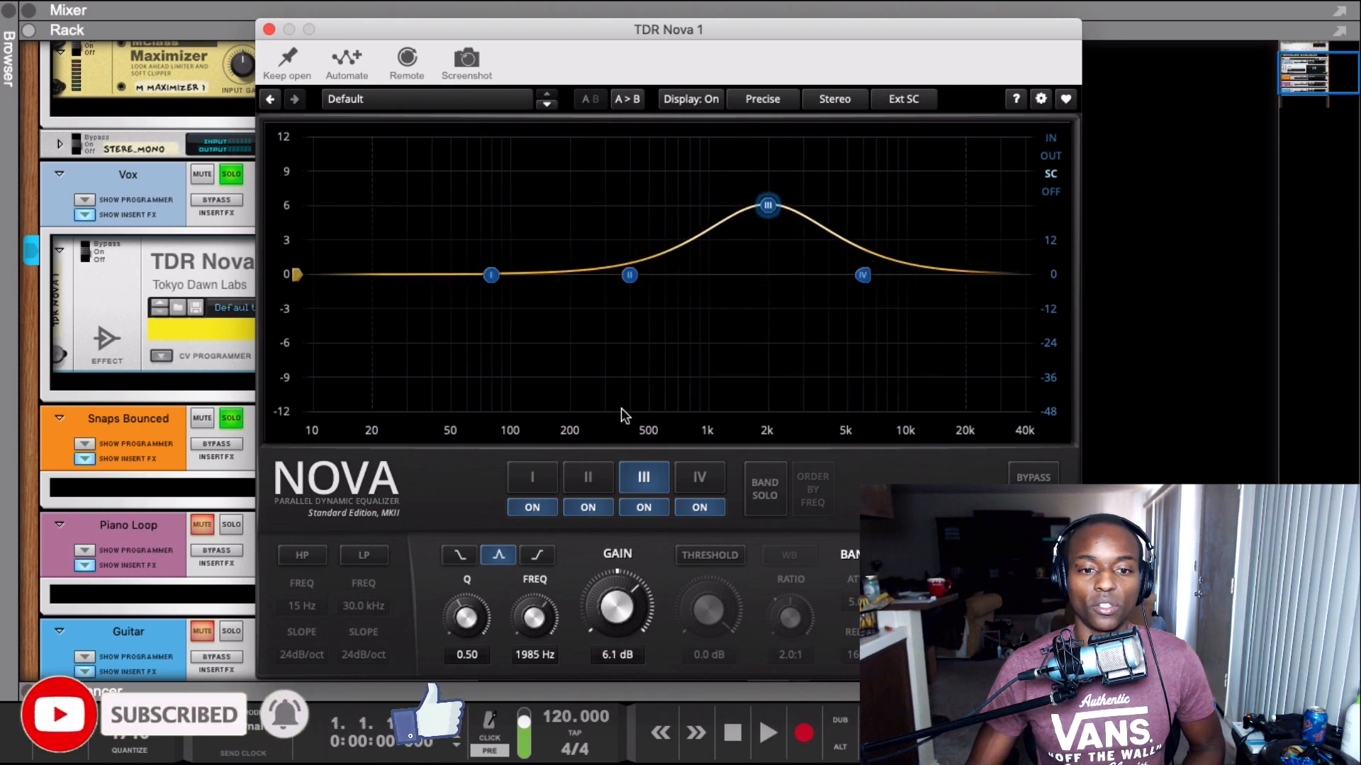
# Try a -6.4 dB cut on band III, return its gain to -0.1 dB, and turn on its threshold
pyautogui.moveTo(618, 606); pyautogui.dragTo(601, 663)
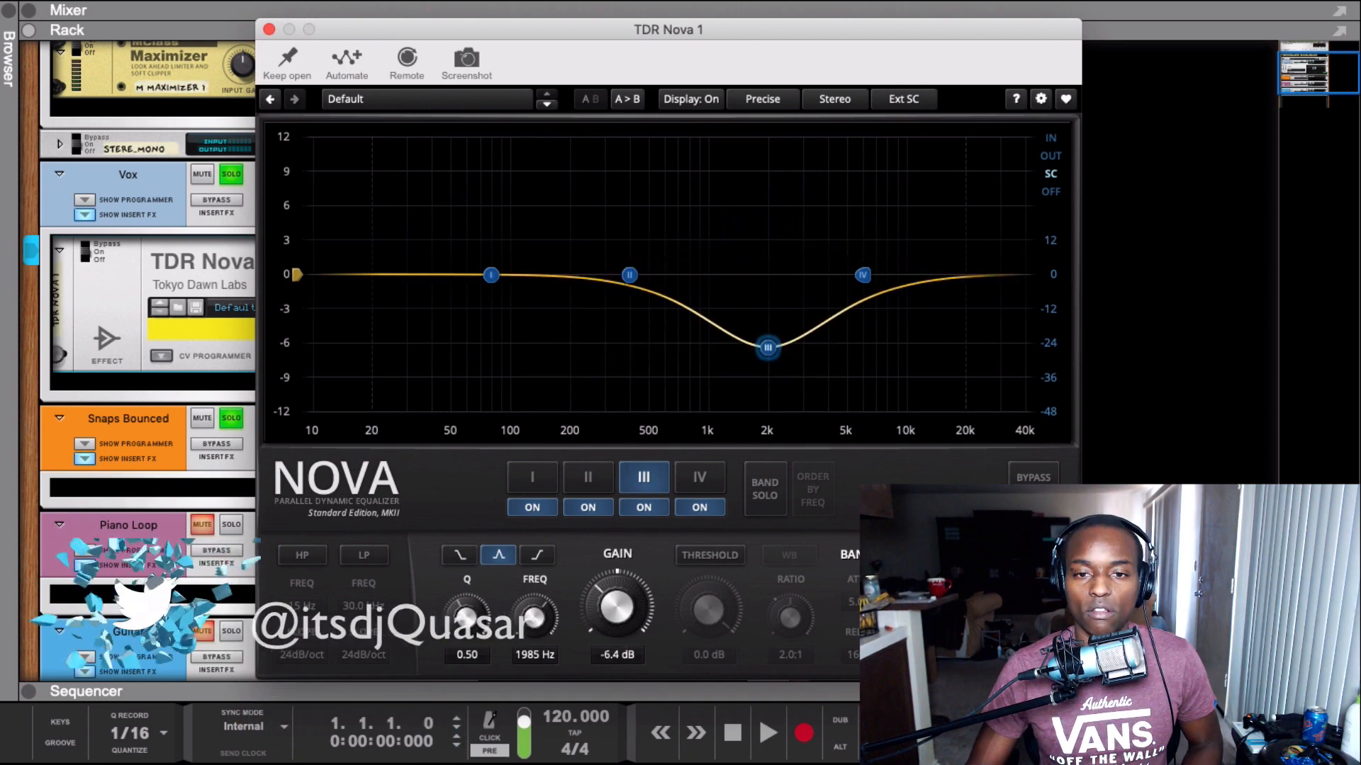
pyautogui.moveTo(614, 664); pyautogui.dragTo(614, 629)
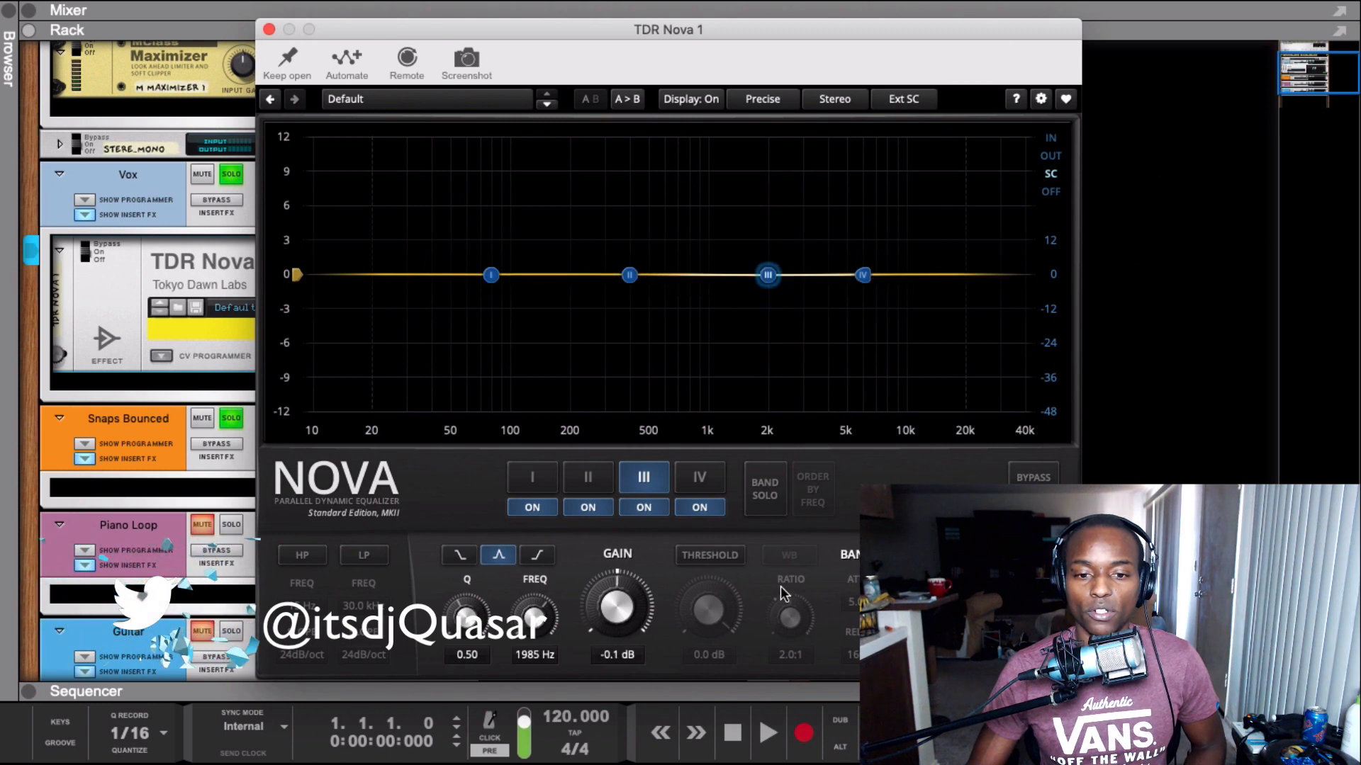
pyautogui.press('space')
pyautogui.click(710, 556)
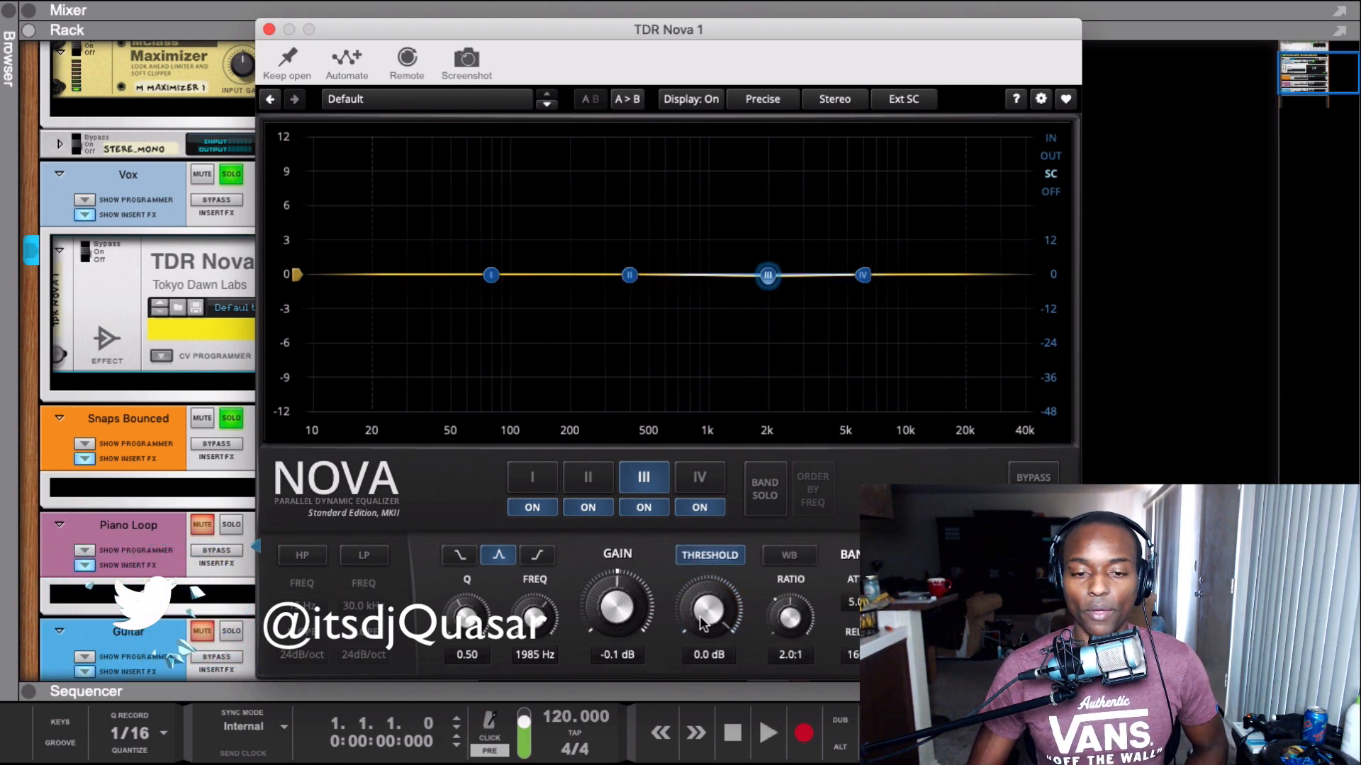
# Lower band III's threshold to -15.0 dB while playing the vocal and snaps together
pyautogui.moveTo(702, 622)
pyautogui.mouseDown()
pyautogui.moveTo(701, 656)
pyautogui.moveTo(694, 626)
pyautogui.mouseUp()
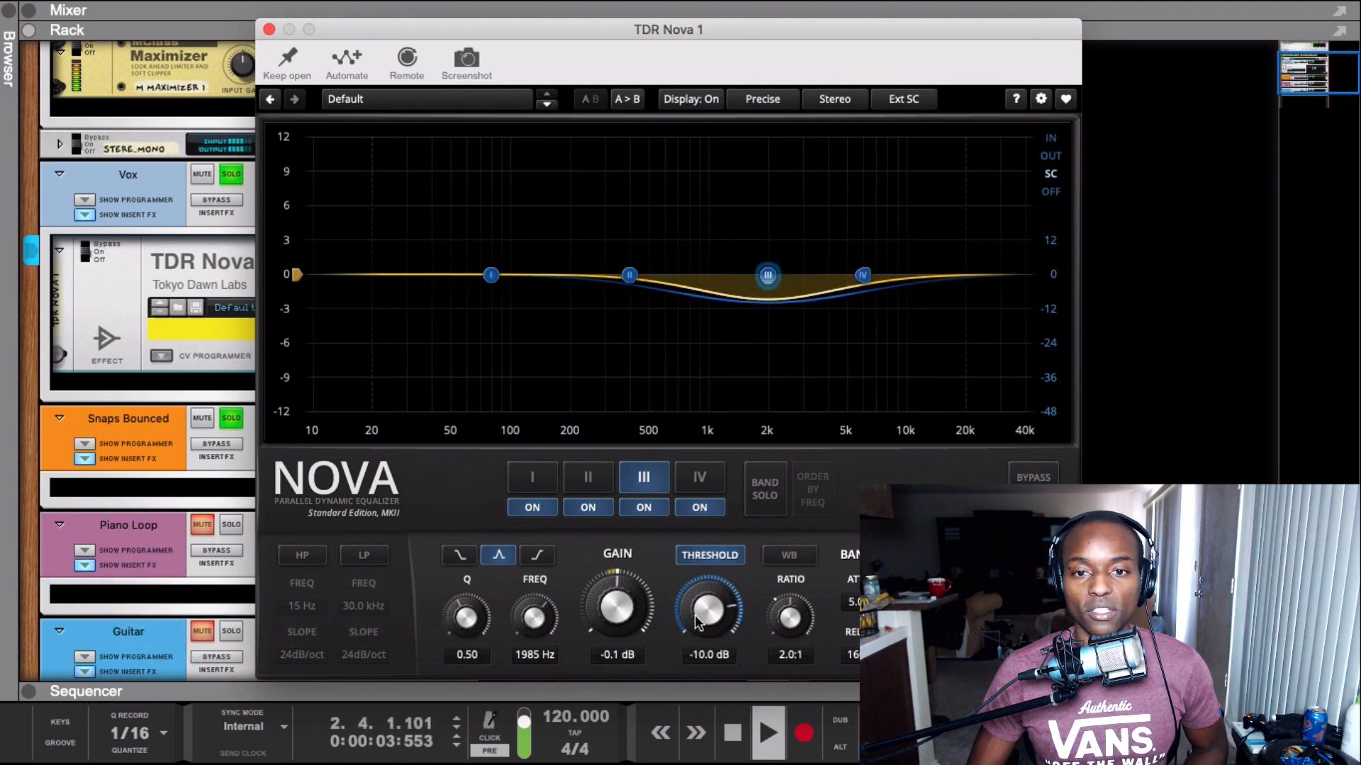
pyautogui.scroll(-3, 694, 615)
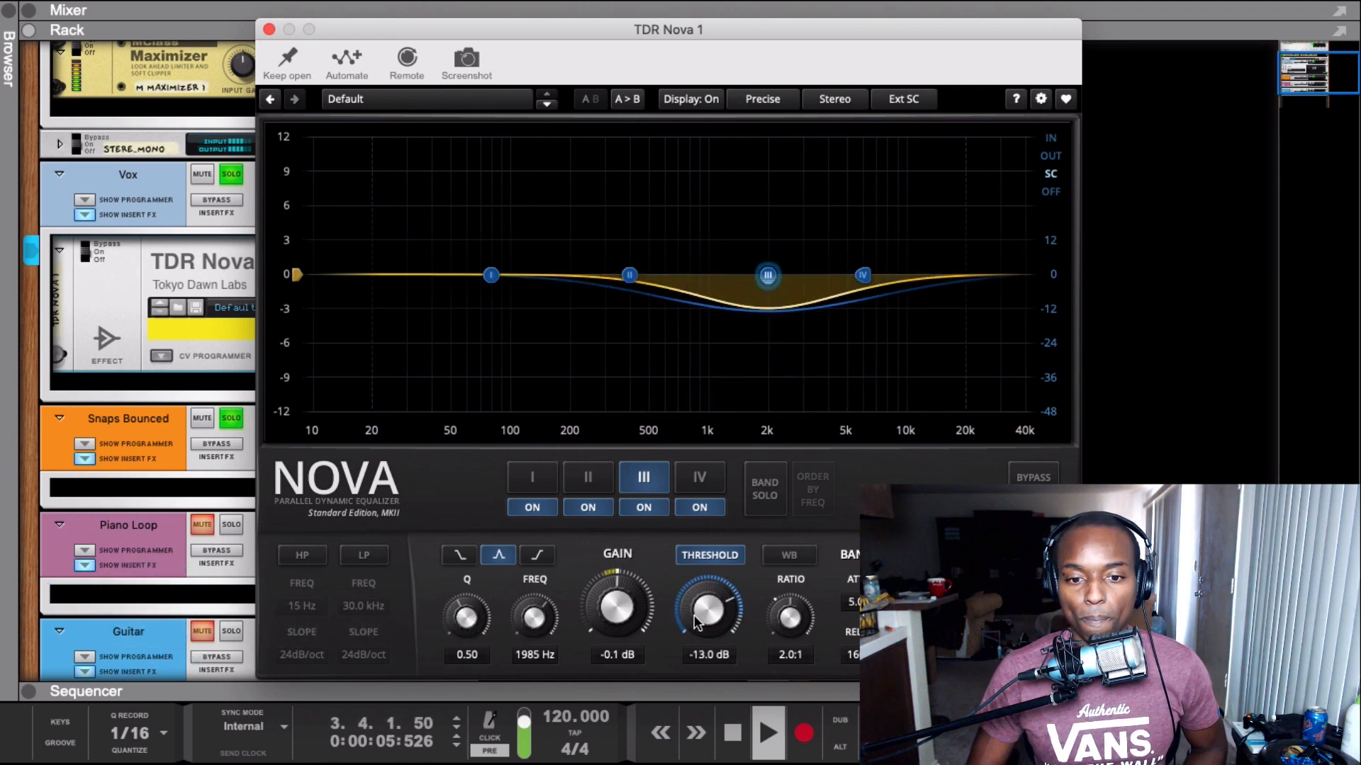
pyautogui.scroll(-1, 695, 615)
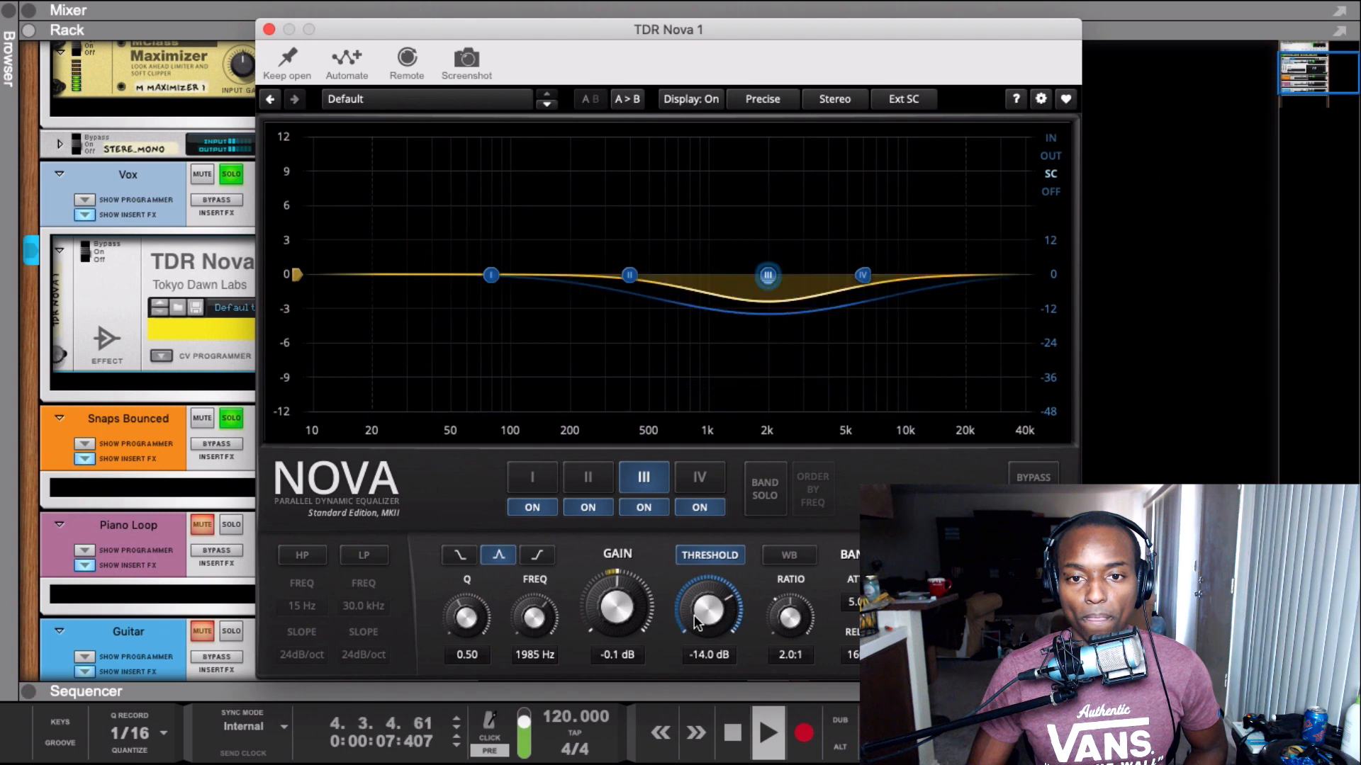
pyautogui.scroll(-1, 694, 616)
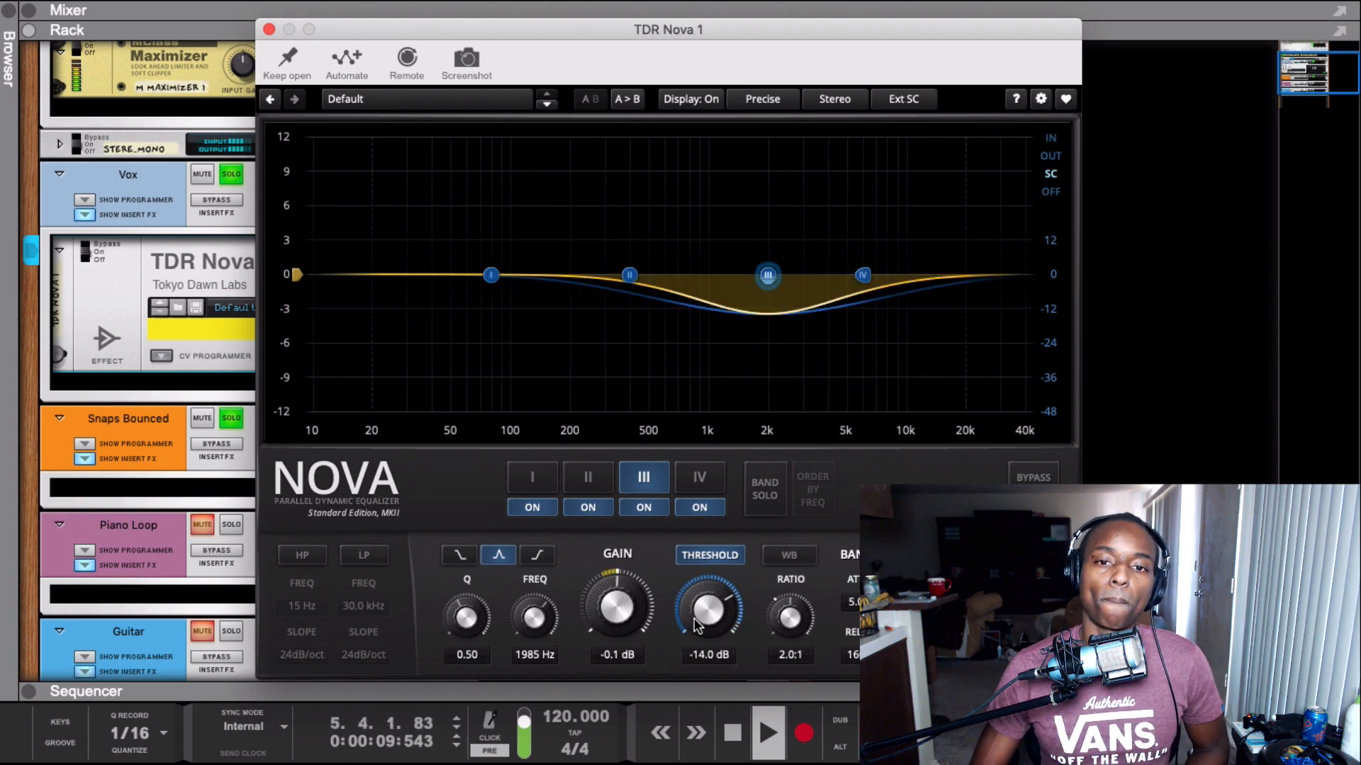
pyautogui.press('space')
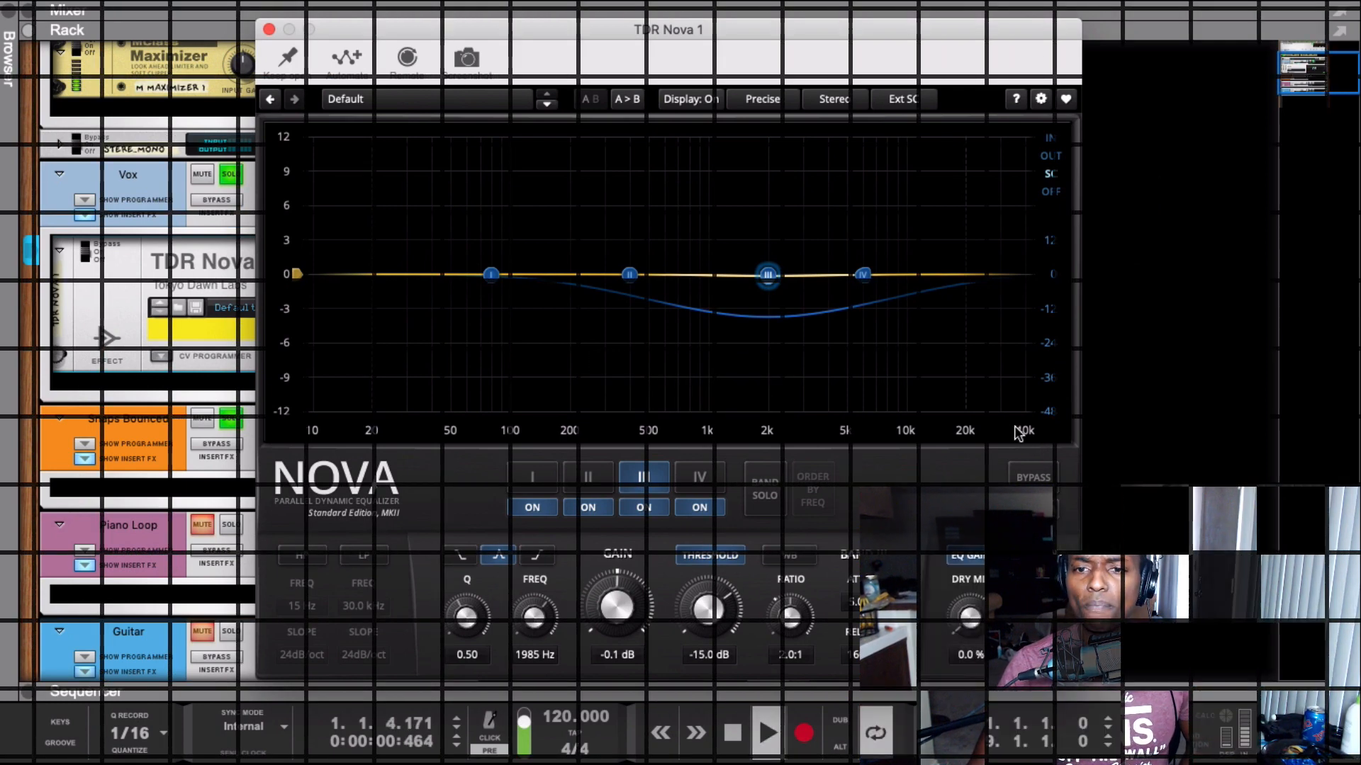
# Play the tracks while toggling TDR Nova's bypass to compare the vocal with and without the dynamic EQ
pyautogui.click(1035, 479)
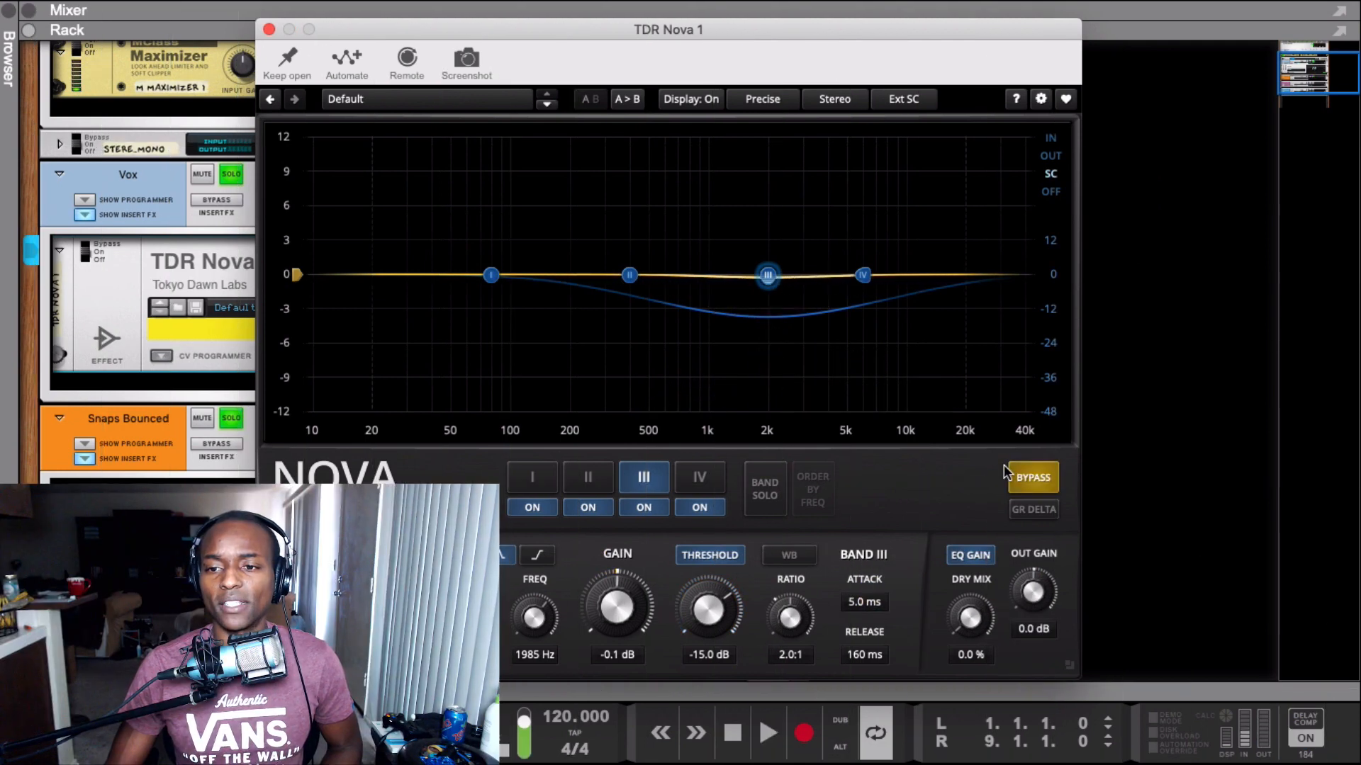
pyautogui.press('space')
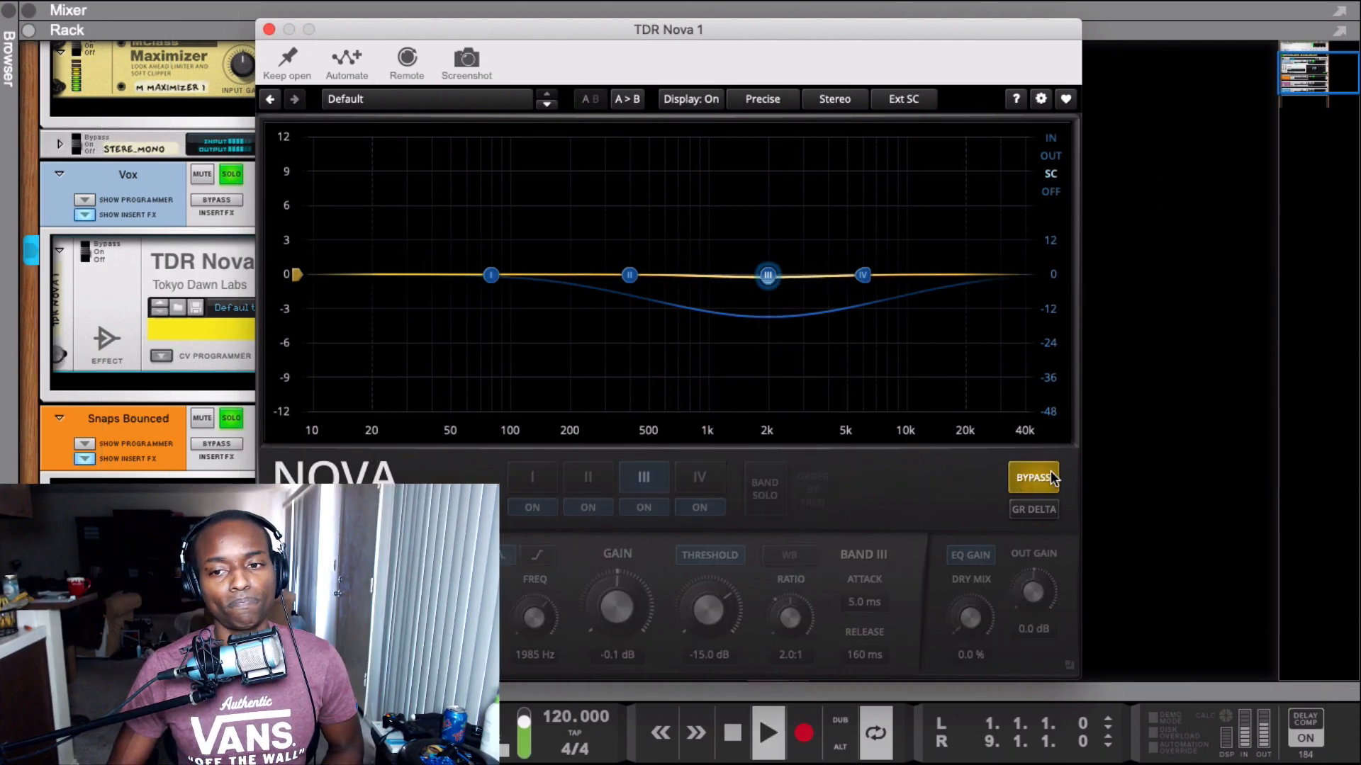
pyautogui.press('space')
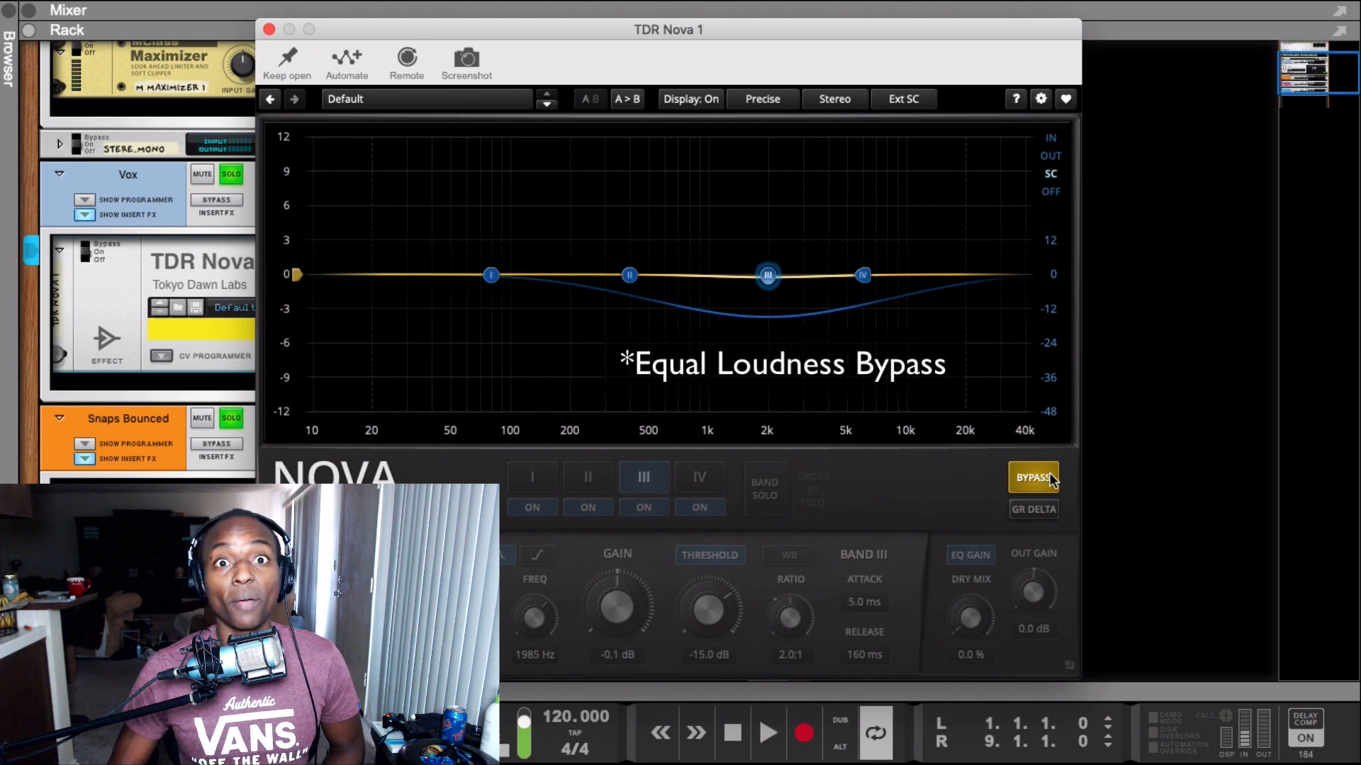
pyautogui.press('space')
pyautogui.click(1043, 484)
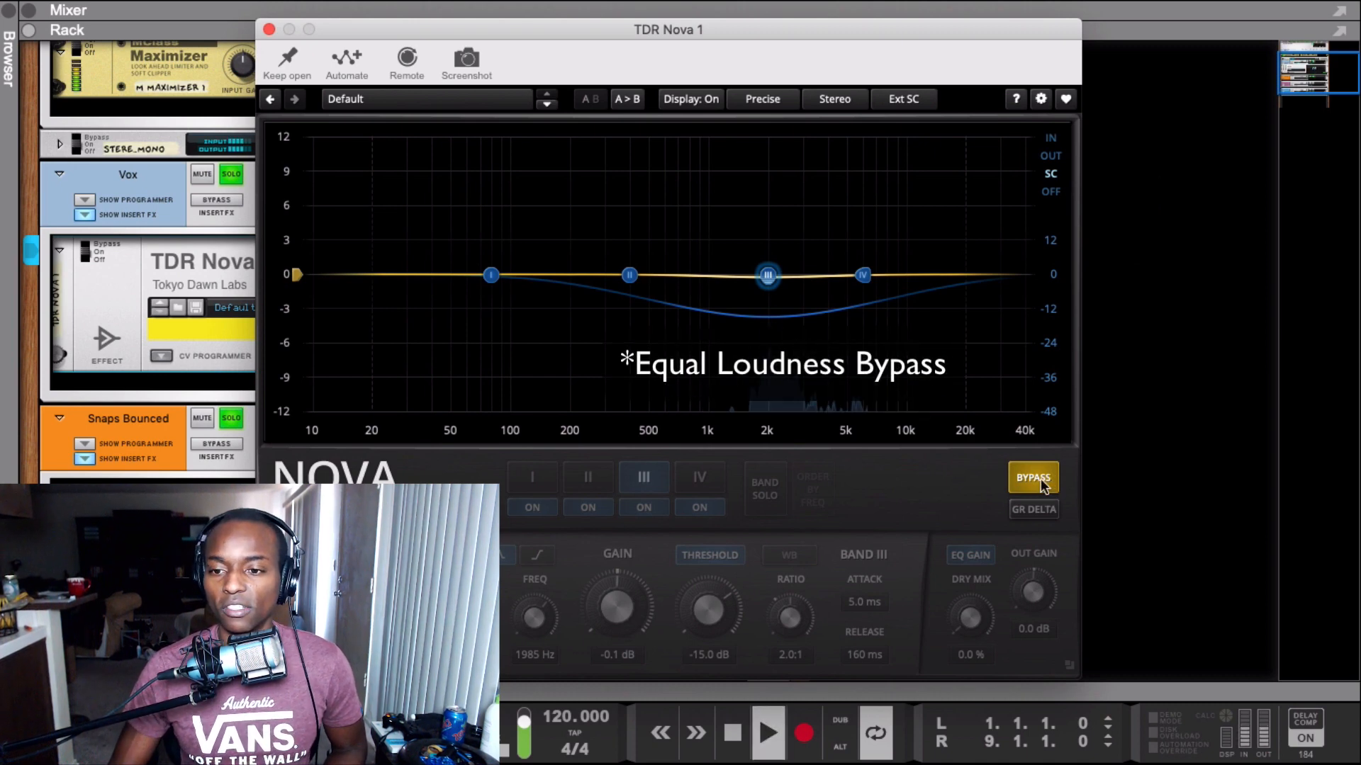
pyautogui.click(1043, 484)
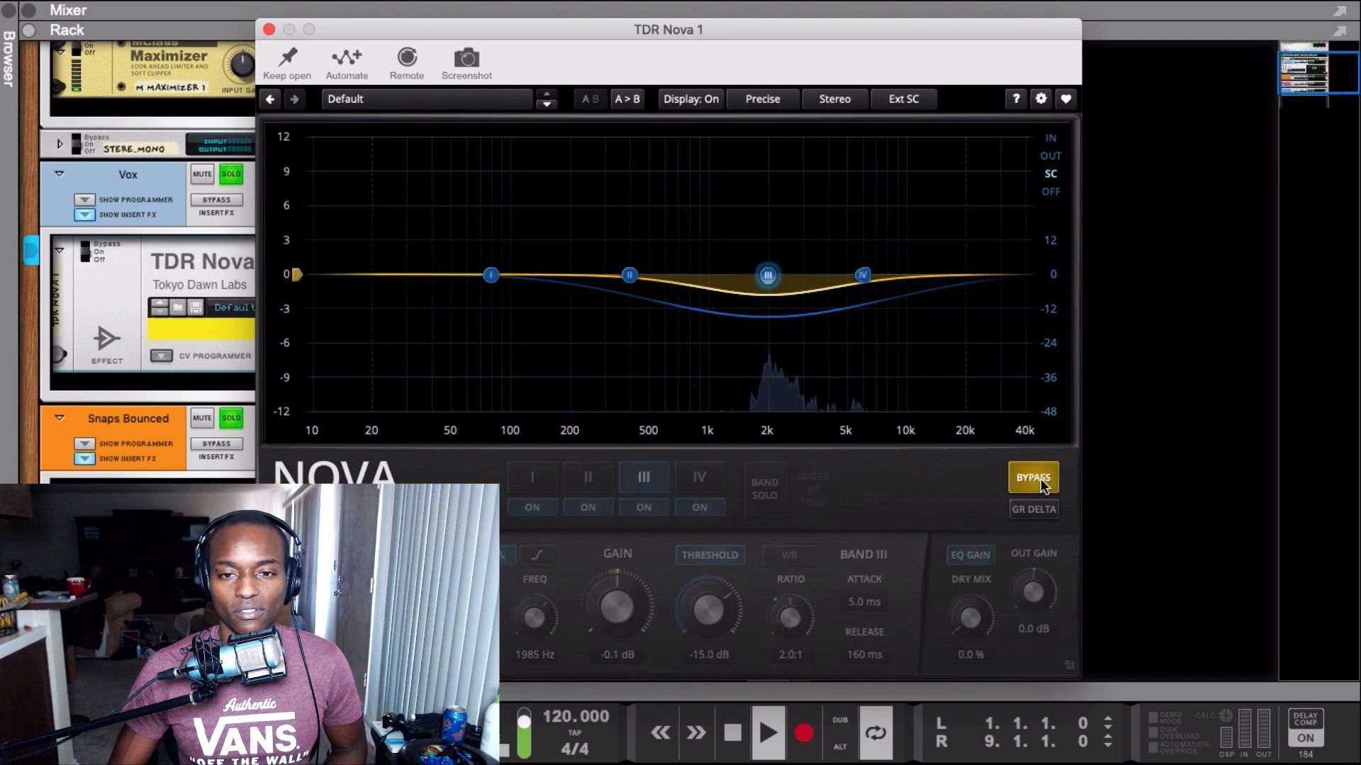
pyautogui.click(1033, 483)
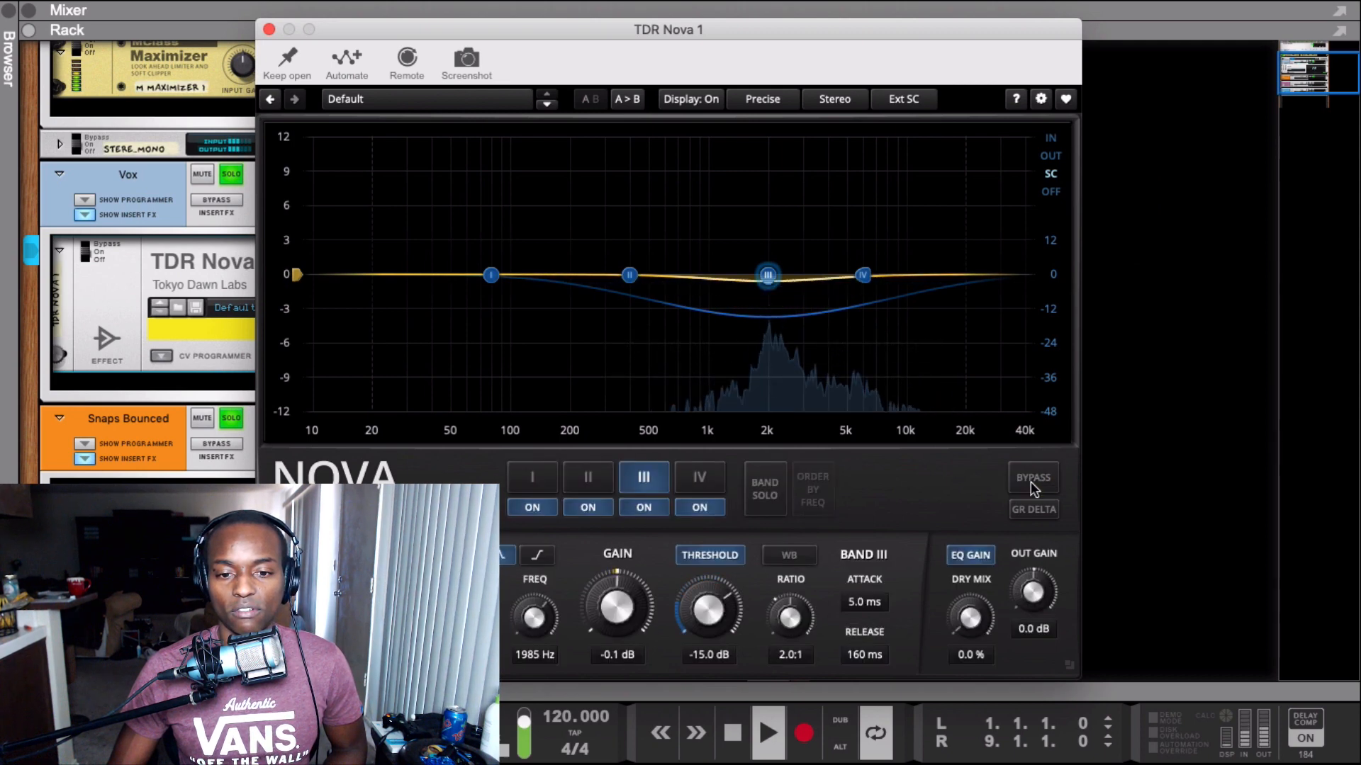
pyautogui.press('space')
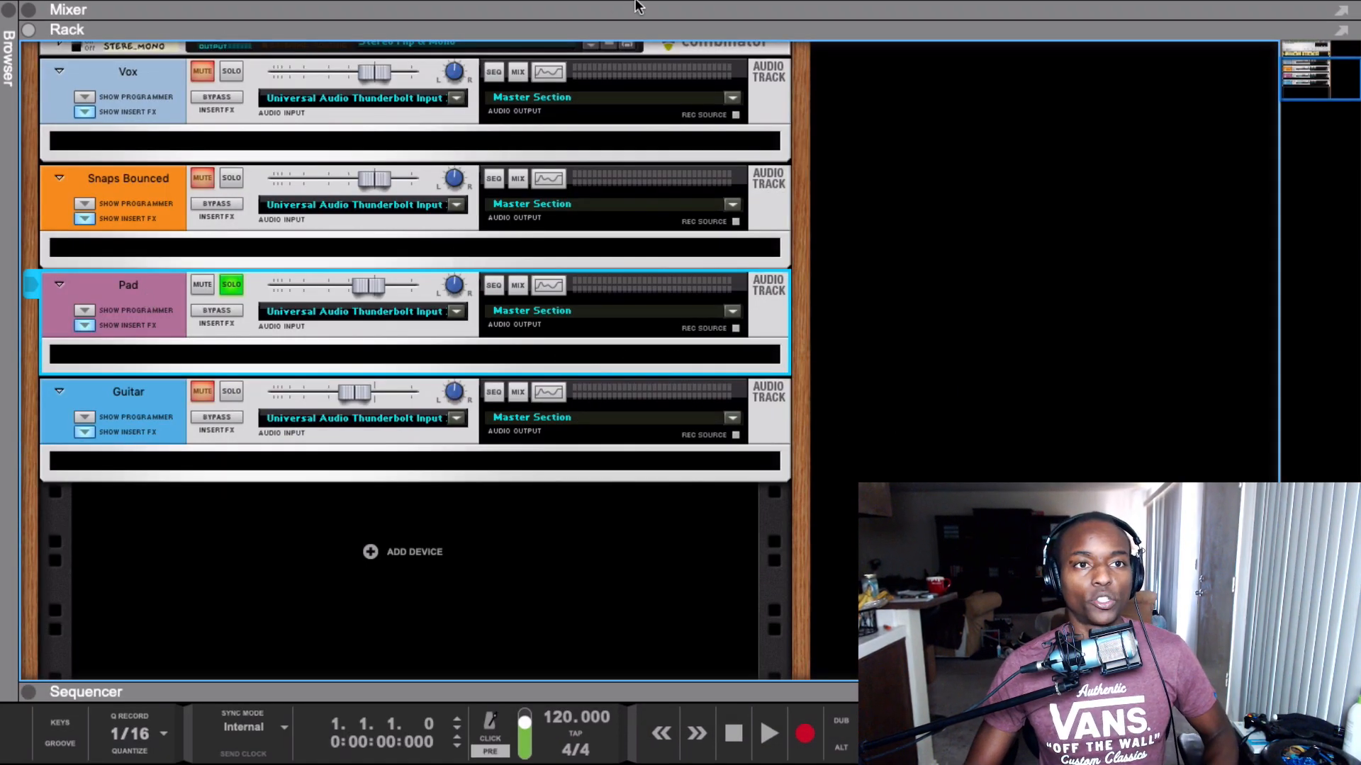
# Find the Krush effect by searching for "krush", add it to the Pad track, and open its plugin window
pyautogui.moveTo(638, 6)
pyautogui.click(419, 11)
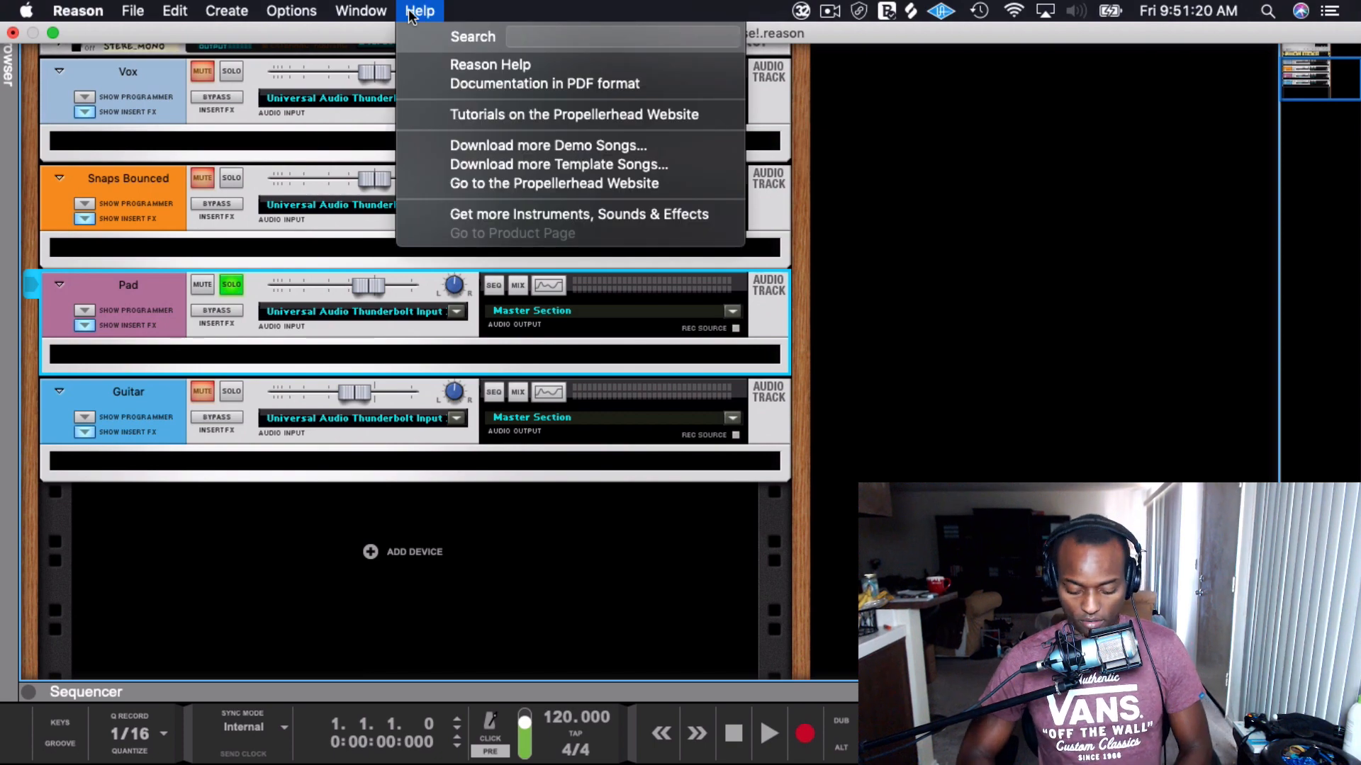
pyautogui.write('krush')
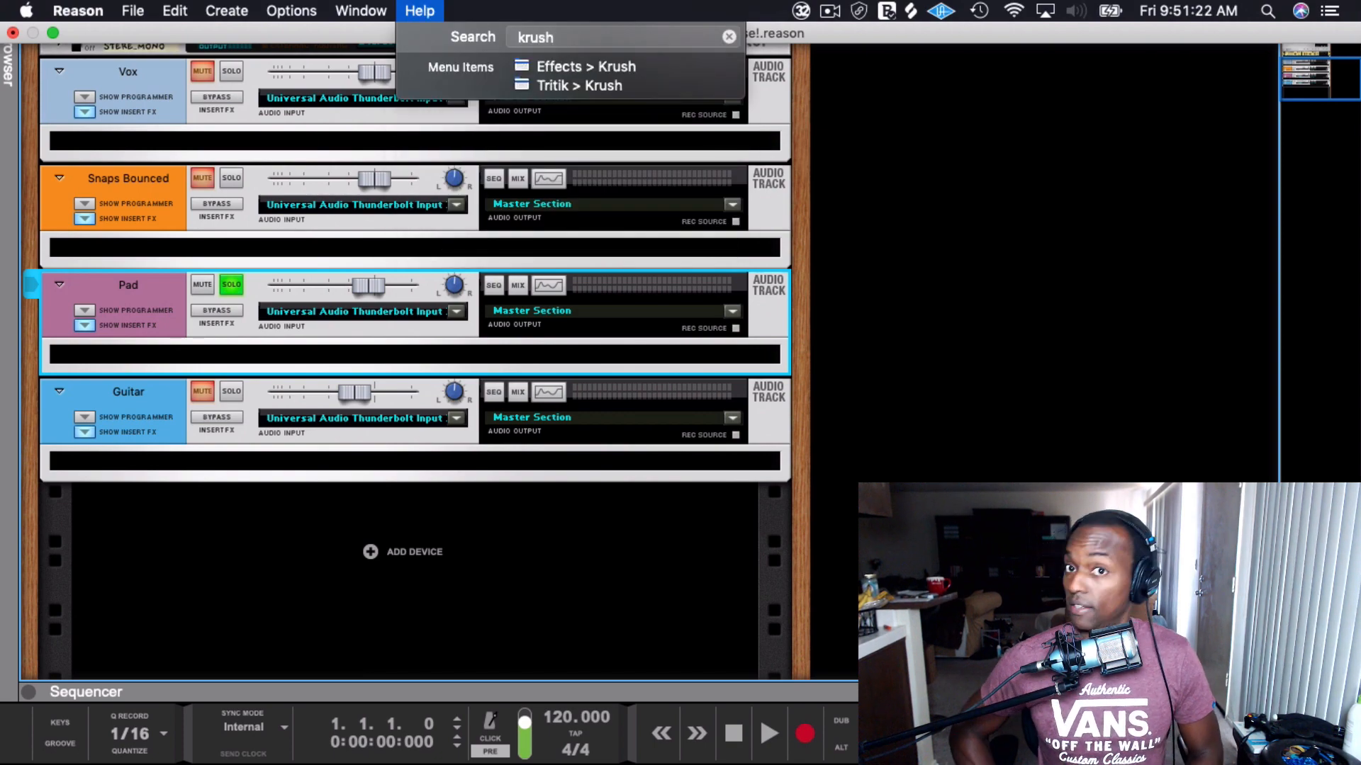
pyautogui.press('Down')
pyautogui.press('Return')
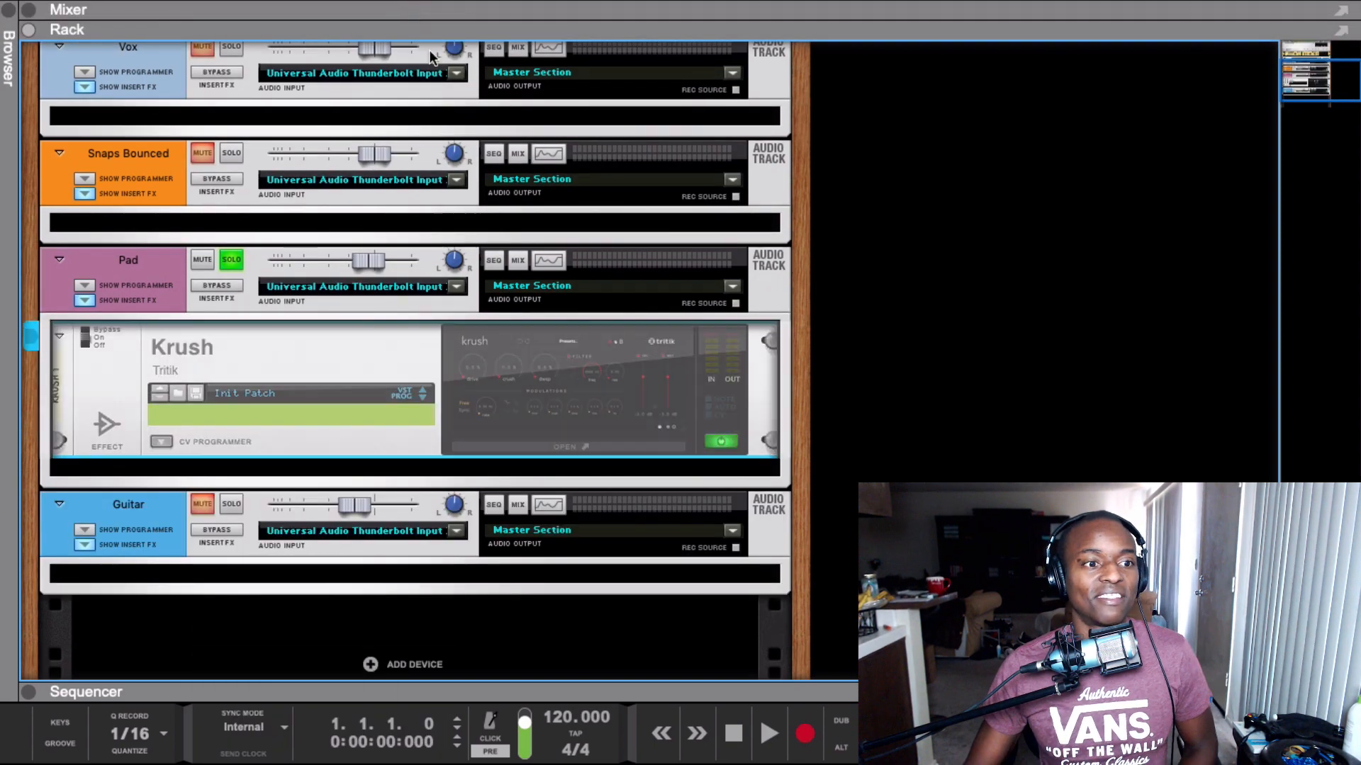
pyautogui.click(568, 375)
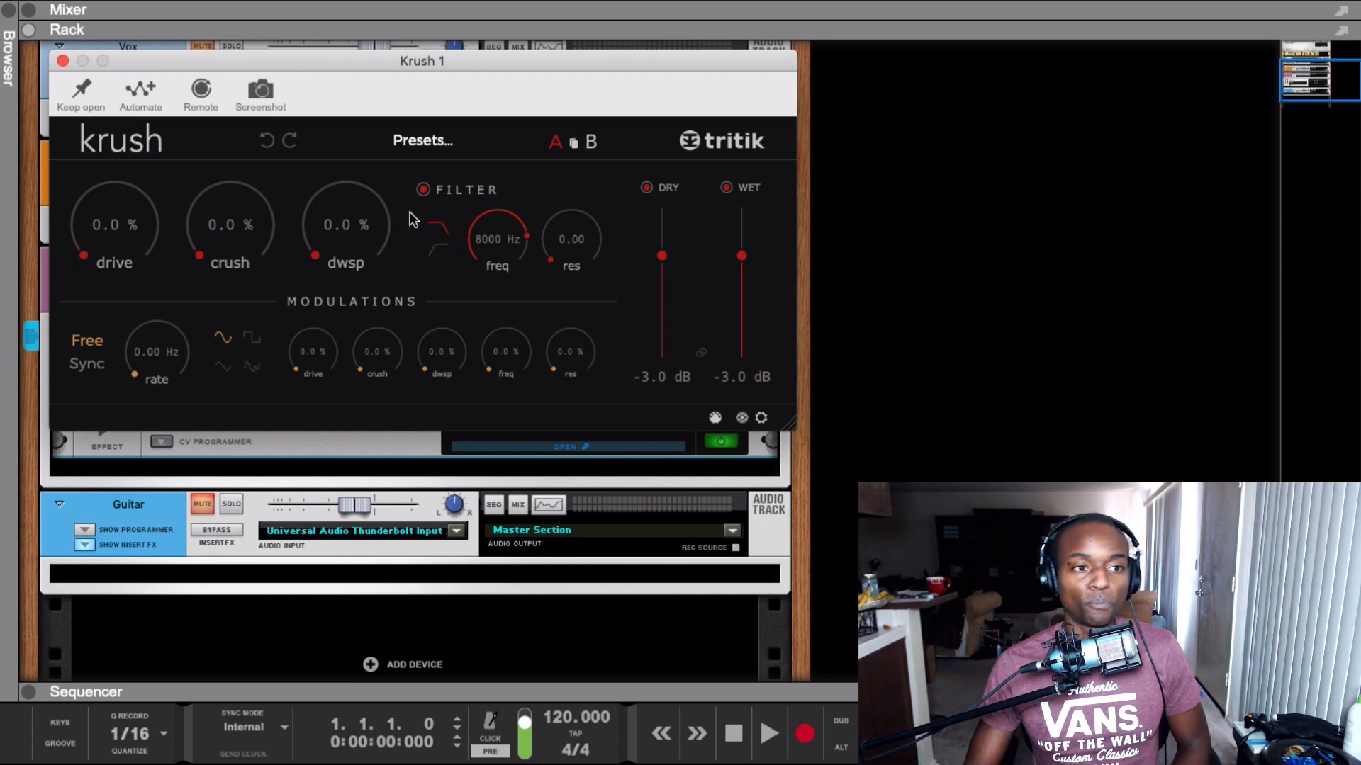
pyautogui.moveTo(431, 87); pyautogui.dragTo(437, 117)
# Play the pad and set Krush's downsampling to 22.2 %, filter frequency to 8892 Hz, and wet level to -9.1 dB
pyautogui.press('space')
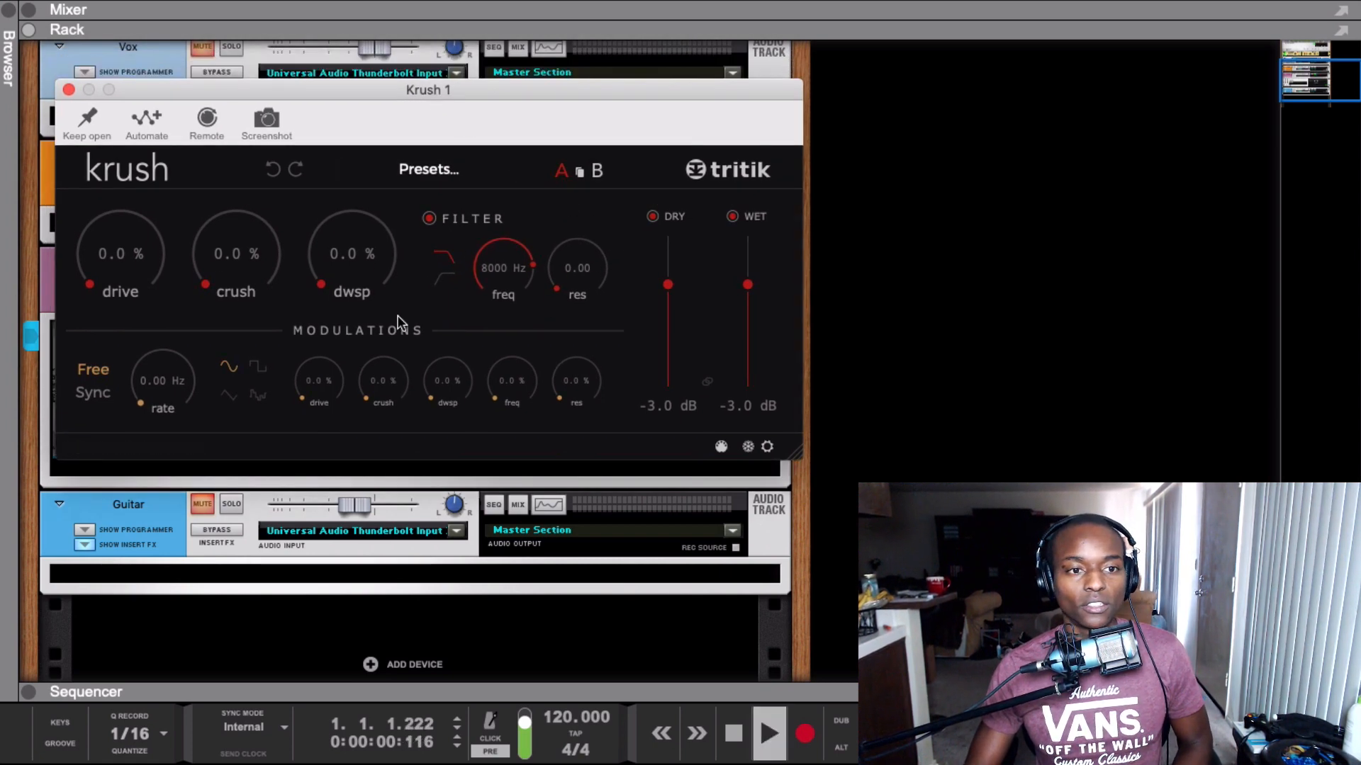
pyautogui.press('space')
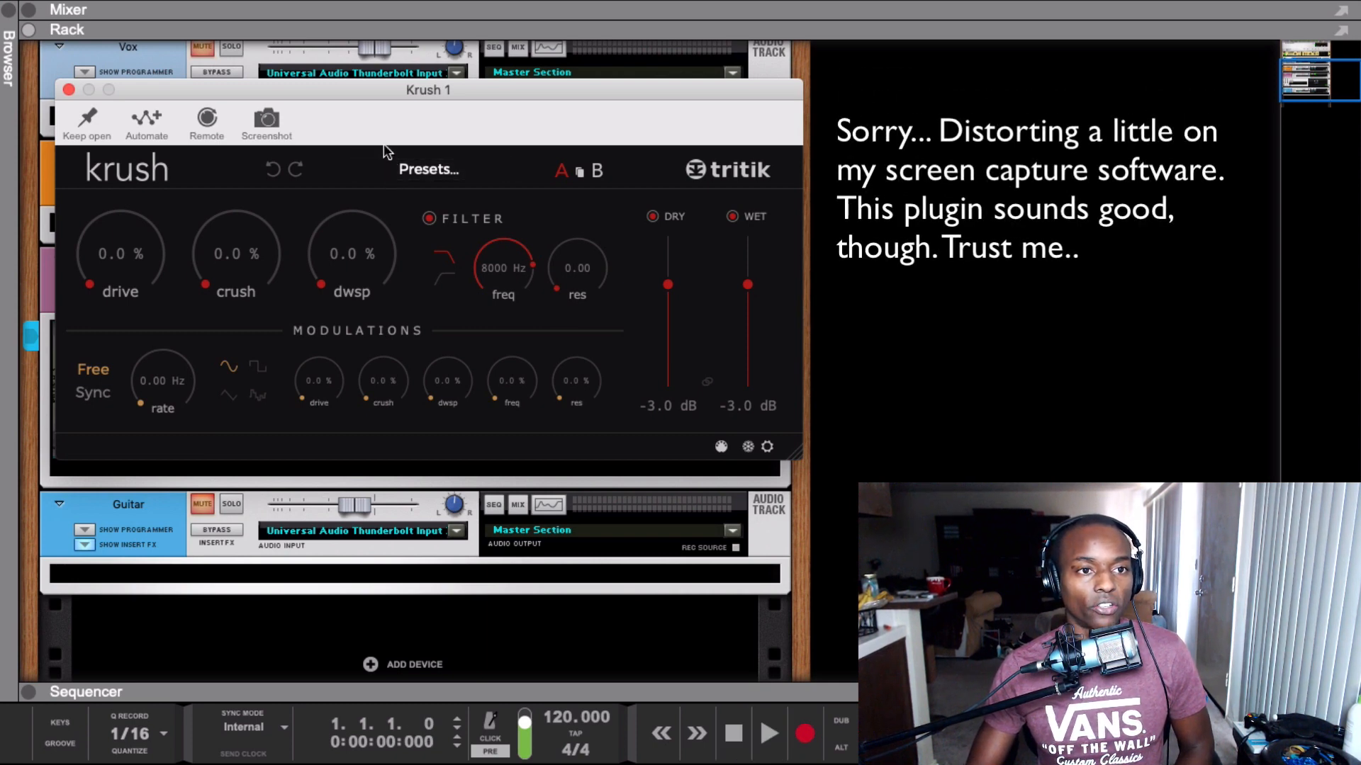
pyautogui.press('space')
pyautogui.moveTo(355, 264); pyautogui.dragTo(356, 216)
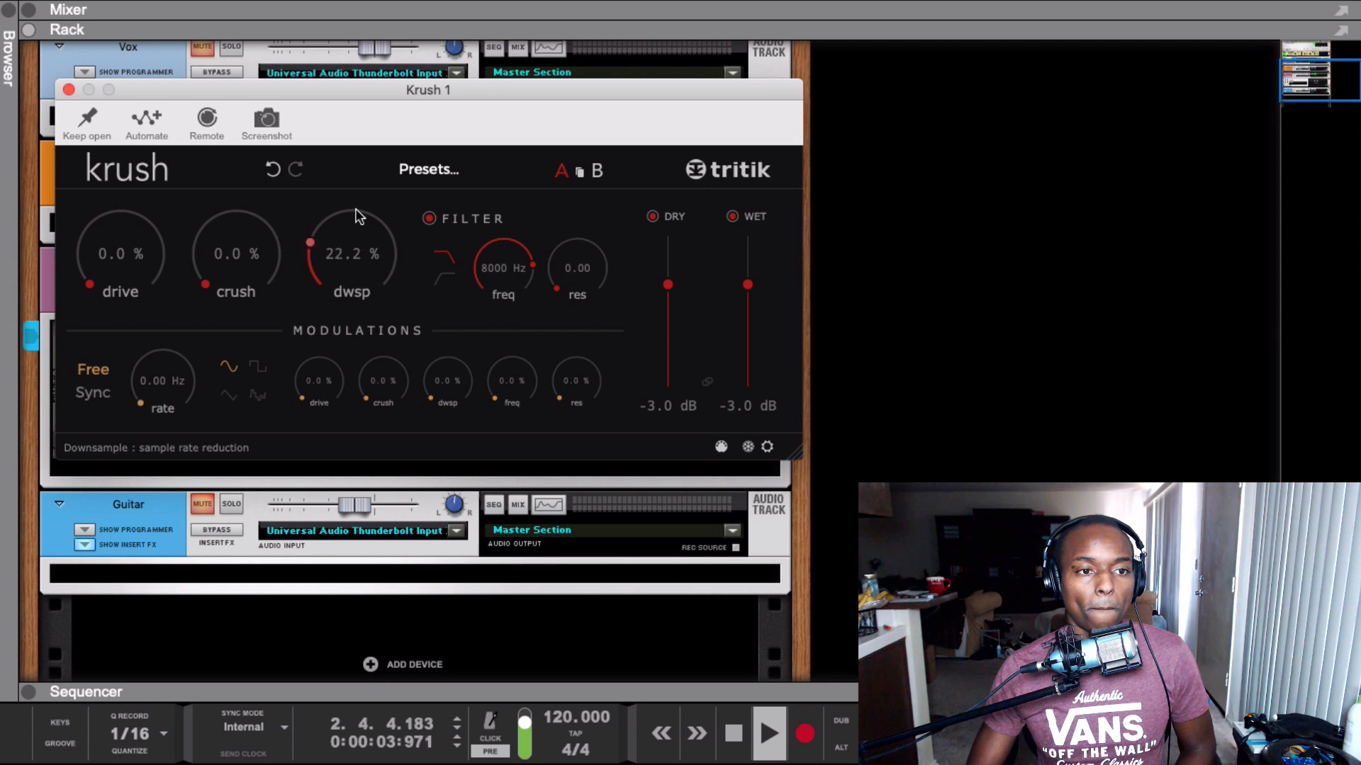
pyautogui.moveTo(503, 280); pyautogui.dragTo(490, 279)
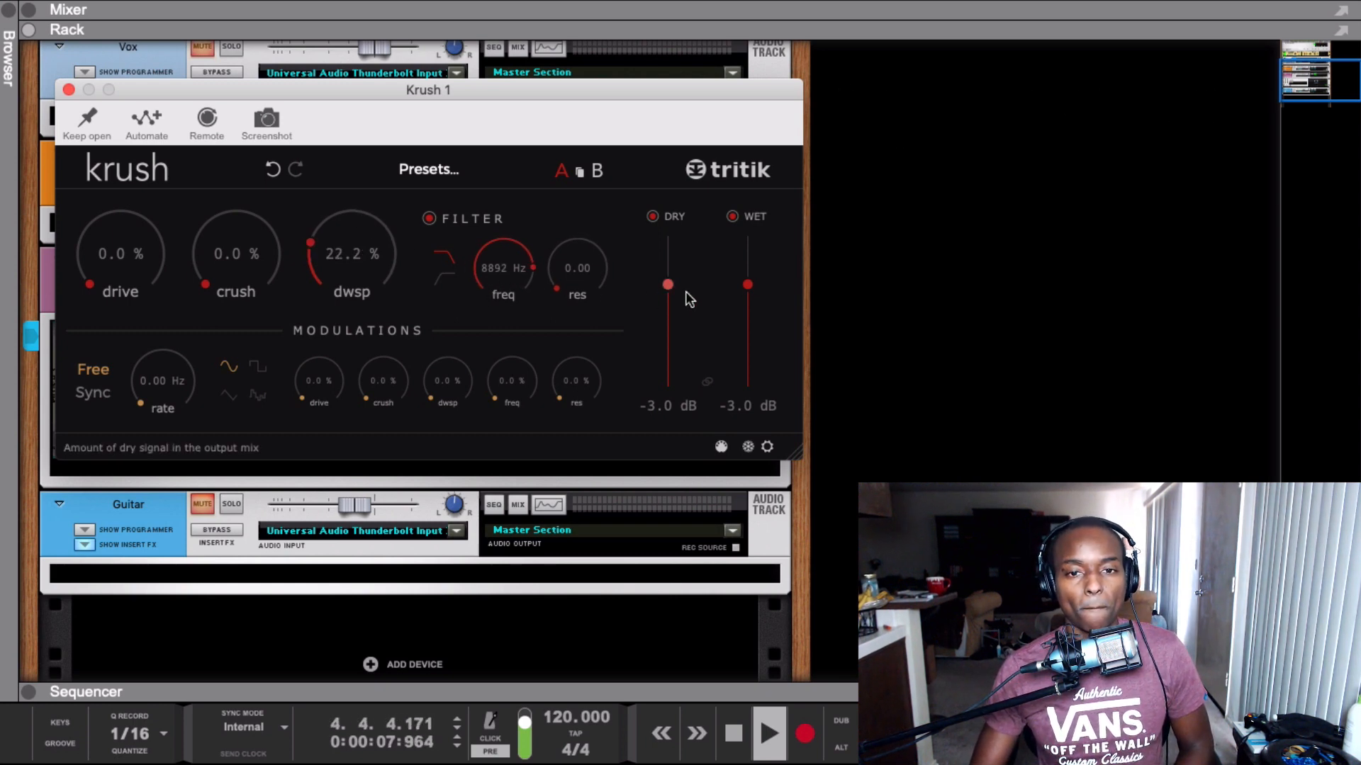
pyautogui.moveTo(747, 284); pyautogui.dragTo(749, 303)
pyautogui.press('space')
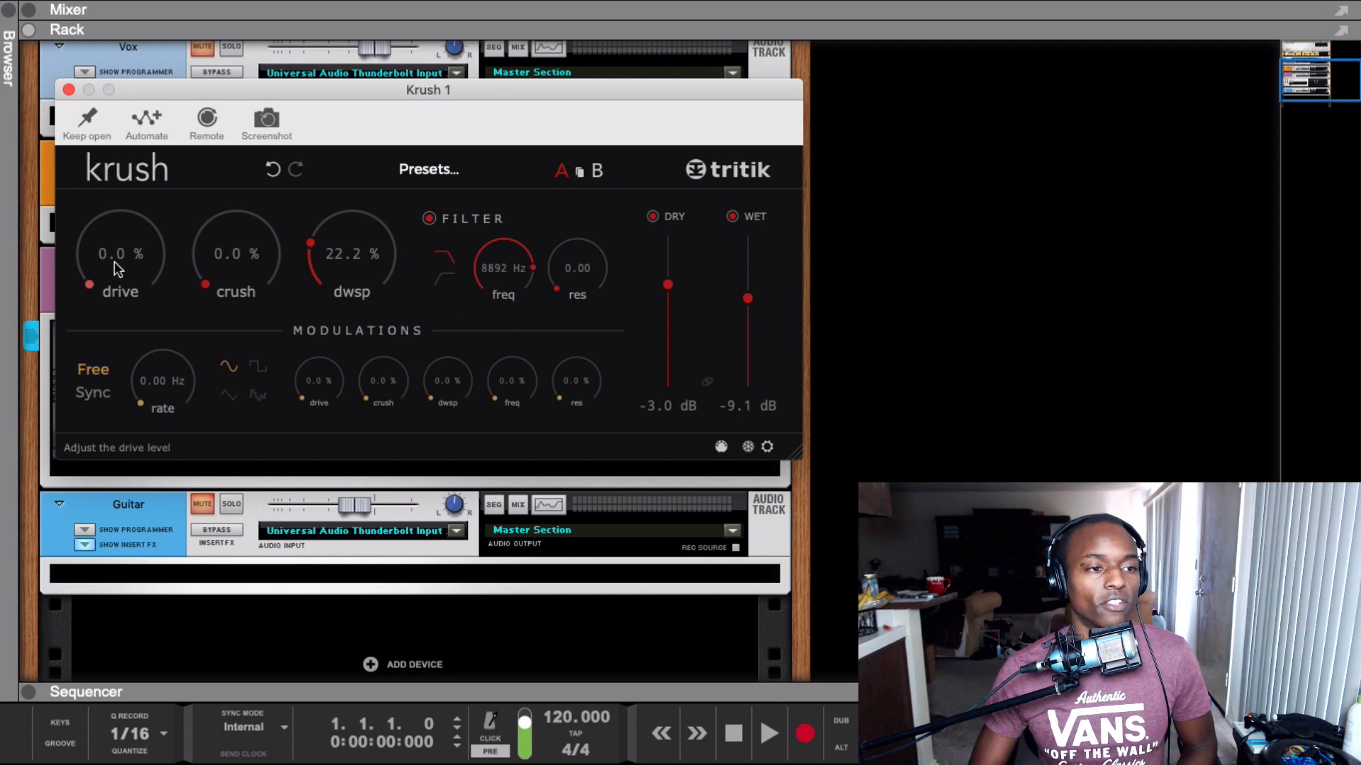
# Try Krush's drive control and reduce its wet level to -15.9 dB and further below
pyautogui.moveTo(122, 255); pyautogui.dragTo(122, 298)
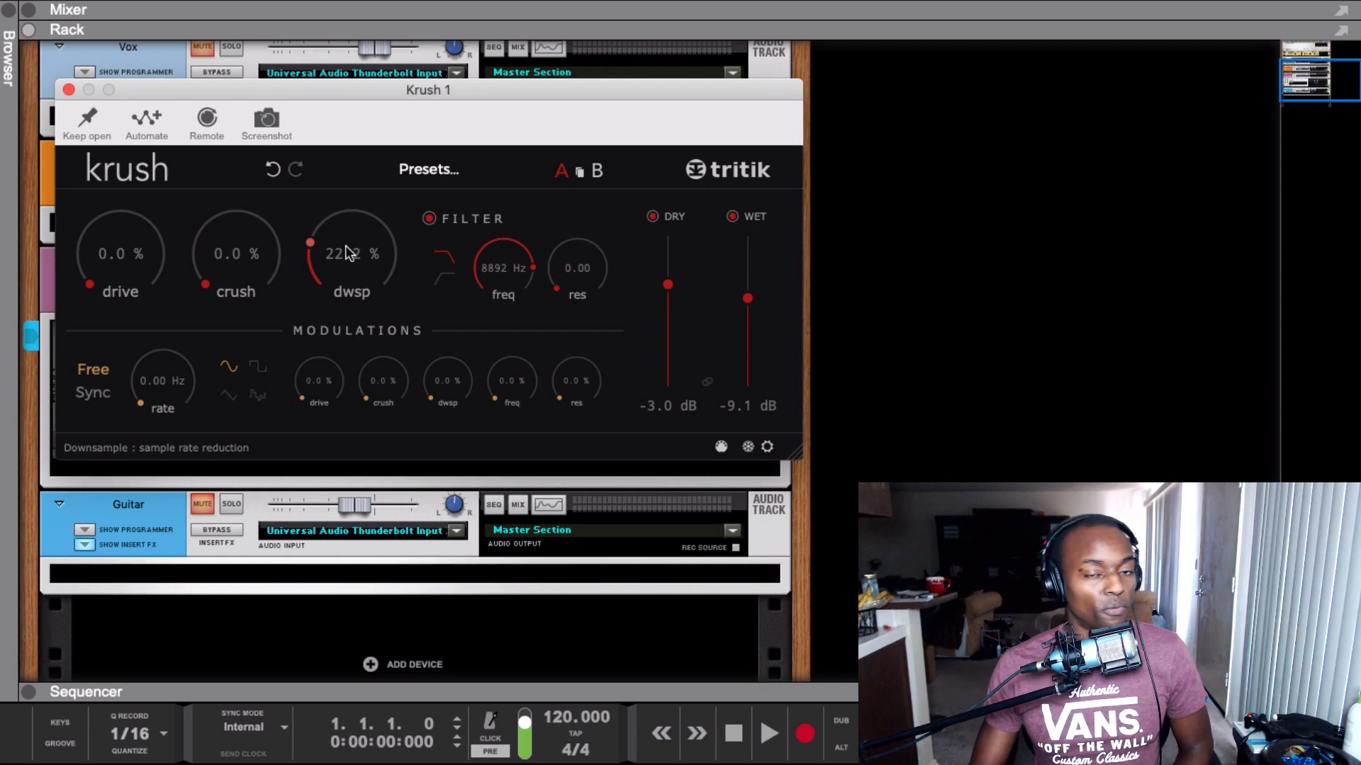
pyautogui.moveTo(750, 304)
pyautogui.mouseDown()
pyautogui.moveTo(744, 265)
pyautogui.moveTo(740, 328)
pyautogui.moveTo(745, 315)
pyautogui.mouseUp()
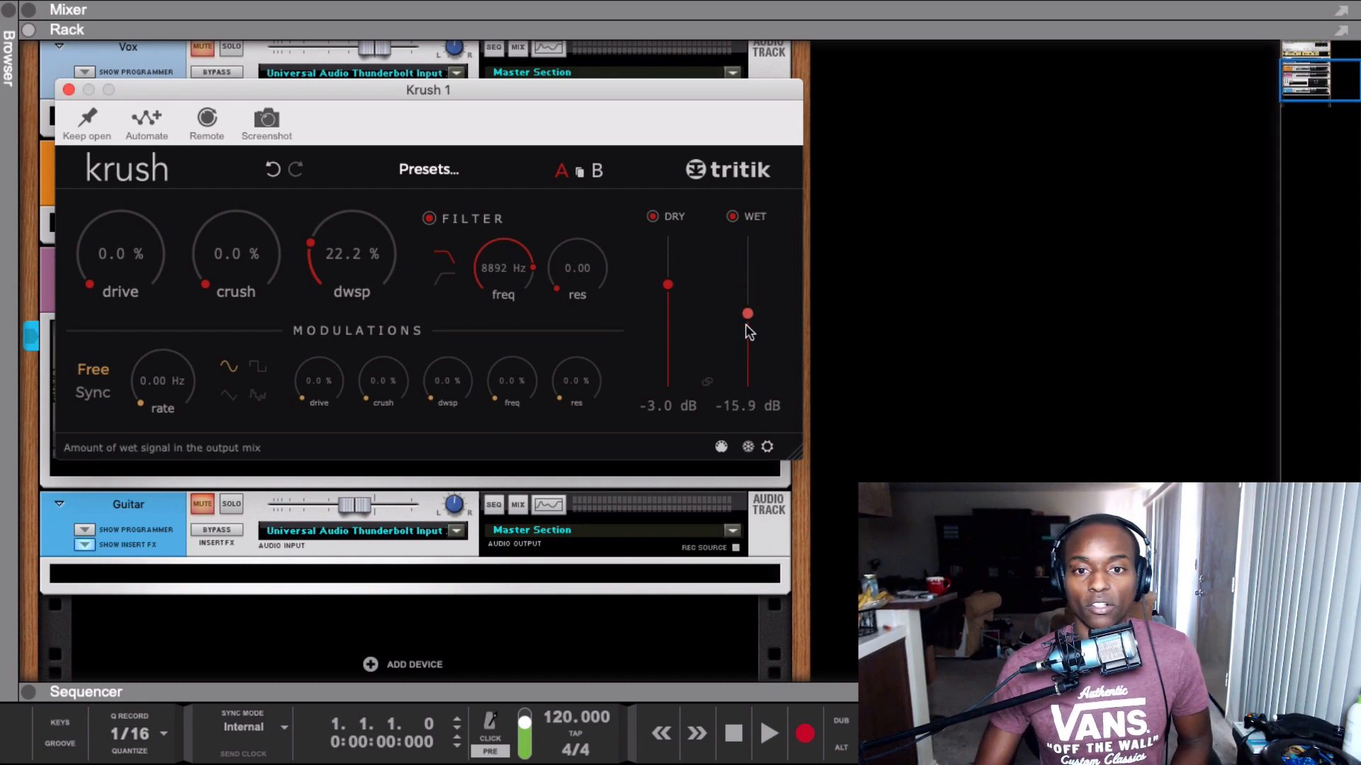
pyautogui.moveTo(748, 314); pyautogui.dragTo(747, 347)
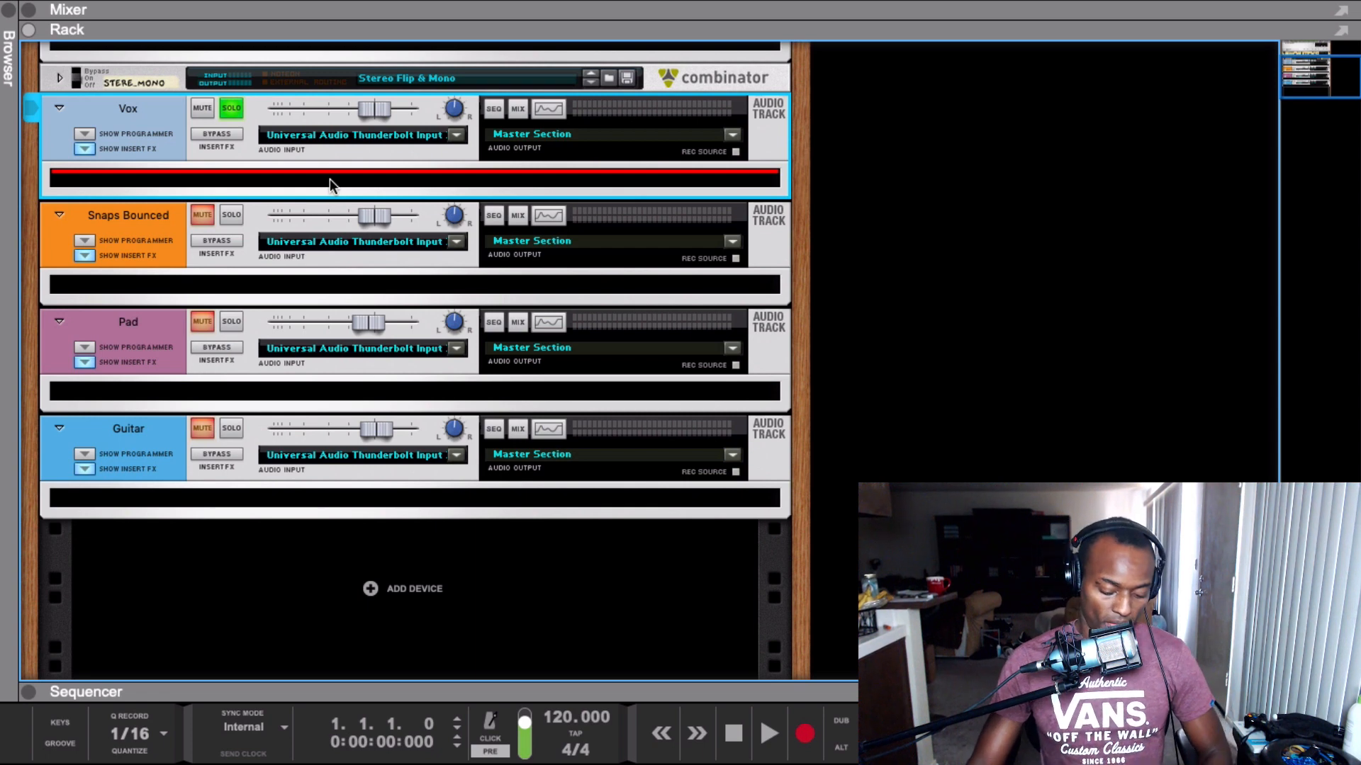
# Find DimensionExpander by searching for "dime", add it to the Vox track, and open its plugin window
pyautogui.moveTo(376, 3)
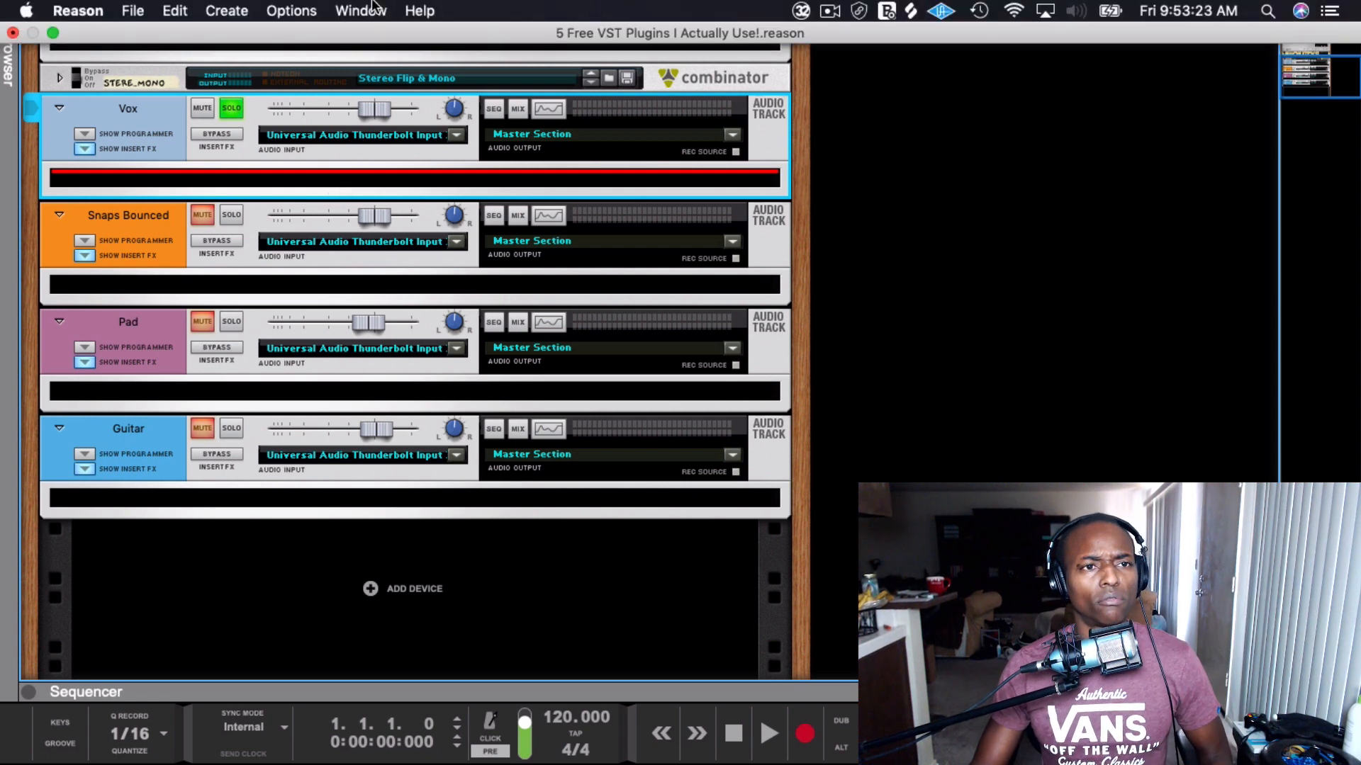
pyautogui.click(421, 11)
pyautogui.write('dime')
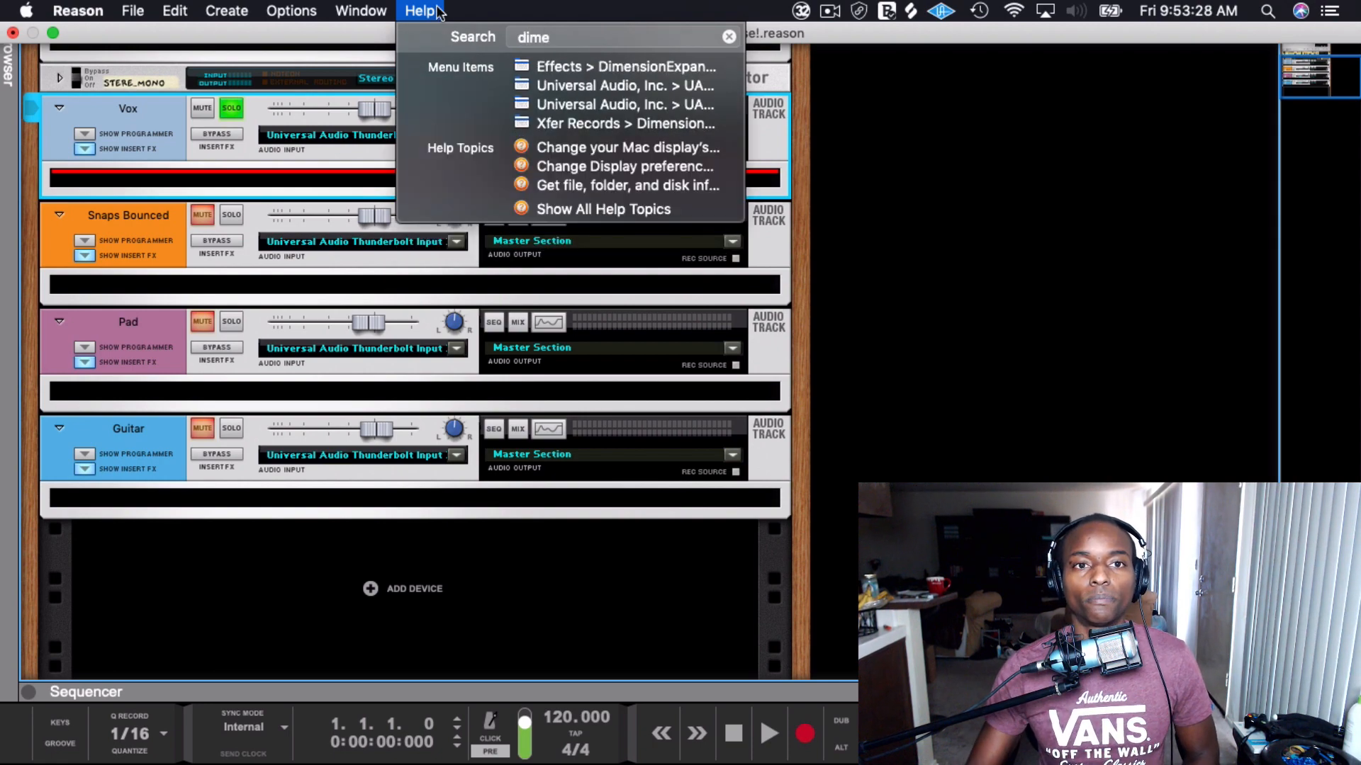
pyautogui.press('Down')
pyautogui.press('Return')
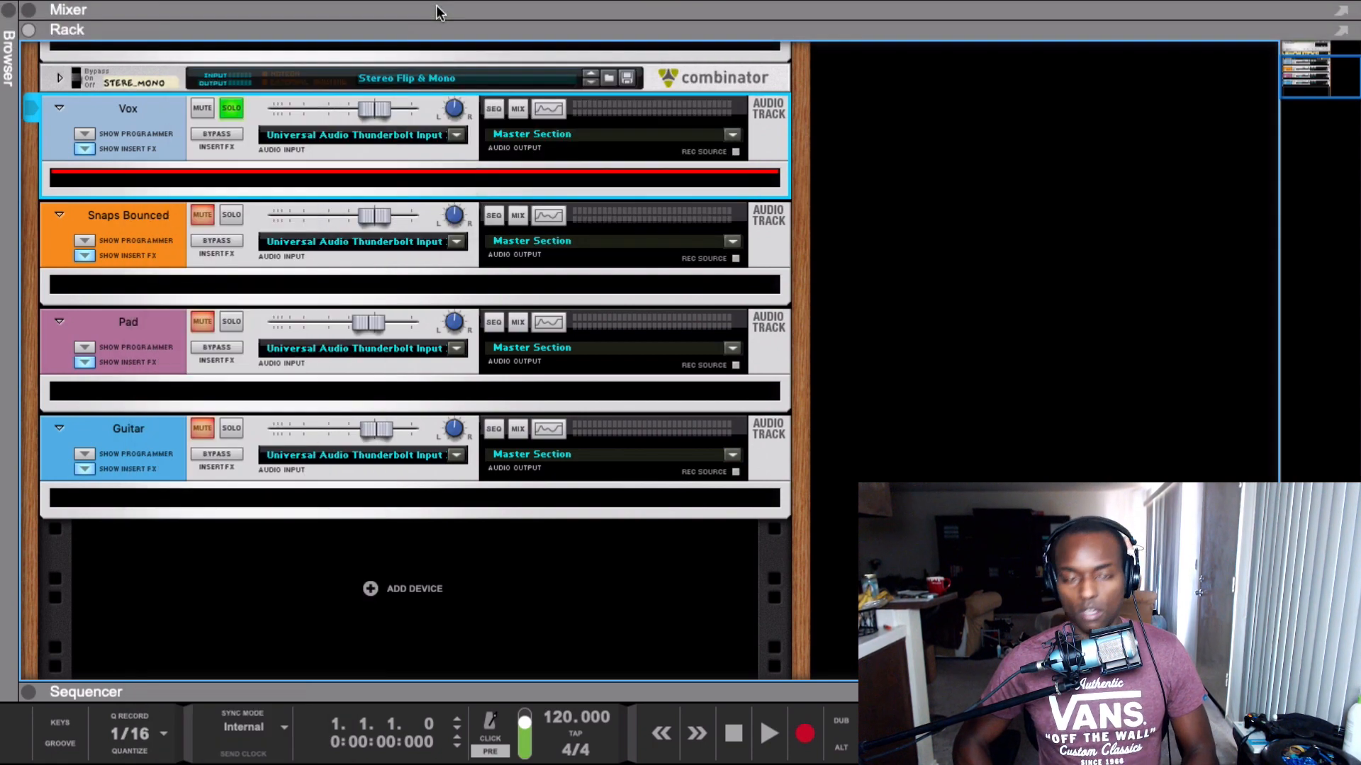
pyautogui.click(473, 205)
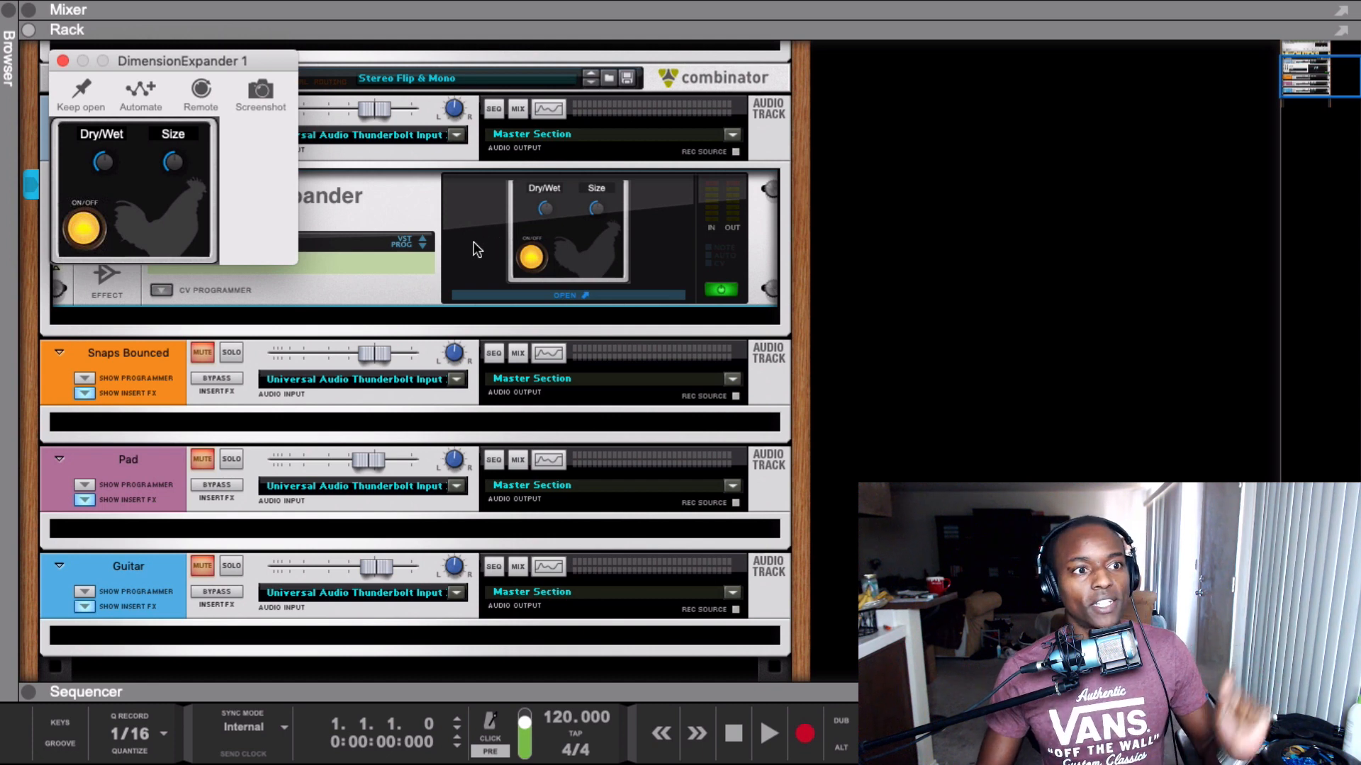
# Play the vocal with DimensionExpander switched off and on to compare the sound, and close the plugin window
pyautogui.press('space')
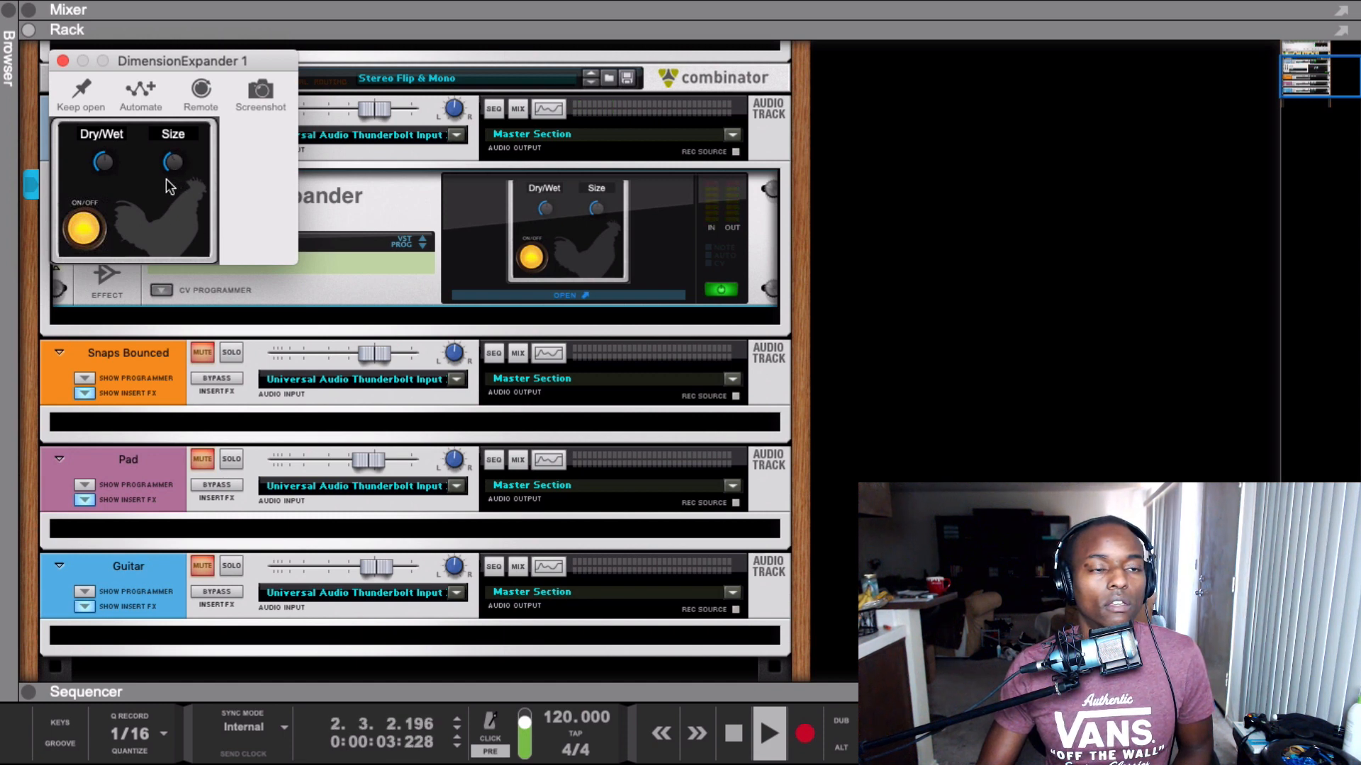
pyautogui.click(83, 228)
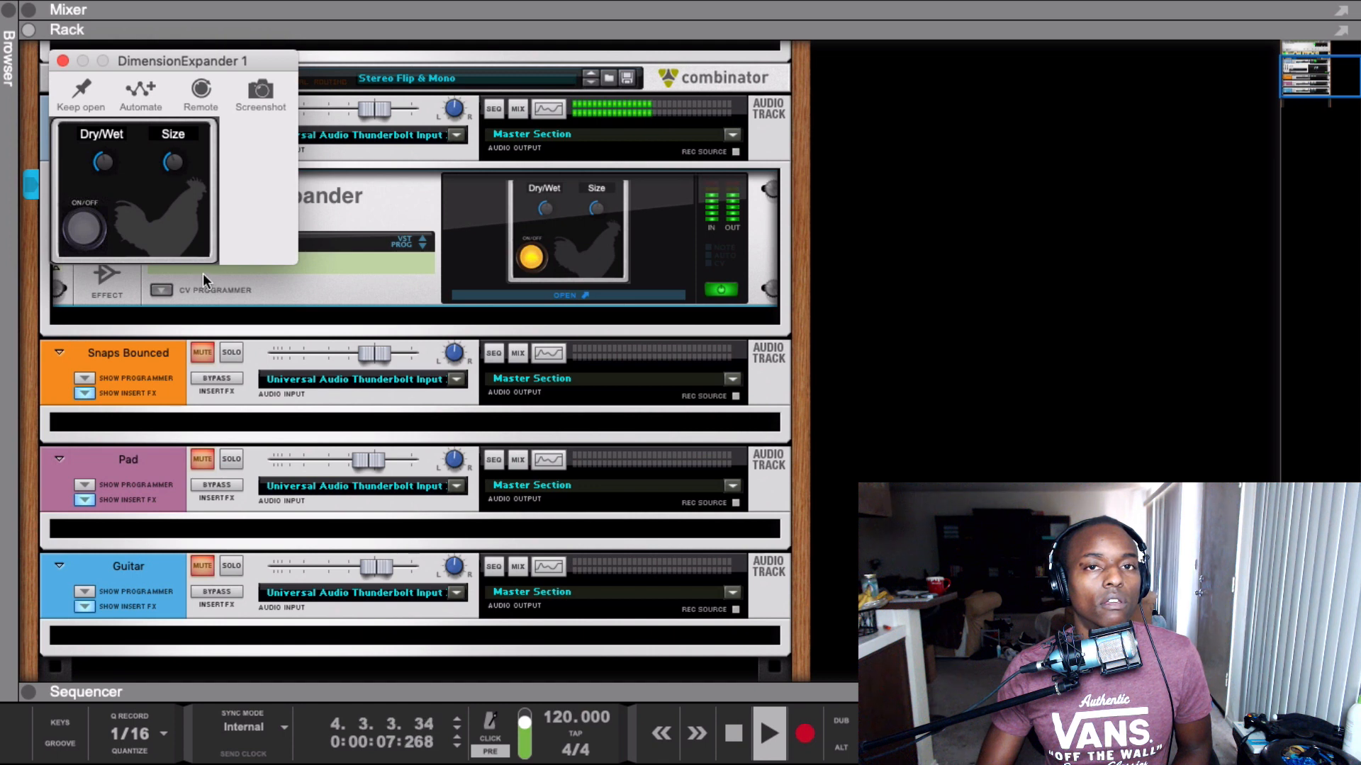
pyautogui.click(95, 233)
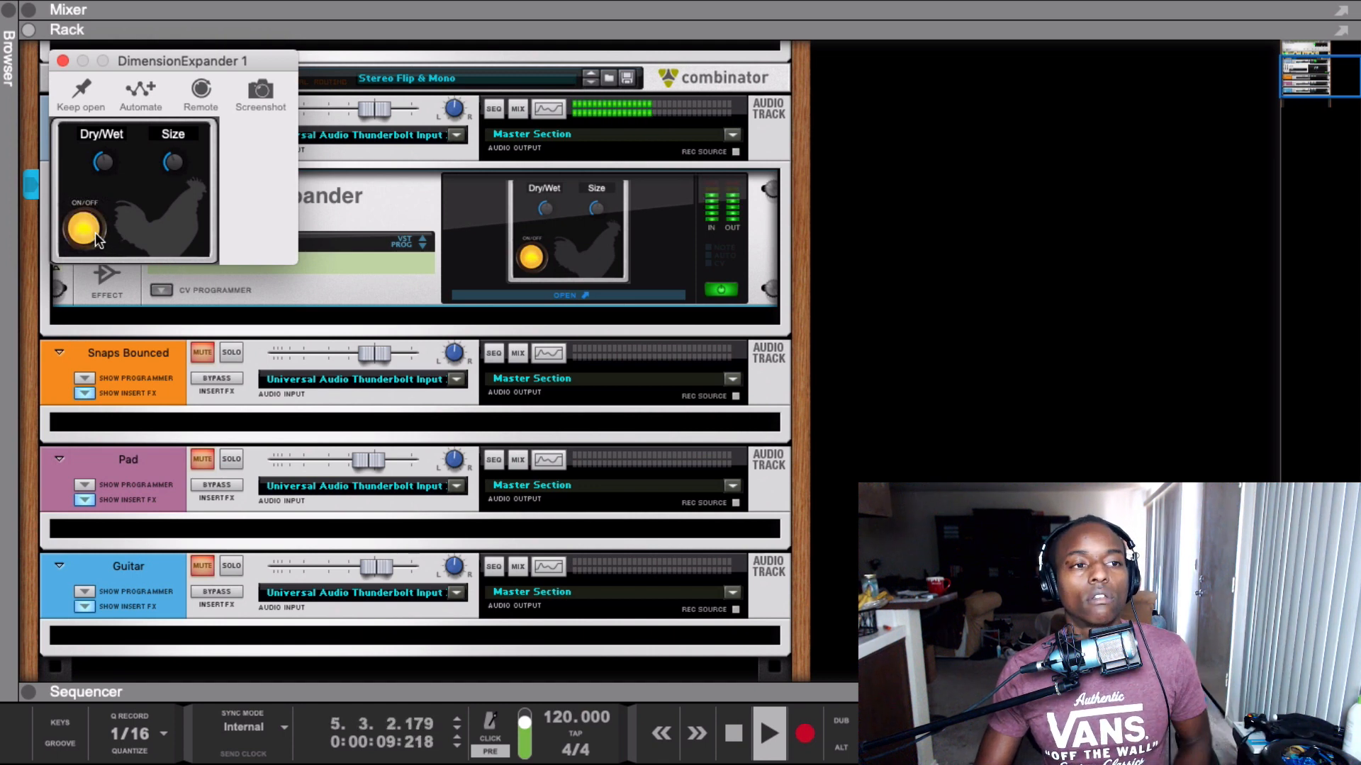
pyautogui.press('space')
pyautogui.press('space')
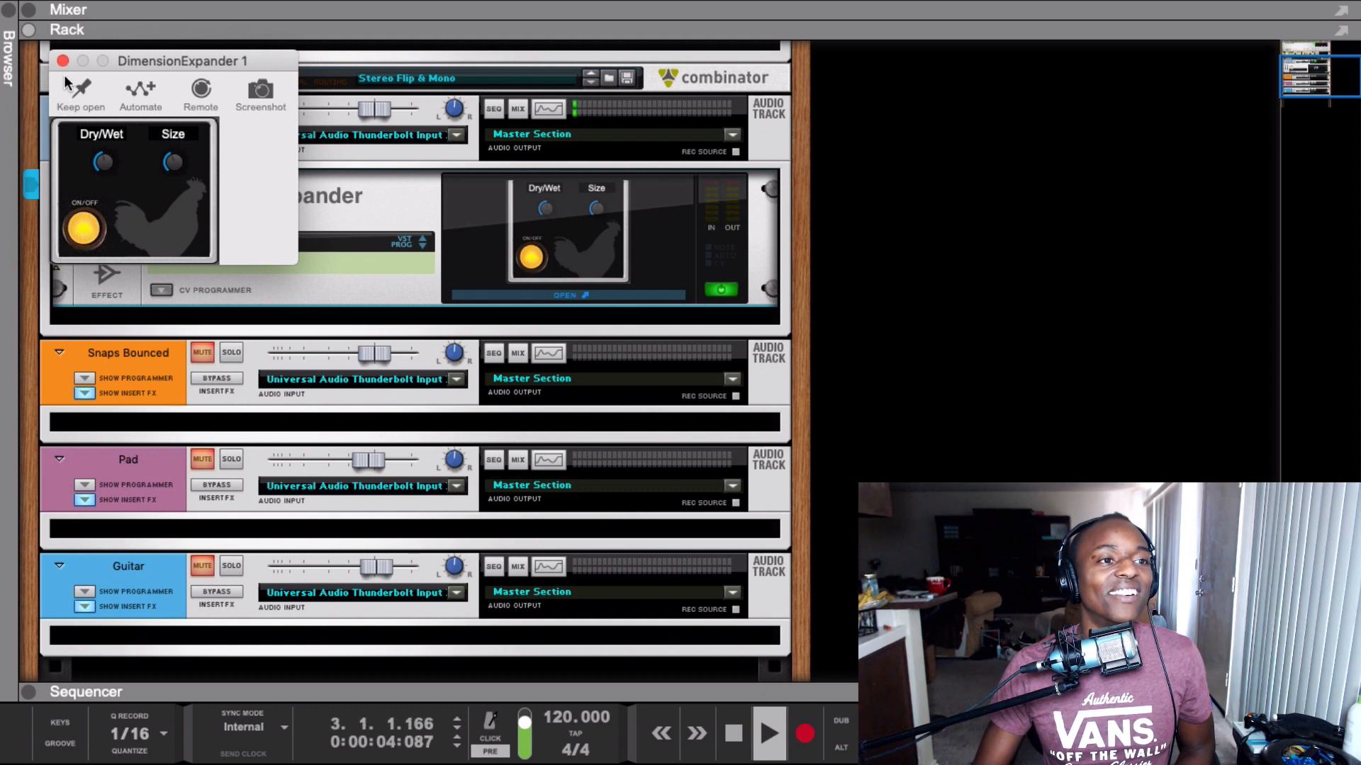
pyautogui.press('space')
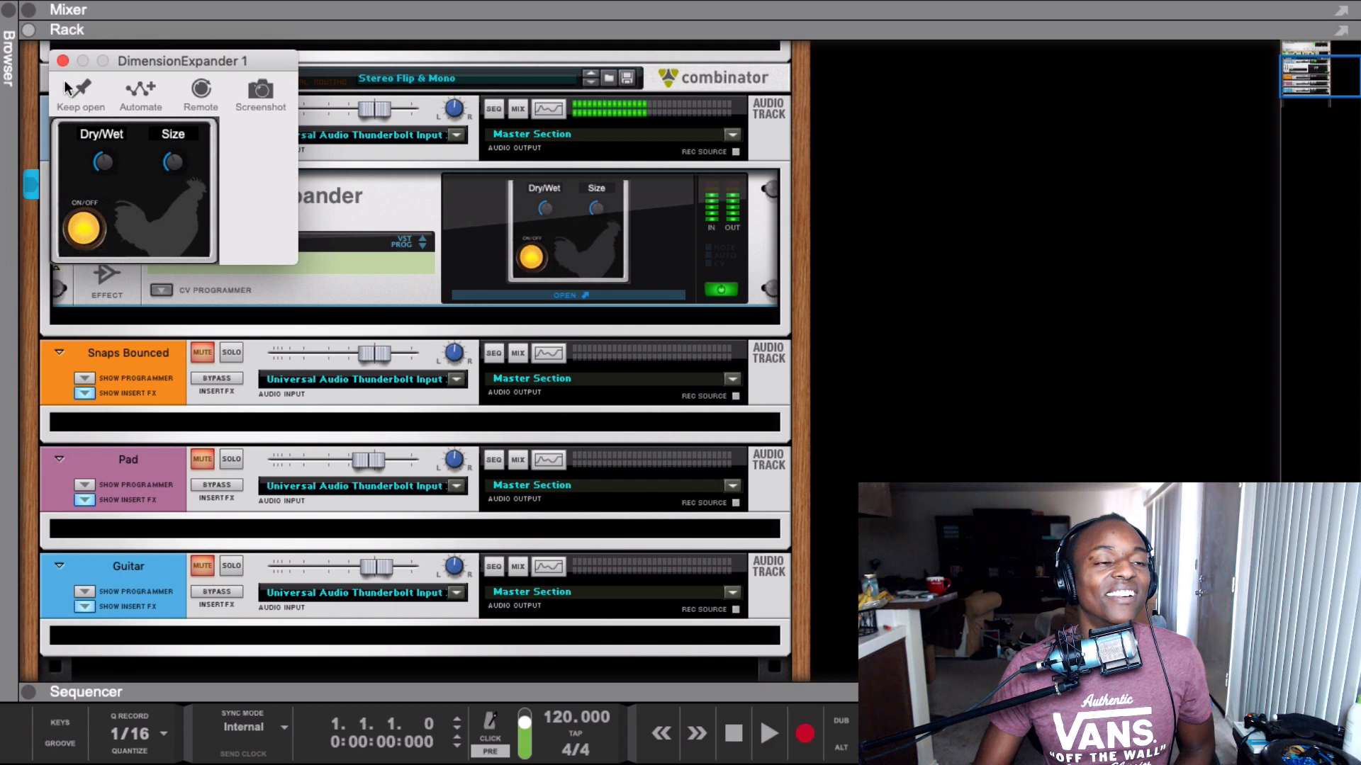
pyautogui.click(63, 60)
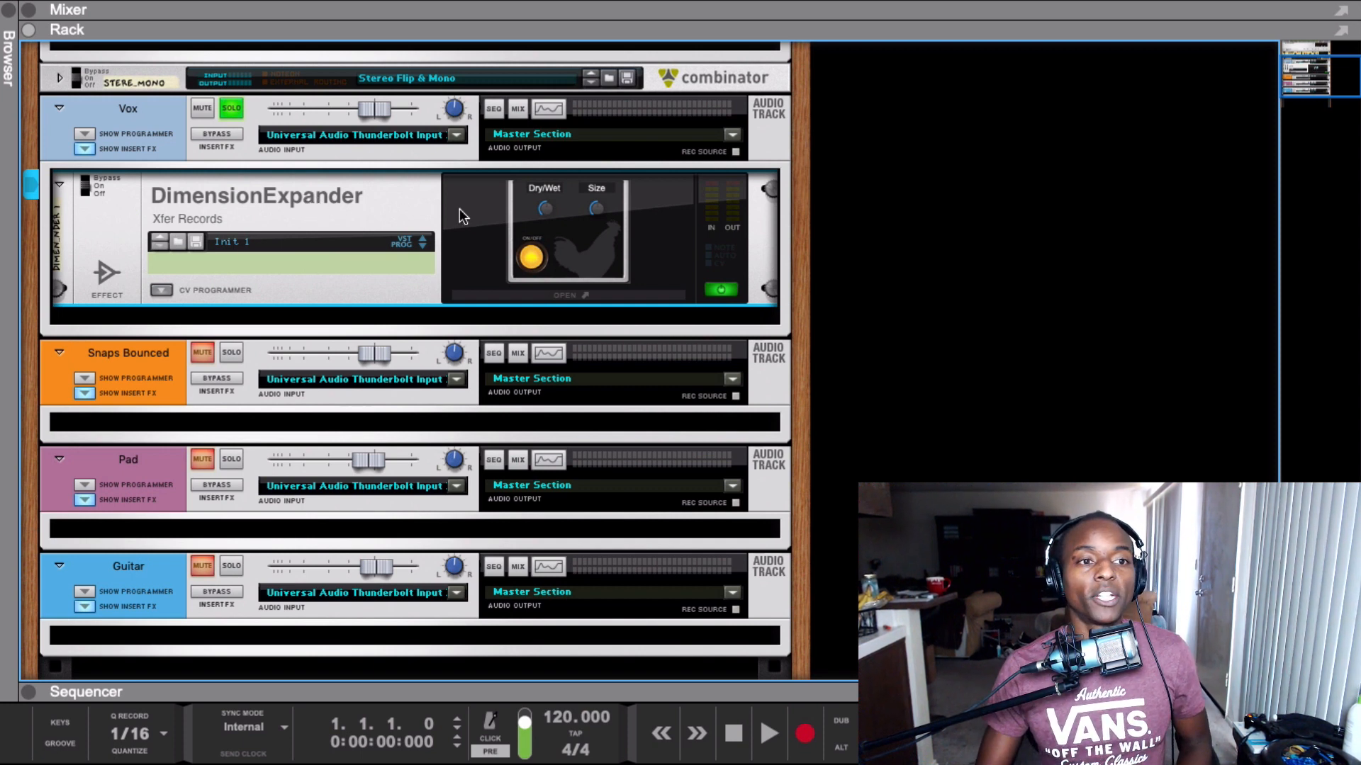
# Play the vocal through DimensionExpander at different Dry/Wet amounts, ending slightly above fully dry, and close the plugin window
pyautogui.click(552, 233)
pyautogui.press('space')
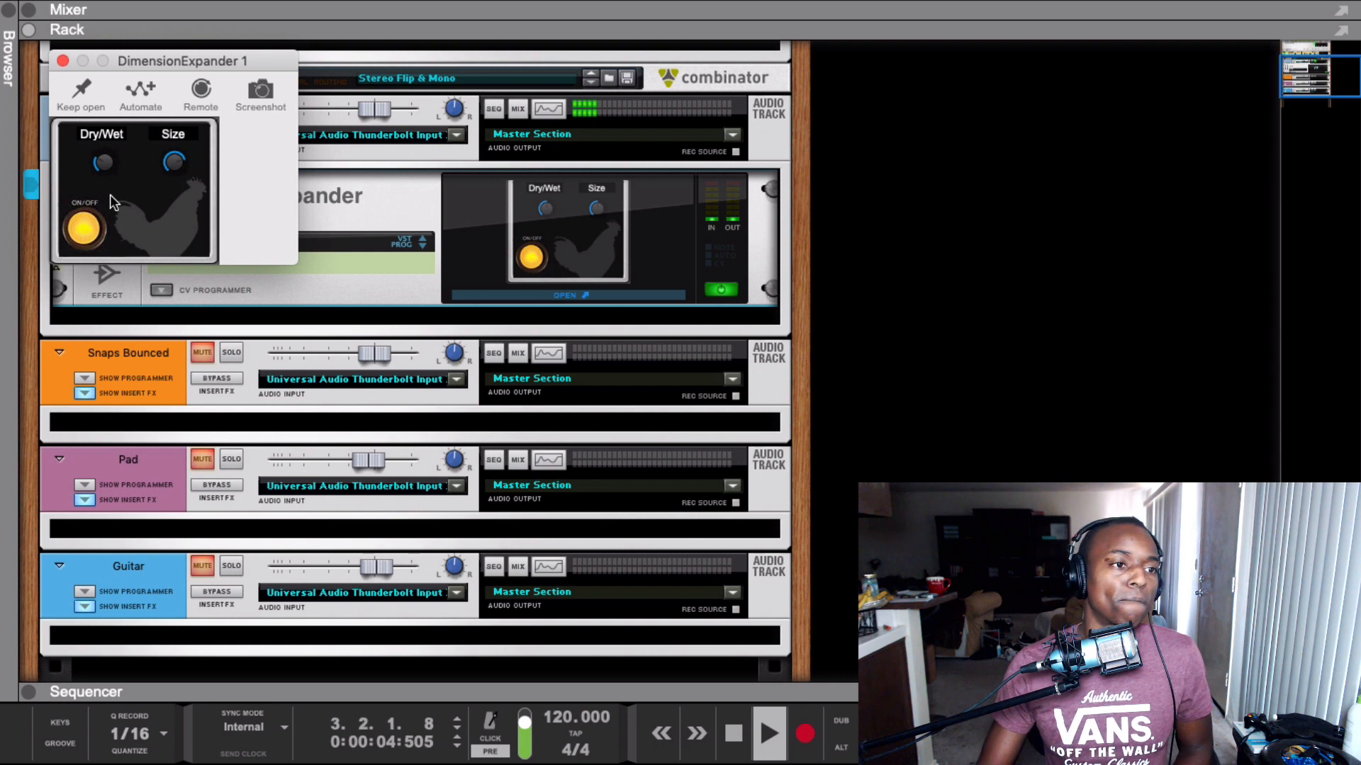
pyautogui.press('space')
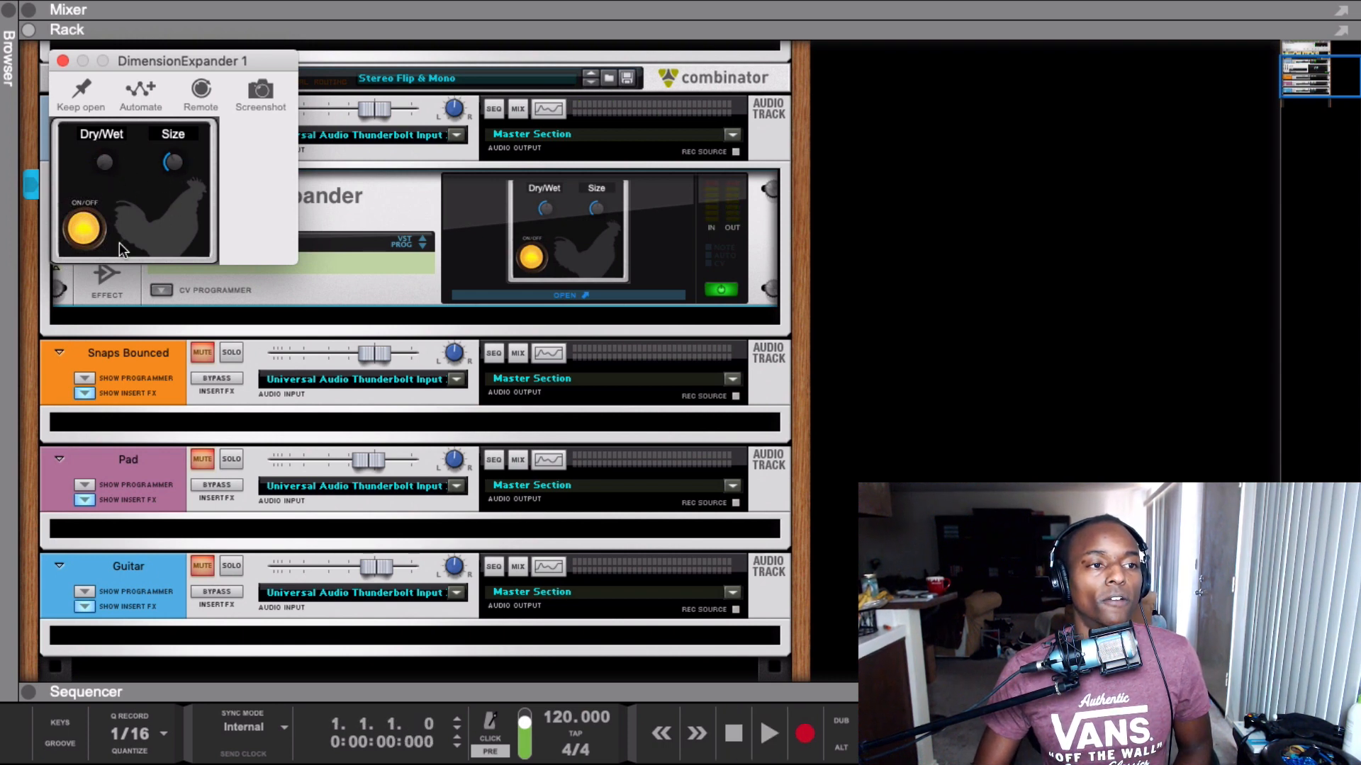
pyautogui.press('space')
pyautogui.moveTo(104, 163); pyautogui.dragTo(105, 135)
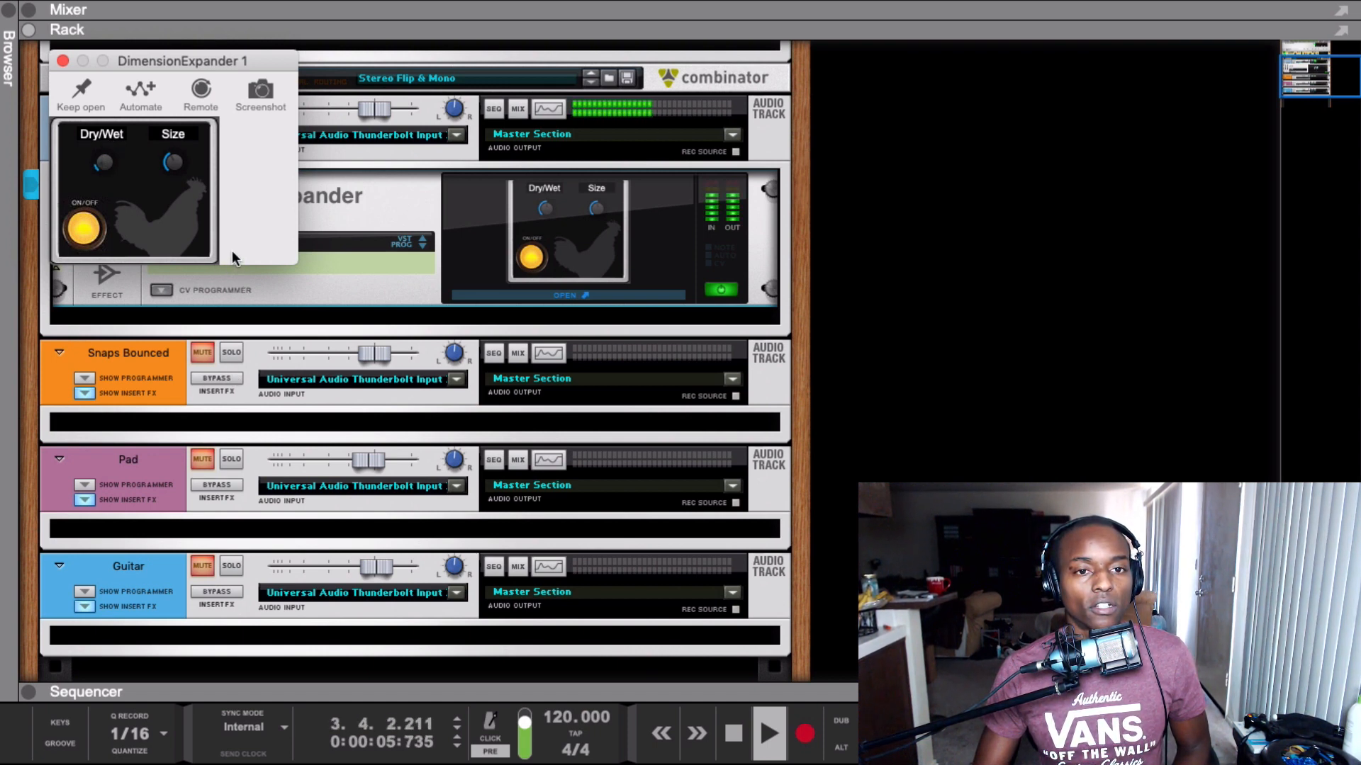
pyautogui.press('space')
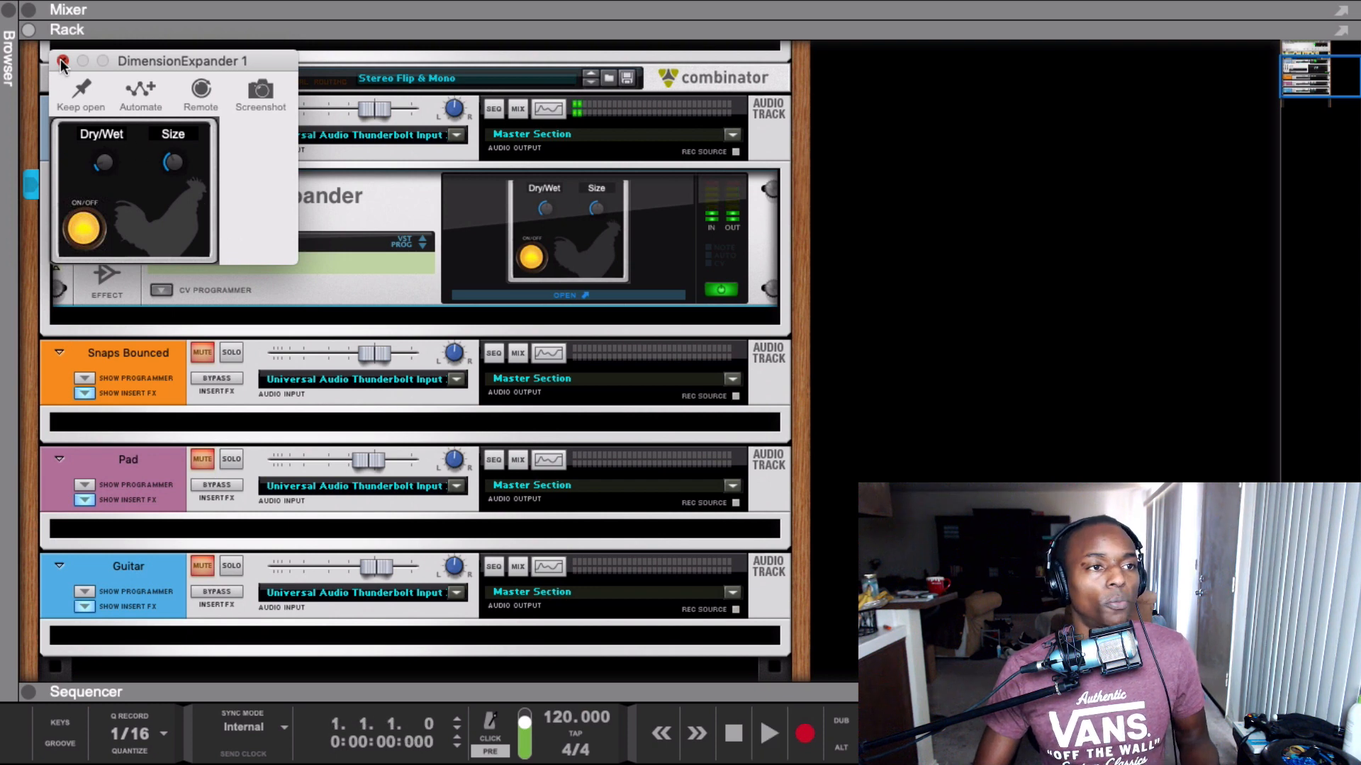
pyautogui.click(62, 63)
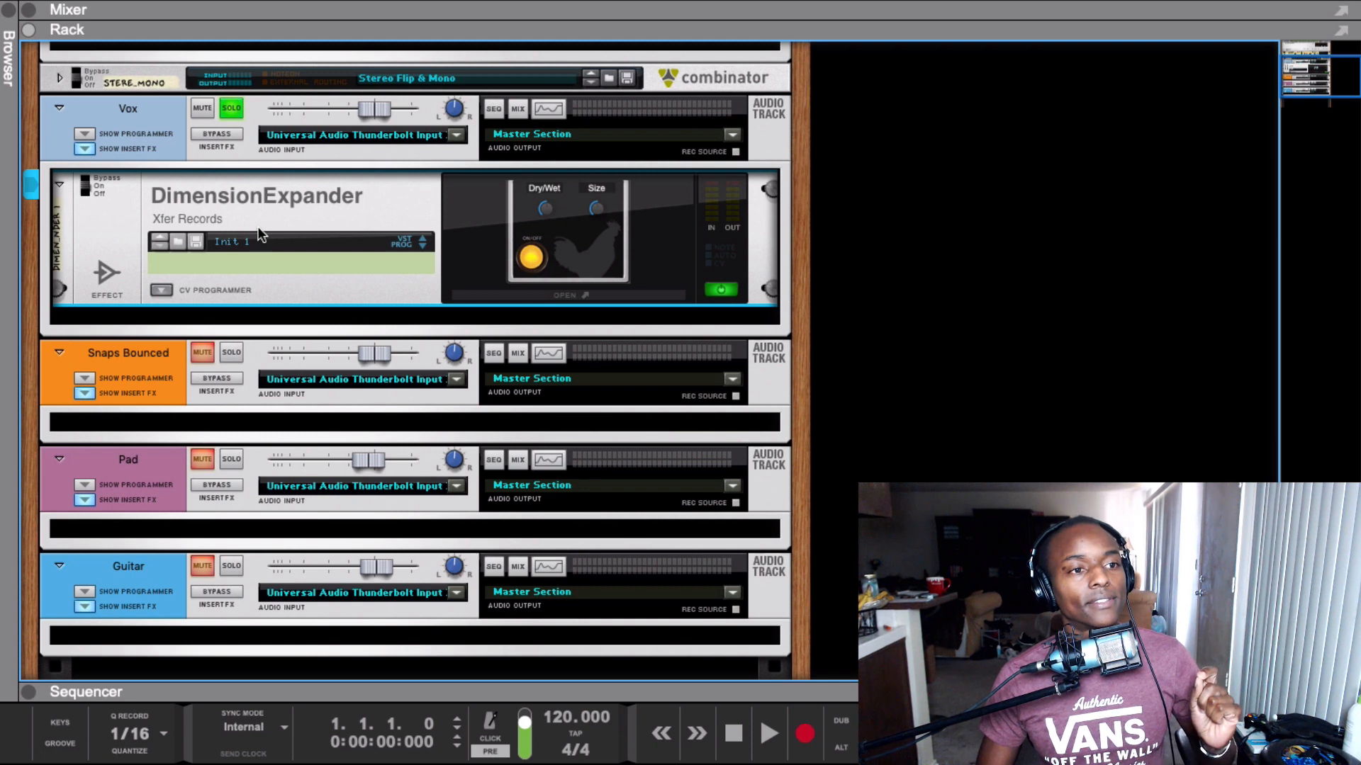
# Delete DimensionExpander from the Vox track and solo the Guitar track
pyautogui.press('Delete')
pyautogui.click(231, 428)
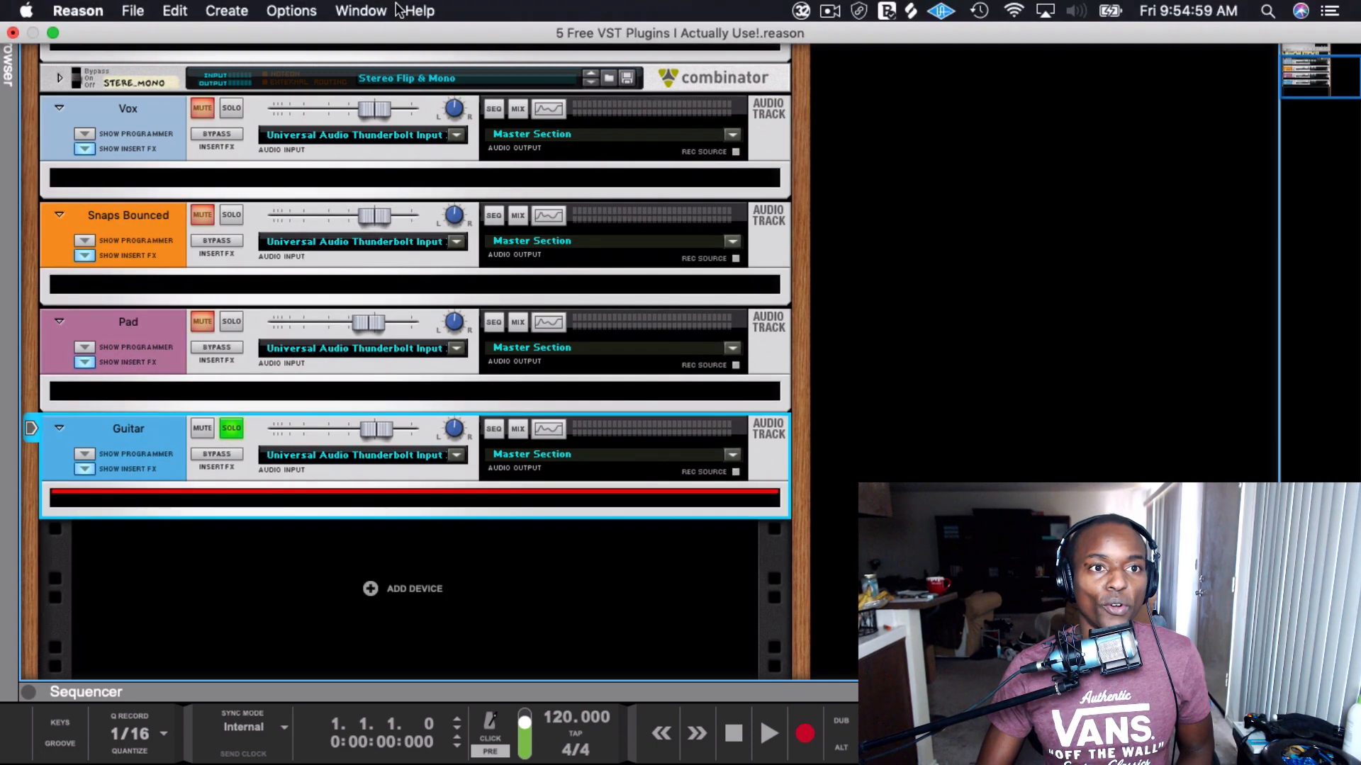
# Find Frohmage by searching for "froh", add it to the Guitar track, and open its plugin window
pyautogui.click(411, 9)
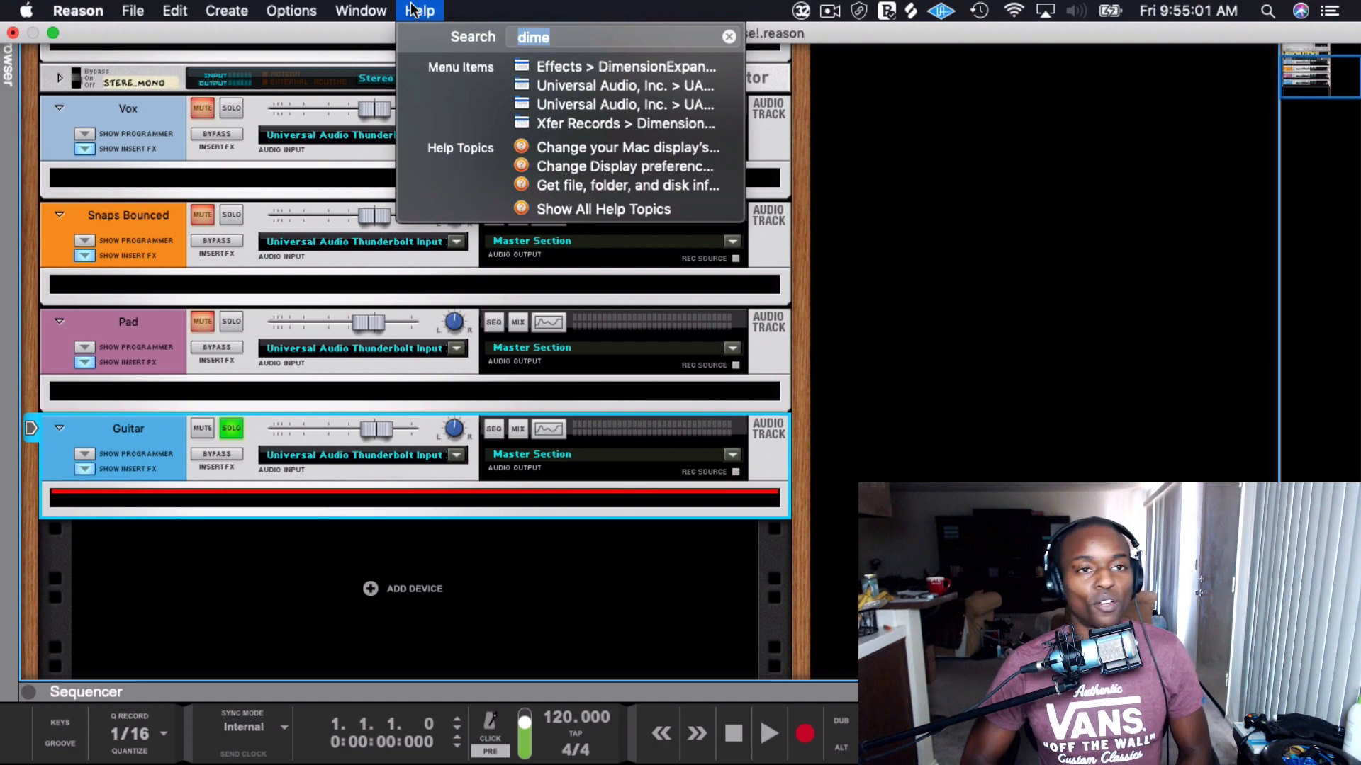
pyautogui.write('for')
pyautogui.press('BackSpace')
pyautogui.press('BackSpace')
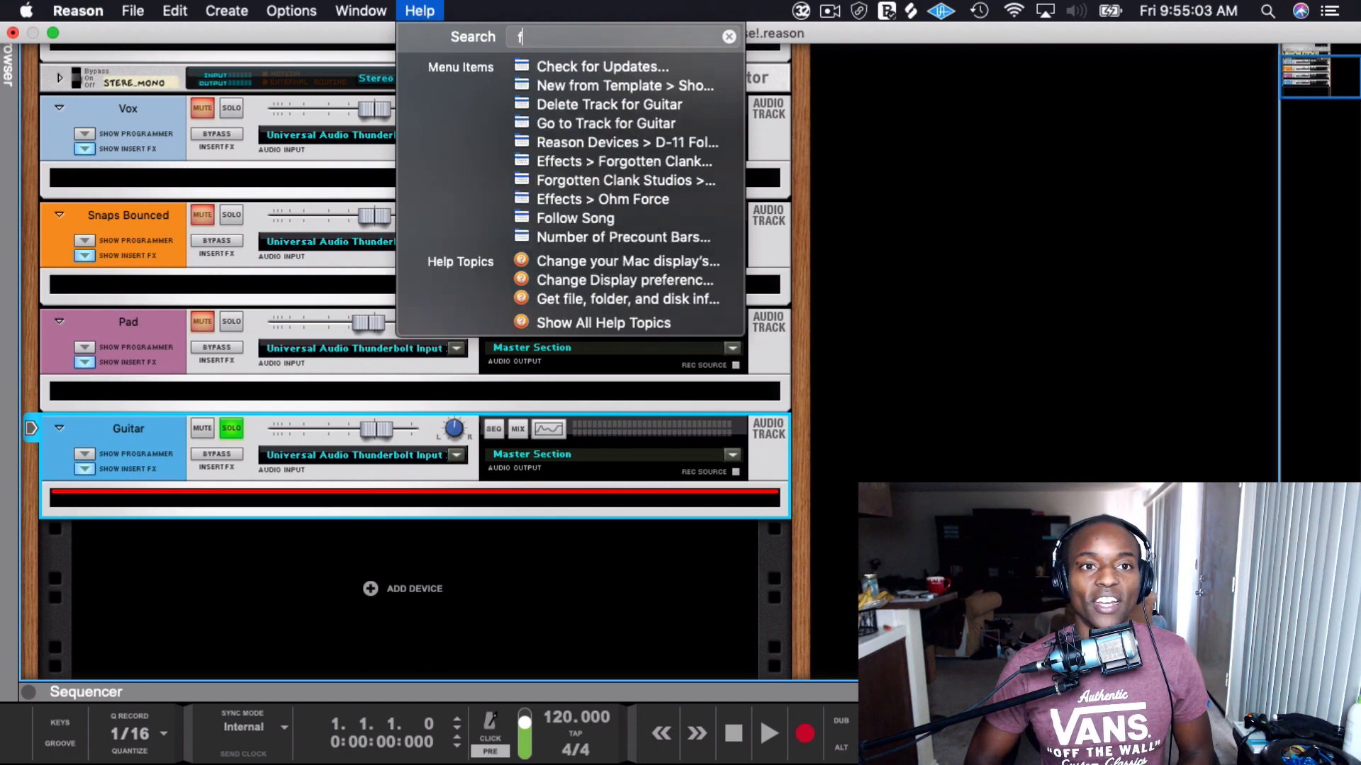
pyautogui.write('roh')
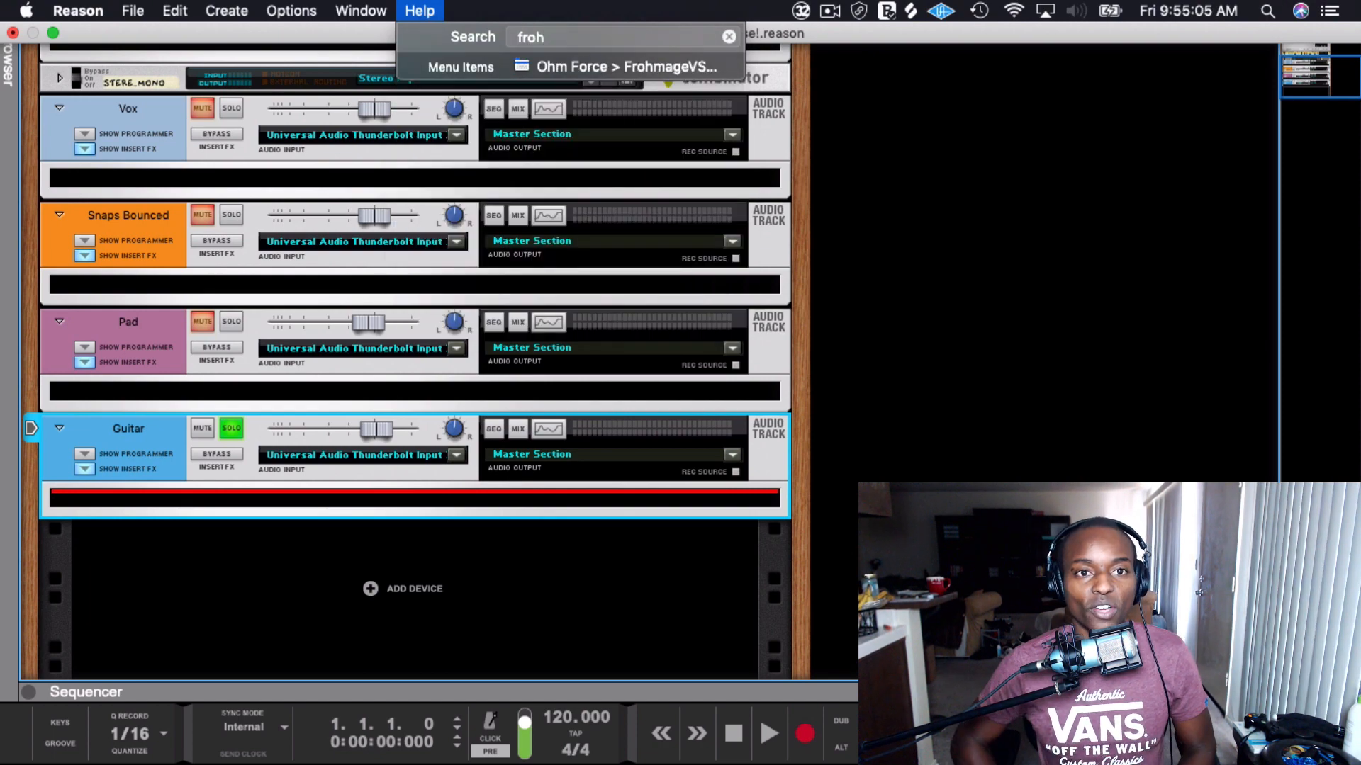
pyautogui.press('Down')
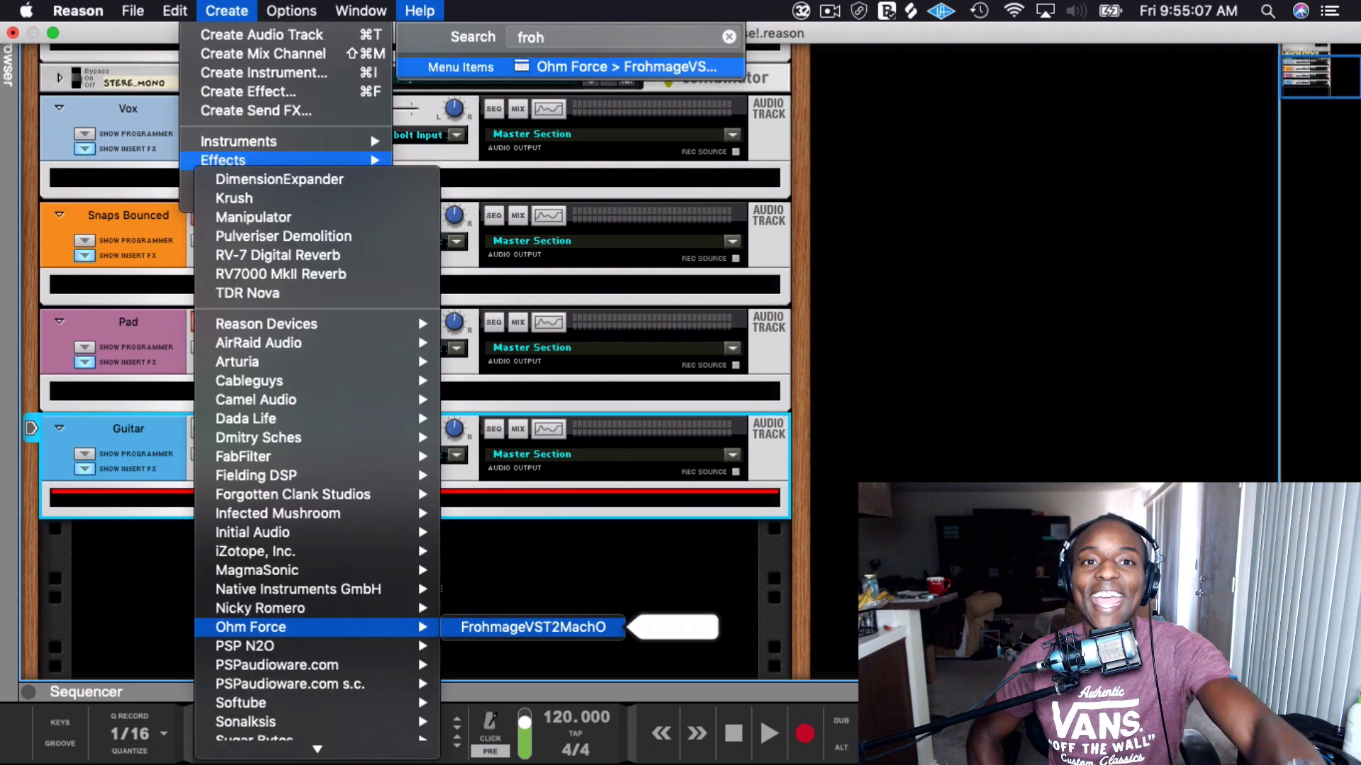
pyautogui.press('Return')
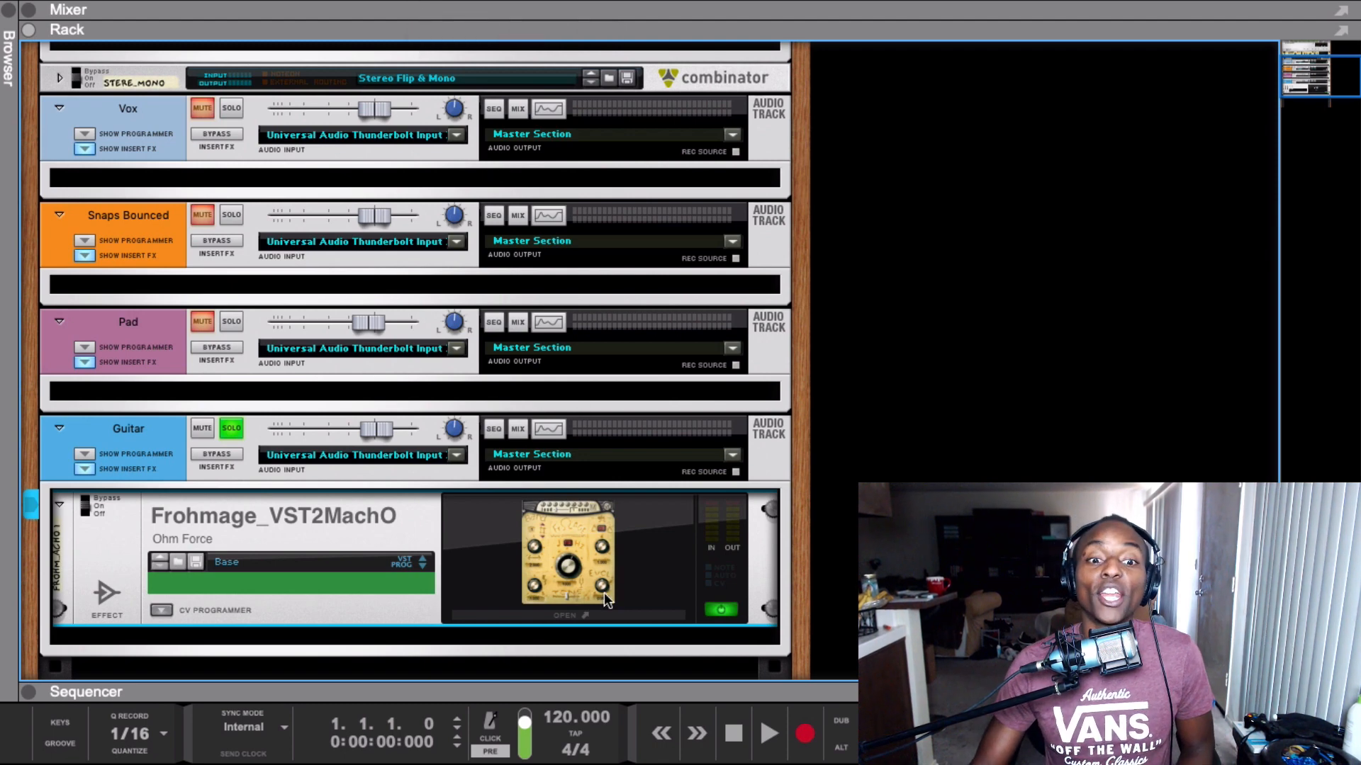
pyautogui.click(567, 615)
pyautogui.moveTo(145, 56); pyautogui.dragTo(404, 66)
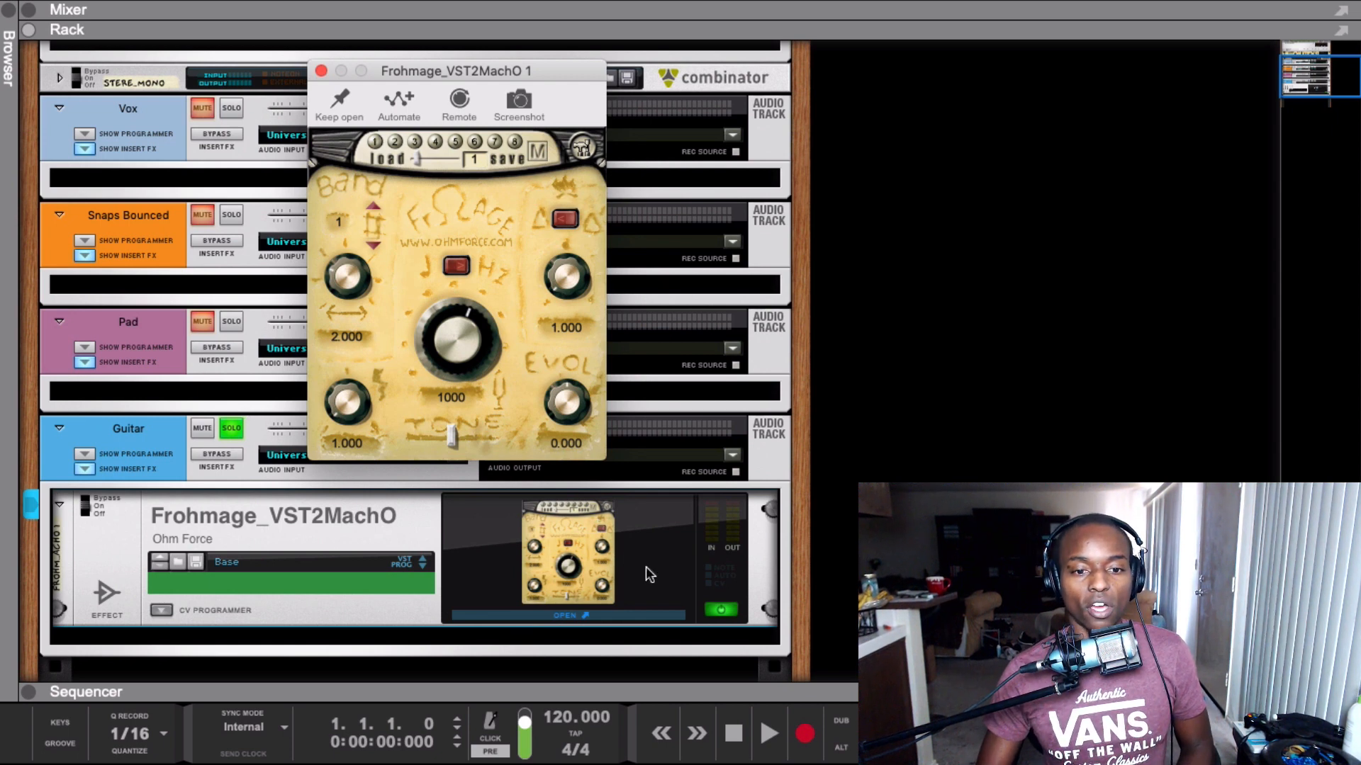
# Switch Frohmage off, play the dry guitar briefly, and switch the plugin back on
pyautogui.click(710, 601)
pyautogui.press('space')
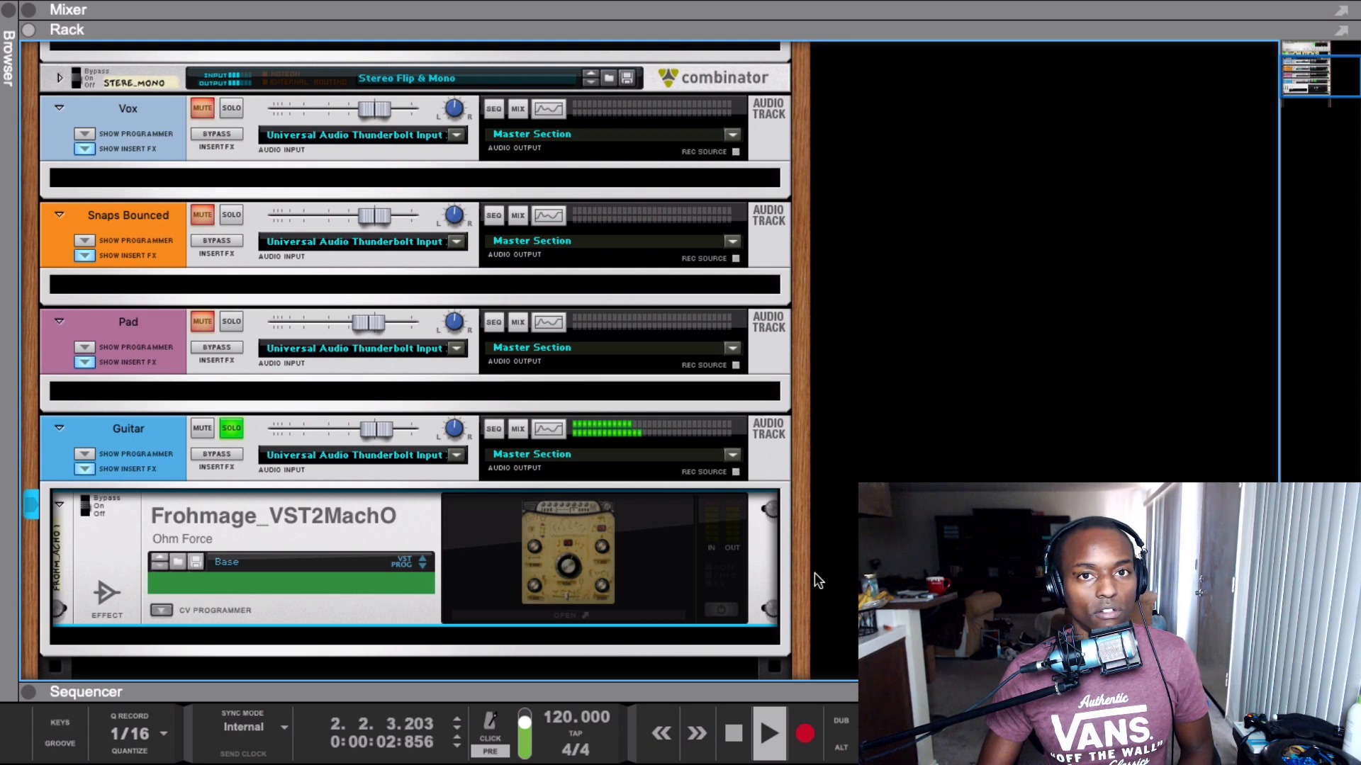
pyautogui.press('space')
pyautogui.click(723, 608)
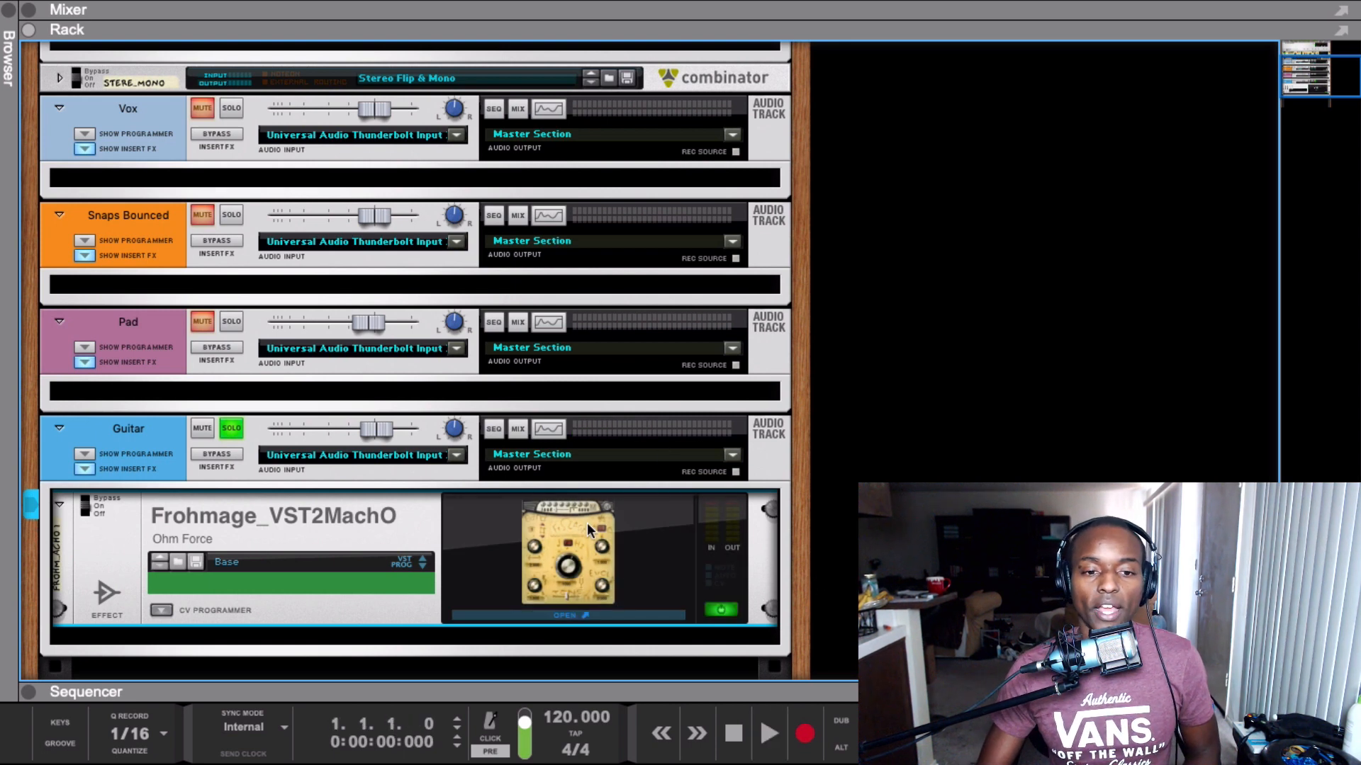
# Play the guitar through Frohmage while sweeping the main filter frequency, ending at 10240 Hz
pyautogui.press('space')
pyautogui.moveTo(461, 343); pyautogui.dragTo(457, 301)
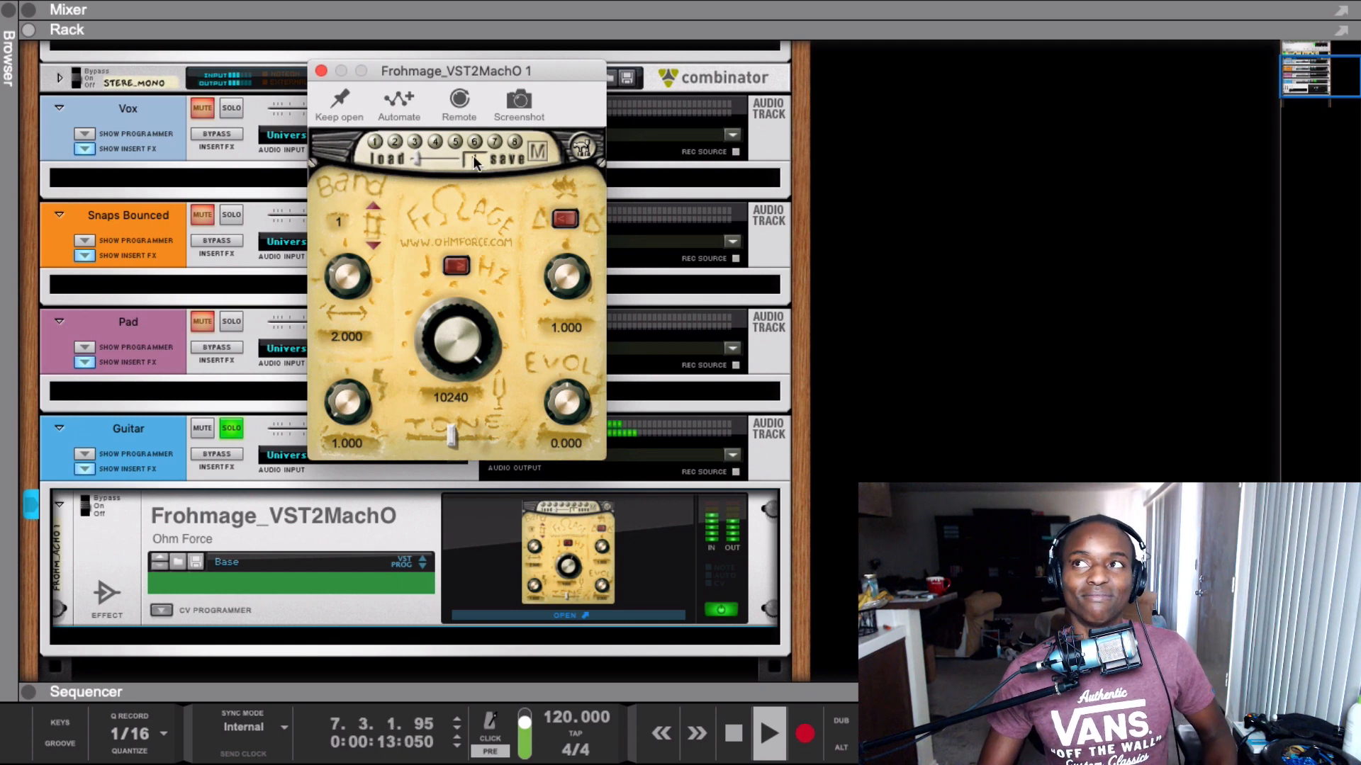
pyautogui.press('space')
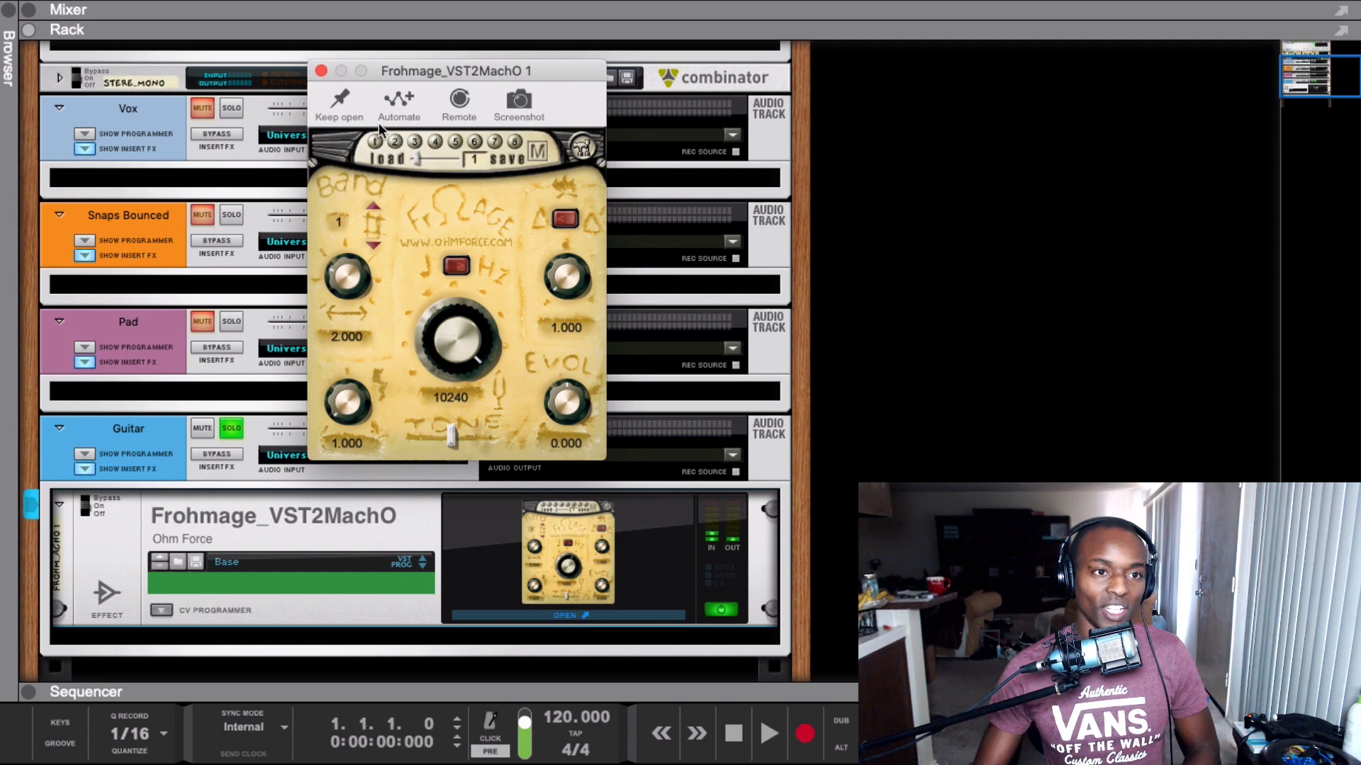
# Assign Frohmage's main frequency knob to a remote control for hands-on filter sweeps
pyautogui.click(459, 105)
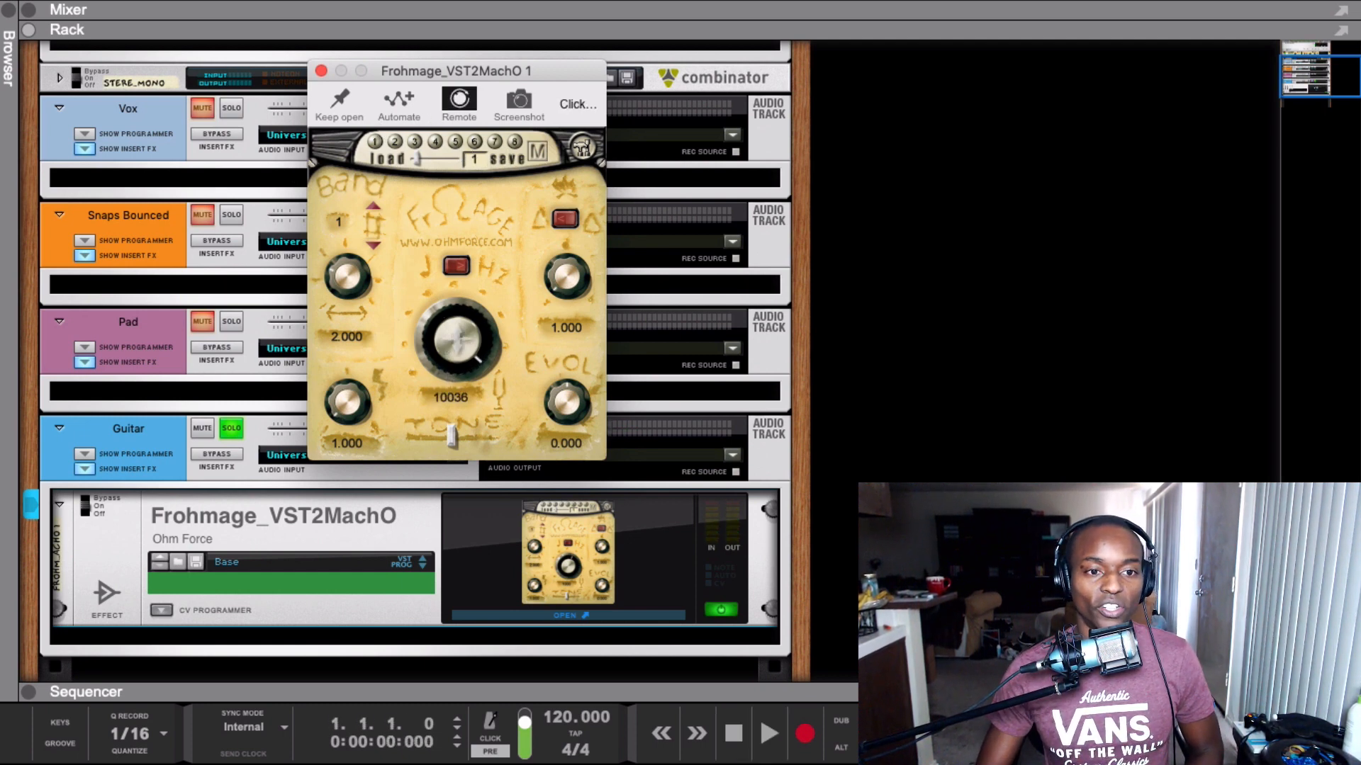
pyautogui.click(467, 322)
pyautogui.click(572, 374)
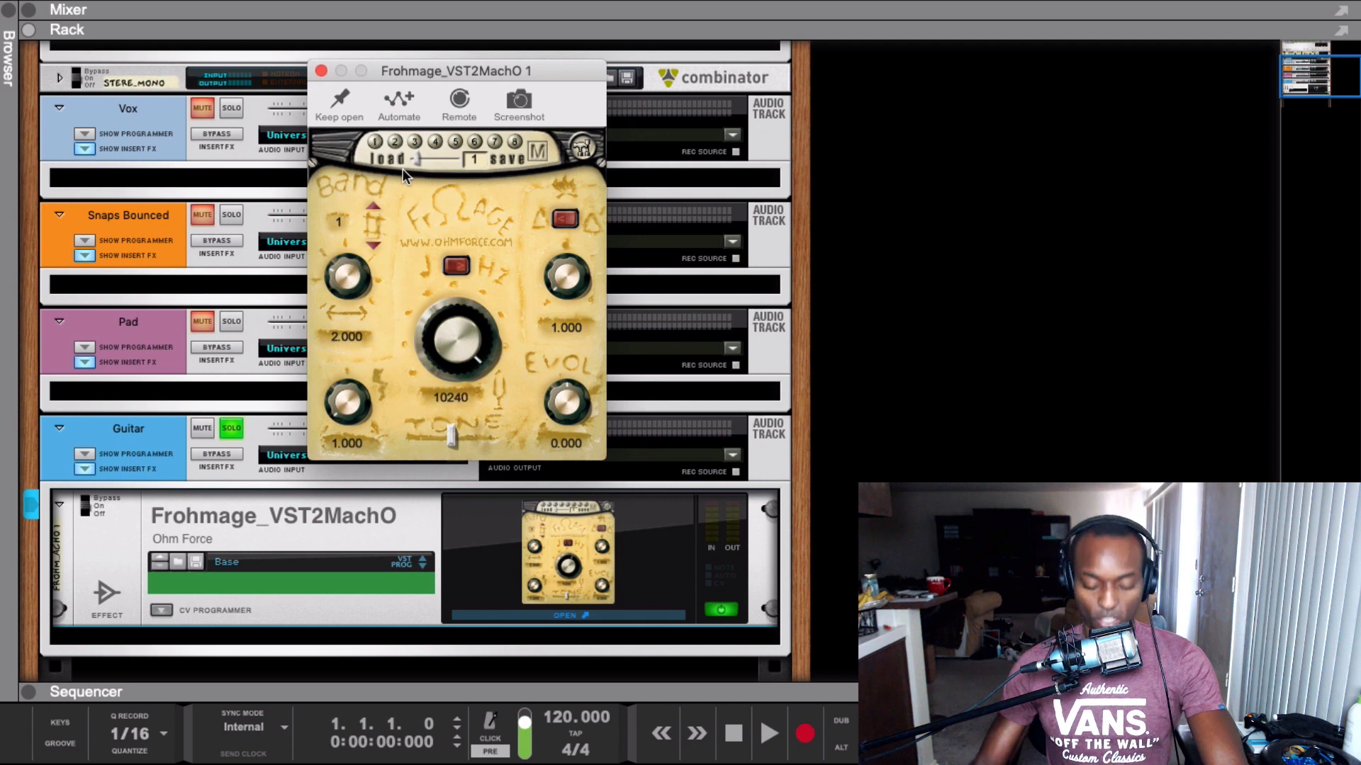
# Play the guitar while sweeping the frequency, raise the resonance to 2.502, and load the preset Monkey on the moon
pyautogui.press('space')
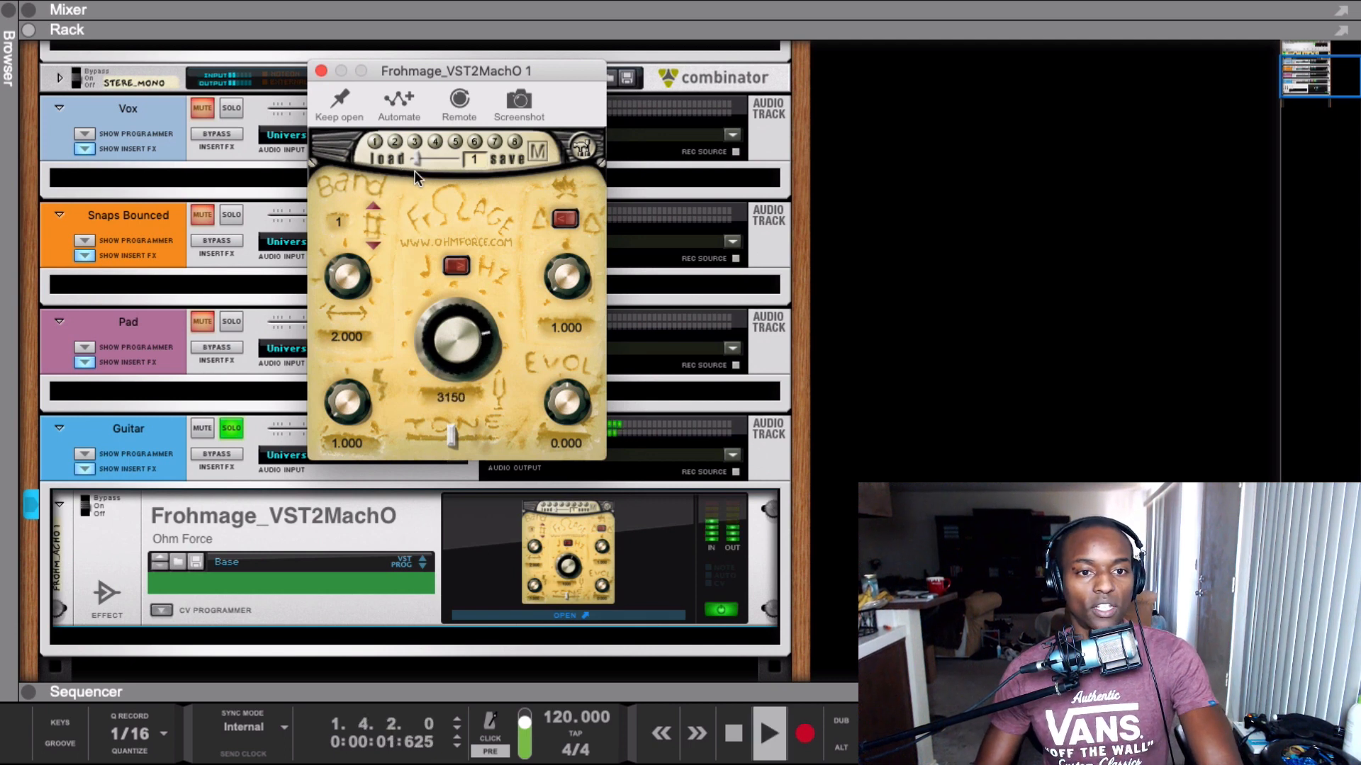
pyautogui.moveTo(571, 282); pyautogui.dragTo(571, 248)
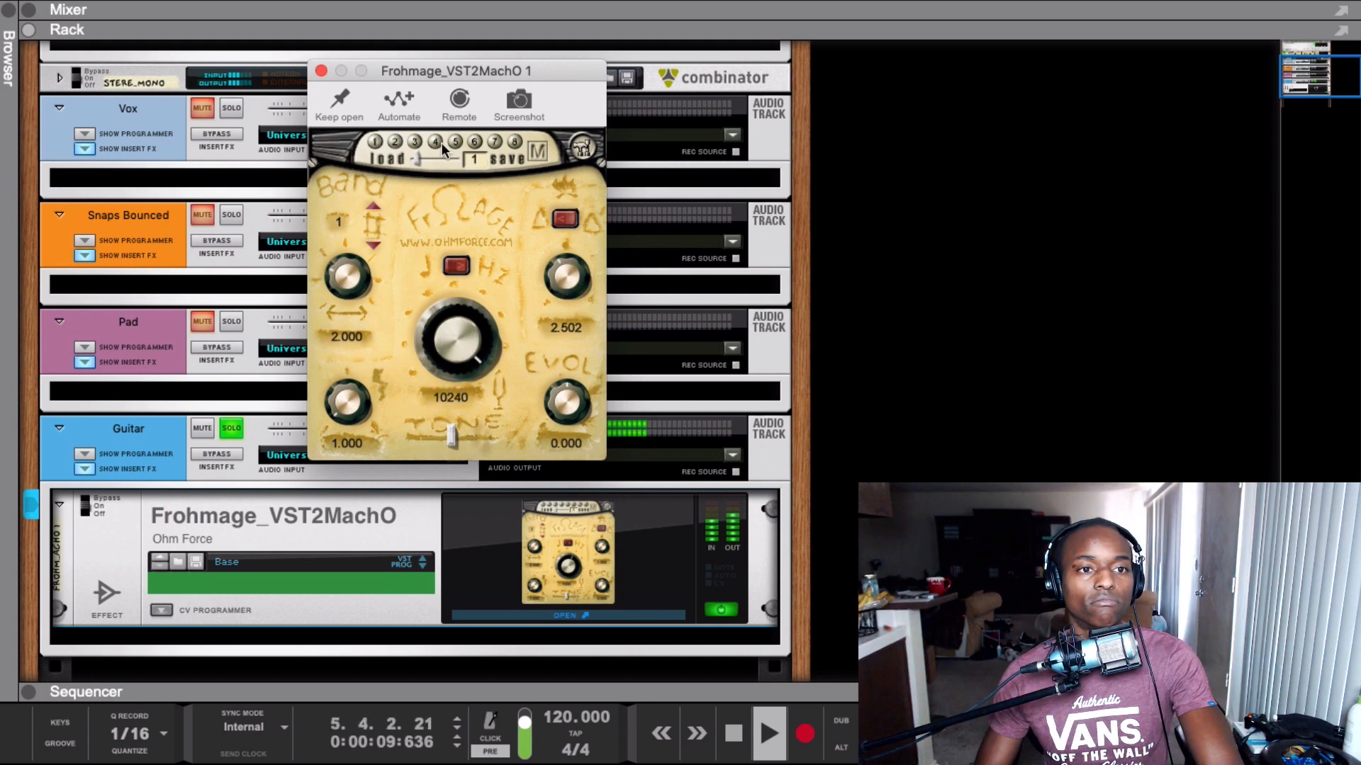
pyautogui.click(395, 143)
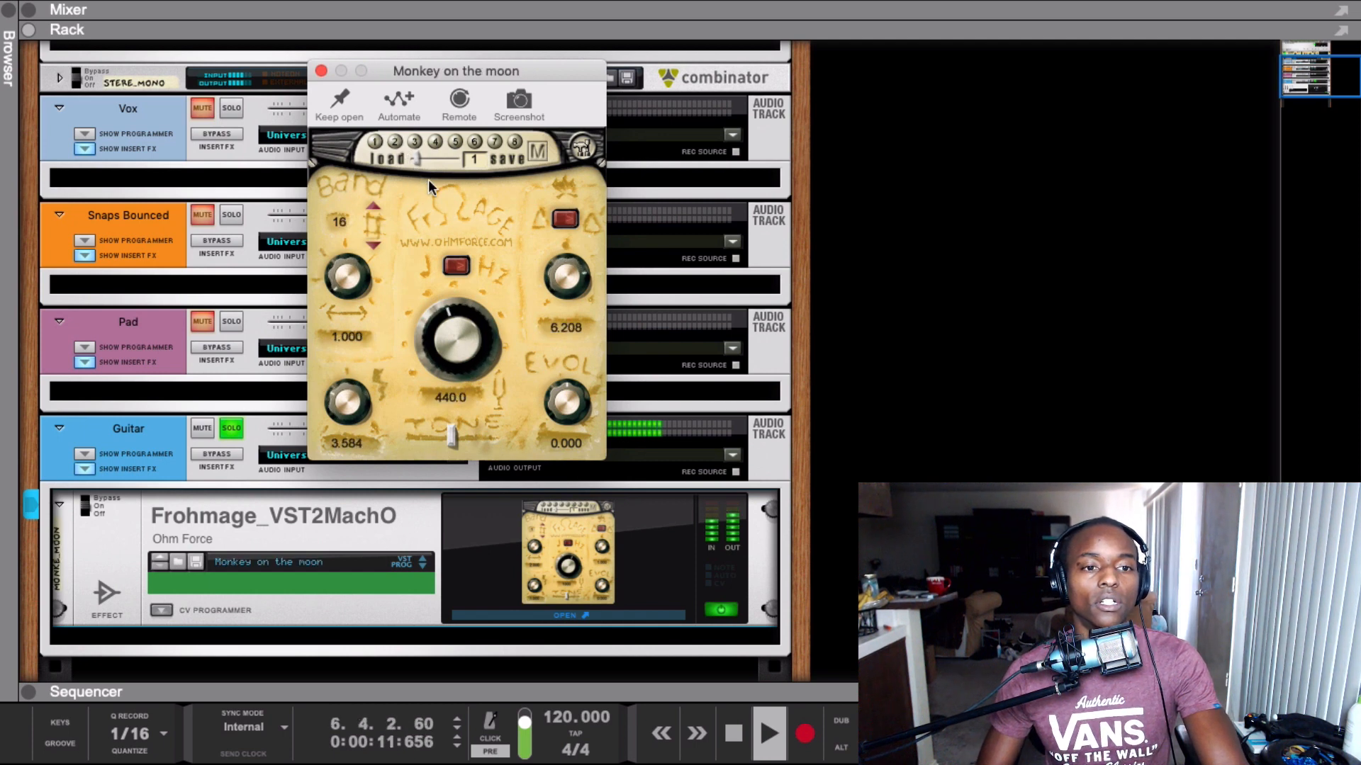
pyautogui.press('space')
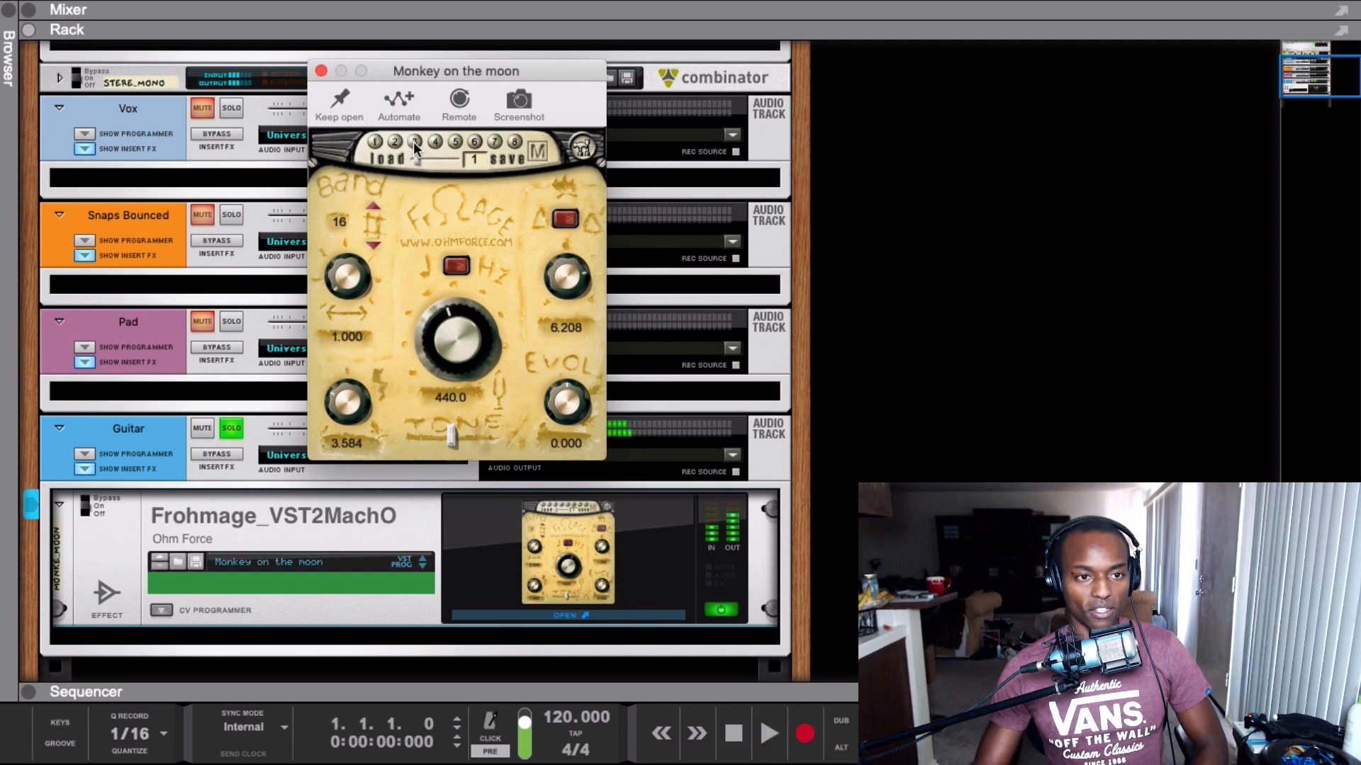
# Step through the presets in slots 3 and 4, and return to Monkey on the moon
pyautogui.click(414, 145)
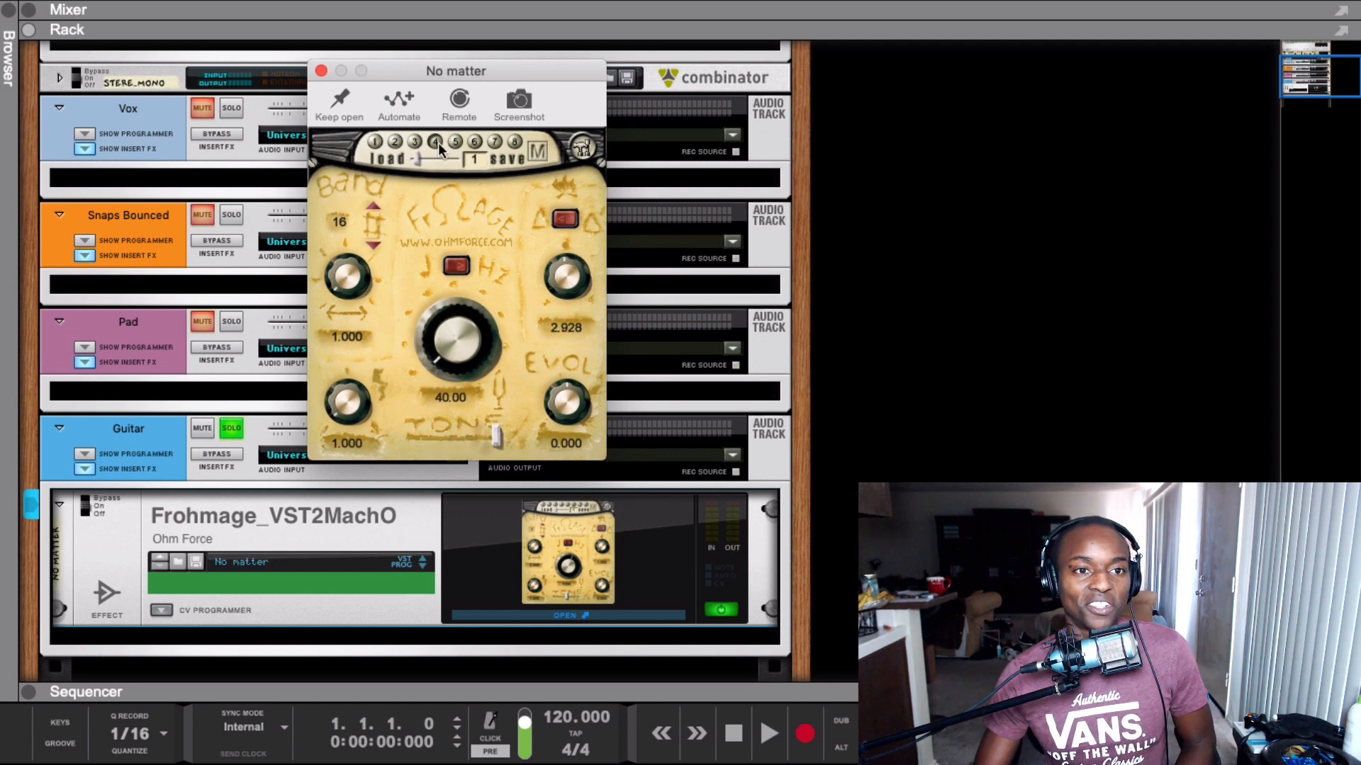
pyautogui.click(436, 141)
pyautogui.click(394, 141)
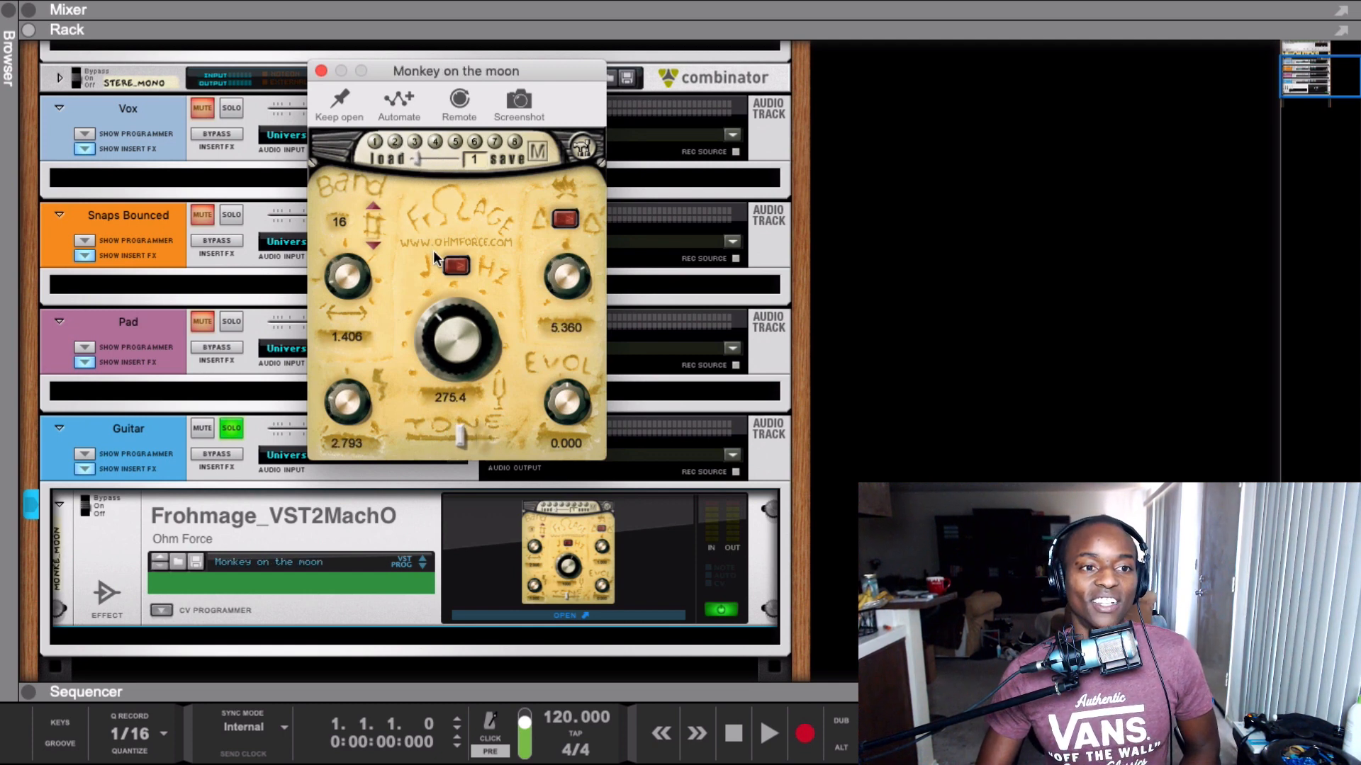
# Play the guitar with Monkey on the moon while sweeping the frequency, and lower the resonance to about 4.56
pyautogui.press('space')
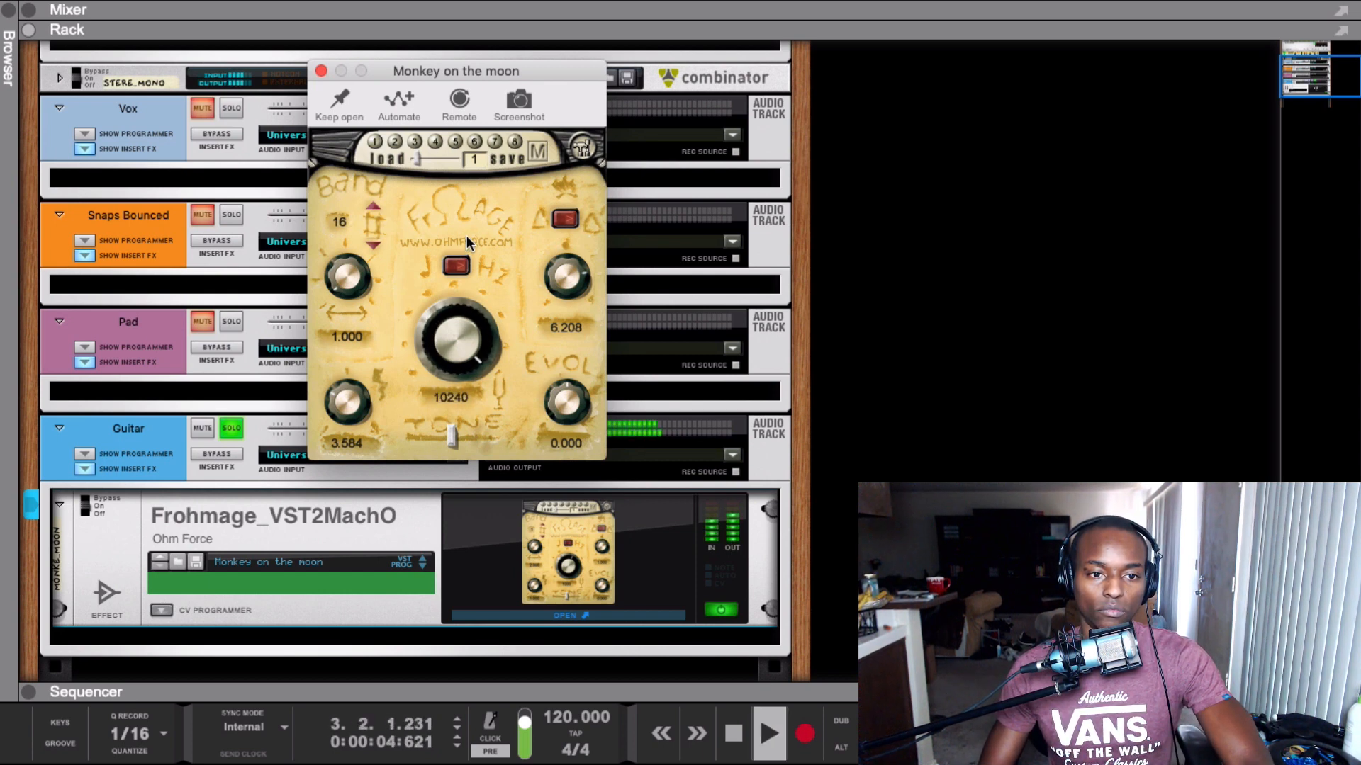
pyautogui.press('space')
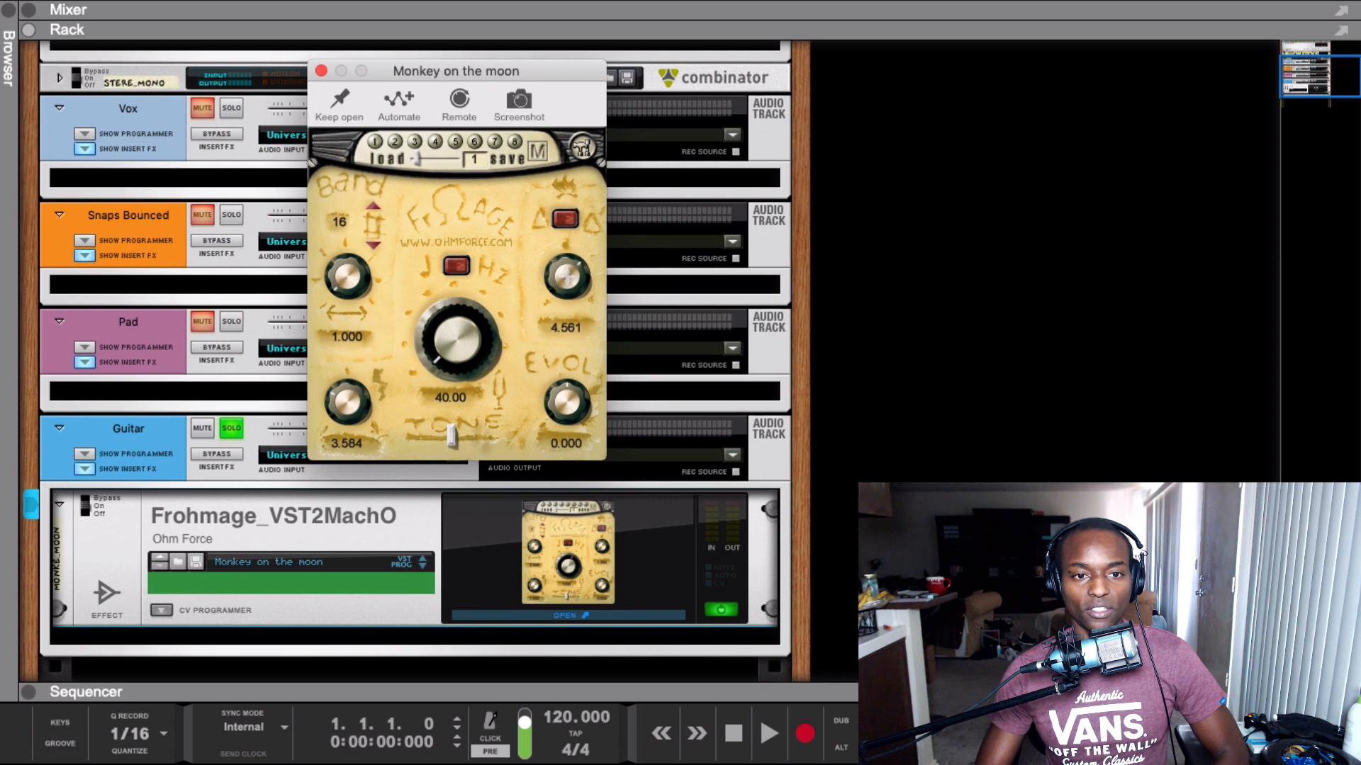
pyautogui.press('space')
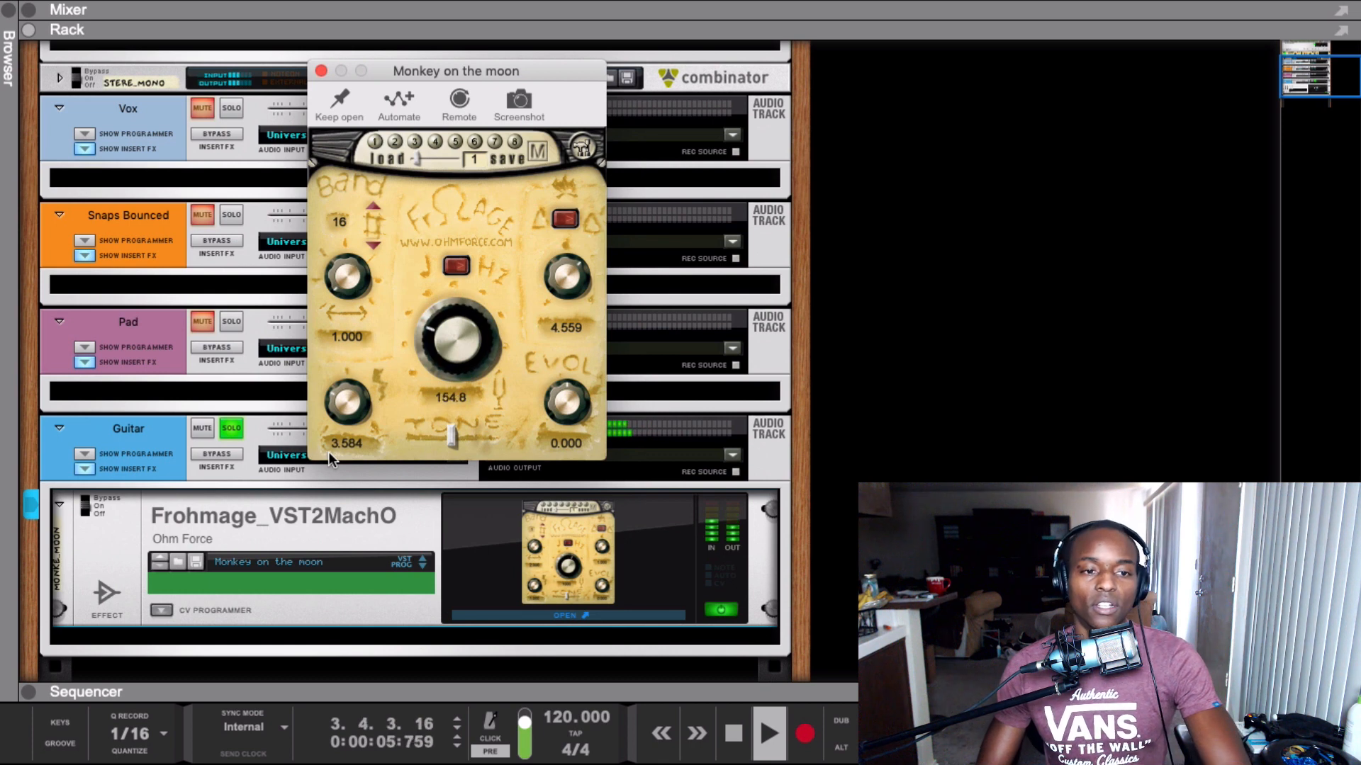
pyautogui.press('space')
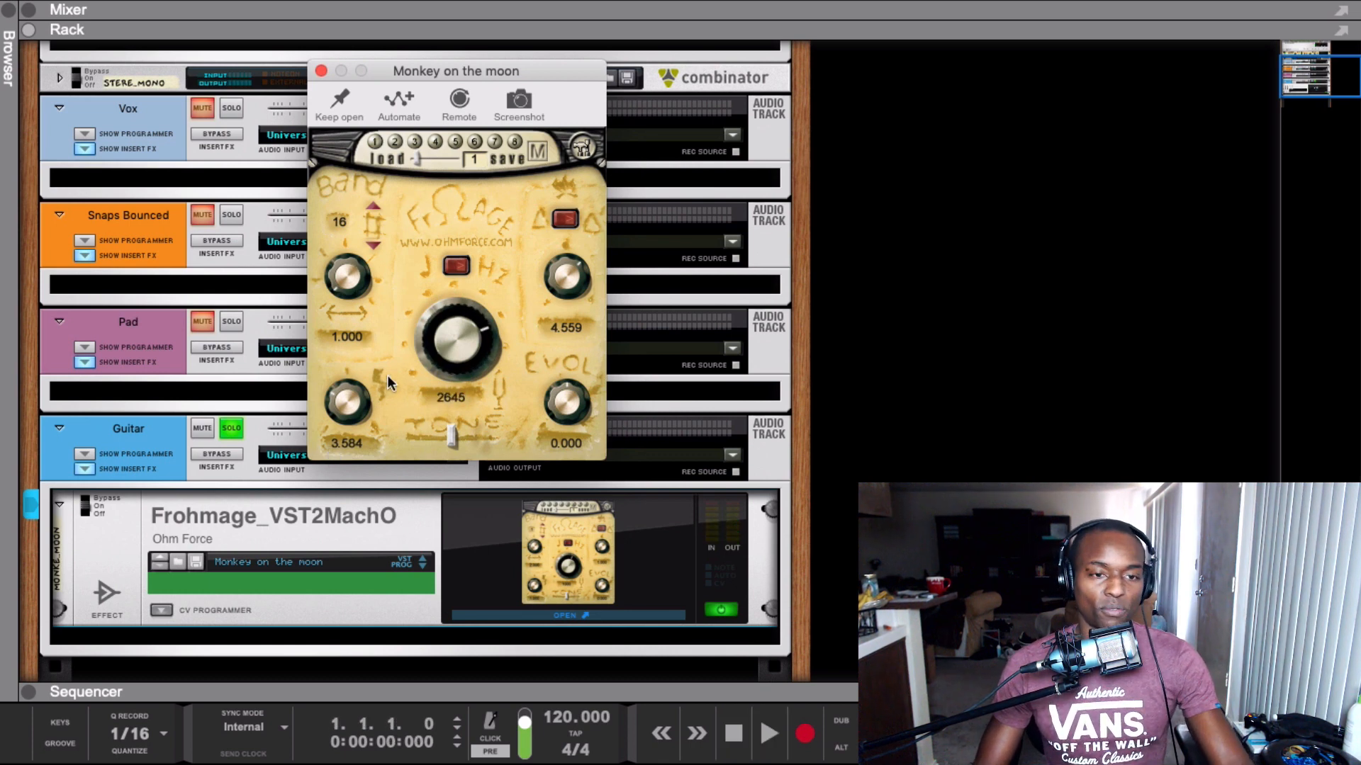
# Load the preset No matter and play the guitar while sweeping its filter frequency between about 5092 and 40 Hz
pyautogui.click(424, 143)
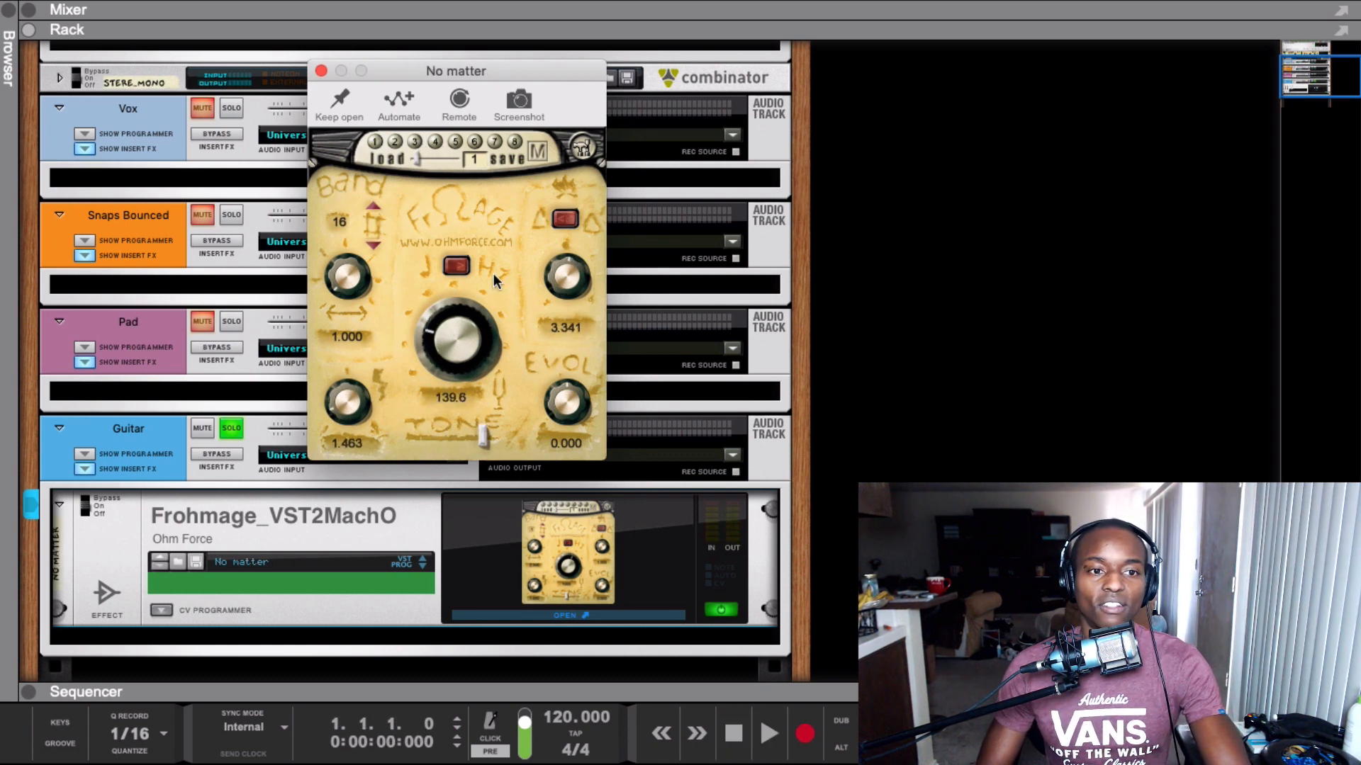
pyautogui.press('space')
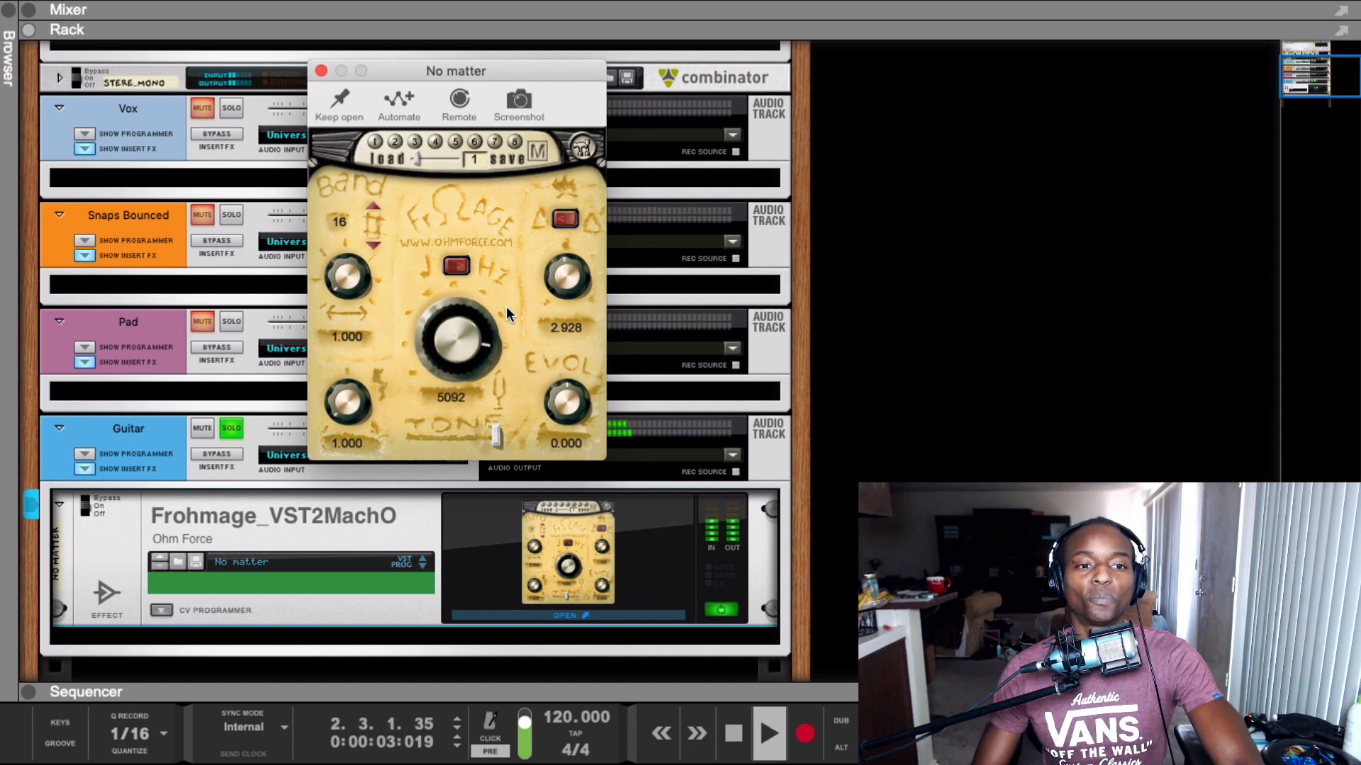
pyautogui.press('space')
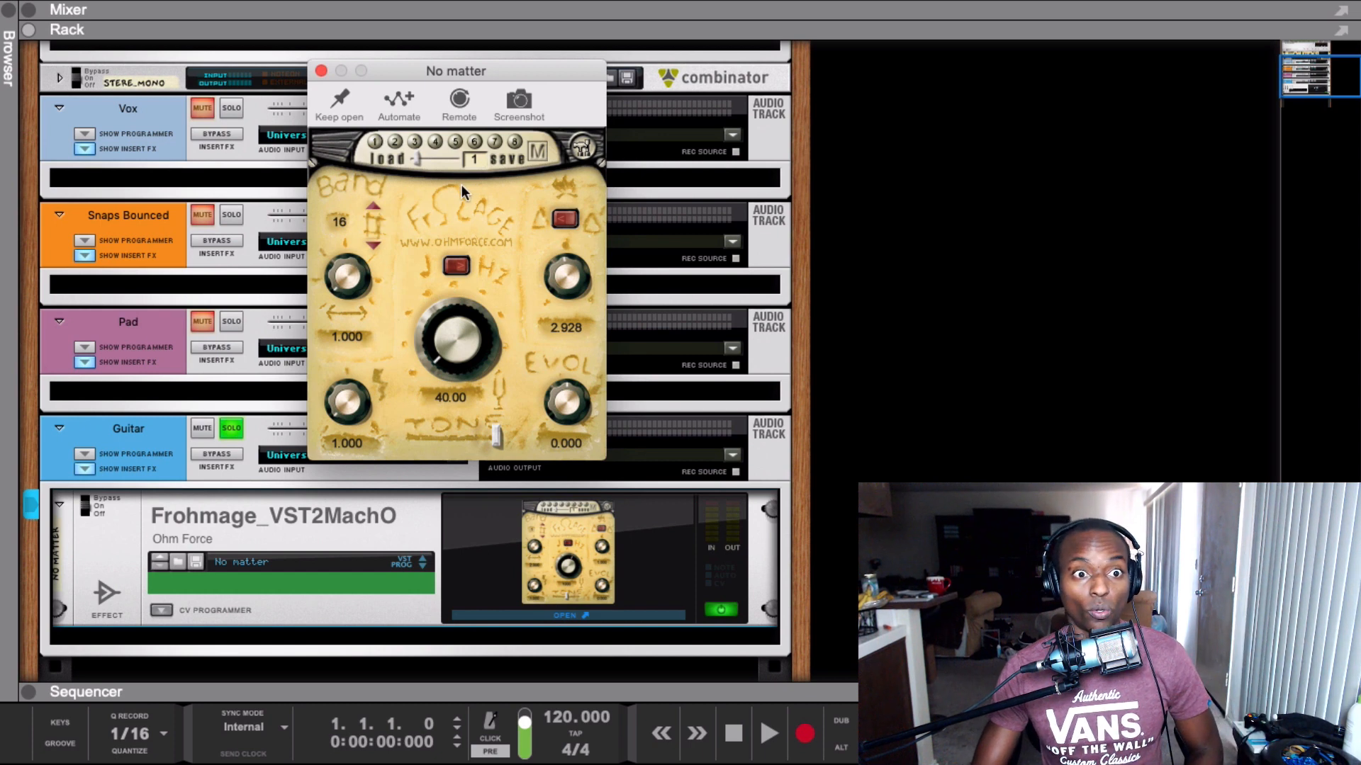
# Play the guitar through the Frohmage presets from slot 4 onward, including The Raf smooth and Valkiry dance, finishing on The man who said zog z
pyautogui.click(436, 143)
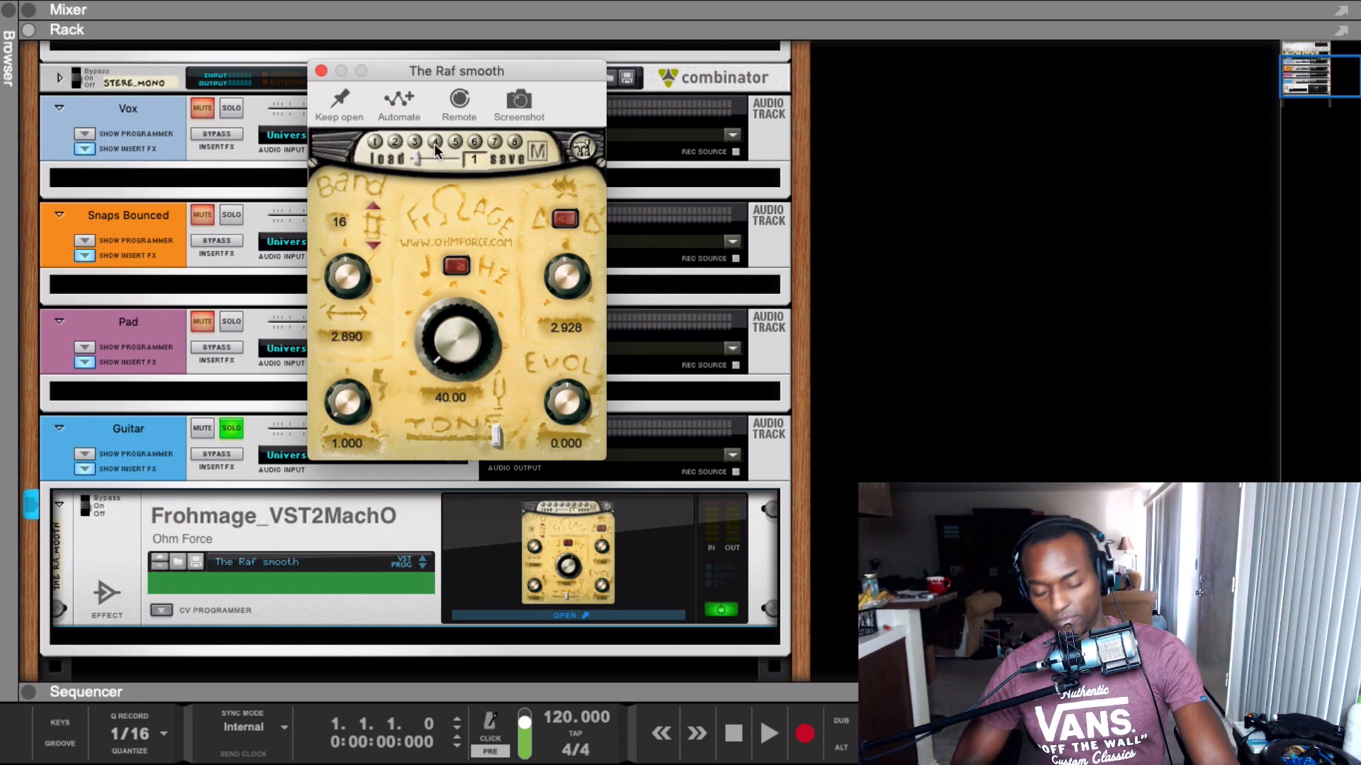
pyautogui.press('space')
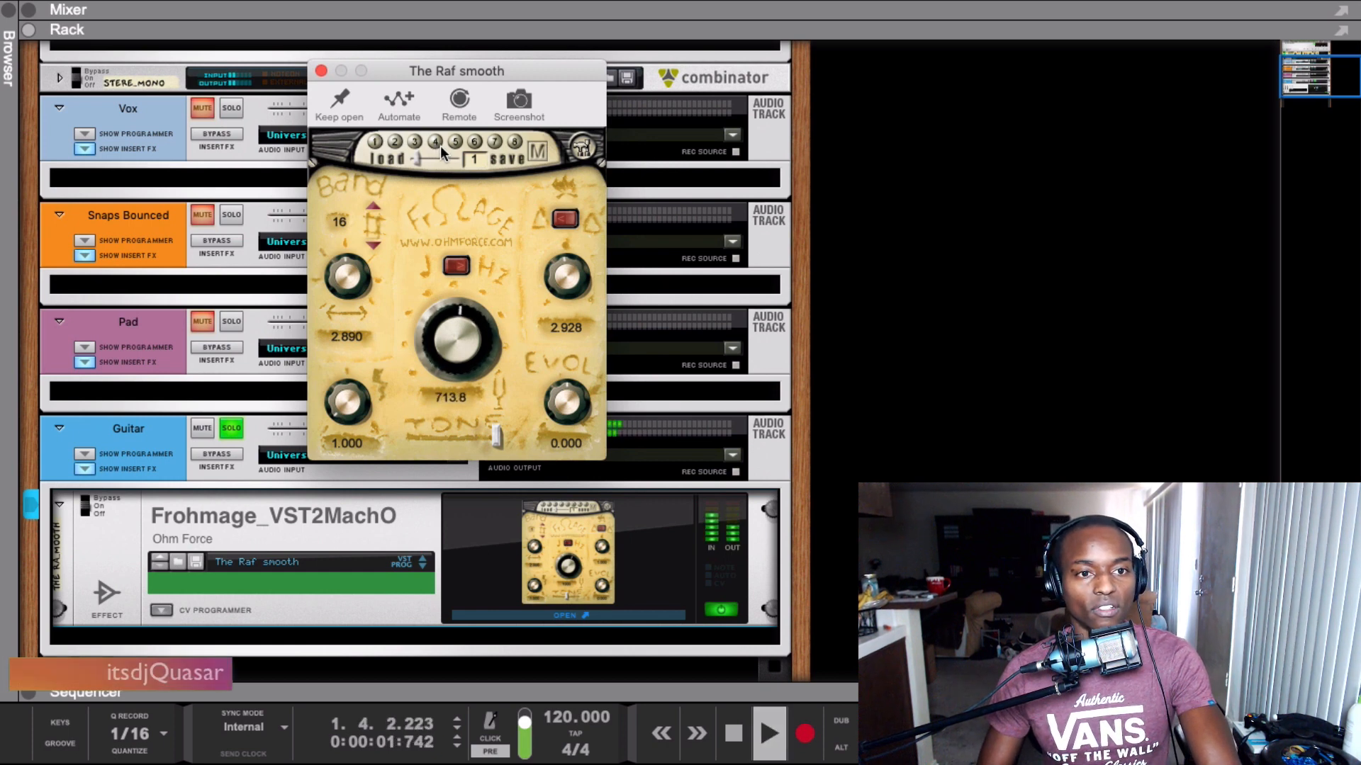
pyautogui.click(457, 143)
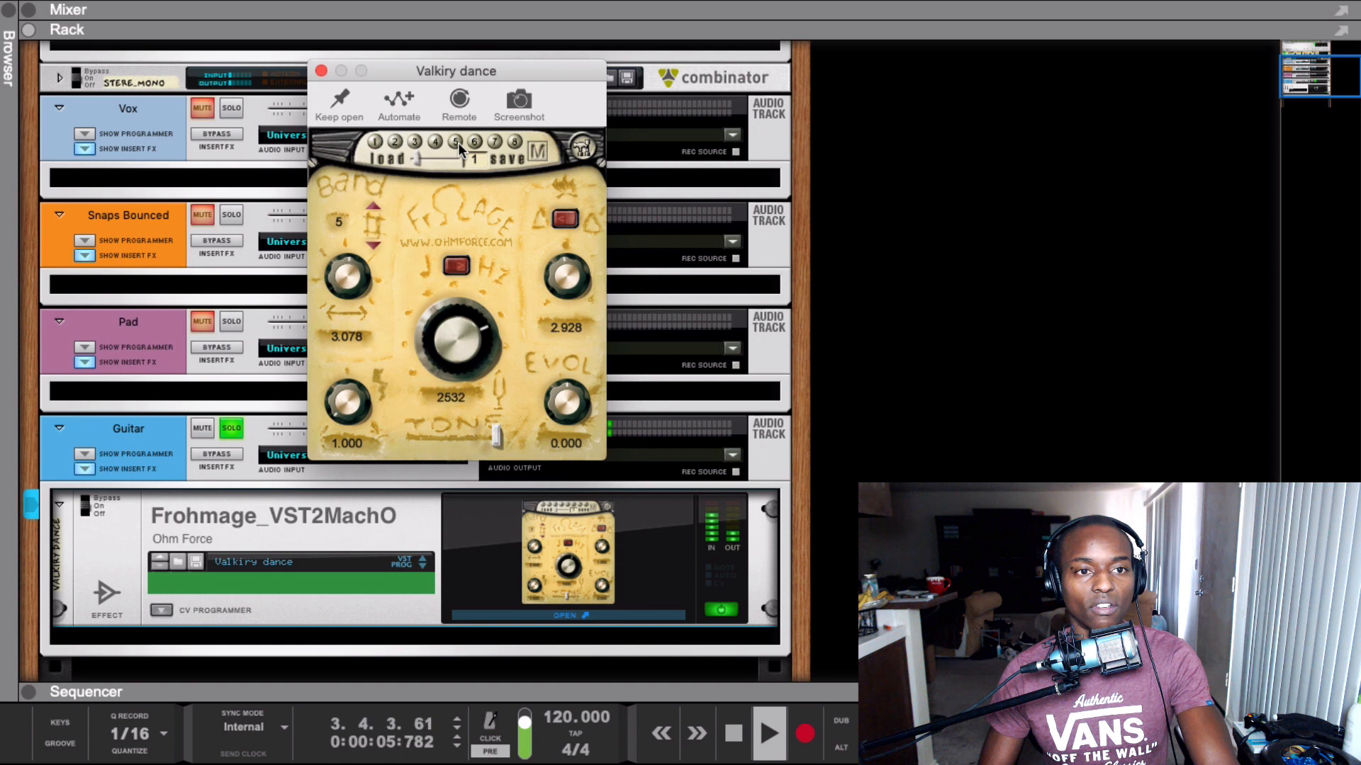
pyautogui.click(477, 143)
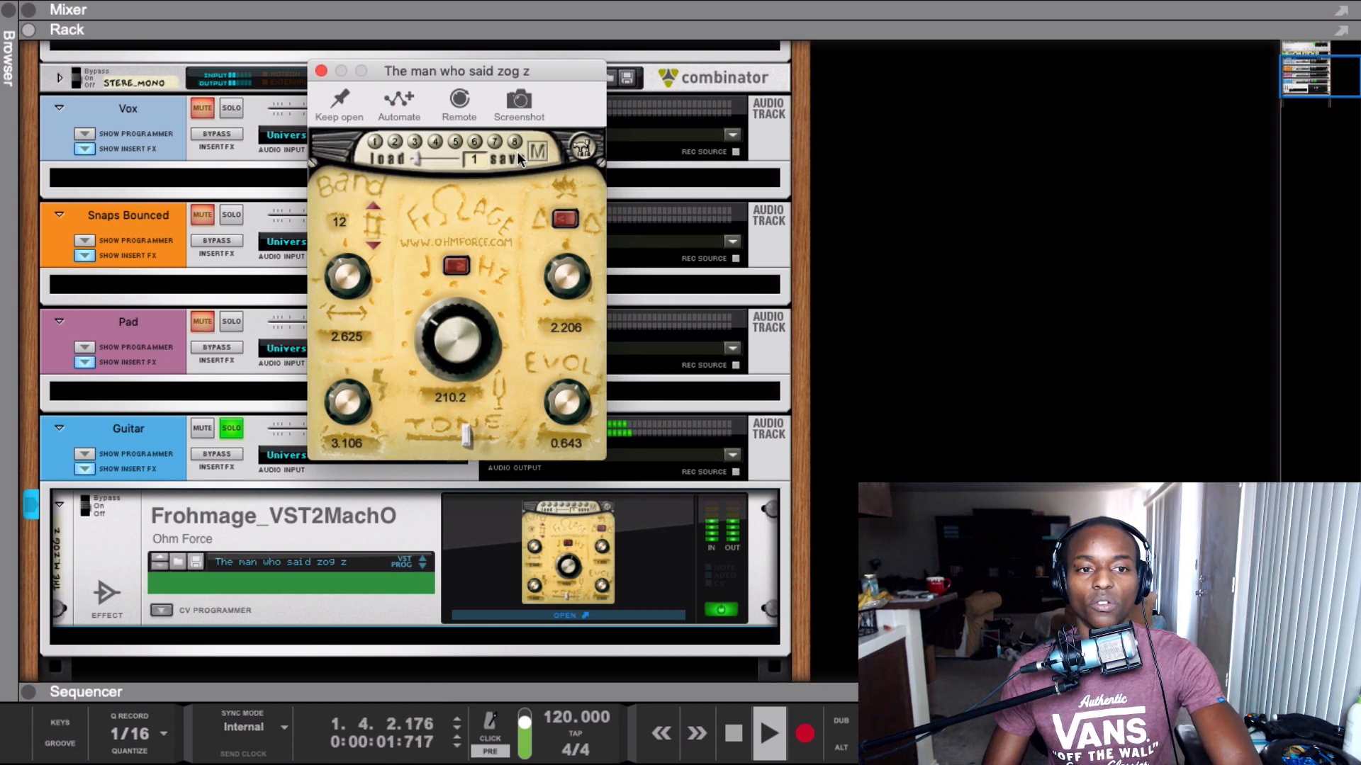
pyautogui.press('space')
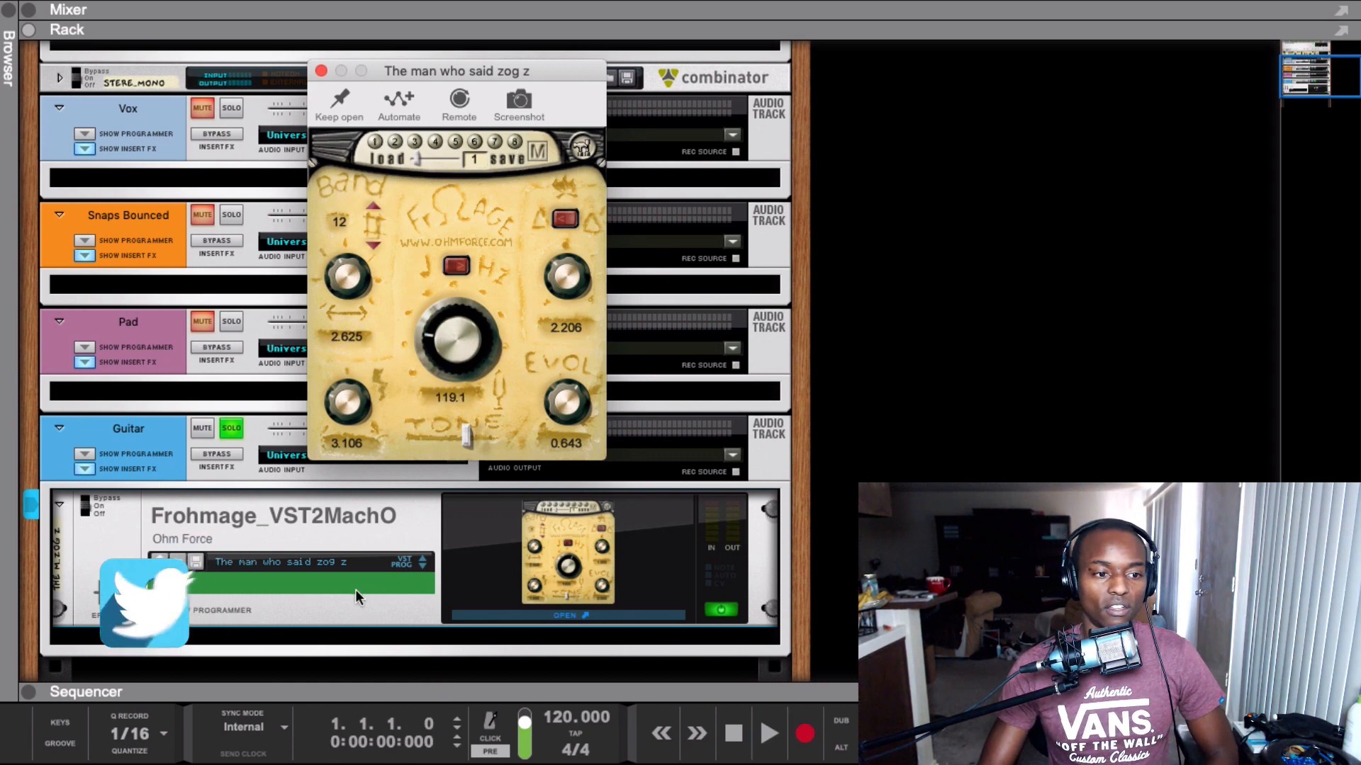
# Close the Frohmage editor and add a Pulsar LFO below it in the Guitar track's insert effects
pyautogui.press('super+w')
pyautogui.click(317, 638)
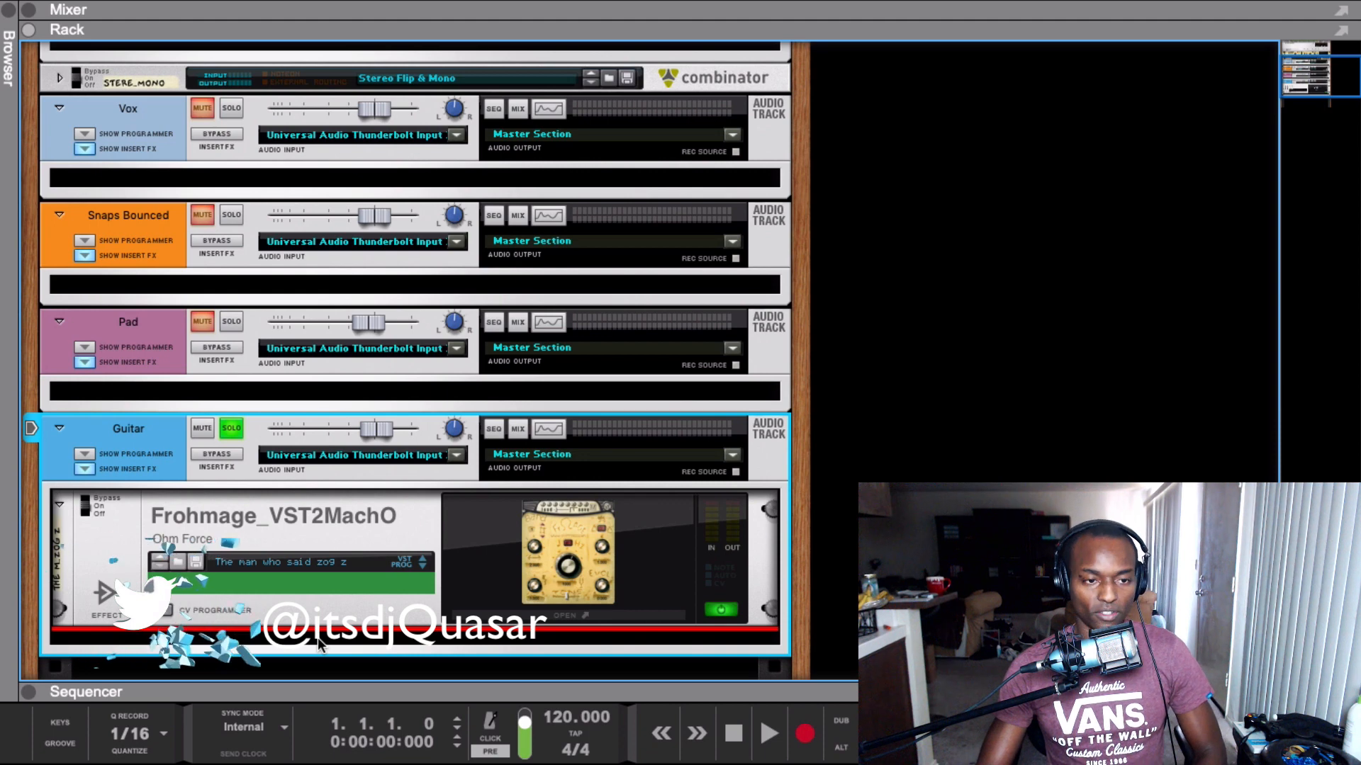
pyautogui.press('super+f')
pyautogui.click(49, 173)
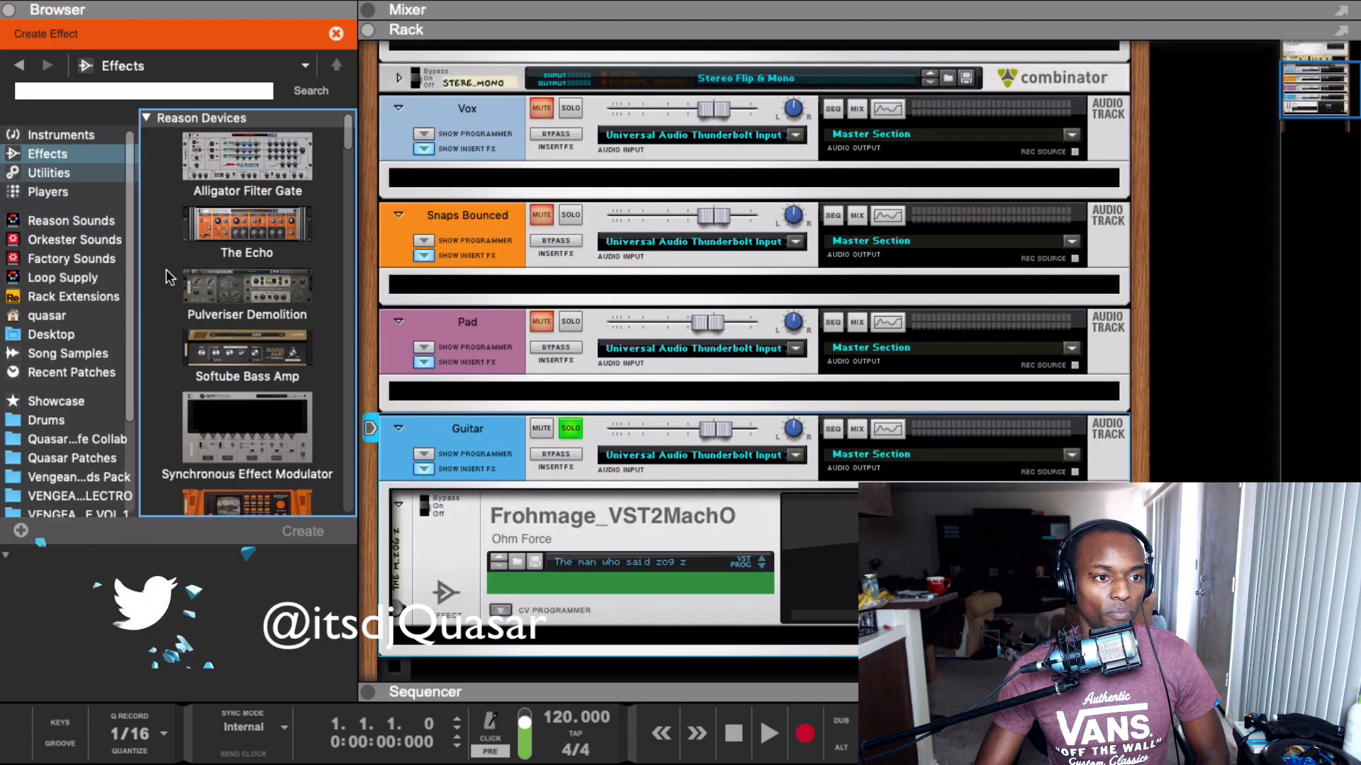
pyautogui.moveTo(248, 206); pyautogui.dragTo(333, 323)
pyautogui.moveTo(550, 607); pyautogui.dragTo(753, 629)
pyautogui.click(149, 15)
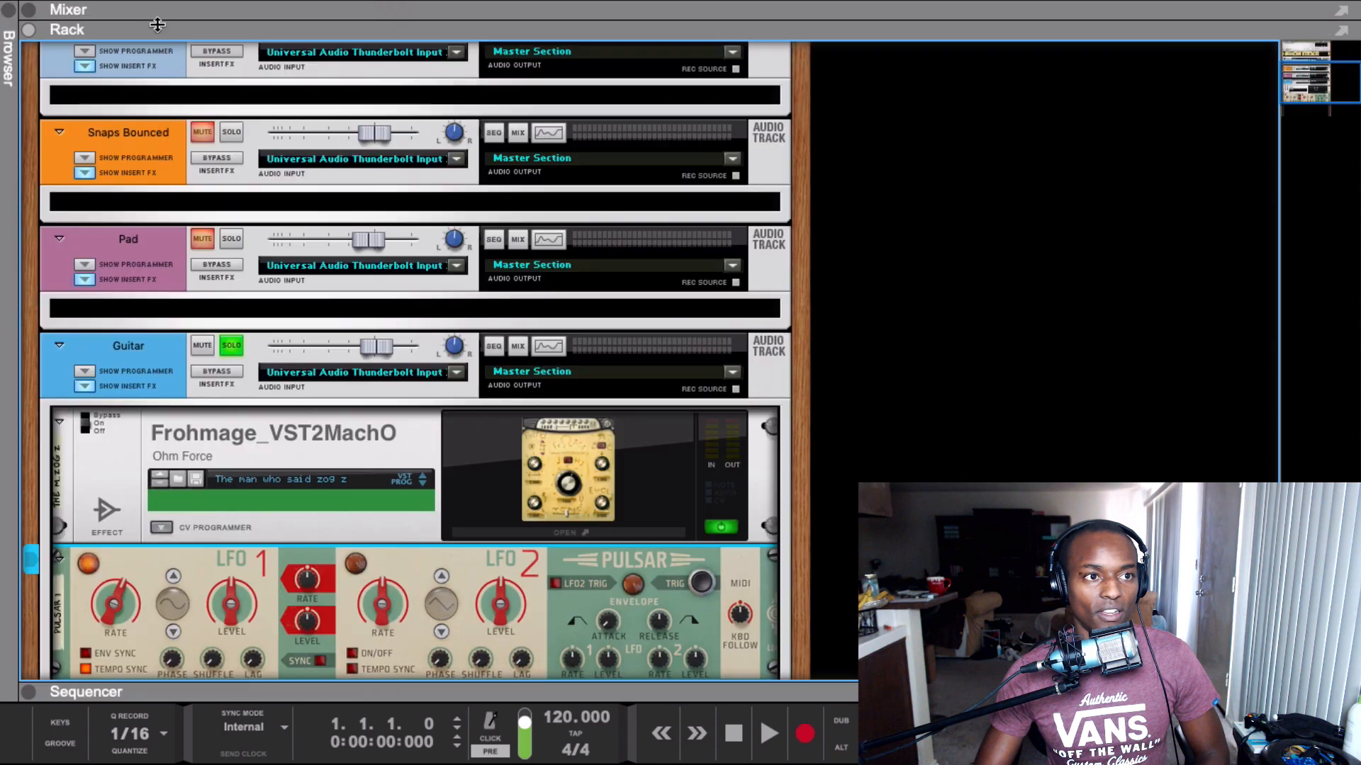
# On the rack's rear, expand Frohmage's CV programmer and cable Pulsar's first LFO 1 CV output to modulation CV input 1
pyautogui.scroll(-3, 307, 468)
pyautogui.press('Tab')
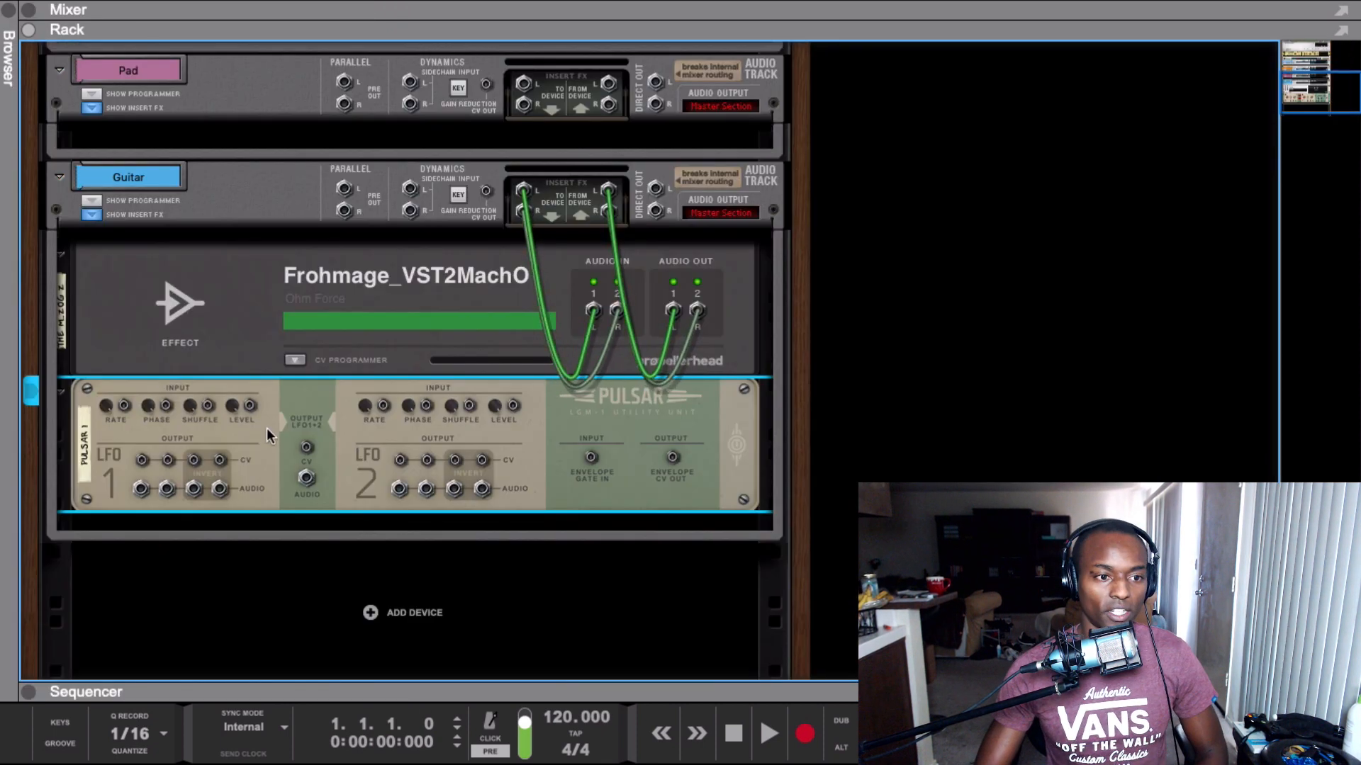
pyautogui.click(282, 365)
pyautogui.scroll(-3, 148, 571)
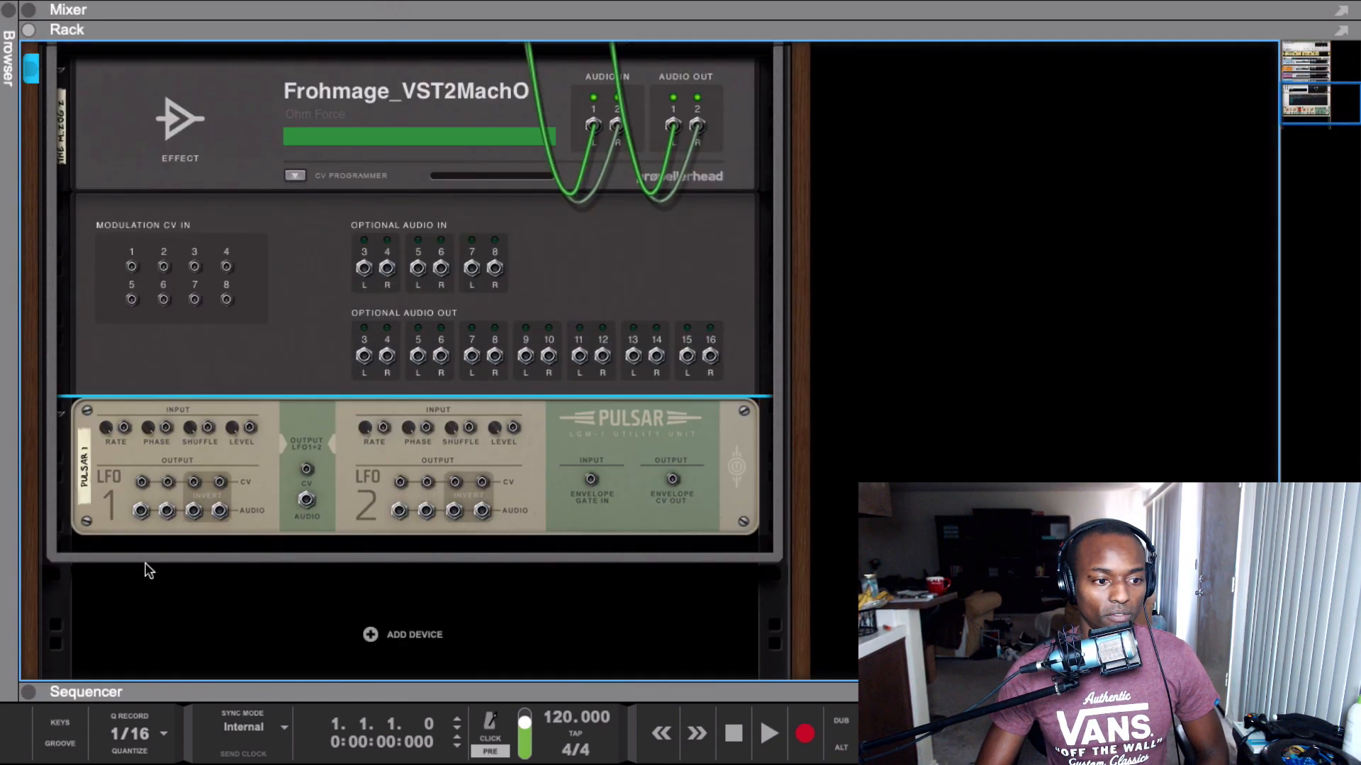
pyautogui.moveTo(142, 484); pyautogui.dragTo(131, 267)
# Flip the rack to the front and assign CV 1 to Frohmage's Cutoff Freq using Learn
pyautogui.press('Tab')
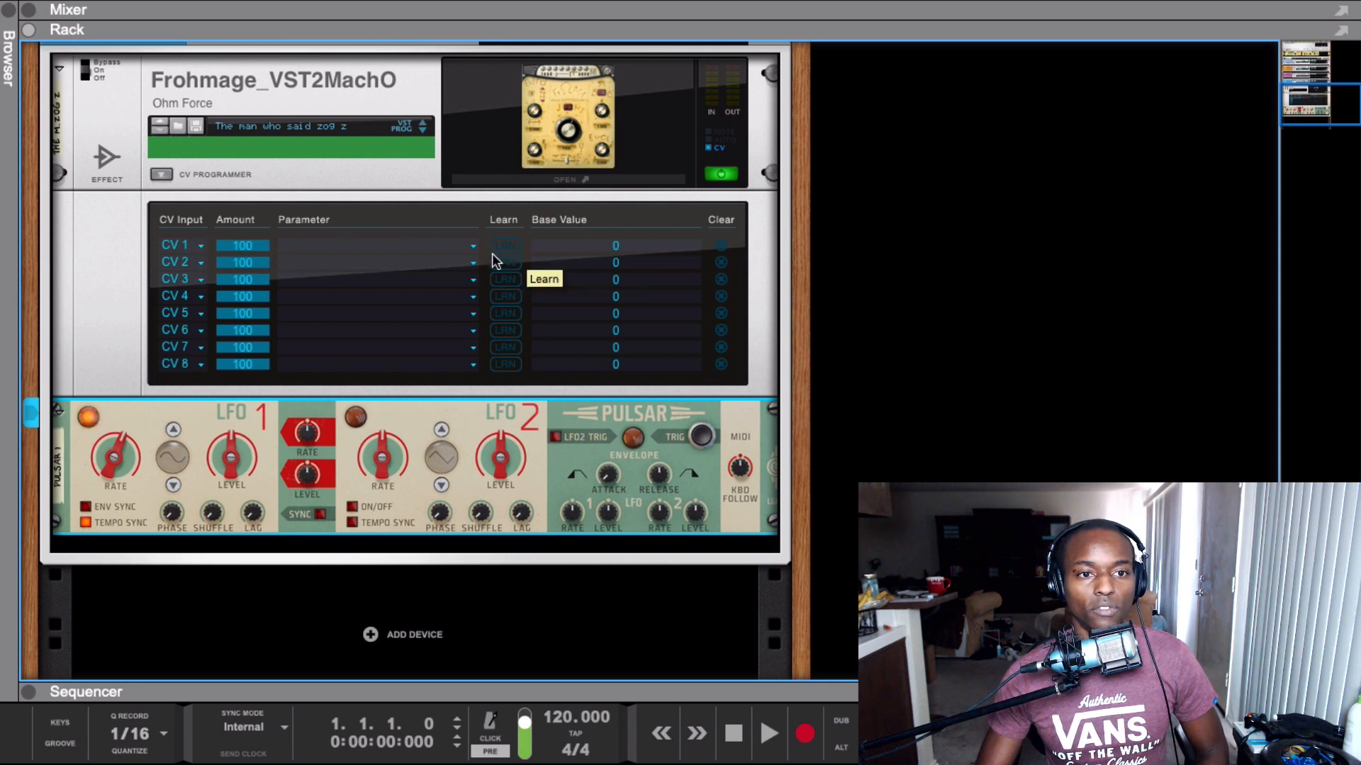
pyautogui.click(516, 245)
pyautogui.click(474, 313)
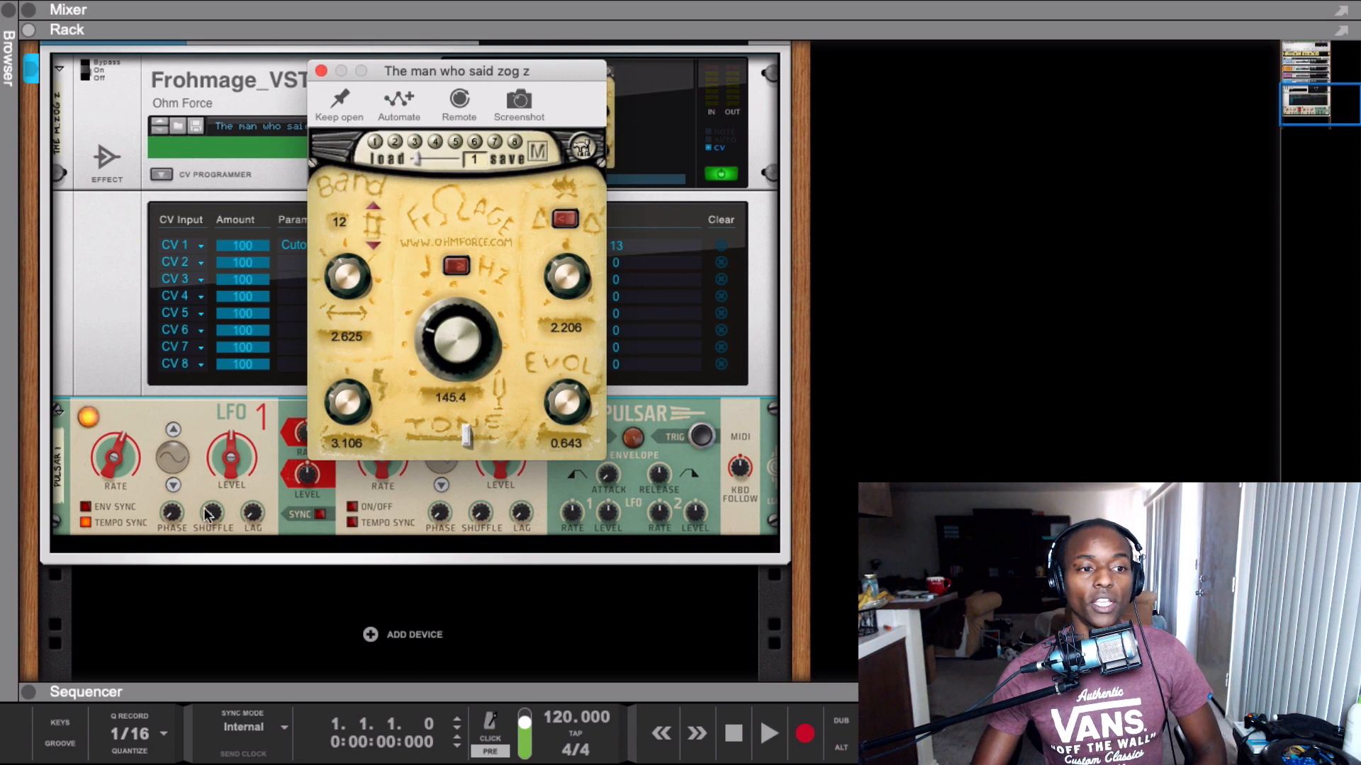
# Raise Pulsar's LFO 1 level during guitar playback, and keep the Frohmage editor open beside the rack
pyautogui.press('space')
pyautogui.moveTo(232, 459); pyautogui.dragTo(232, 416)
pyautogui.press('space')
pyautogui.click(563, 120)
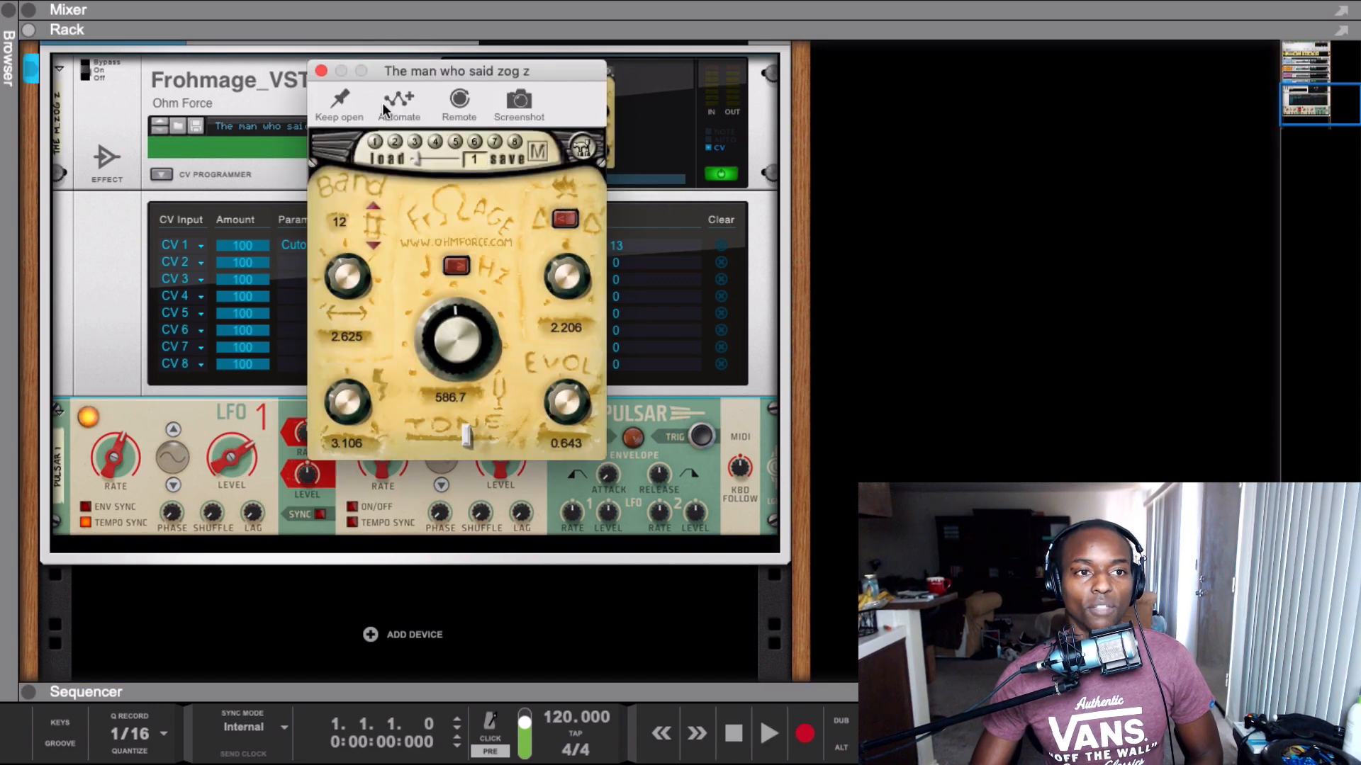
pyautogui.moveTo(479, 71); pyautogui.dragTo(965, 88)
# Play the guitar while adjusting Pulsar's LFO 1 rate, and set the LFO 1 level to 42%
pyautogui.press('space')
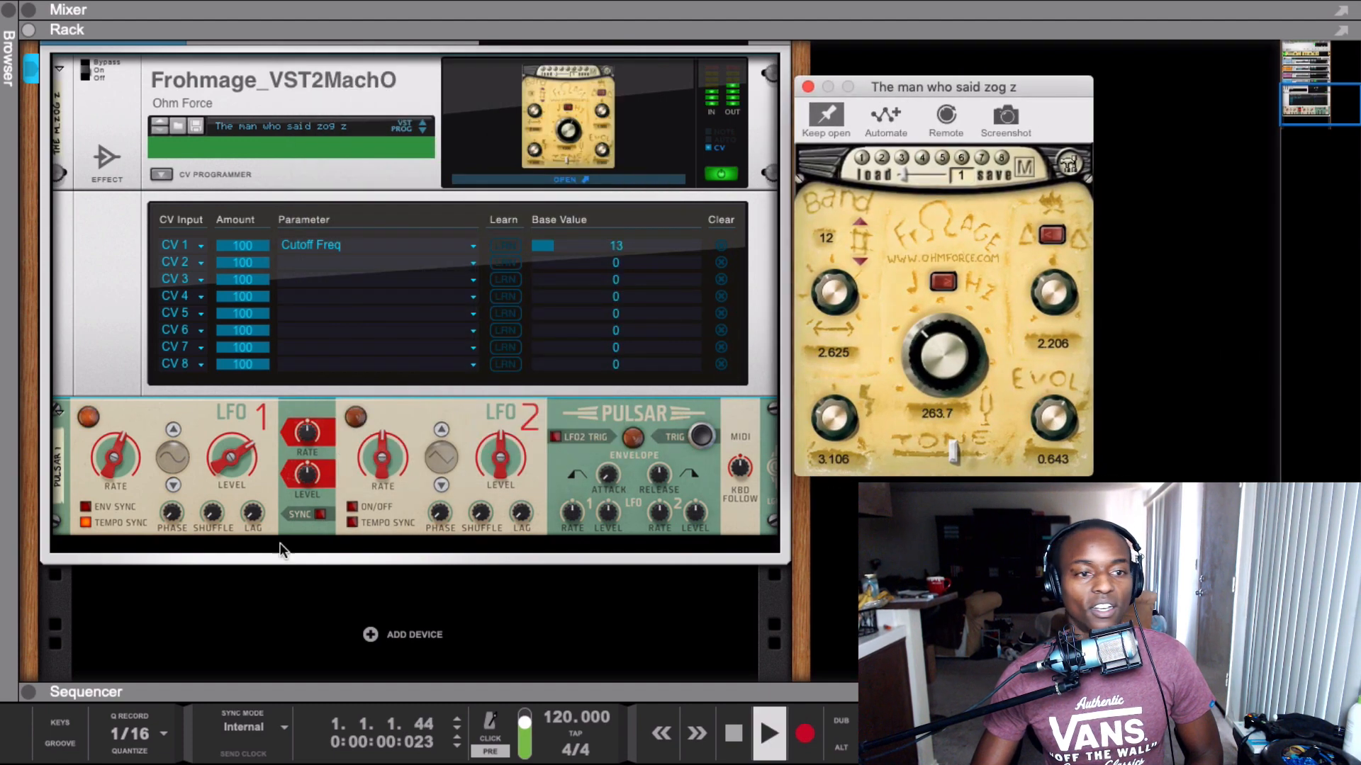
pyautogui.click(233, 451)
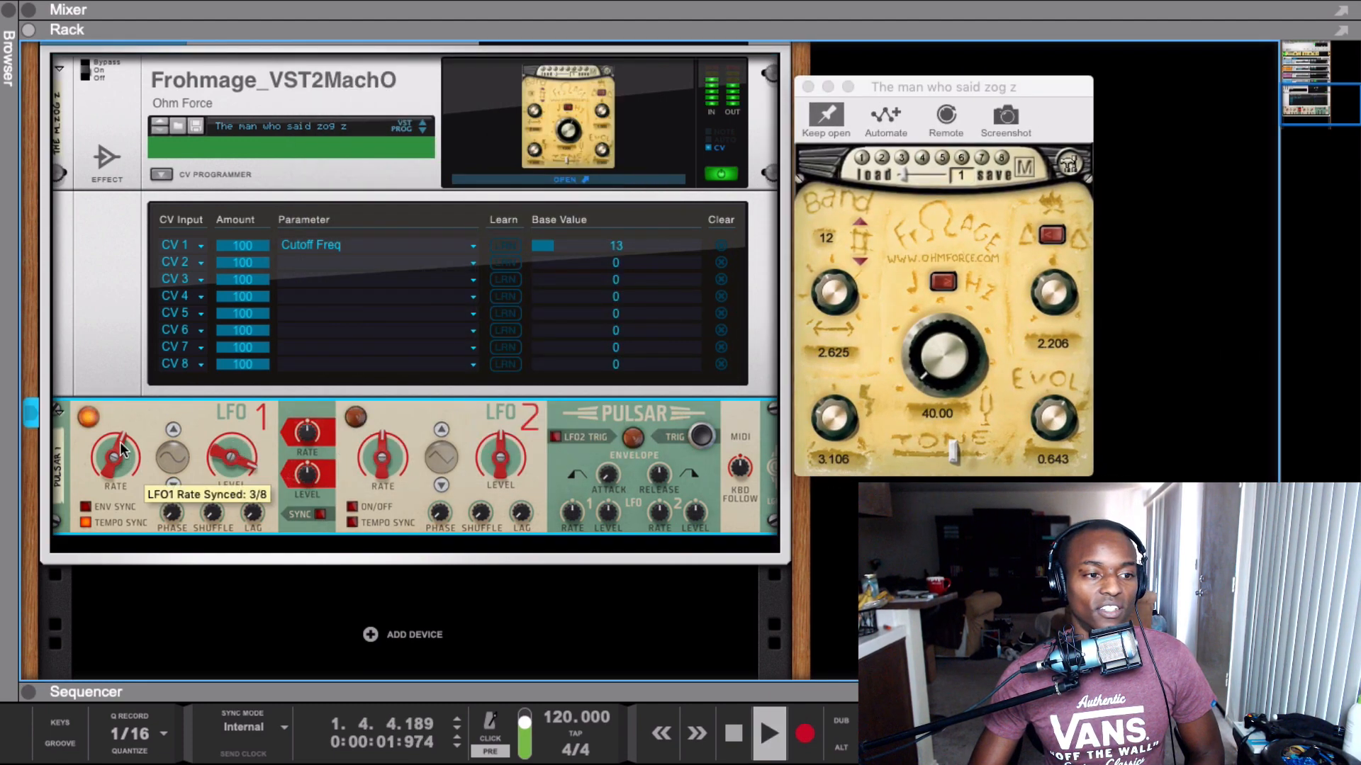
pyautogui.moveTo(121, 457); pyautogui.dragTo(121, 441)
pyautogui.moveTo(208, 465); pyautogui.dragTo(208, 485)
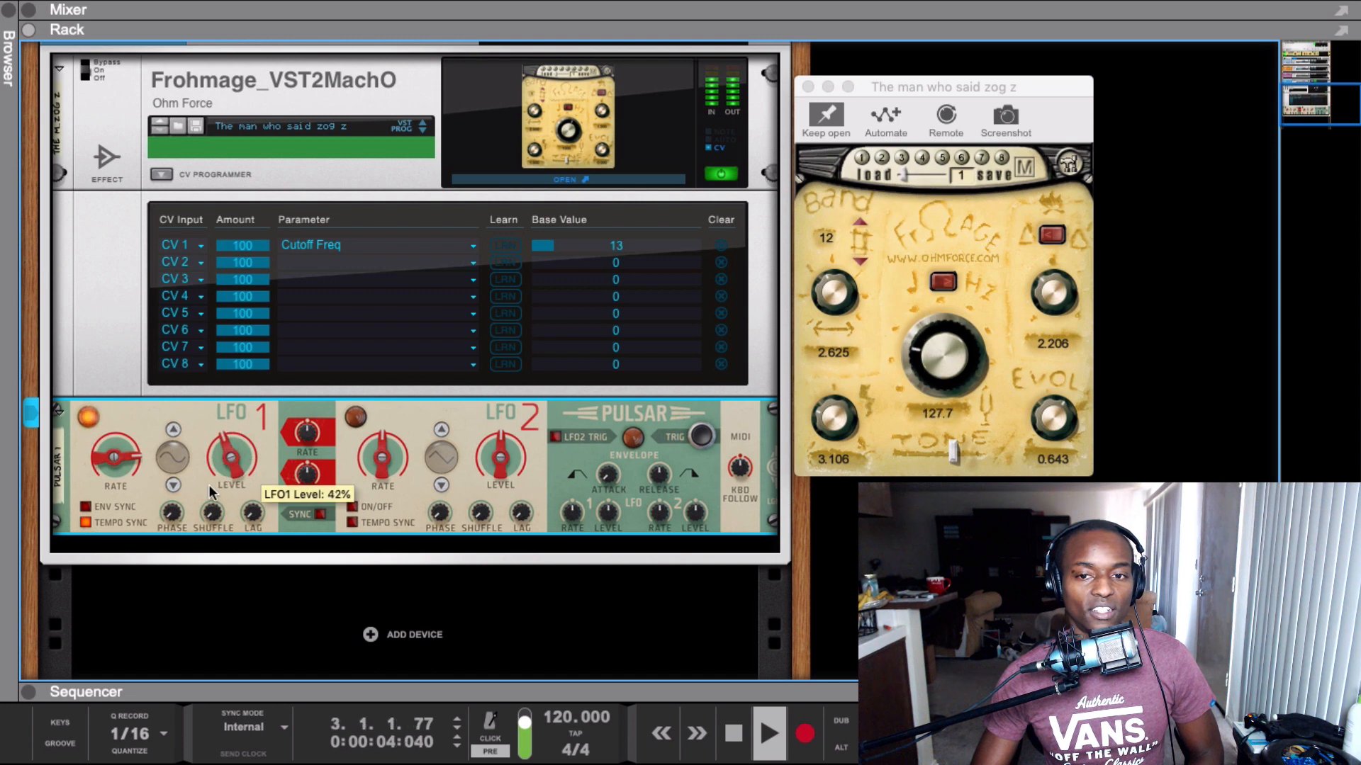
# Raise Frohmage's cutoff to a CV 1 base value of 46, lower that base value to 26, and stop playback
pyautogui.click(953, 368)
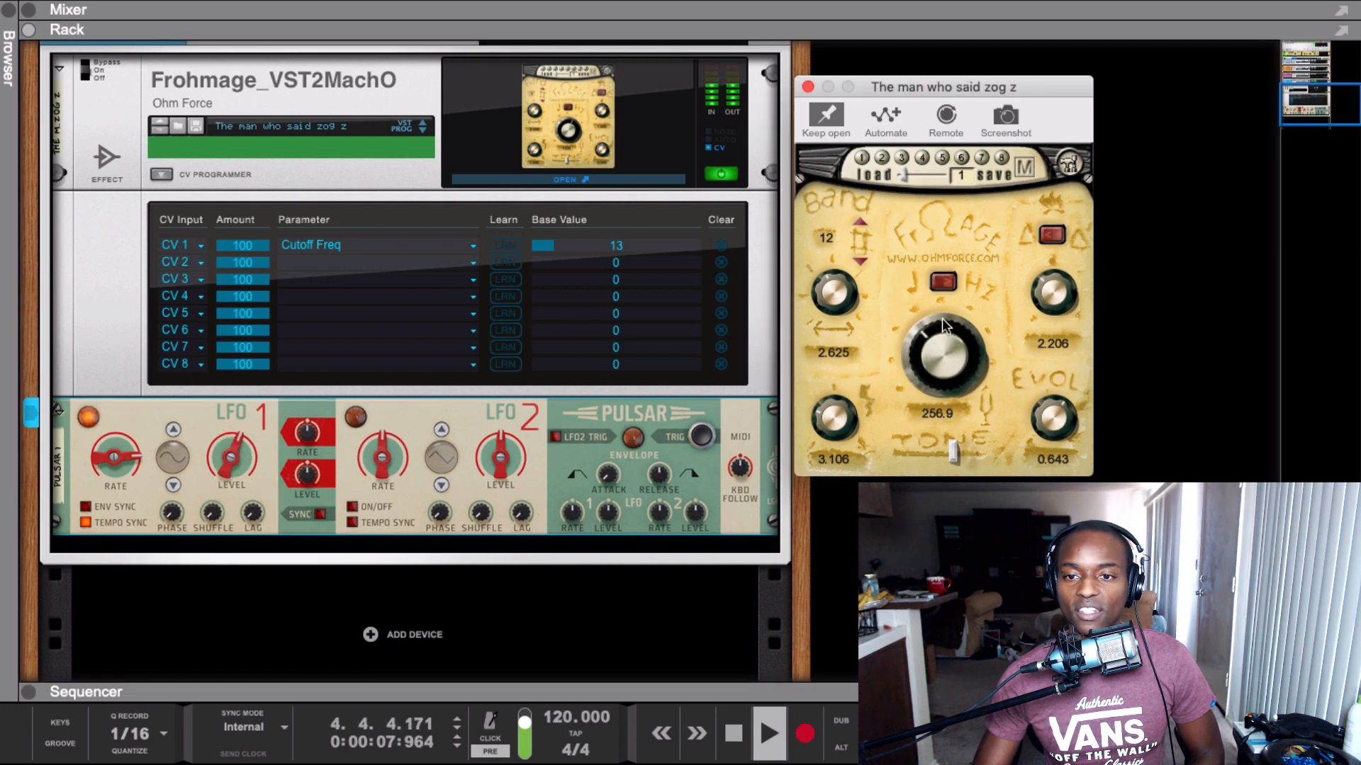
pyautogui.moveTo(943, 356); pyautogui.dragTo(943, 319)
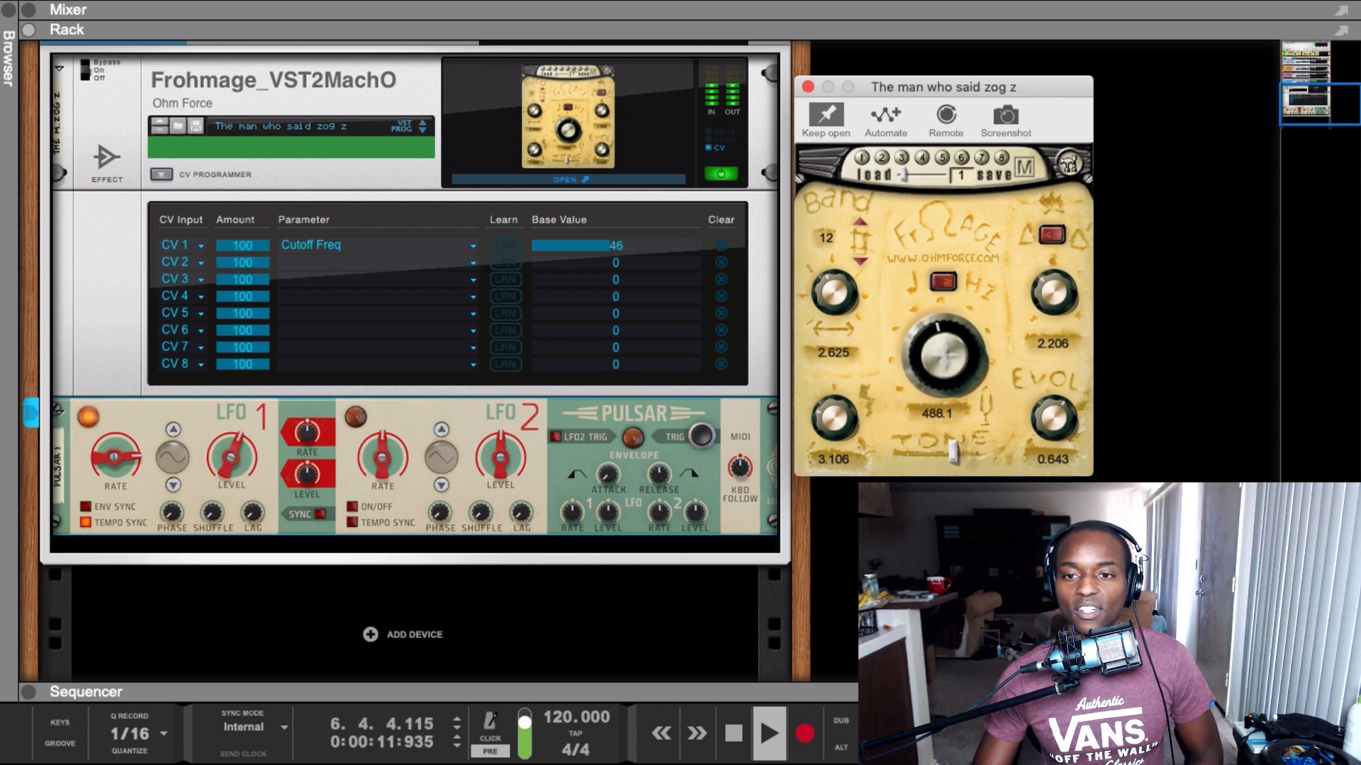
pyautogui.moveTo(564, 245); pyautogui.dragTo(560, 269)
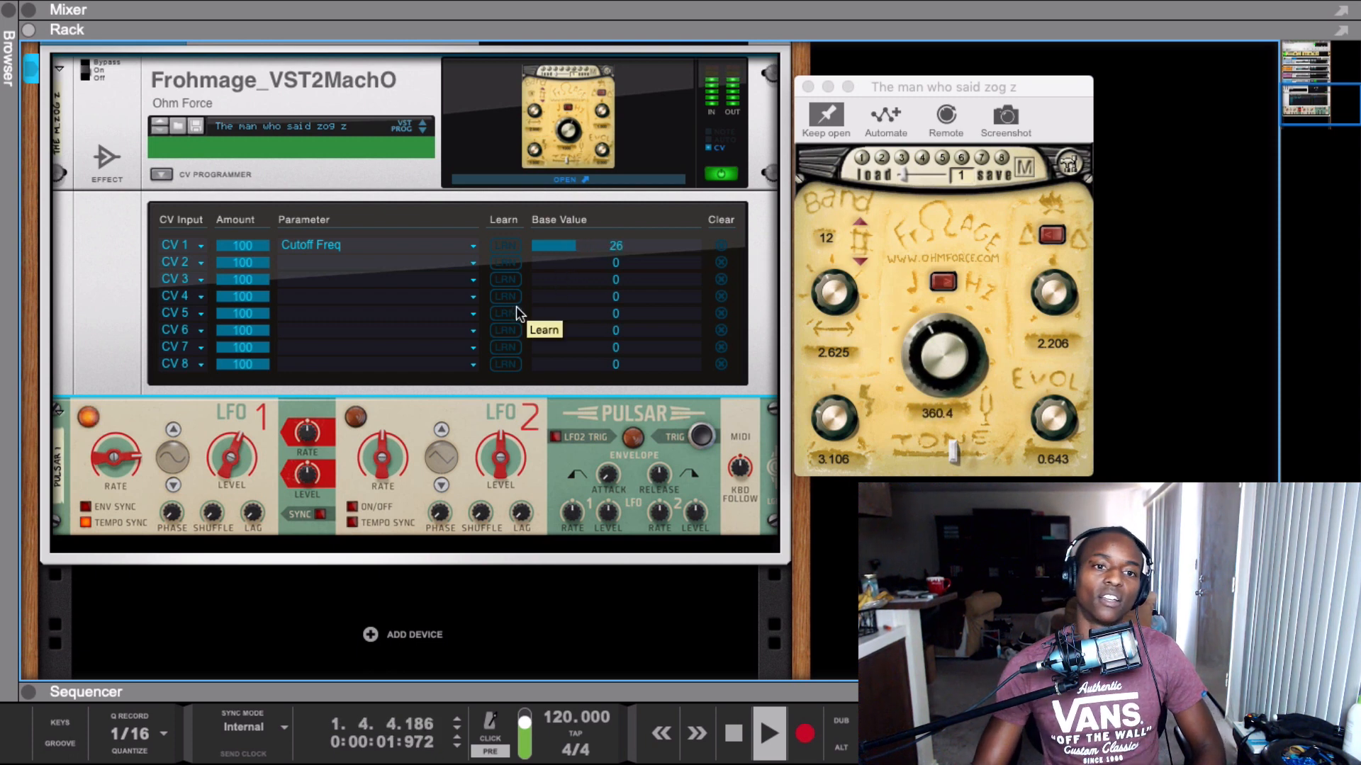
pyautogui.press('space')
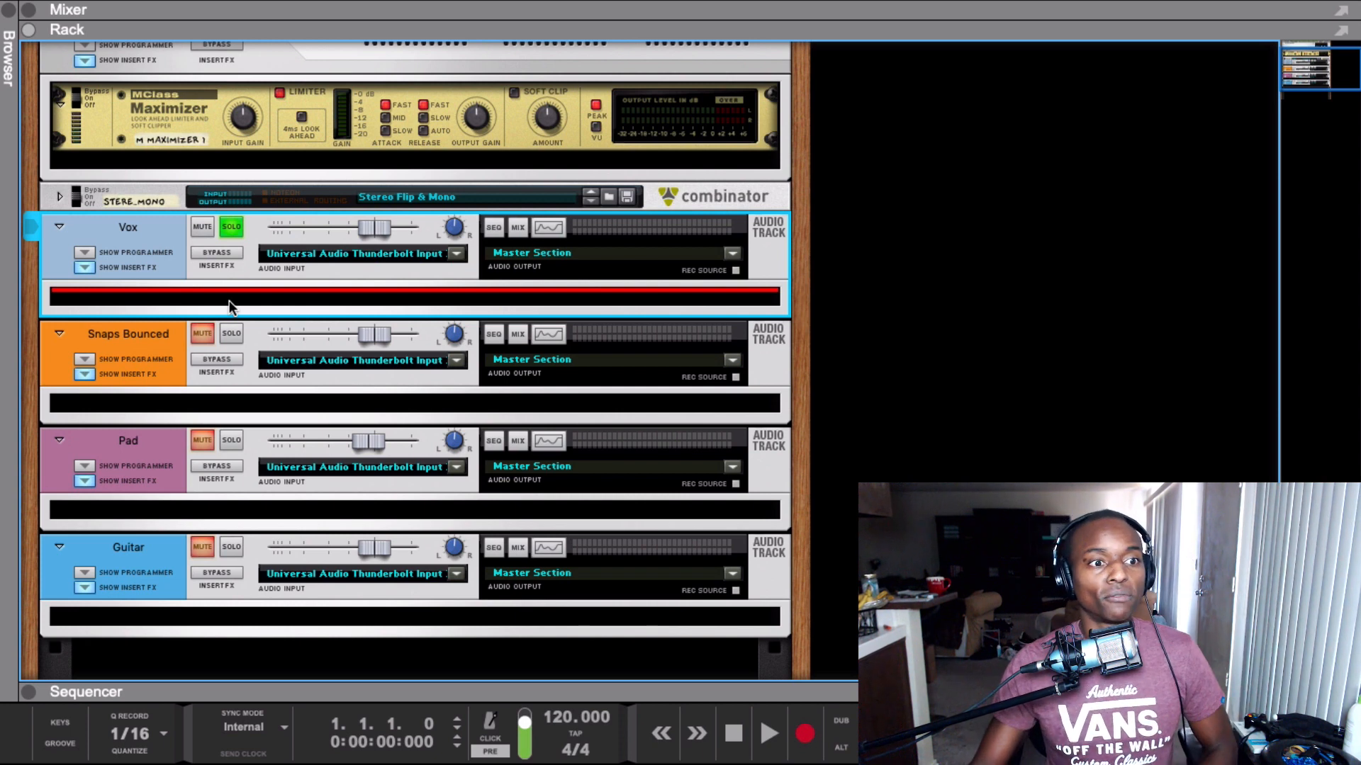
# Insert the Quasar Stereo Slapper.cmb patch from Quasar Patches below the Vox track and close the browser
pyautogui.click(16, 95)
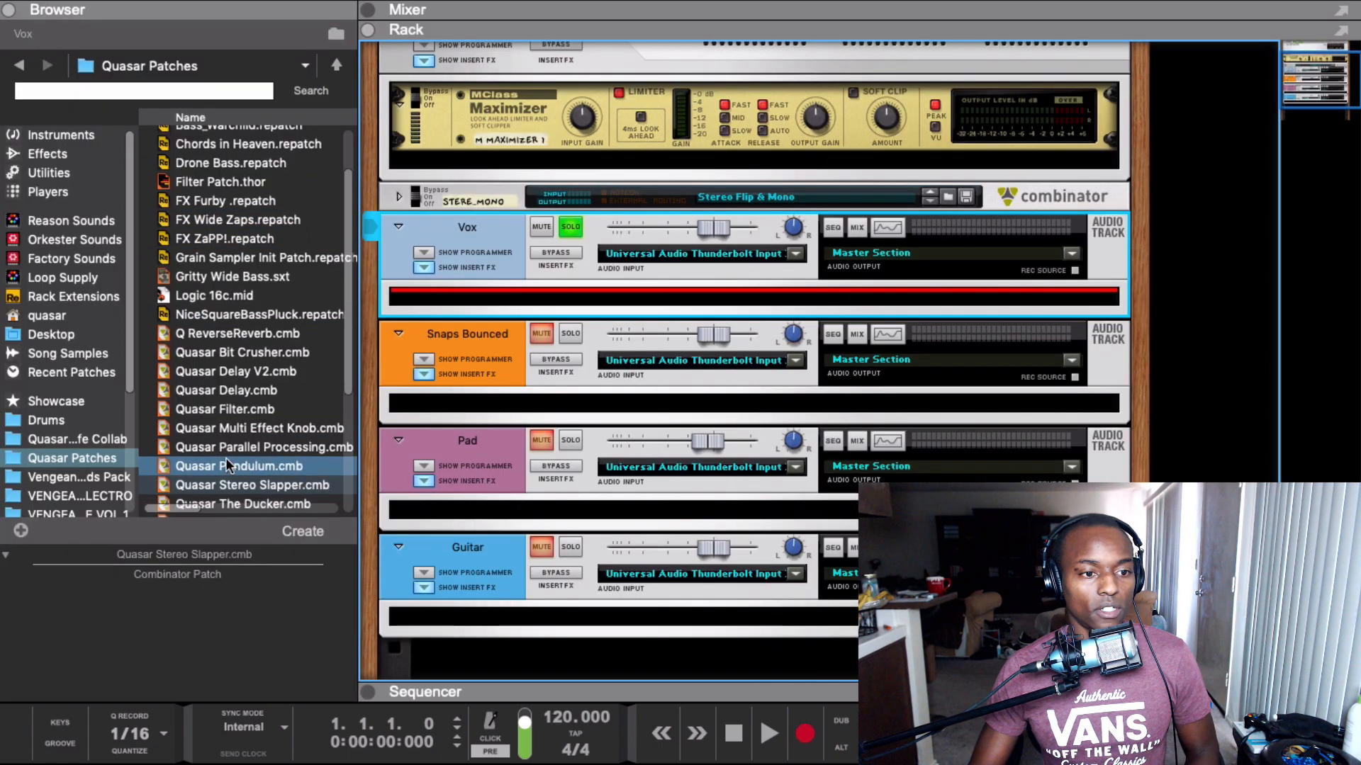
pyautogui.scroll(-1, 261, 491)
pyautogui.moveTo(257, 483)
pyautogui.mouseDown()
pyautogui.moveTo(641, 322)
pyautogui.moveTo(644, 306)
pyautogui.mouseUp()
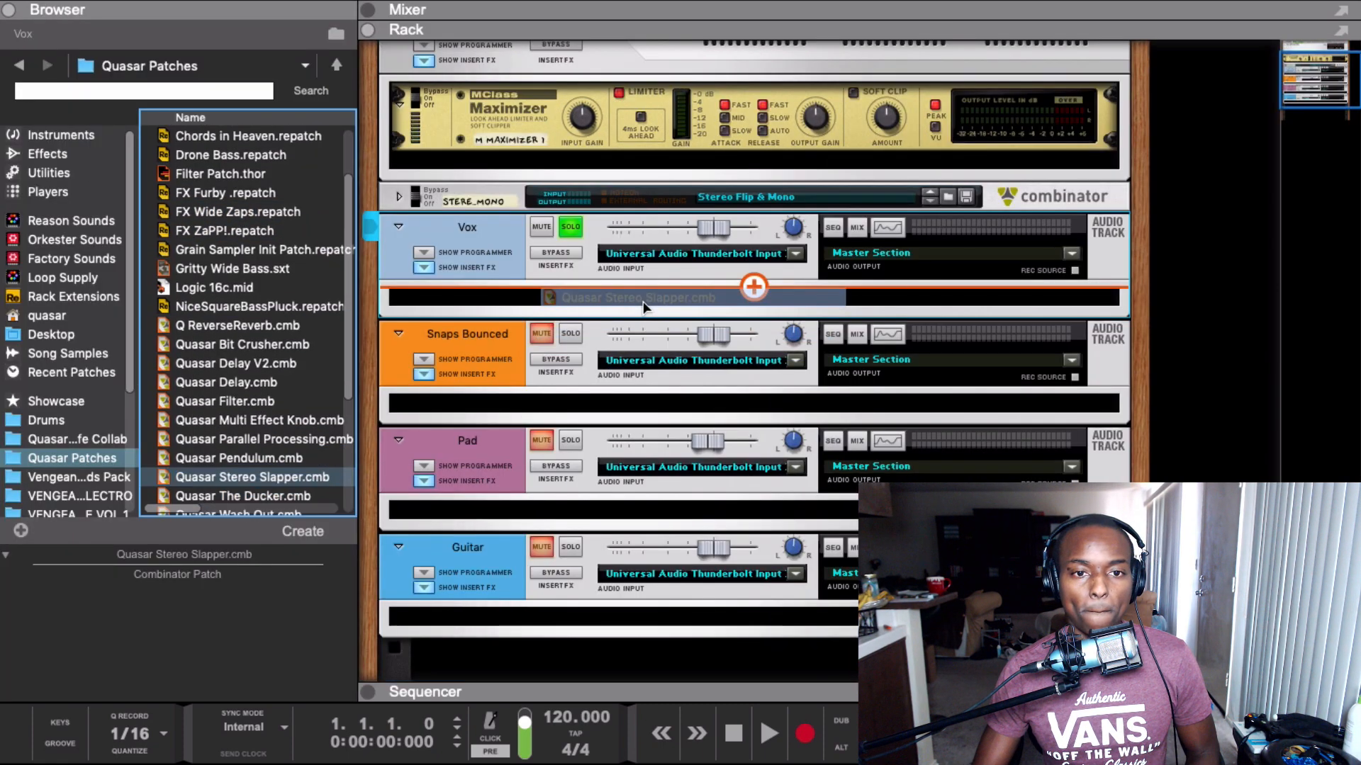
pyautogui.click(249, 9)
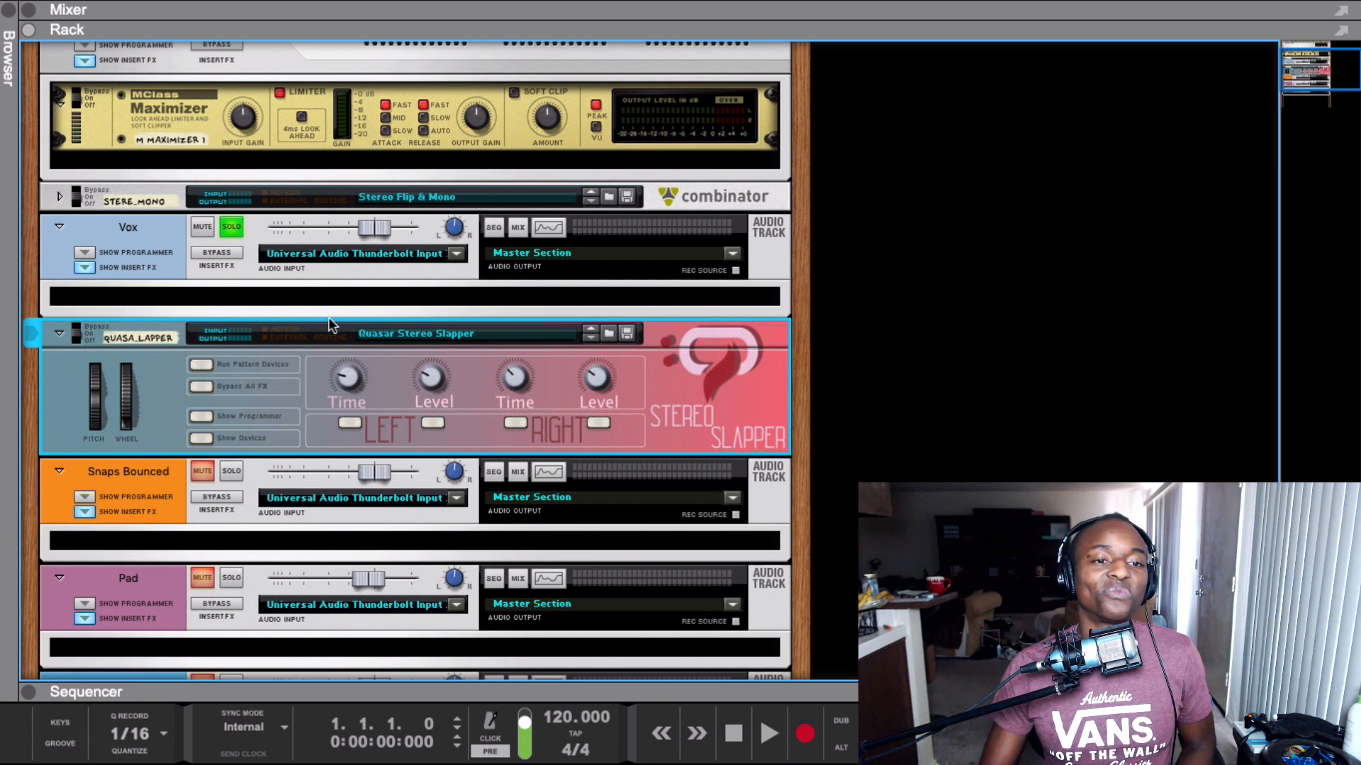
# Compare the Vox playback with its insert effects bypassed and with Stereo Slapper active
pyautogui.click(226, 252)
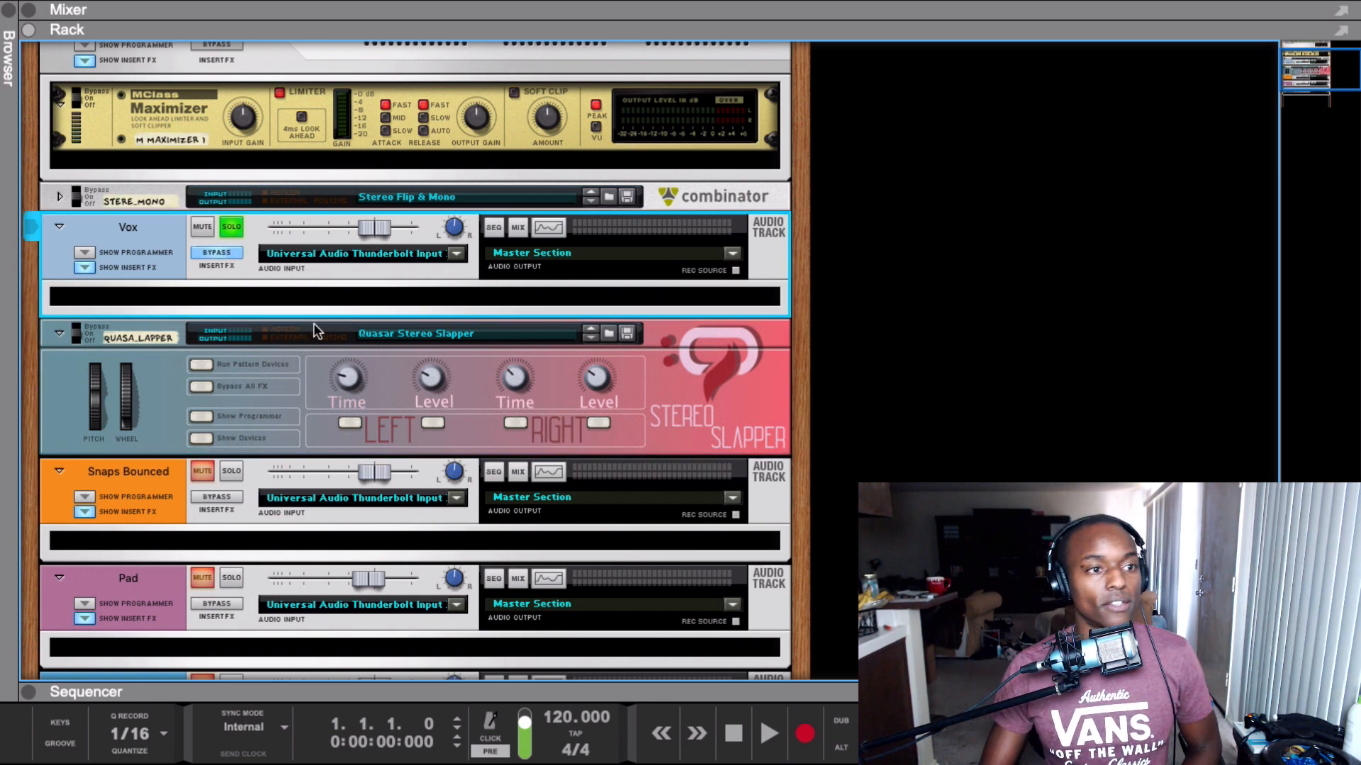
pyautogui.press('space')
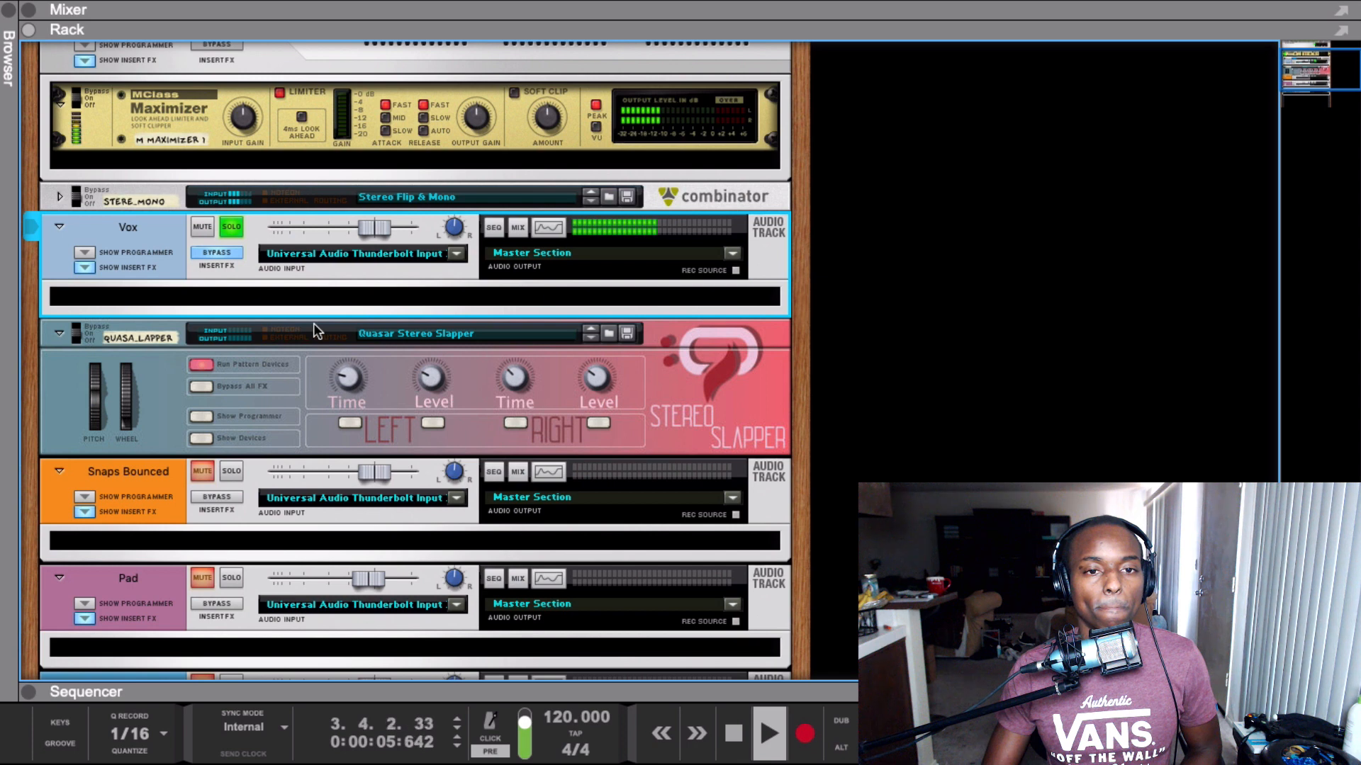
pyautogui.press('space')
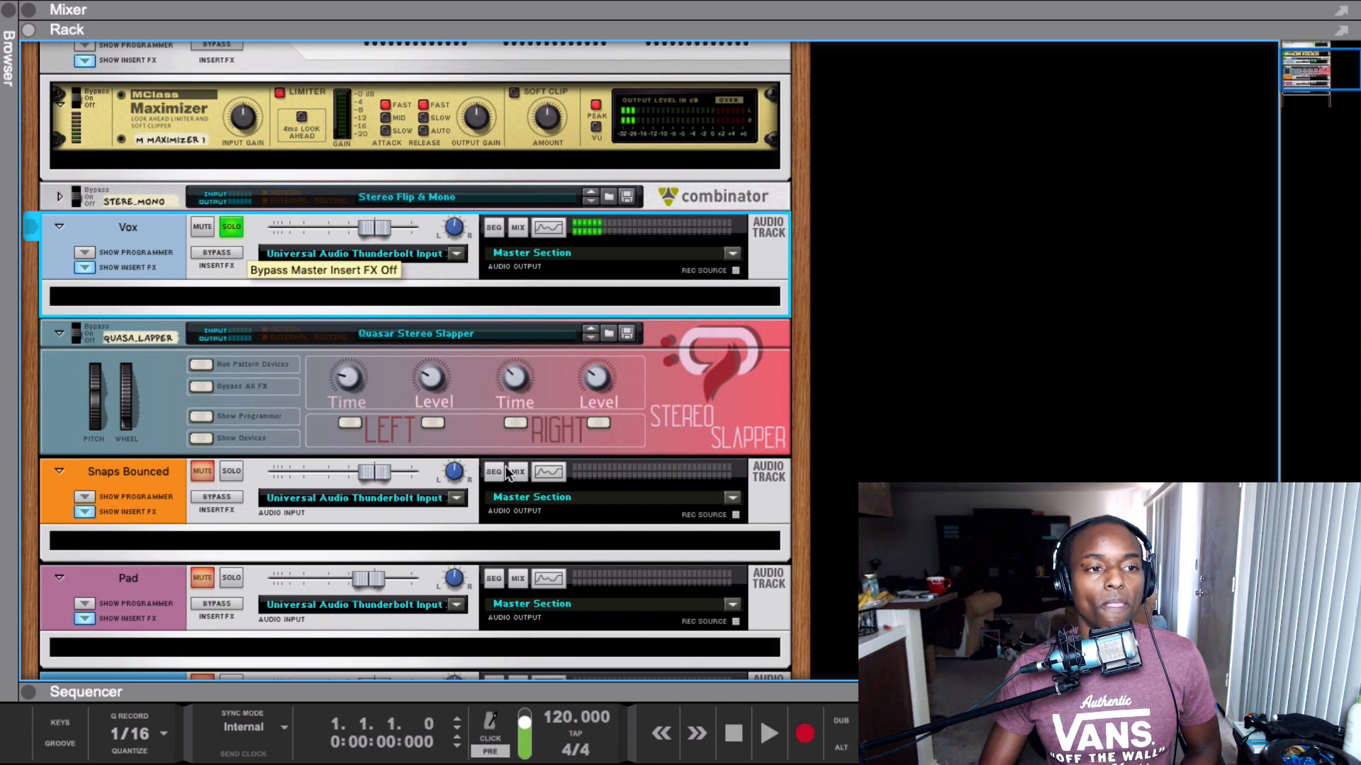
pyautogui.press('space')
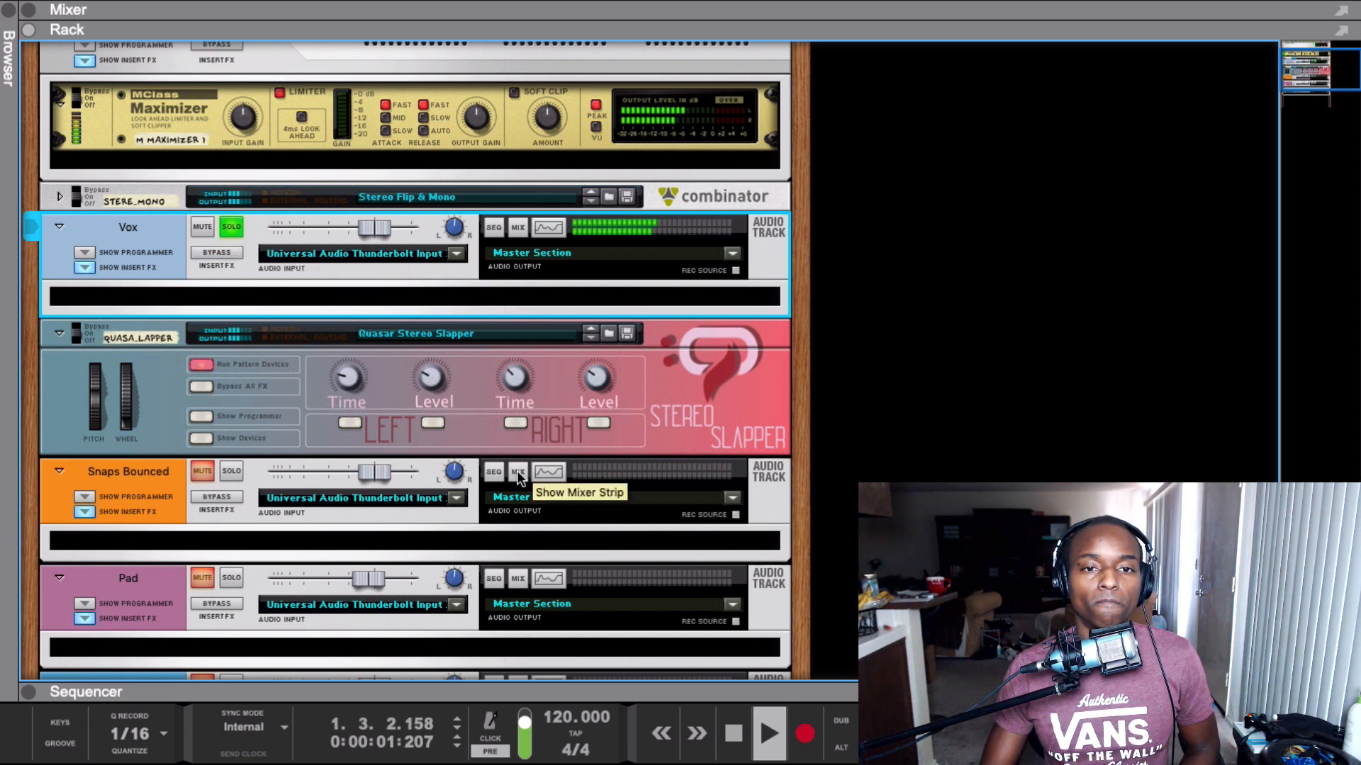
# Turn both Stereo Slapper levels down to minimum, then raise the left Level to 26 and play the vocal
pyautogui.click(431, 378)
pyautogui.press('space')
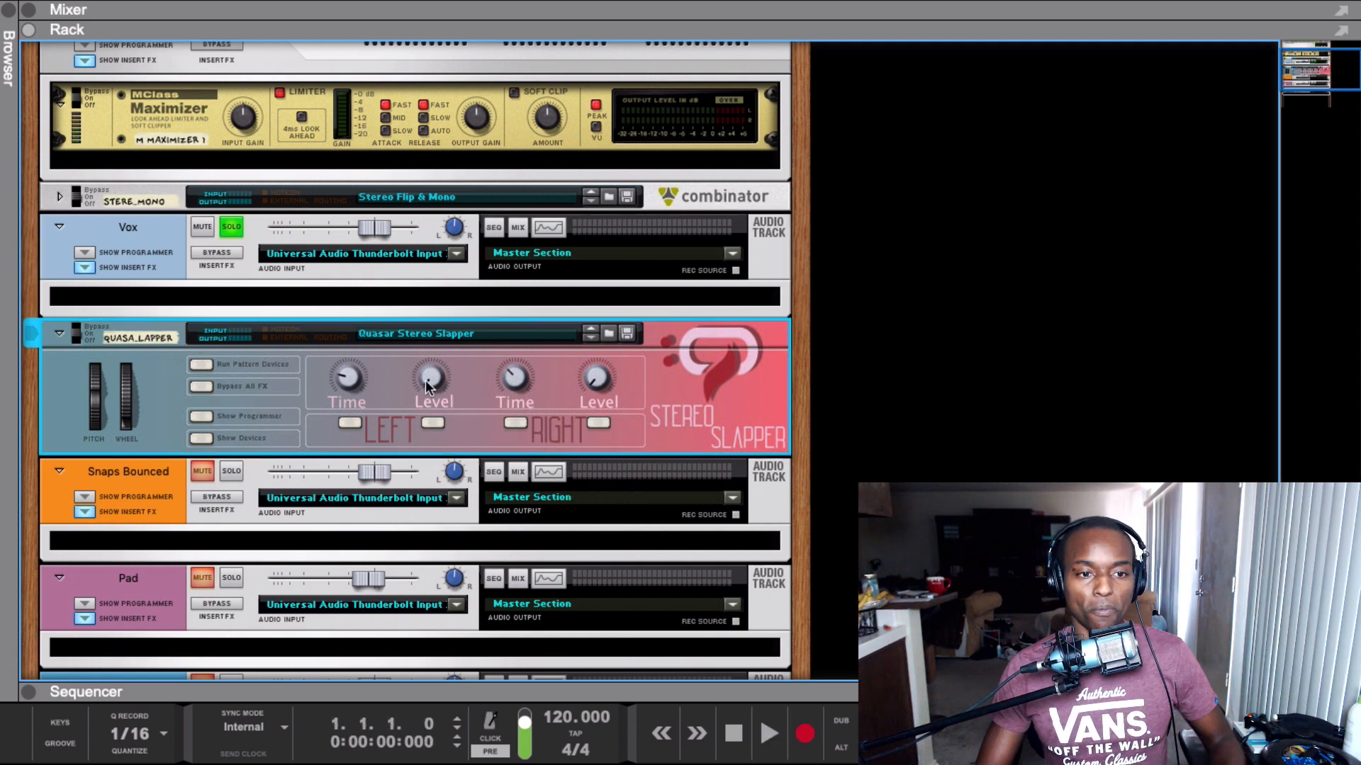
pyautogui.press('space')
pyautogui.moveTo(429, 374)
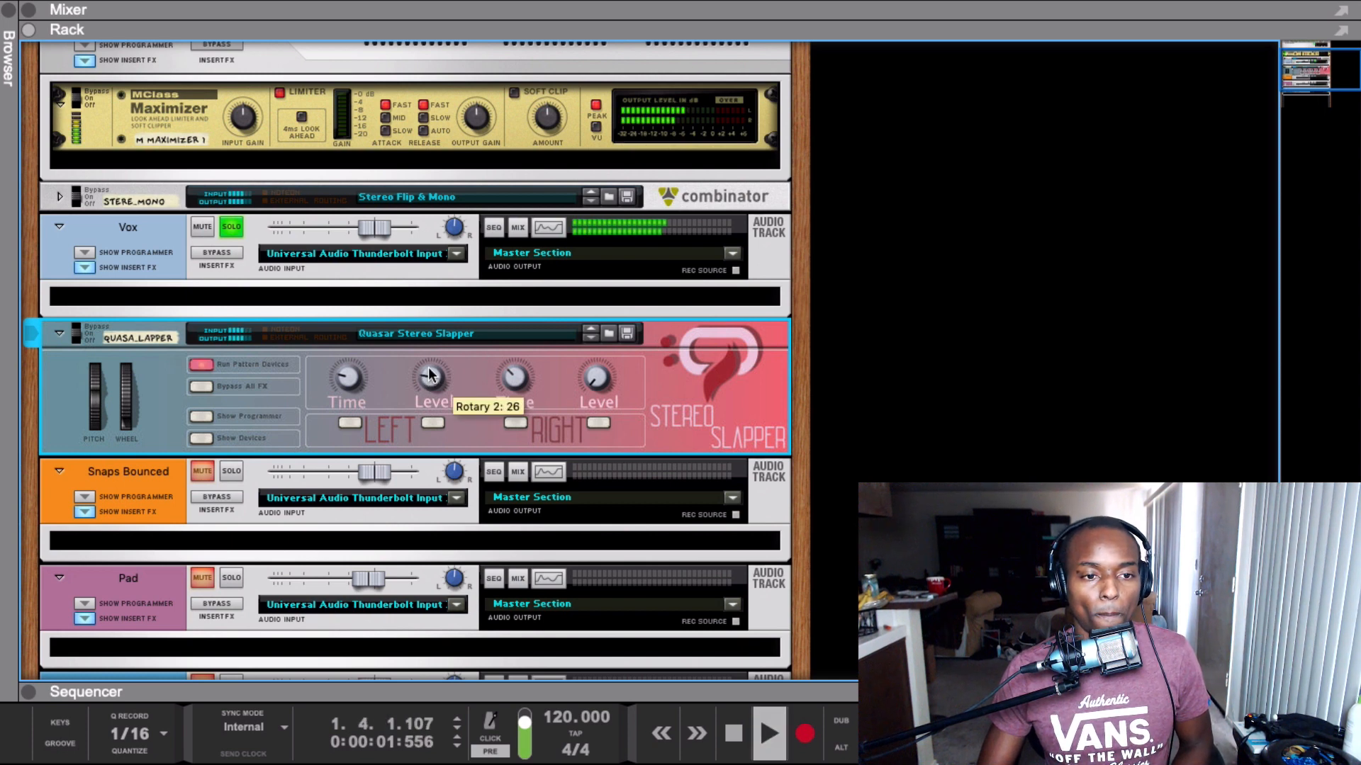
pyautogui.press('space')
# Sweep Stereo Slapper's left Time control down to minimum and back up to 63
pyautogui.moveTo(347, 375)
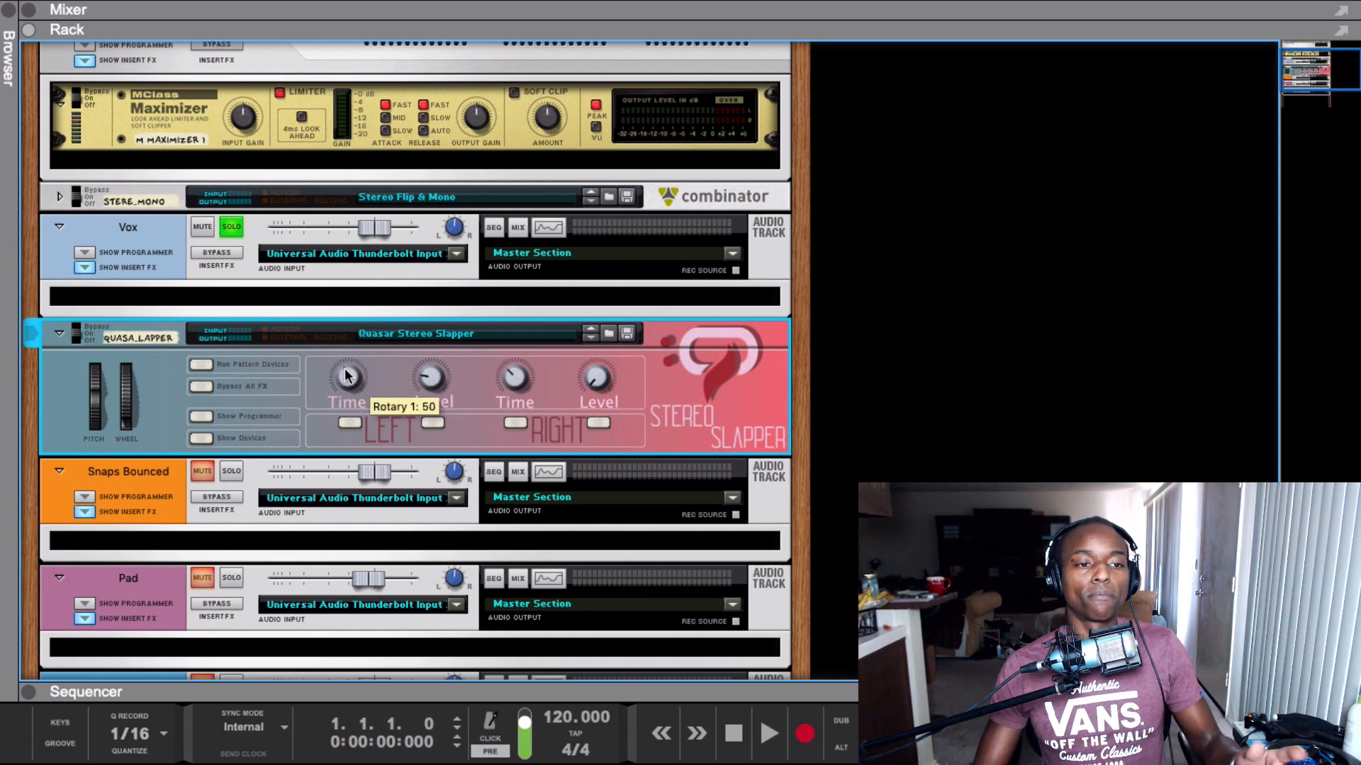
pyautogui.moveTo(346, 371); pyautogui.dragTo(346, 273)
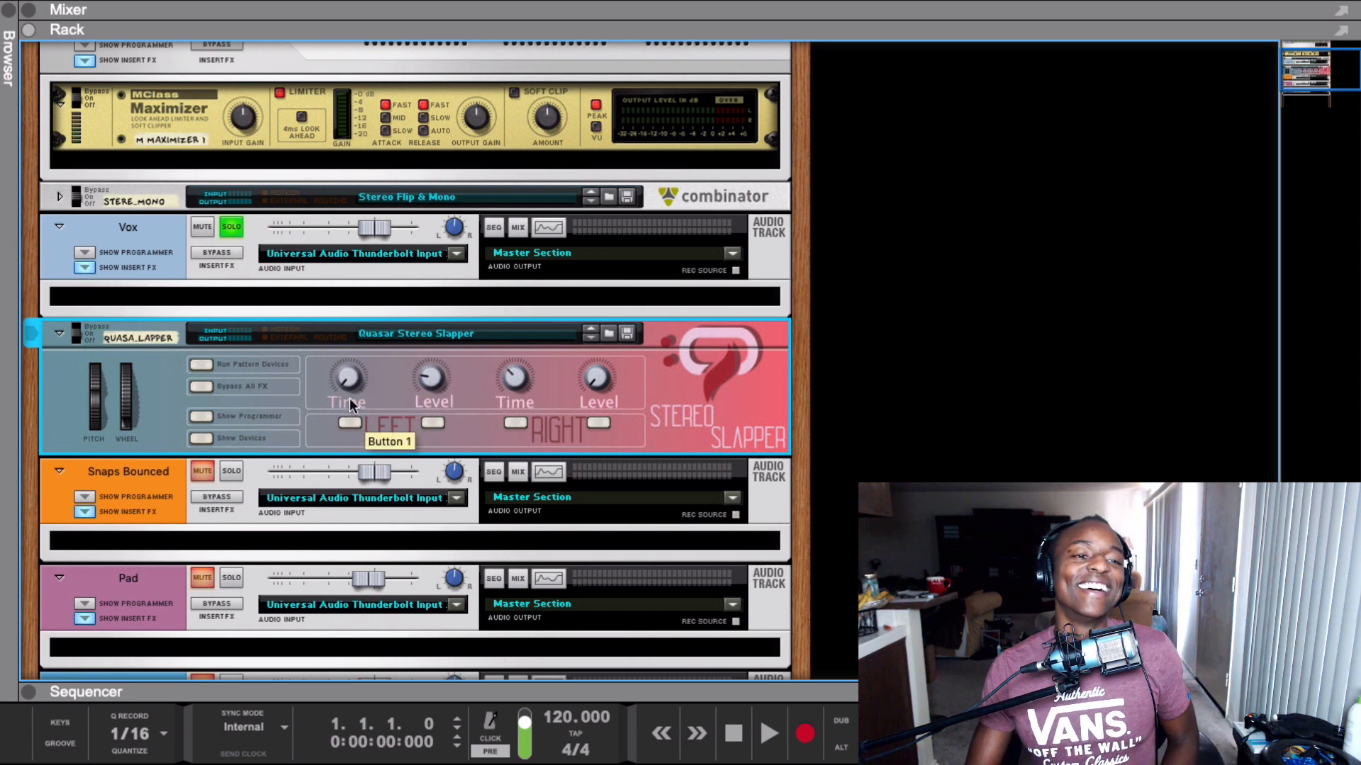
pyautogui.moveTo(342, 372)
pyautogui.mouseDown()
pyautogui.moveTo(333, 393)
pyautogui.moveTo(343, 355)
pyautogui.mouseUp()
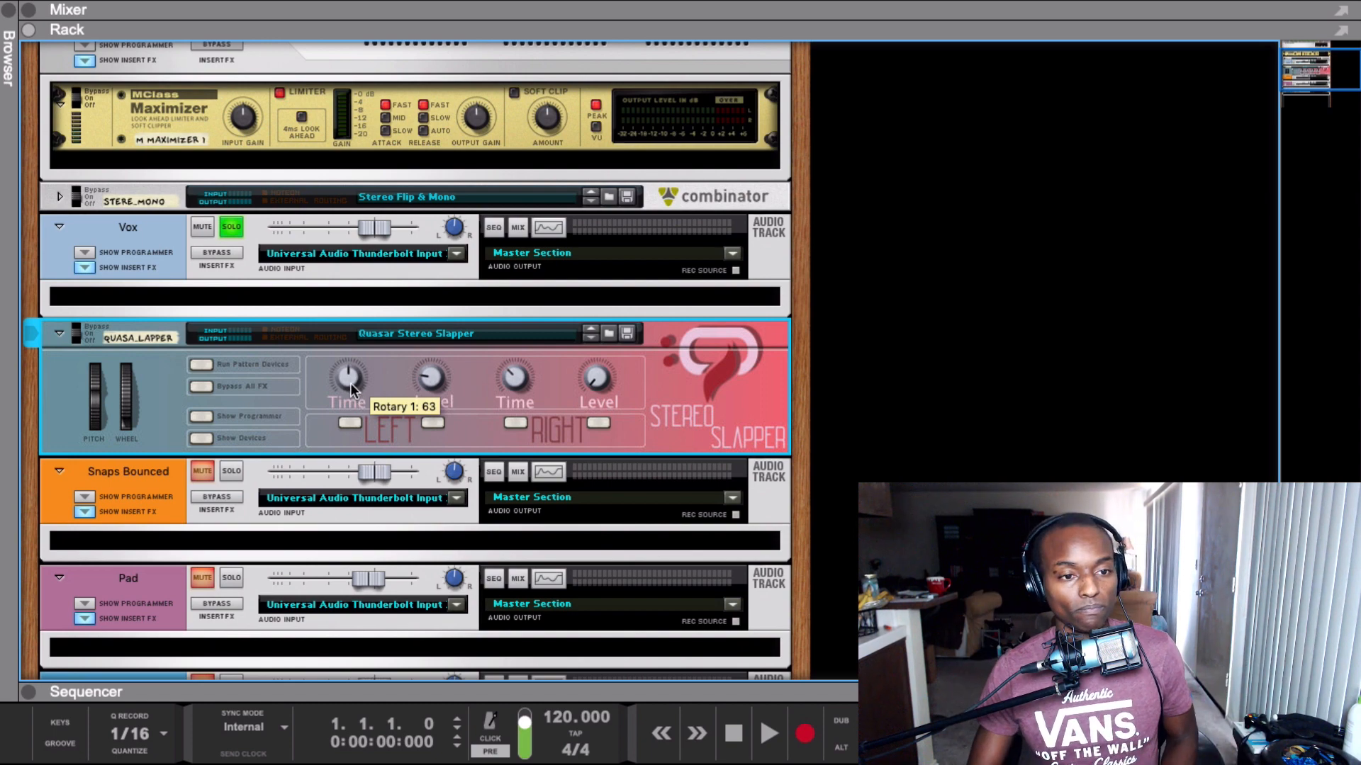
# Show Stereo Slapper's internal devices, adjust the left Time against the DDL-1 delay, and hide the devices again
pyautogui.click(293, 437)
pyautogui.moveTo(345, 150); pyautogui.dragTo(349, 105)
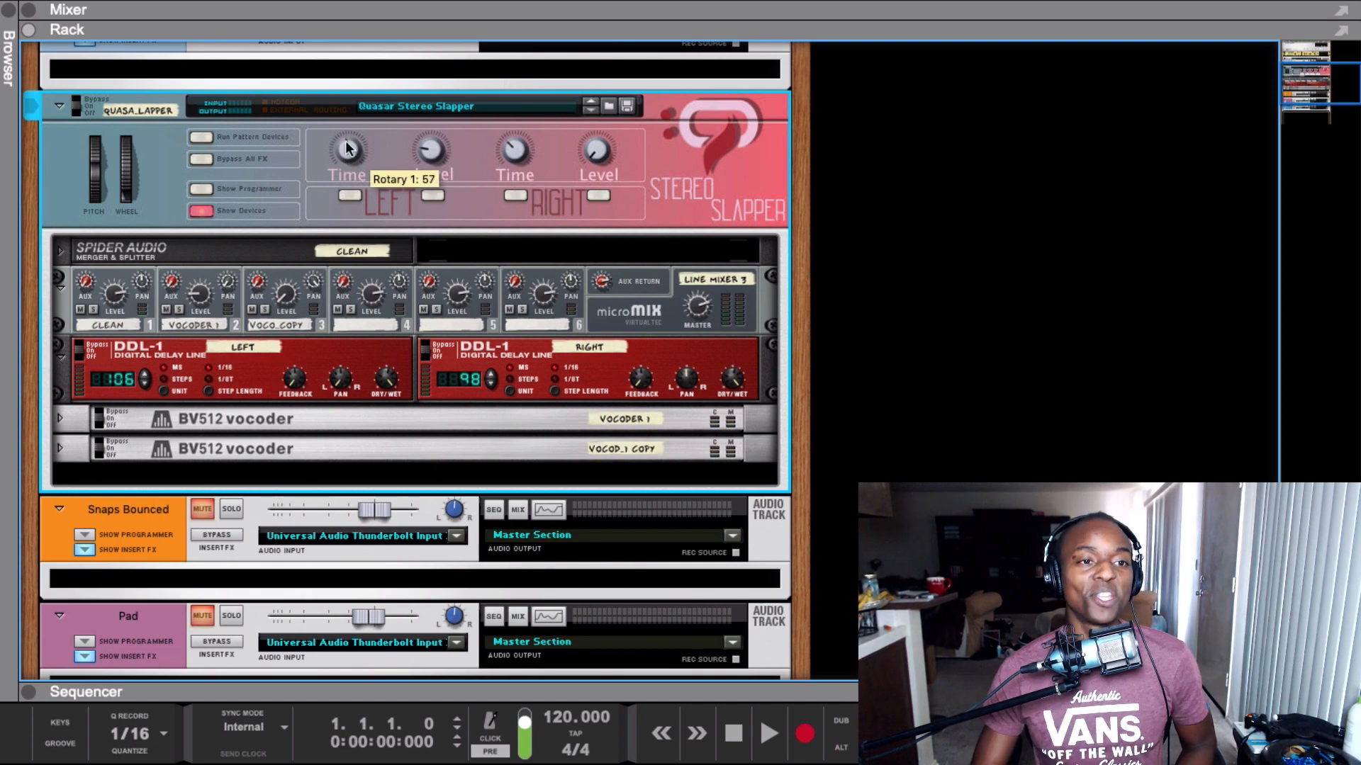
pyautogui.click(211, 211)
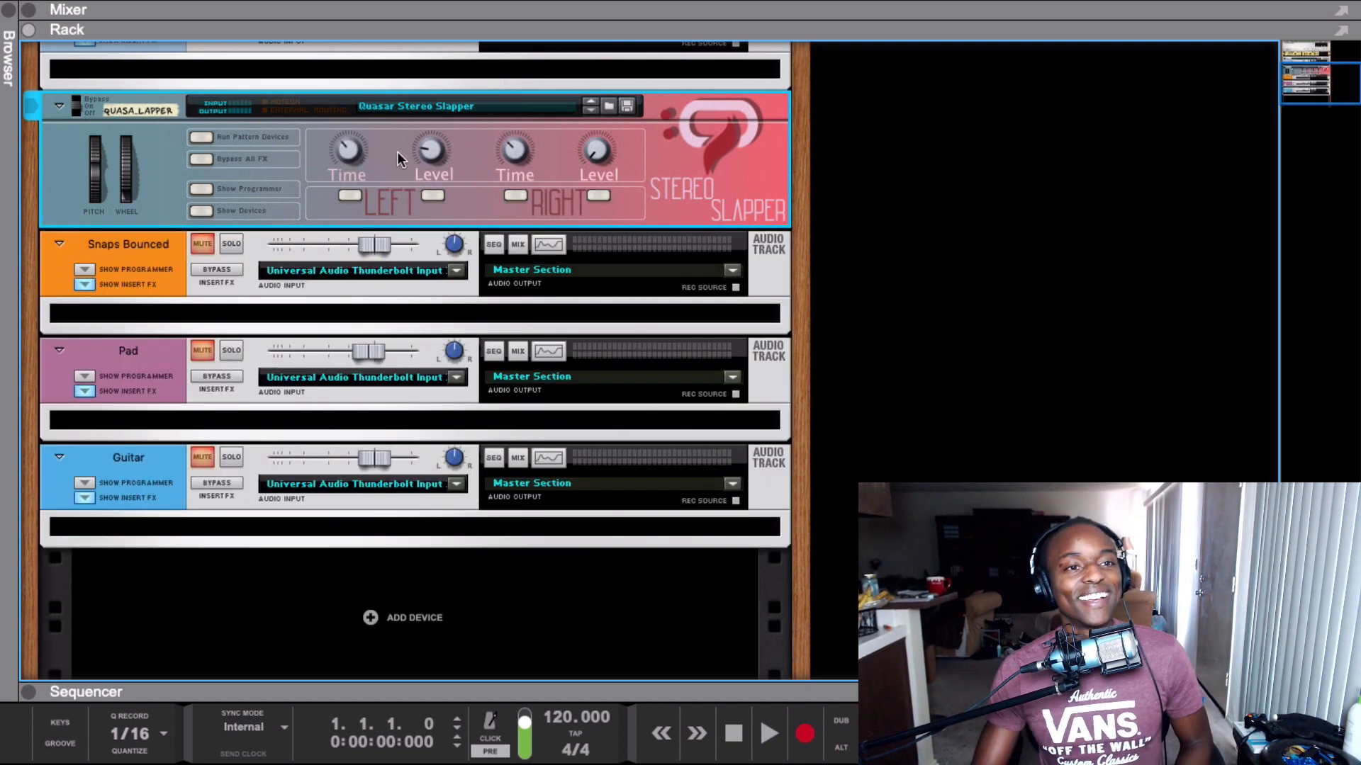
pyautogui.scroll(3, 393, 151)
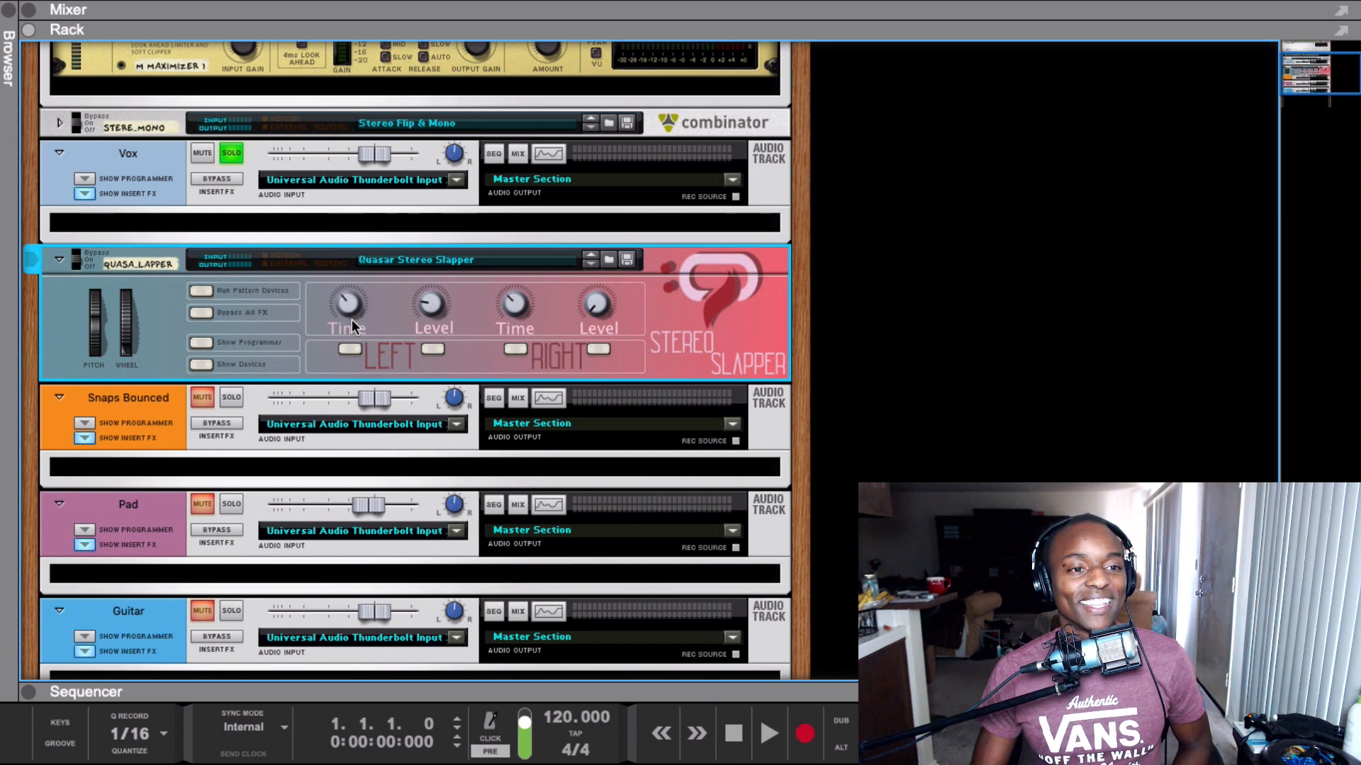
# Play the vocal and adjust Stereo Slapper's left Time and right controls by ear, bringing the left Level to 20
pyautogui.press('space')
pyautogui.moveTo(347, 306); pyautogui.dragTo(354, 315)
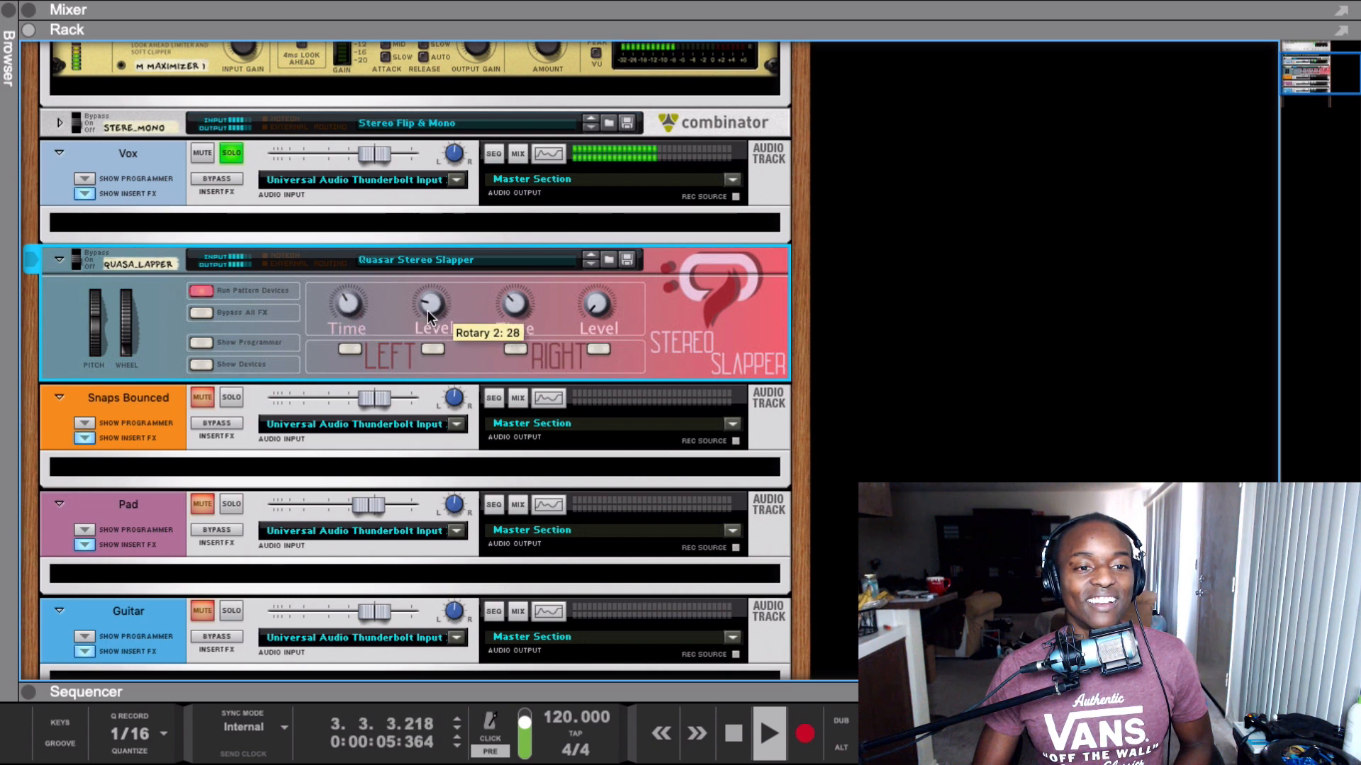
pyautogui.press('space')
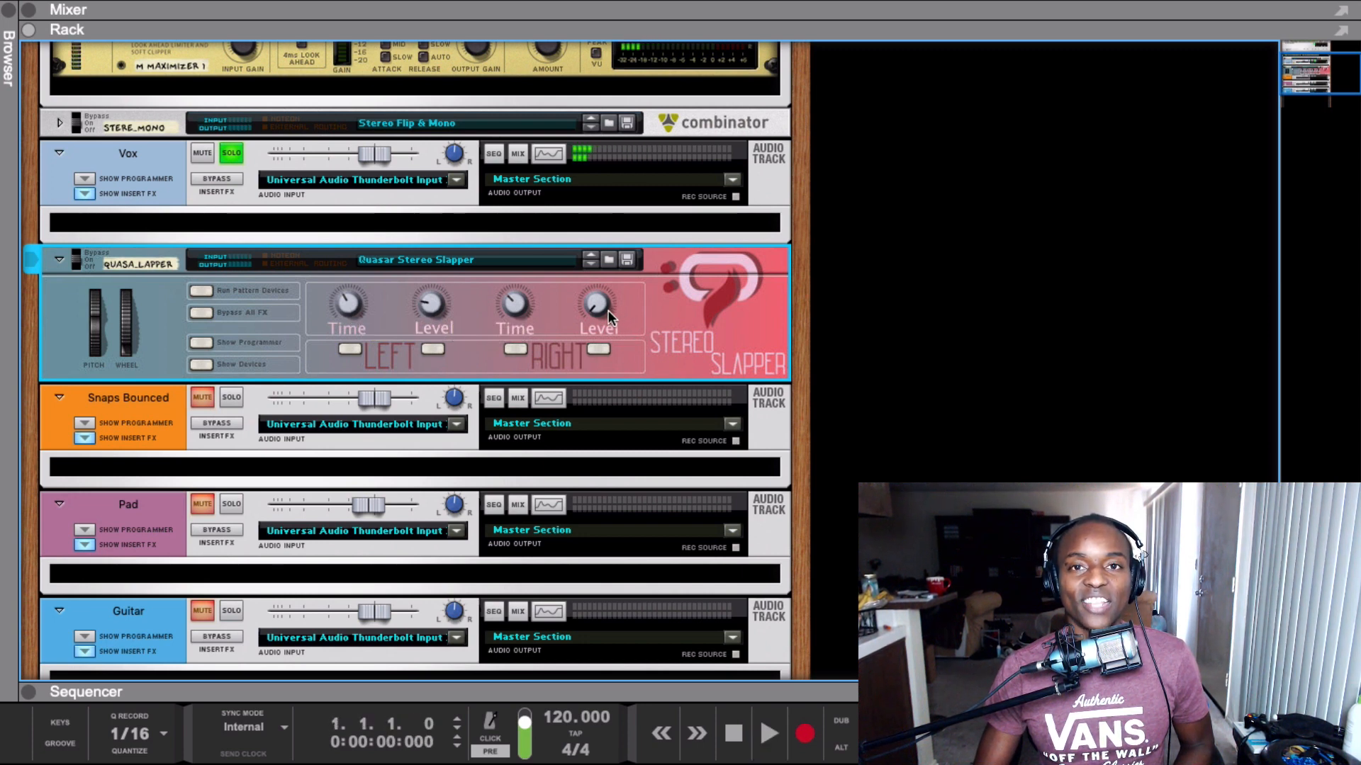
pyautogui.press('space')
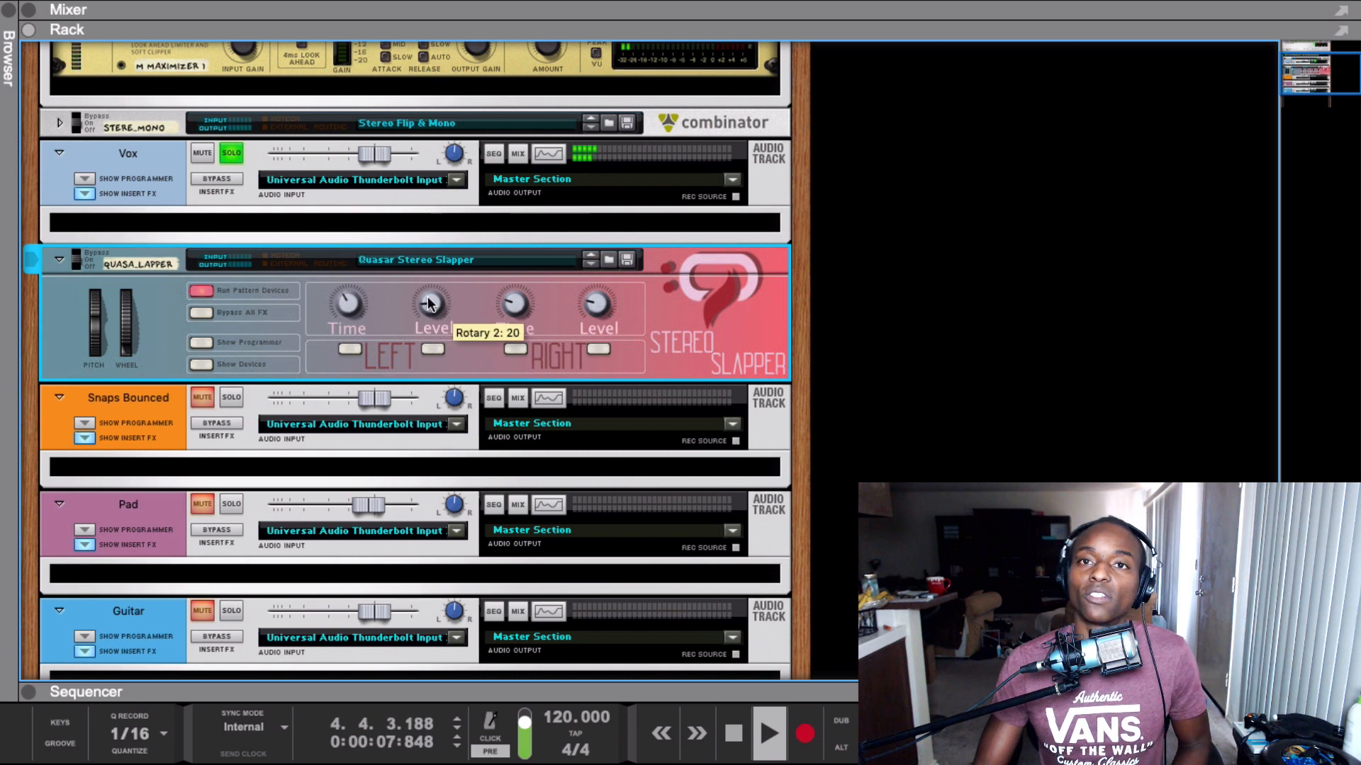
pyautogui.press('space')
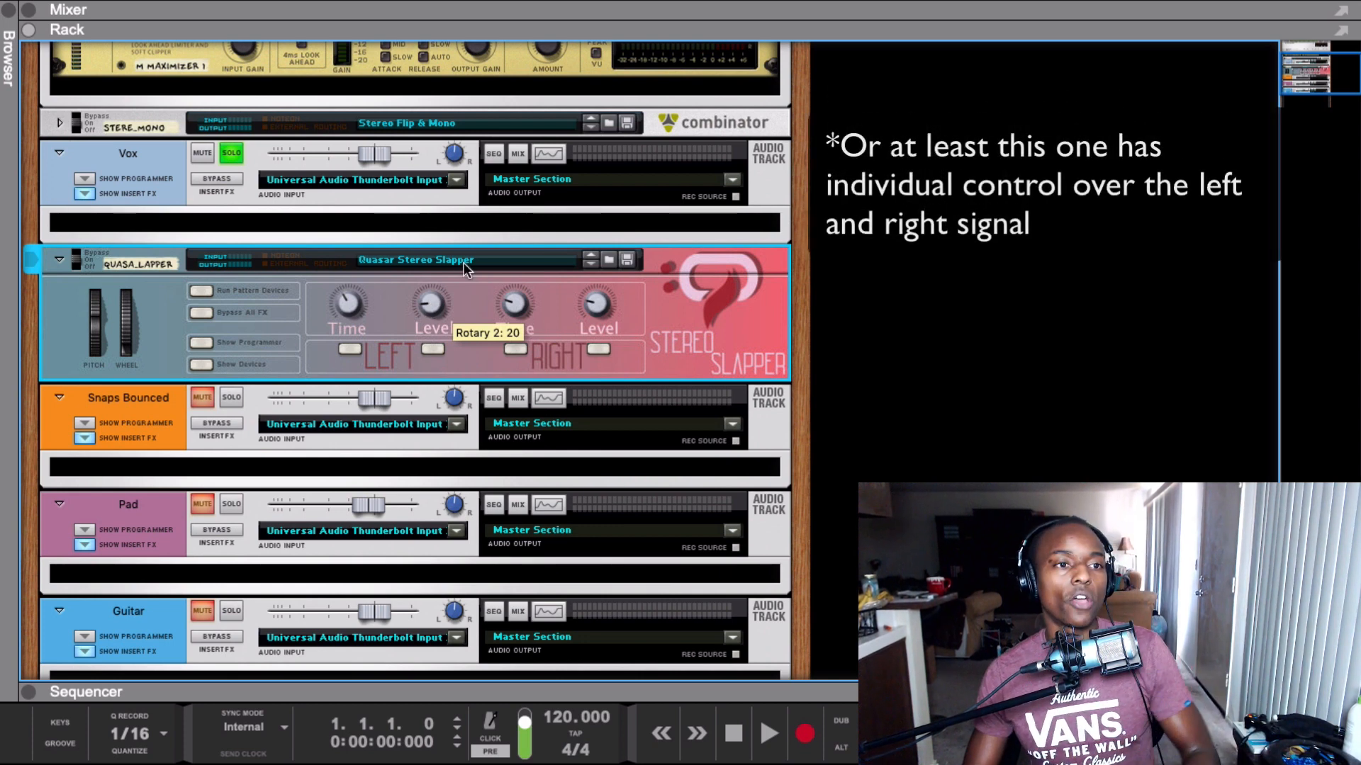
# Add a Spider Audio Merger & Splitter to the Vox track's insert effects area
pyautogui.click(366, 225)
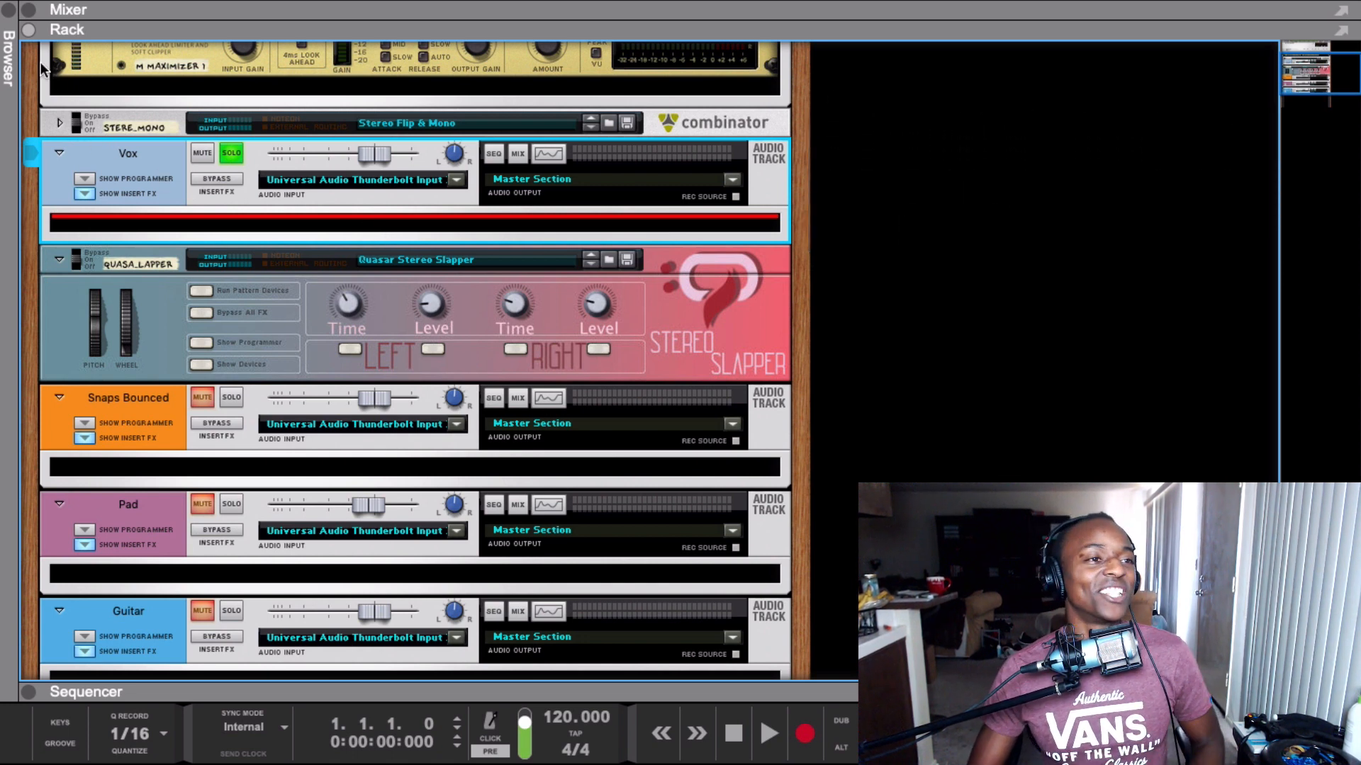
pyautogui.doubleClick(241, 224)
pyautogui.click(71, 172)
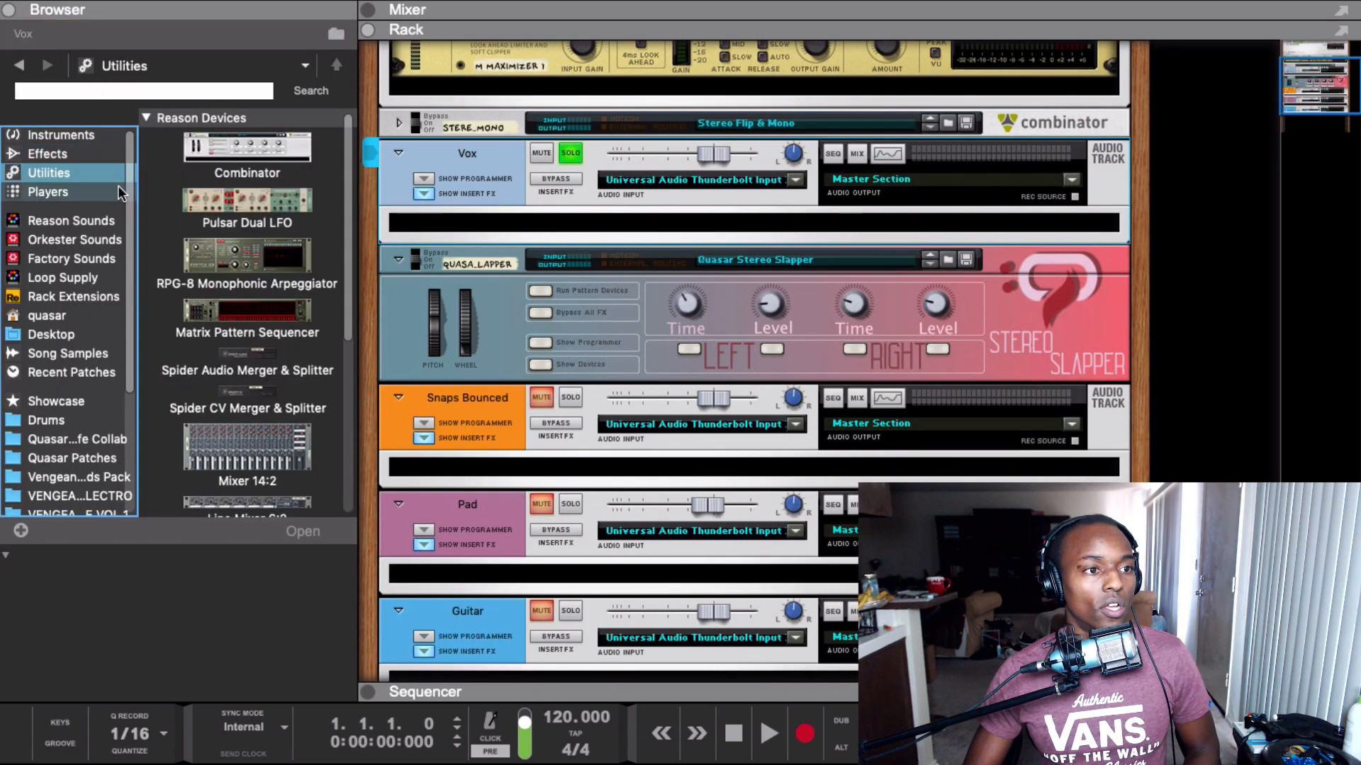
pyautogui.moveTo(239, 368); pyautogui.dragTo(554, 221)
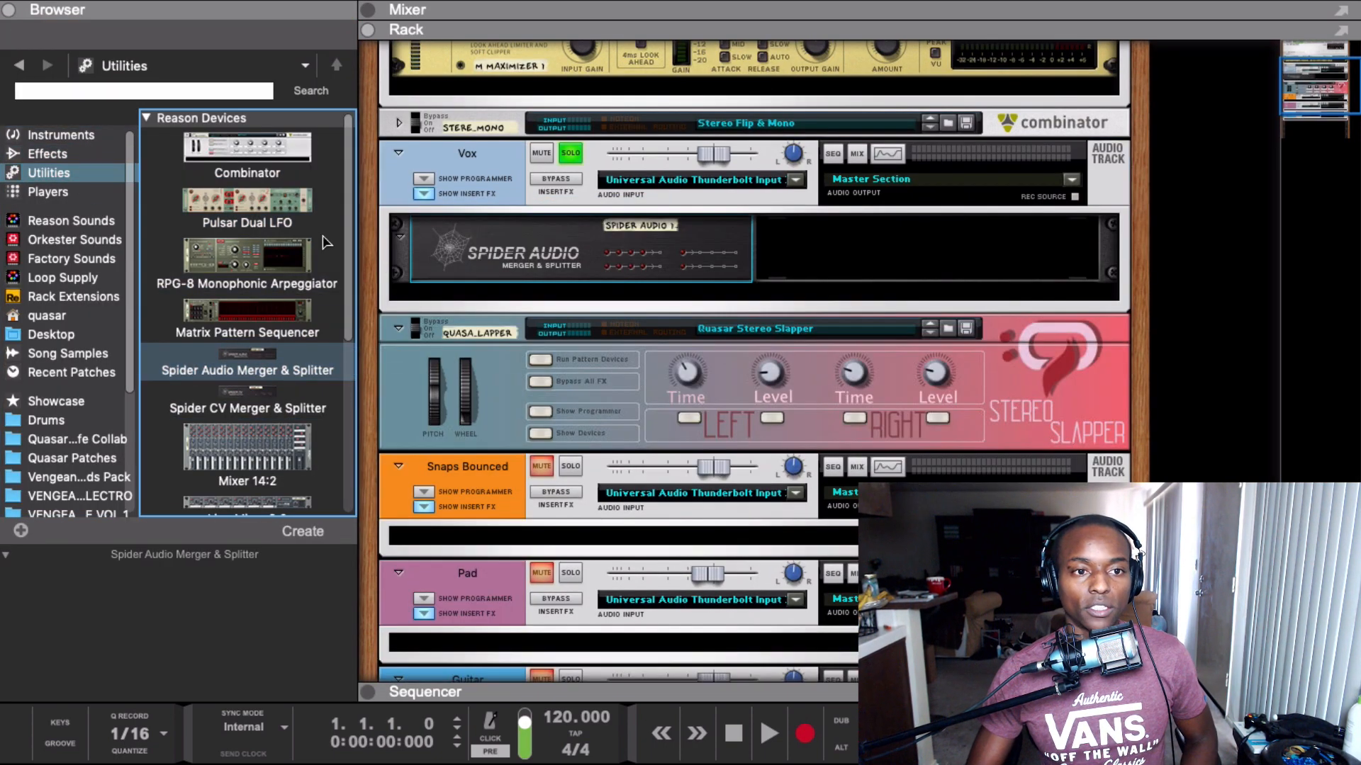
# Add the DimensionExpander effect to the Vox inserts below the Spider Audio
pyautogui.click(83, 156)
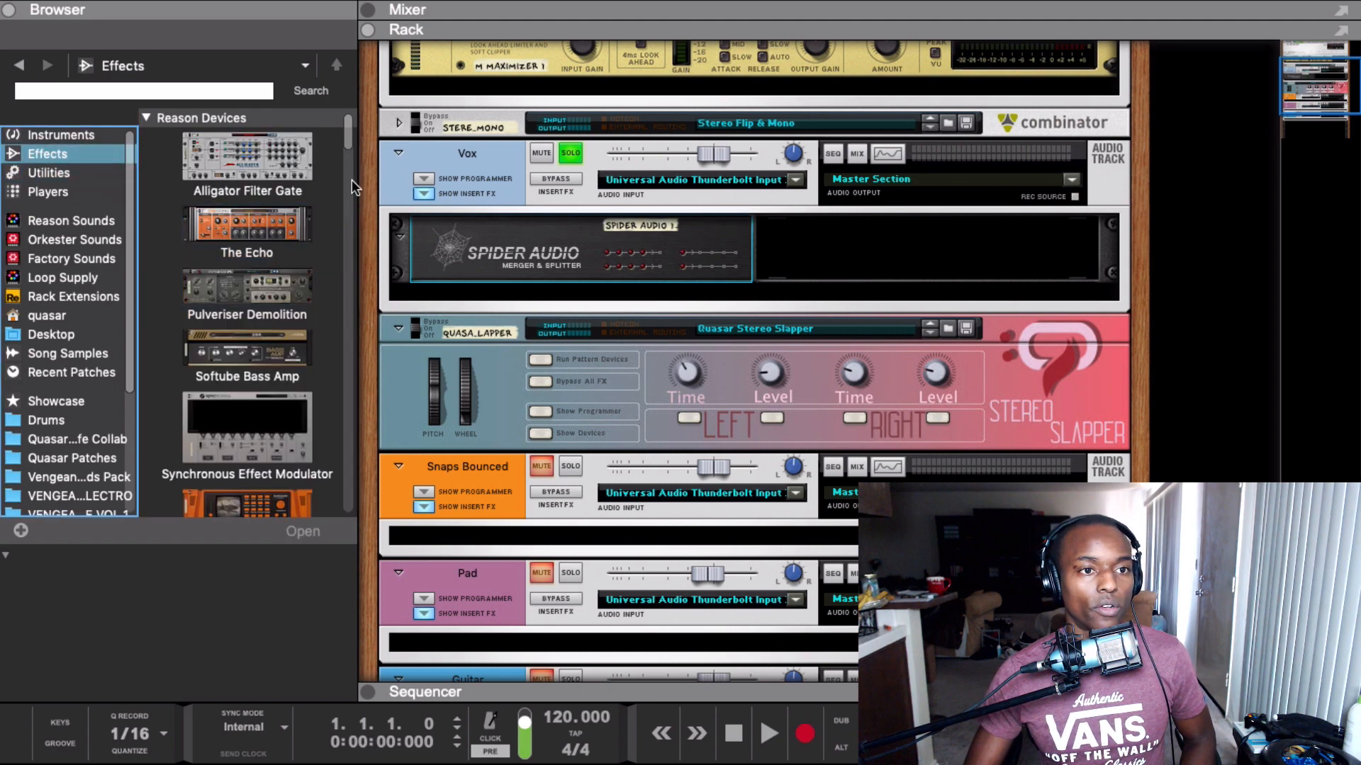
pyautogui.moveTo(346, 136); pyautogui.dragTo(315, 571)
pyautogui.click(241, 207)
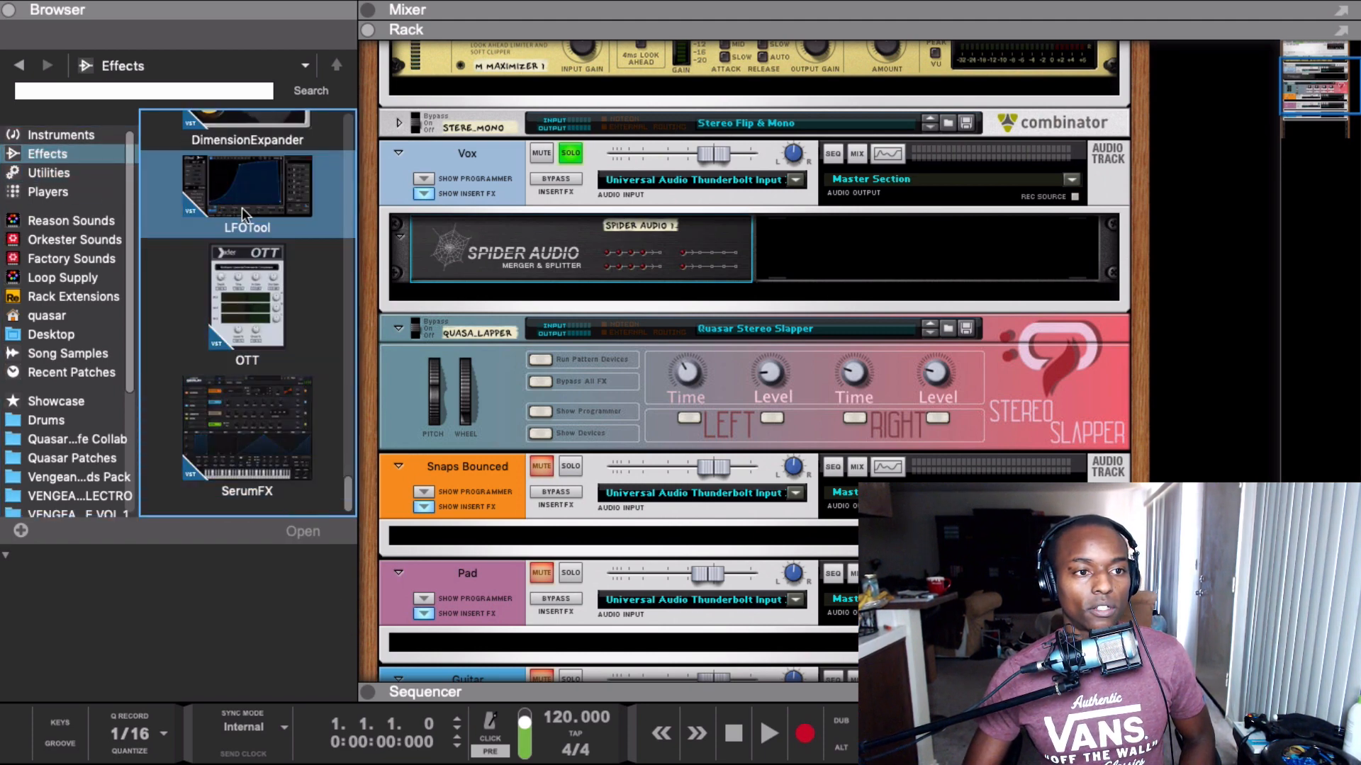
pyautogui.scroll(1, 241, 180)
pyautogui.moveTo(246, 153); pyautogui.dragTo(904, 293)
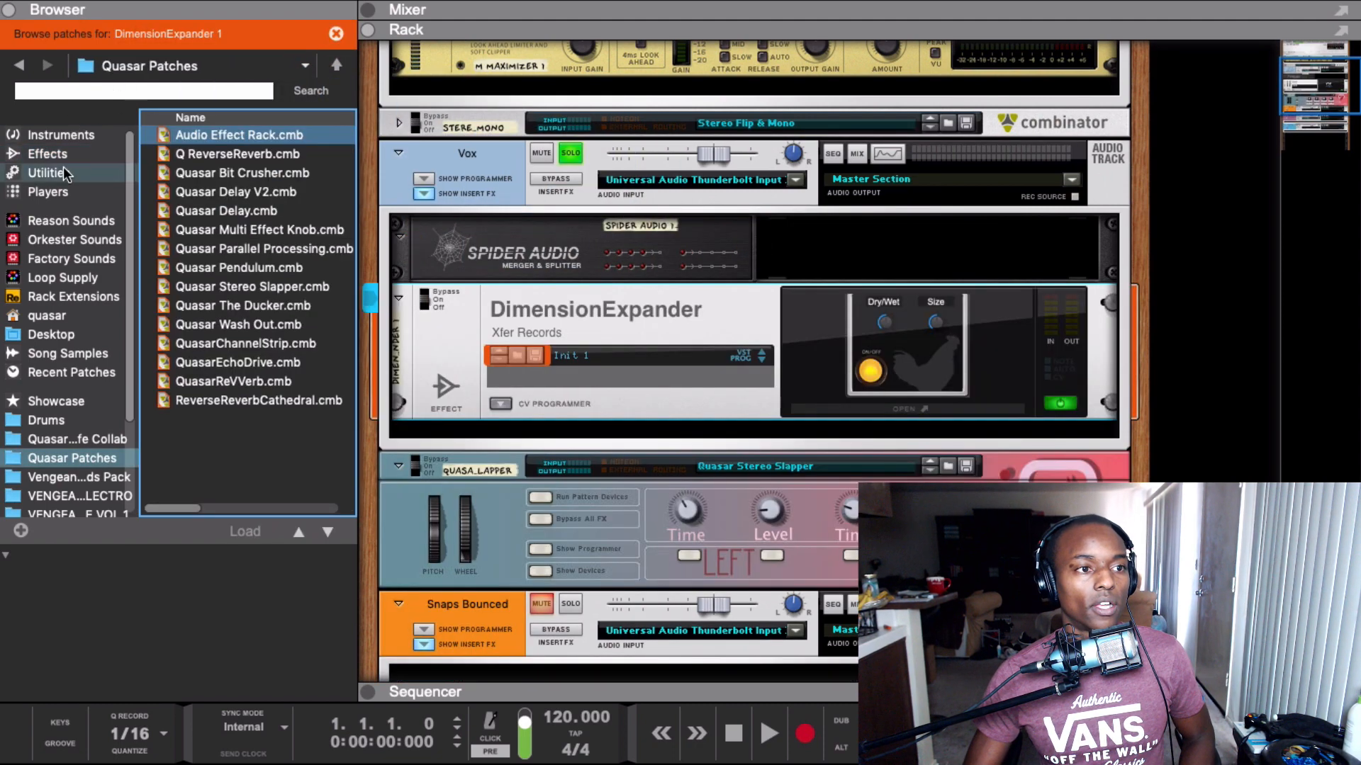
# Insert a Morfin XF Crossfader between the Spider Audio and DimensionExpander, and collapse the Browser
pyautogui.click(65, 172)
pyautogui.scroll(-6, 247, 322)
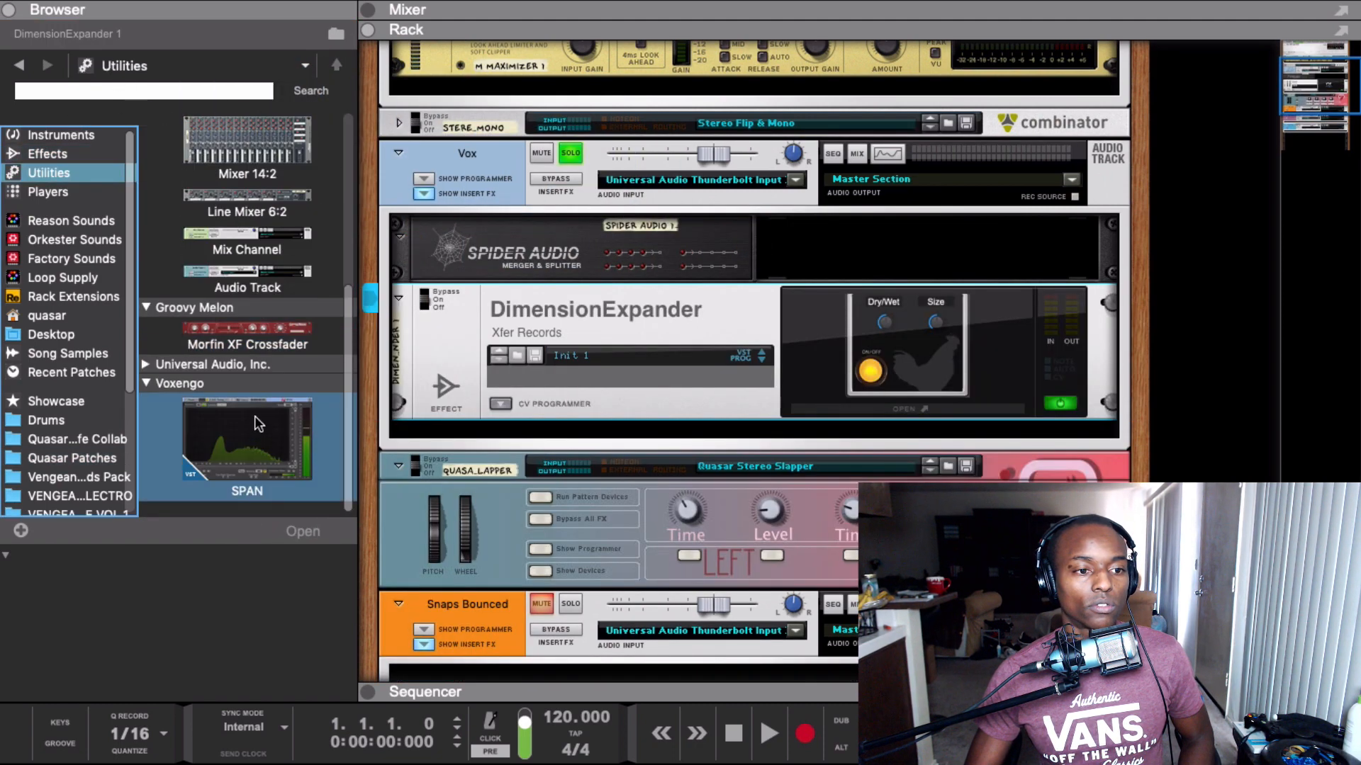
pyautogui.click(257, 328)
pyautogui.moveTo(257, 326); pyautogui.dragTo(881, 245)
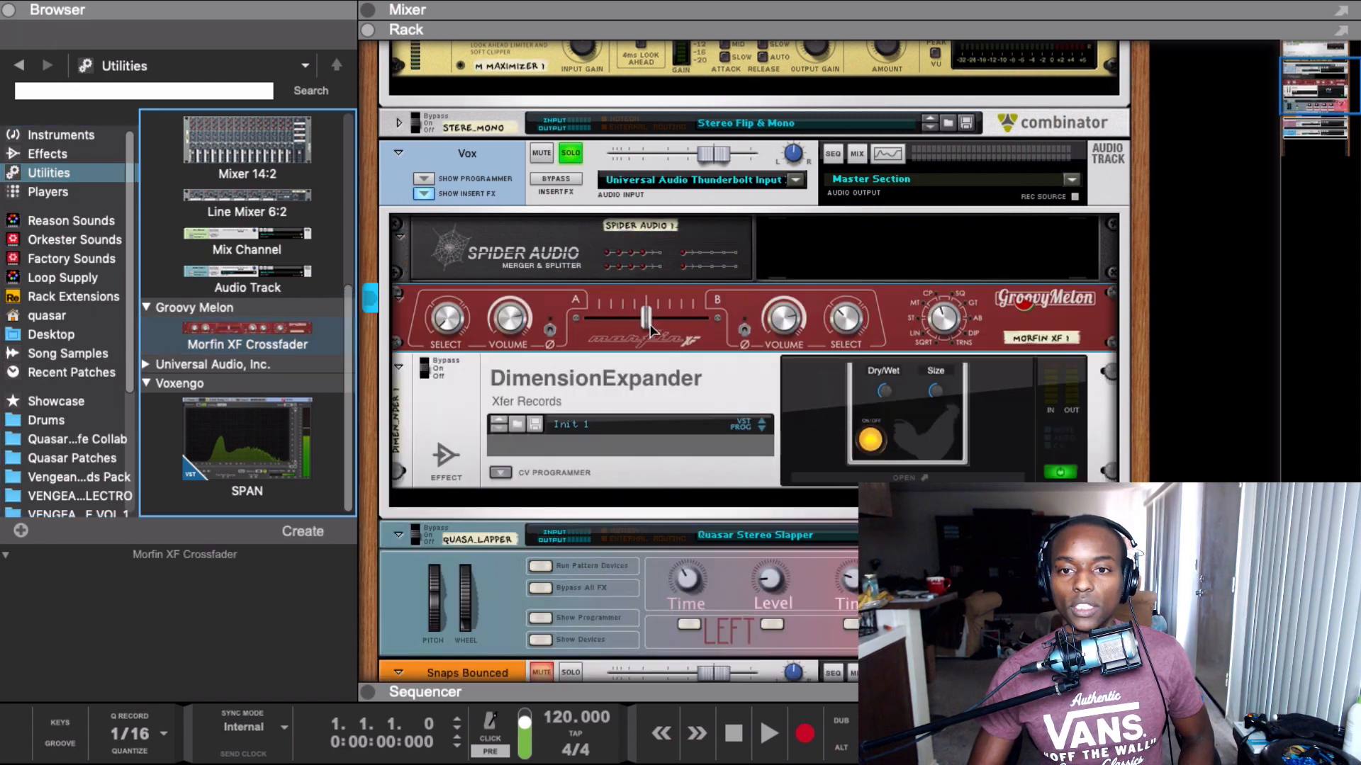
pyautogui.click(249, 15)
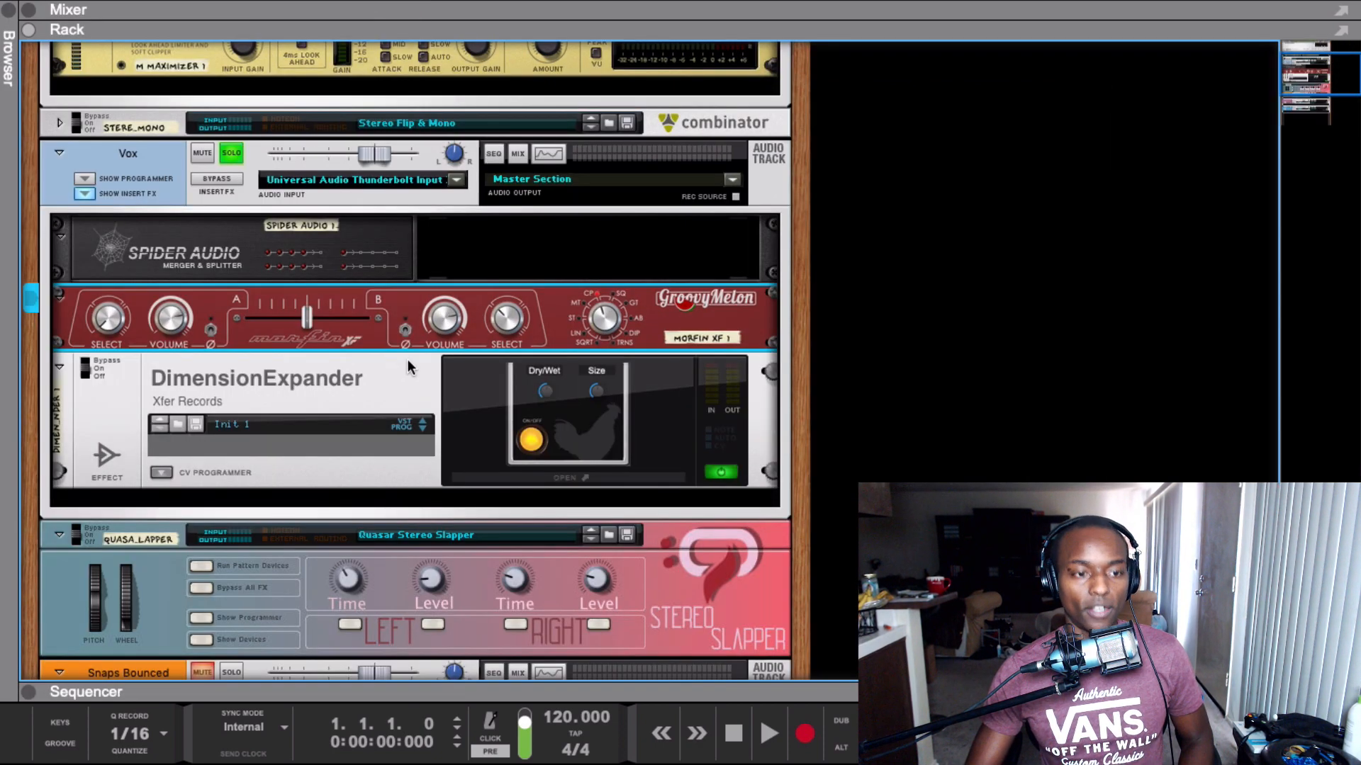
# Split the Vox insert send through Spider Audio into DimensionExpander and Stereo Slapper, wiring Slapper to Morfin input 1 and DimensionExpander to input 2
pyautogui.press('Tab')
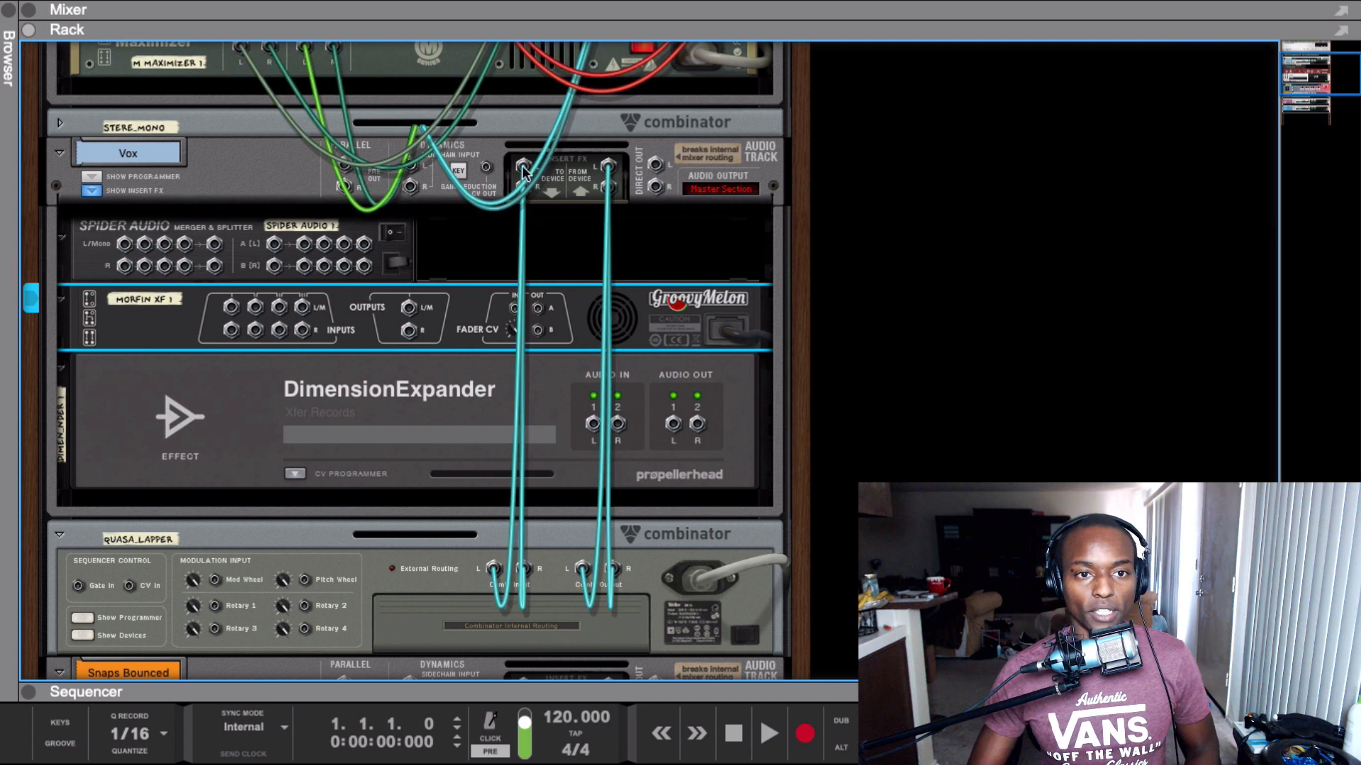
pyautogui.moveTo(523, 167); pyautogui.dragTo(552, 217)
pyautogui.moveTo(608, 167); pyautogui.dragTo(255, 306)
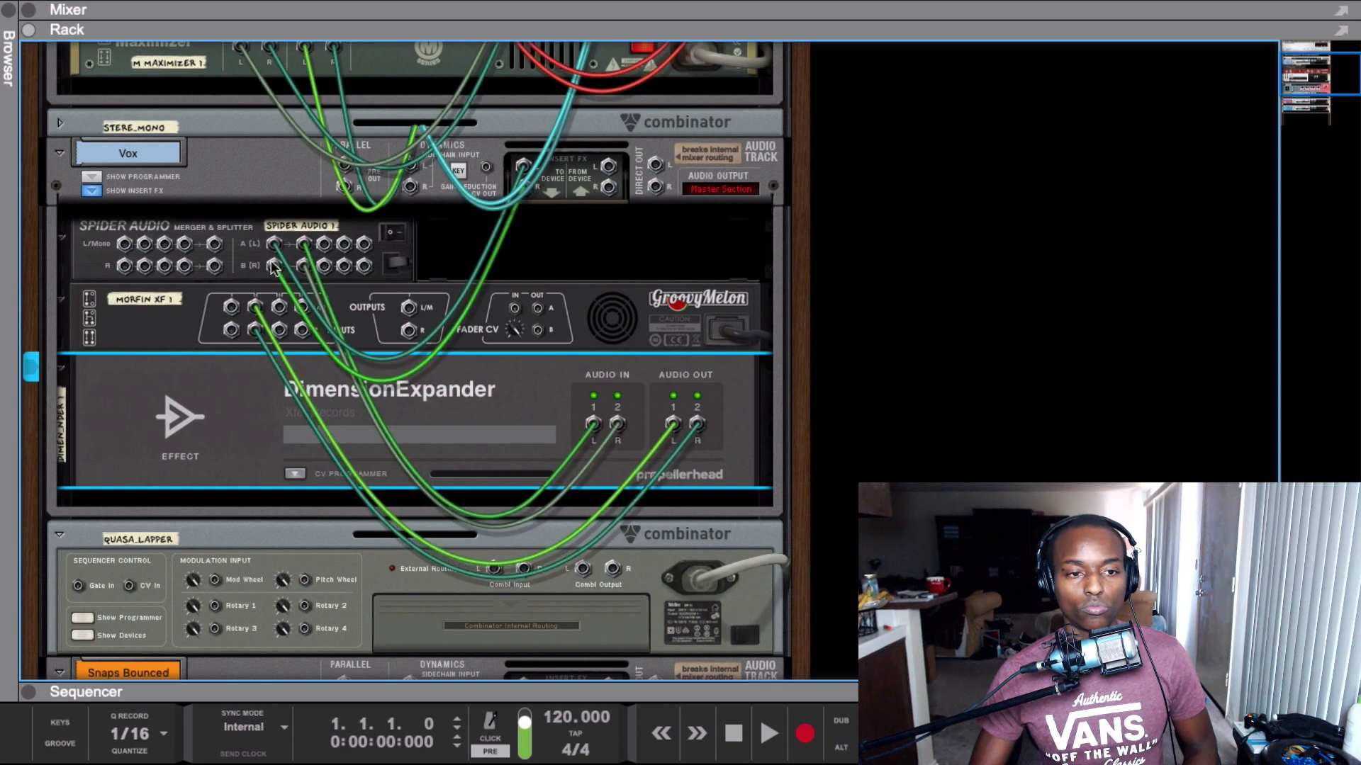
pyautogui.moveTo(313, 248); pyautogui.dragTo(411, 332)
pyautogui.press('Tab')
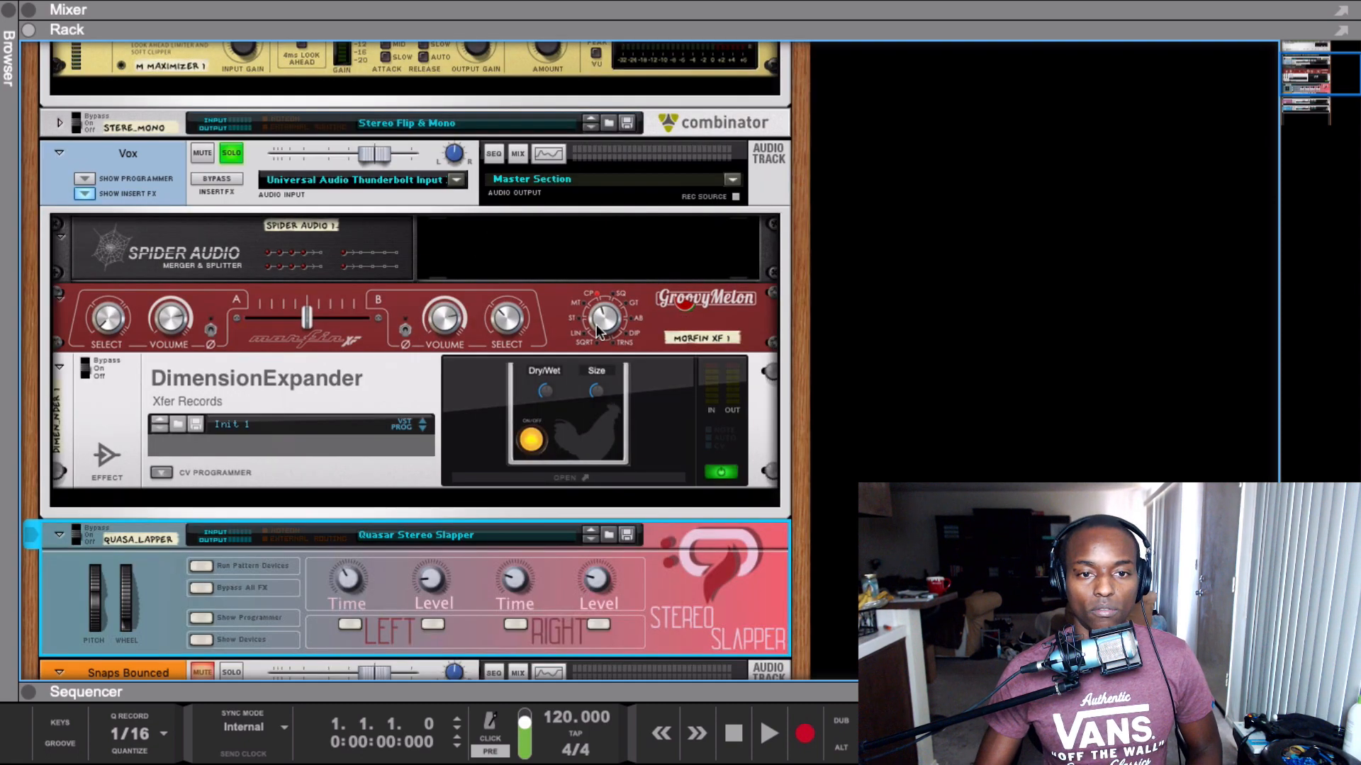
# Move the Morfin crossfader fully to A and briefly play the vocal with the DimensionExpander window open
pyautogui.moveTo(597, 325); pyautogui.dragTo(589, 295)
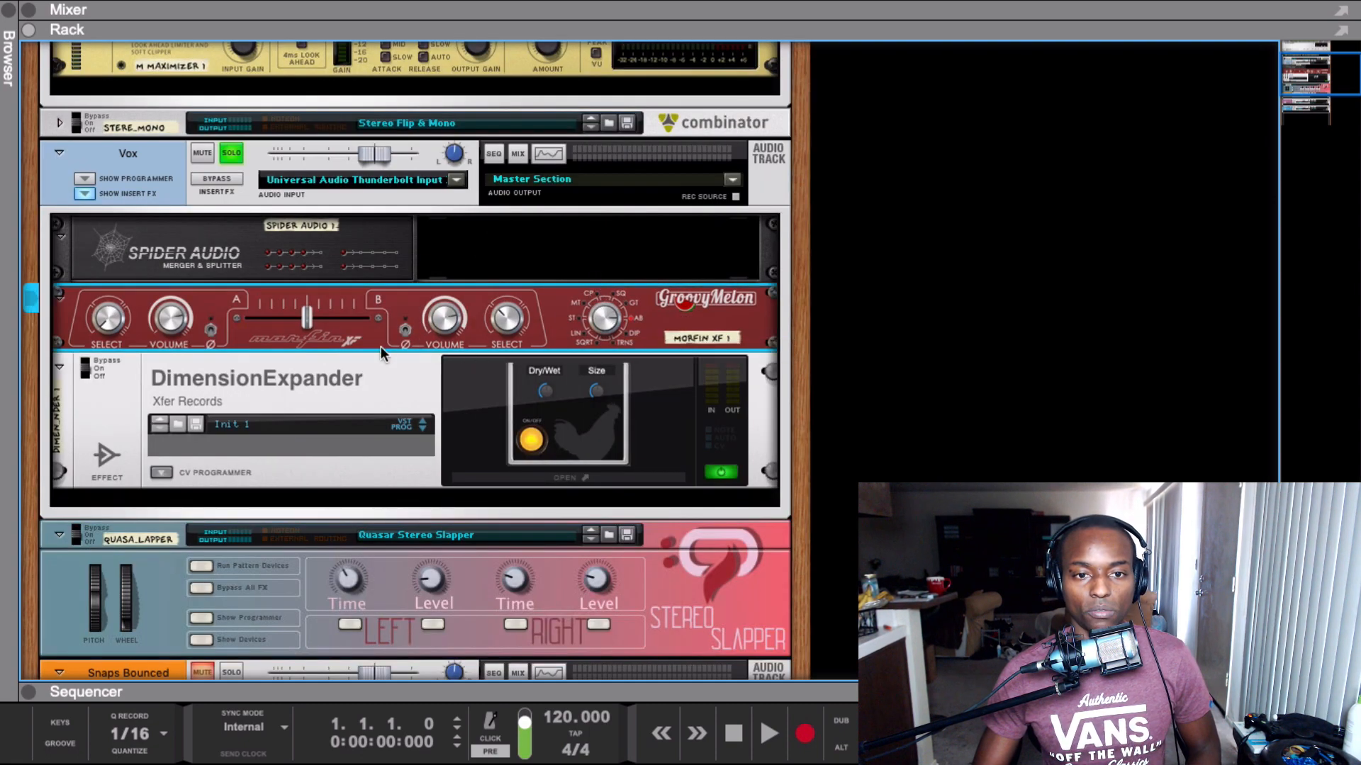
pyautogui.moveTo(300, 319); pyautogui.dragTo(161, 346)
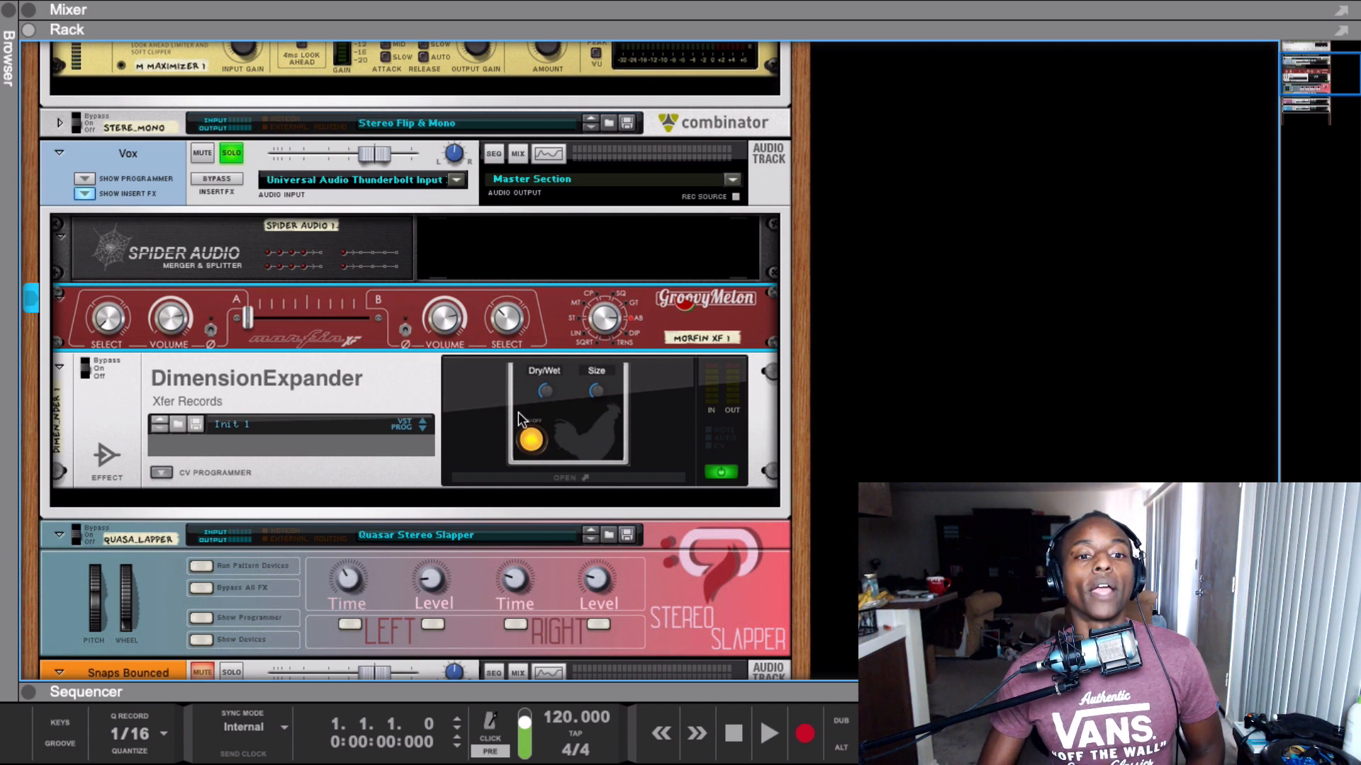
pyautogui.click(546, 376)
pyautogui.press('space')
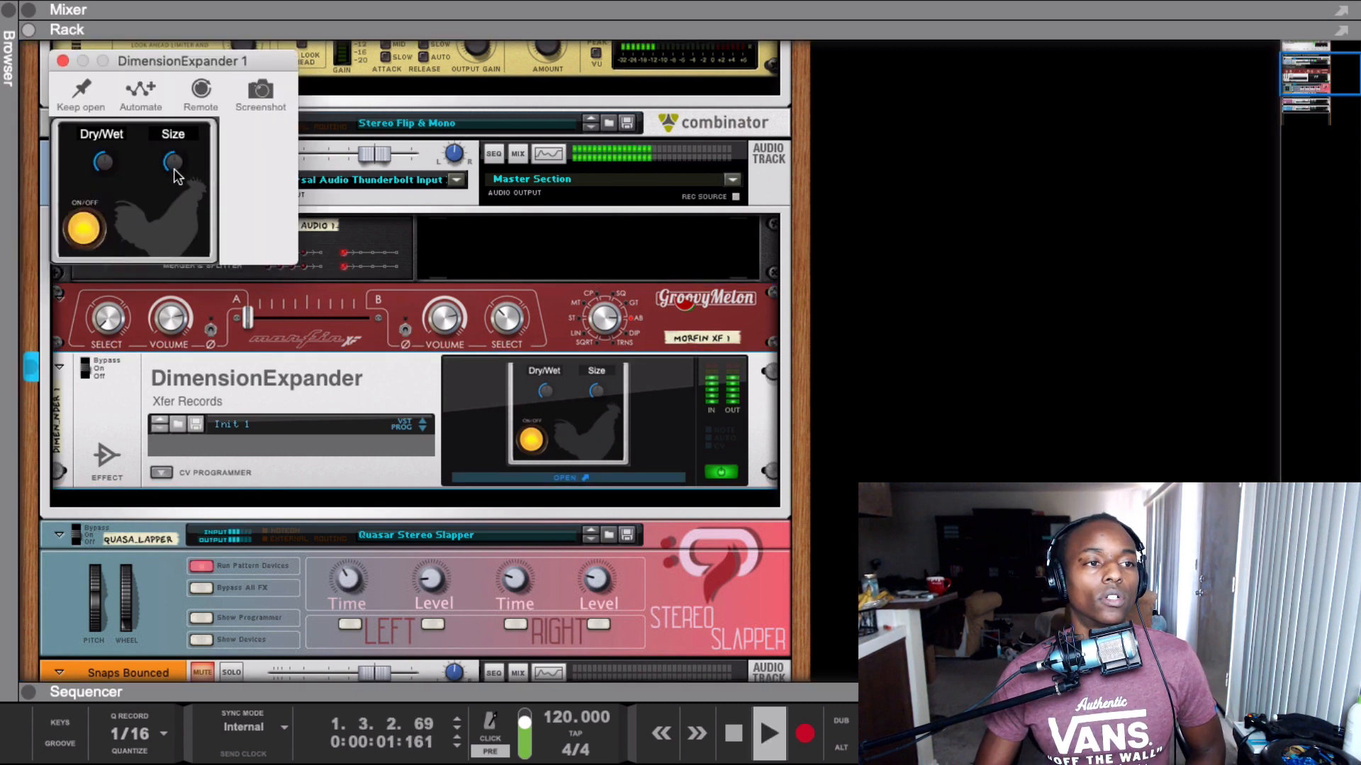
pyautogui.press('space')
pyautogui.moveTo(119, 61); pyautogui.dragTo(177, 78)
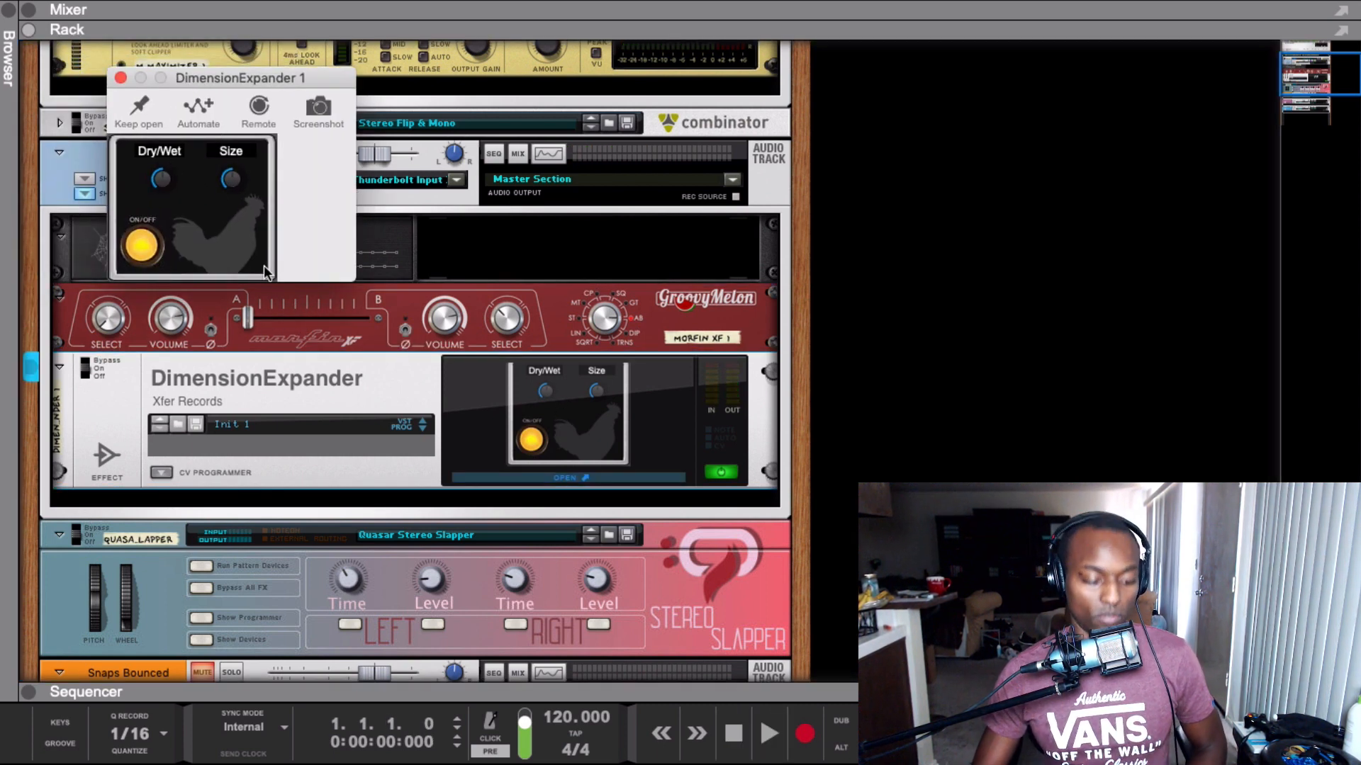
pyautogui.click(121, 77)
# Connect the Morfin XF's stereo outputs to the Vox track's insert returns on the back of the rack
pyautogui.press('Tab')
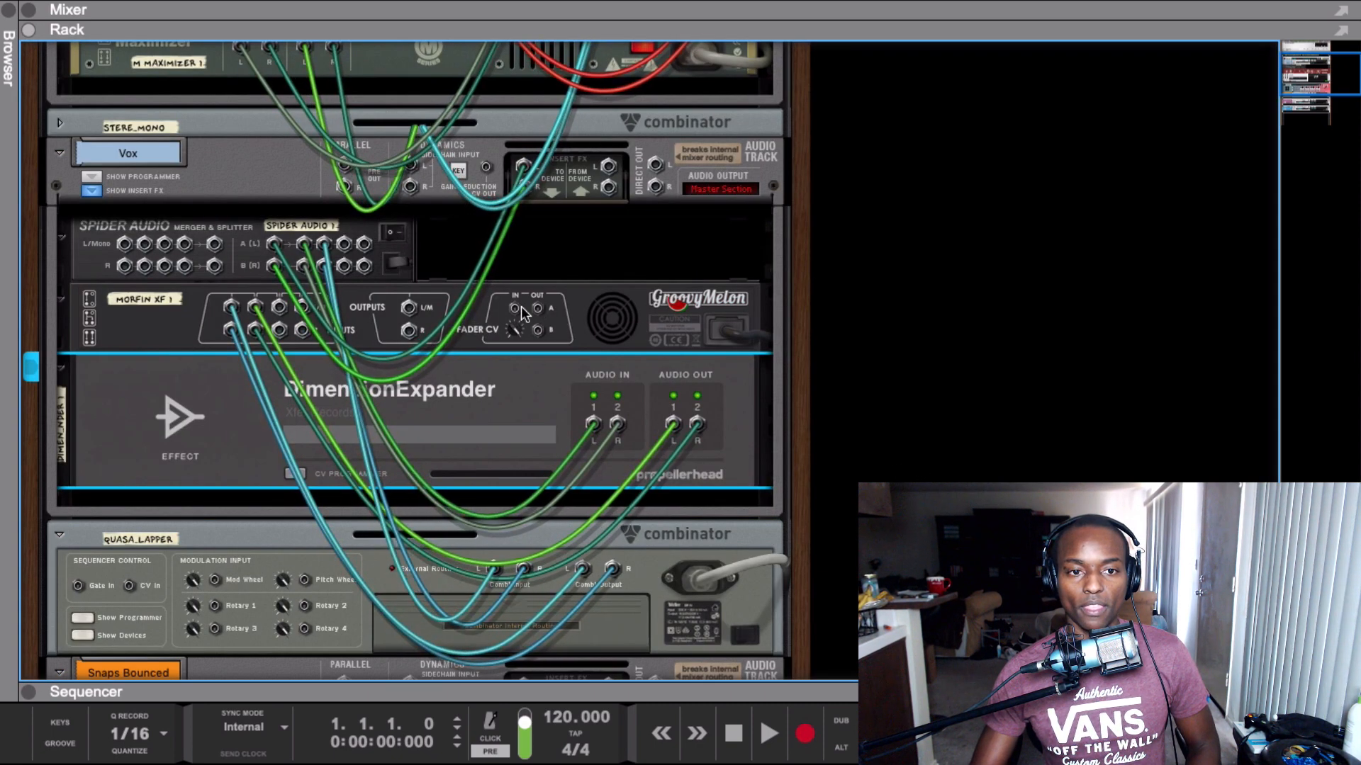
pyautogui.moveTo(537, 308); pyautogui.dragTo(610, 168)
pyautogui.moveTo(410, 308); pyautogui.dragTo(608, 167)
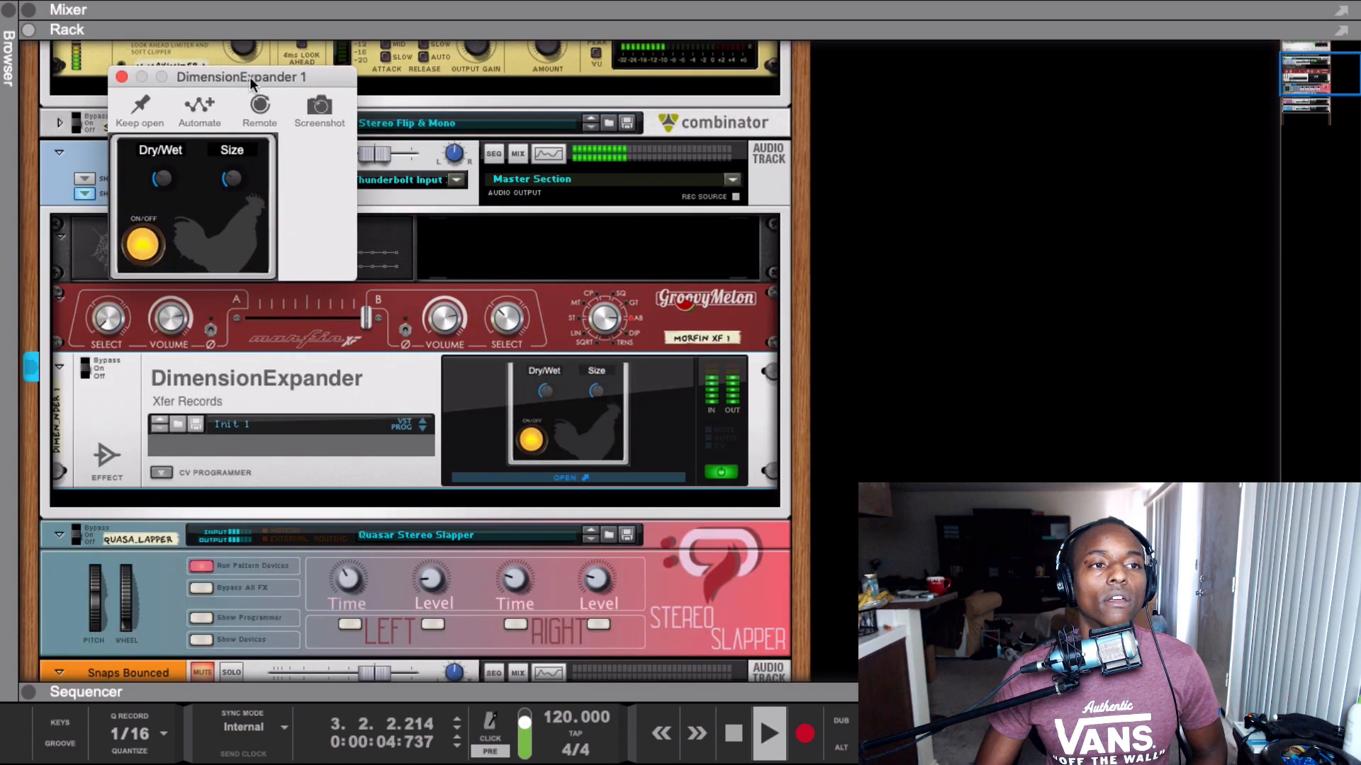
# Compare the vocal through DimensionExpander at crossfader B with Stereo Slapper at crossfader A
pyautogui.moveTo(249, 77); pyautogui.dragTo(999, 99)
pyautogui.press('space')
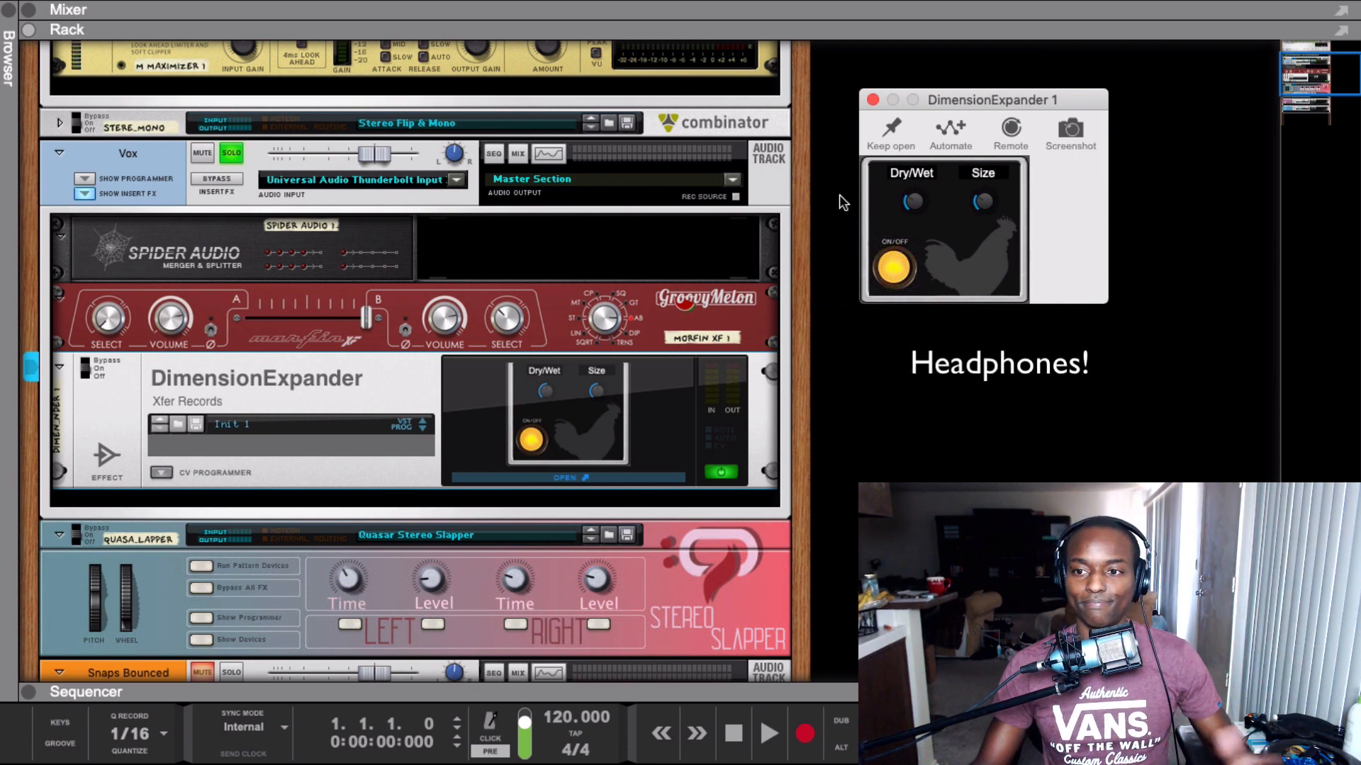
pyautogui.click(872, 100)
pyautogui.press('space')
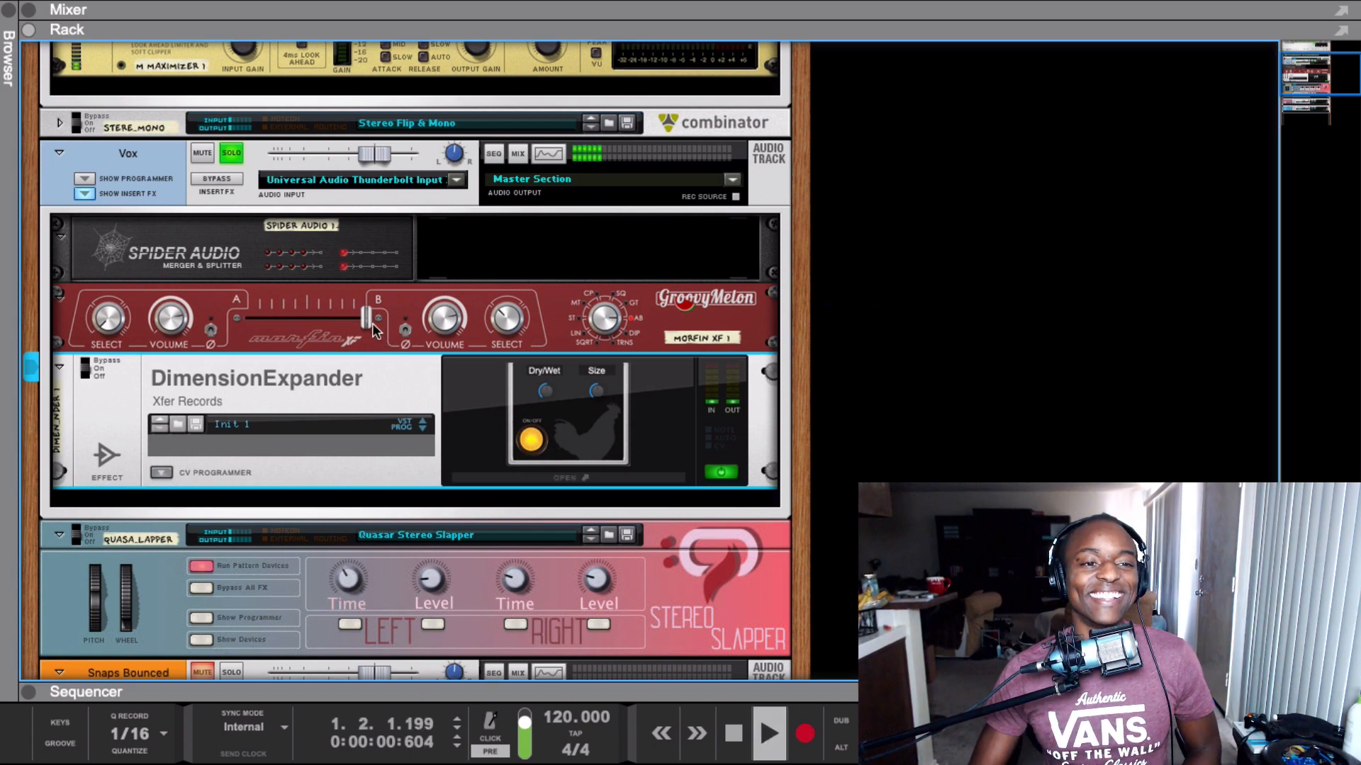
pyautogui.moveTo(368, 321); pyautogui.dragTo(247, 320)
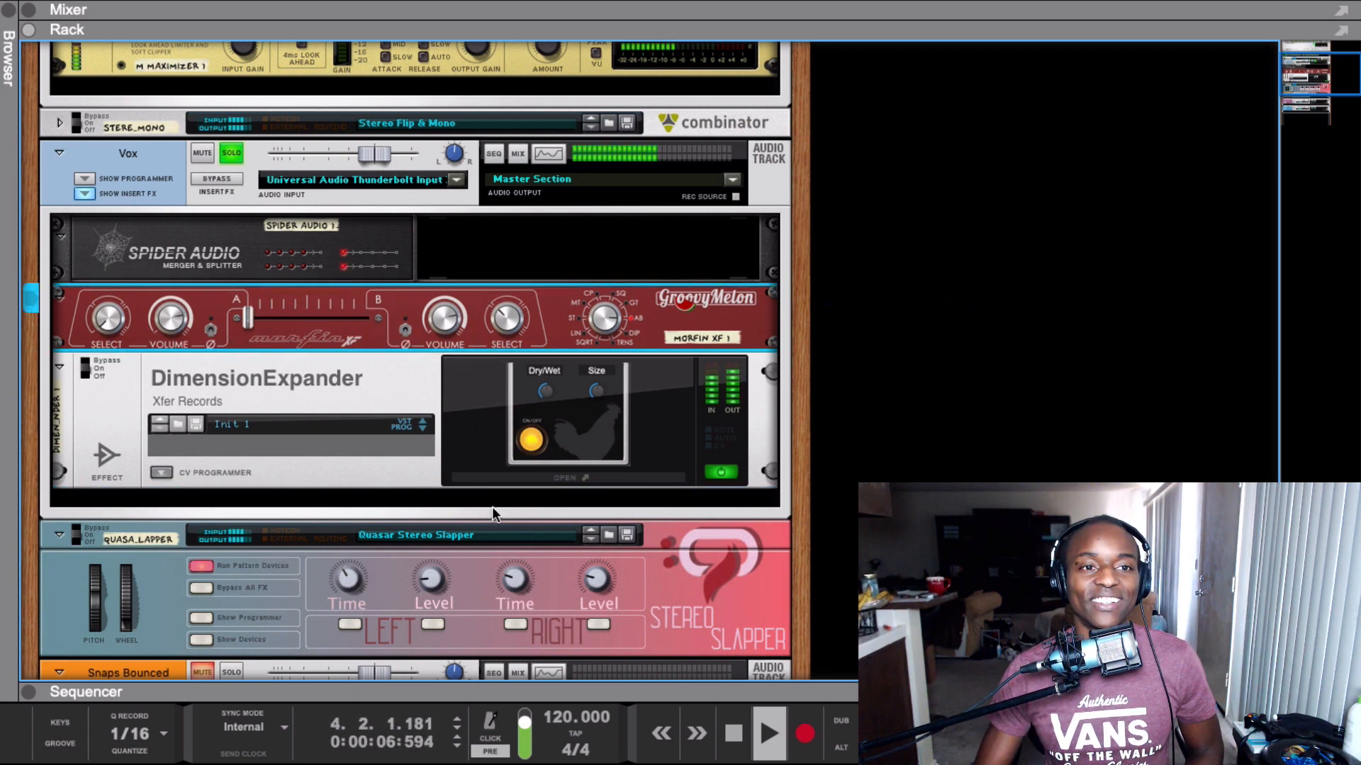
pyautogui.press('space')
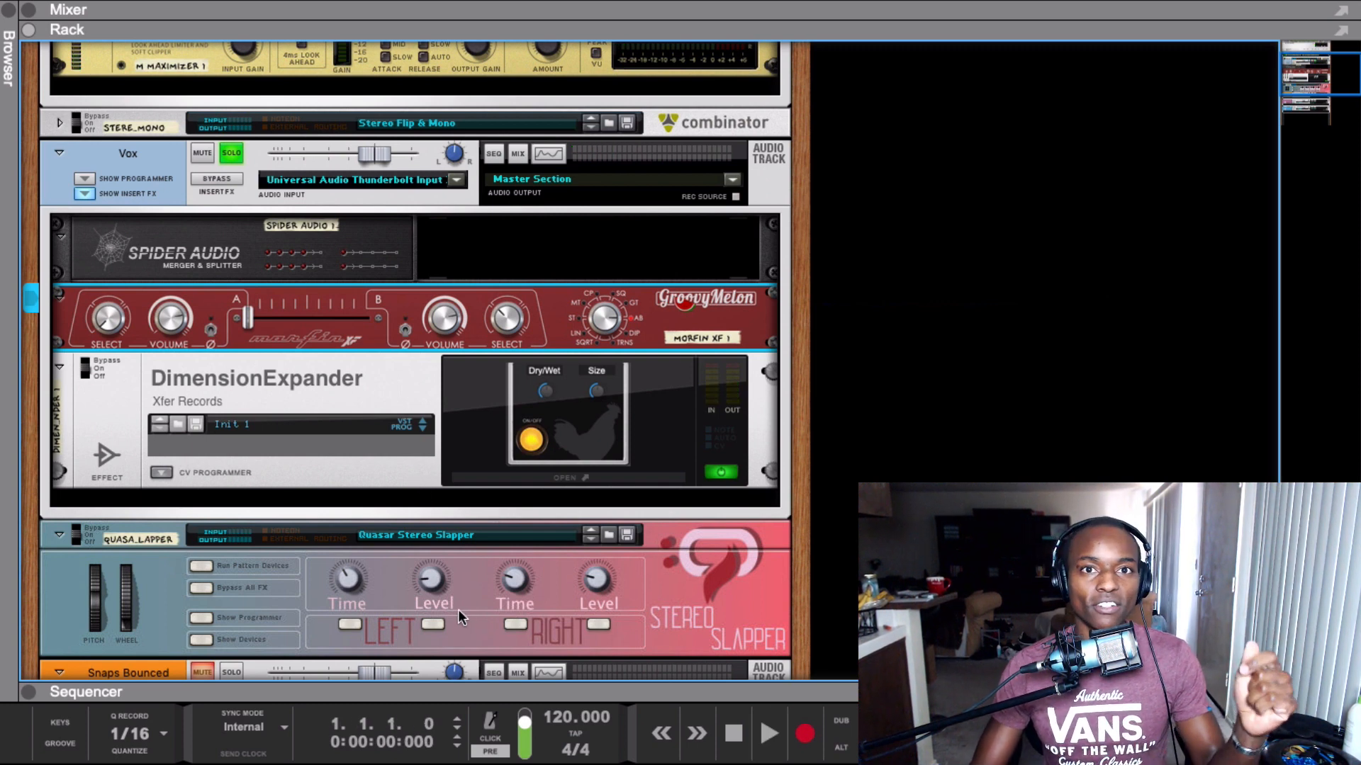
# Play the vocal with the crossfader at A, move it fully to B, and open DimensionExpander's window
pyautogui.press('space')
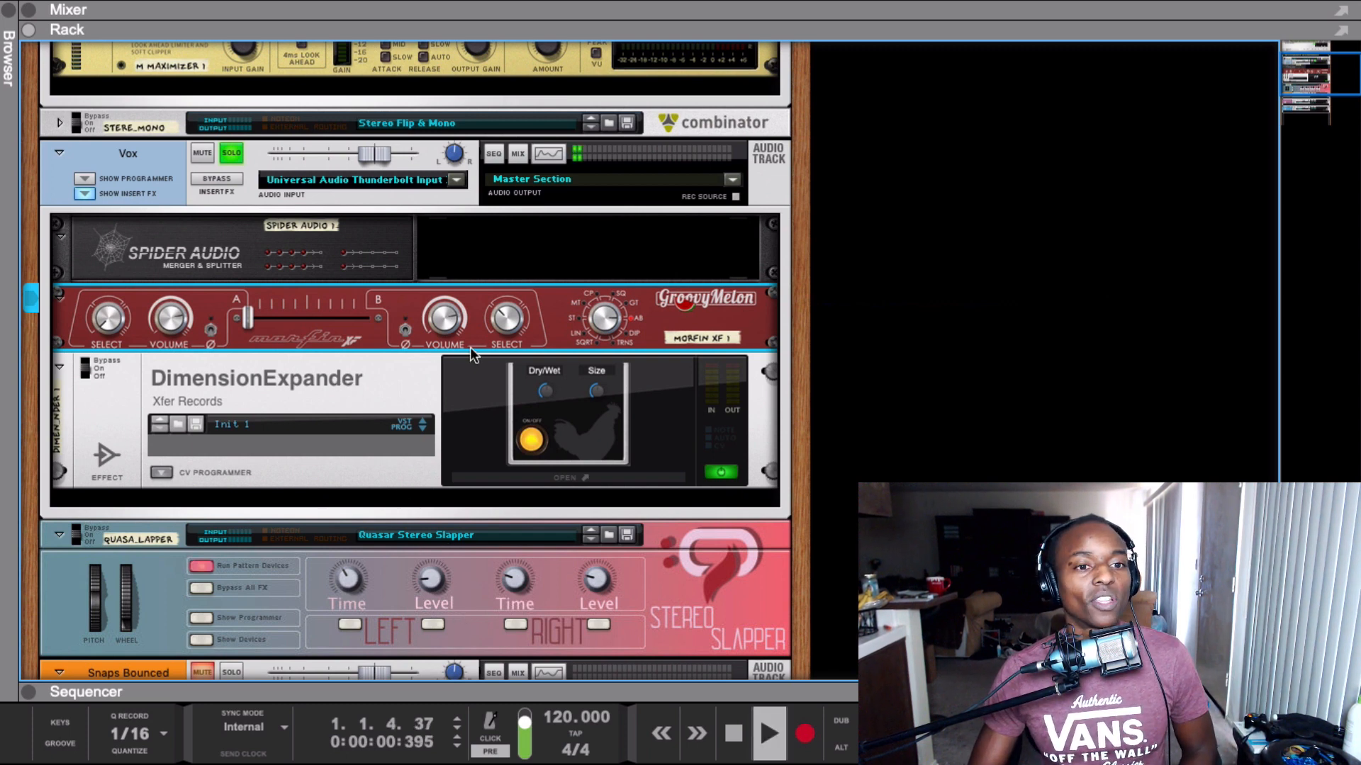
pyautogui.press('space')
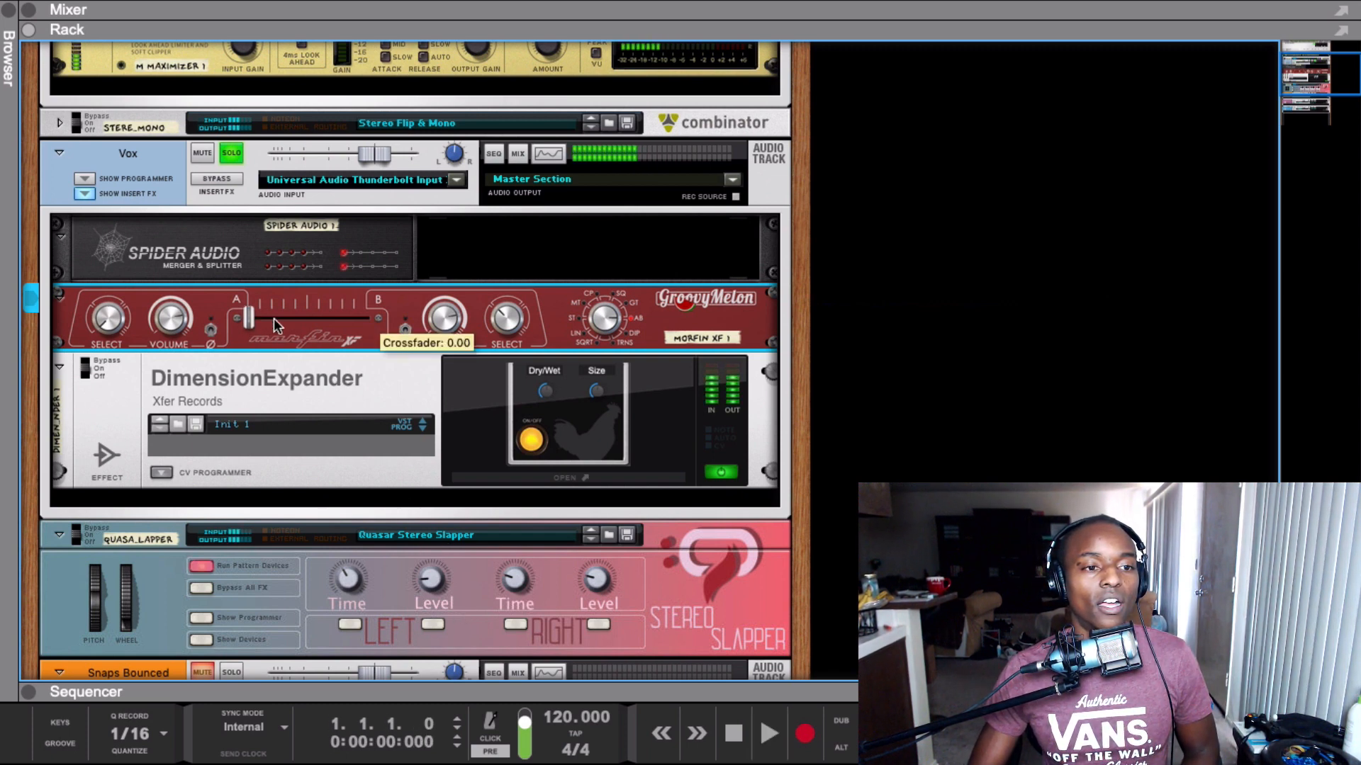
pyautogui.moveTo(276, 326); pyautogui.dragTo(829, 301)
pyautogui.click(650, 398)
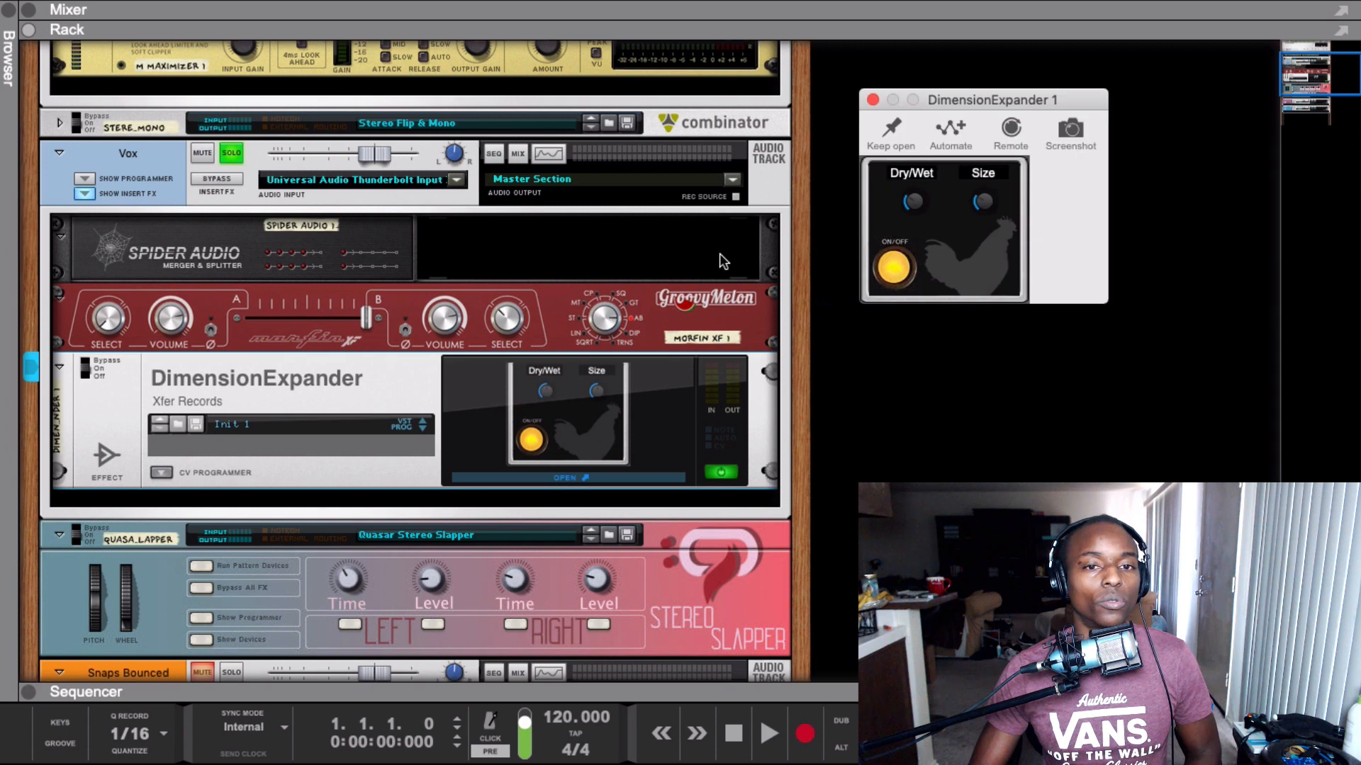
# Audition DimensionExpander on the vocal with its Size raised and Dry/Wet adjusted, and close its window
pyautogui.press('space')
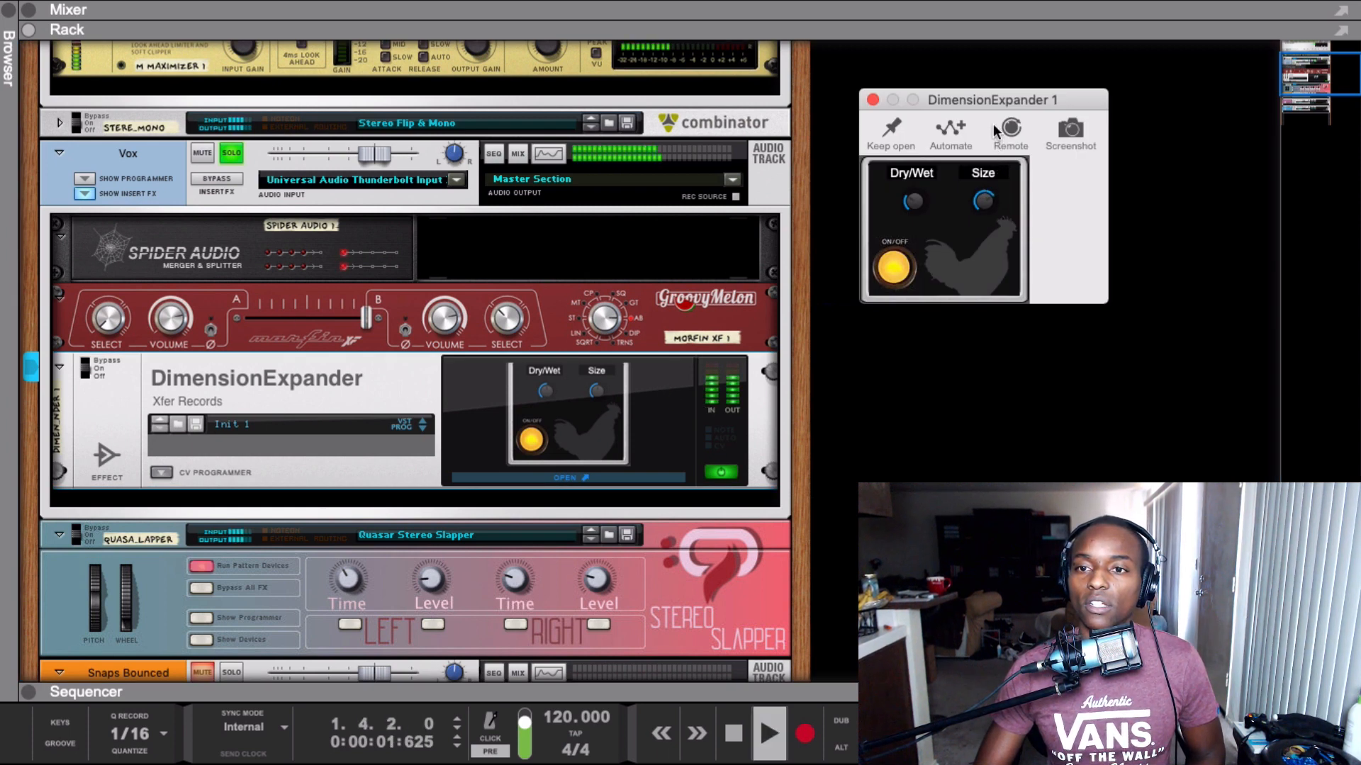
pyautogui.press('space')
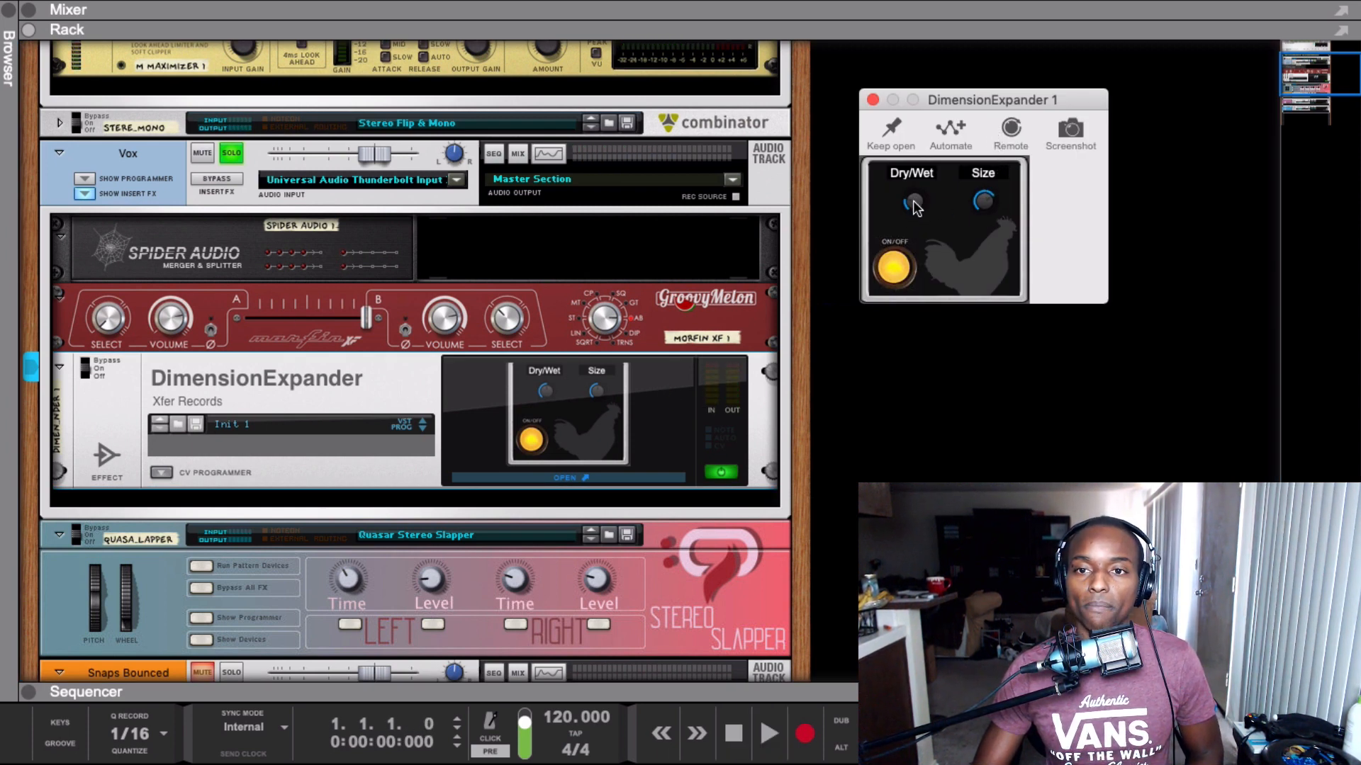
pyautogui.press('space')
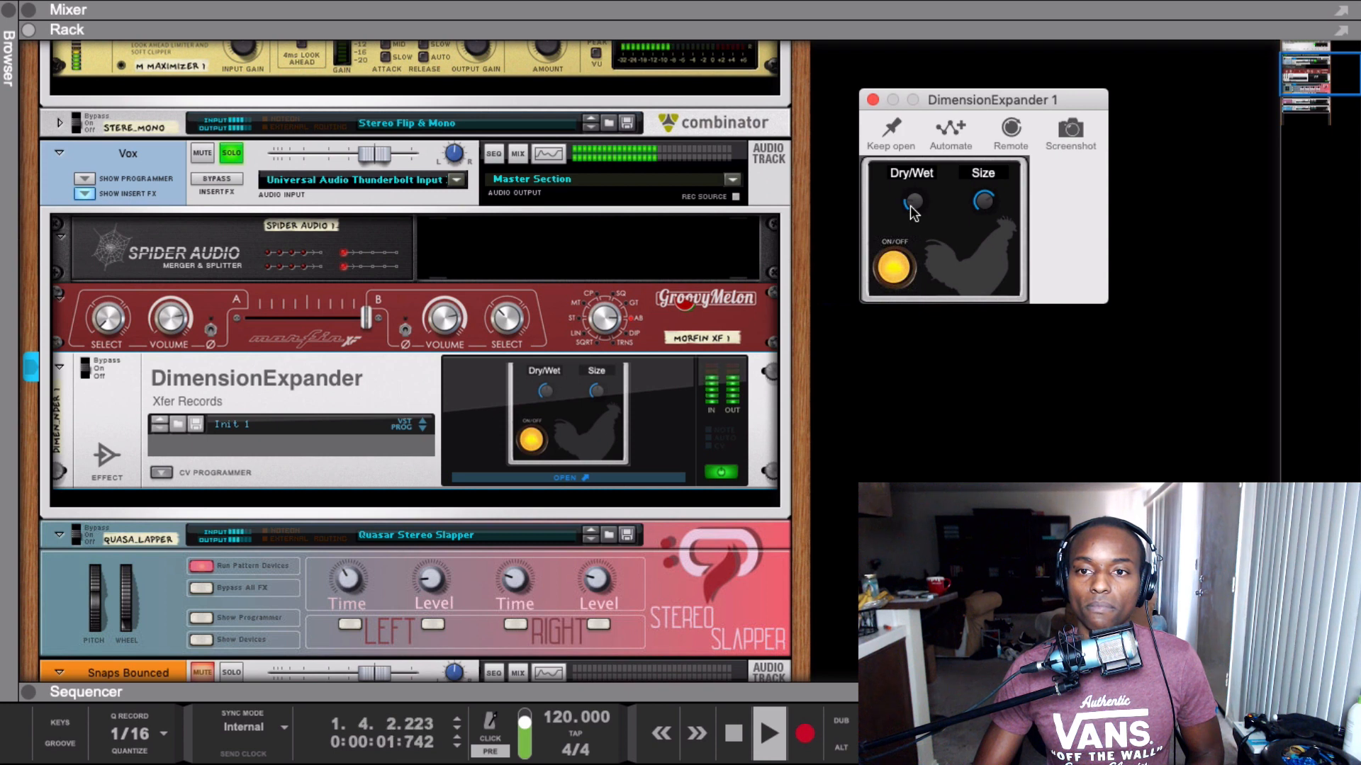
pyautogui.press('space')
pyautogui.click(872, 99)
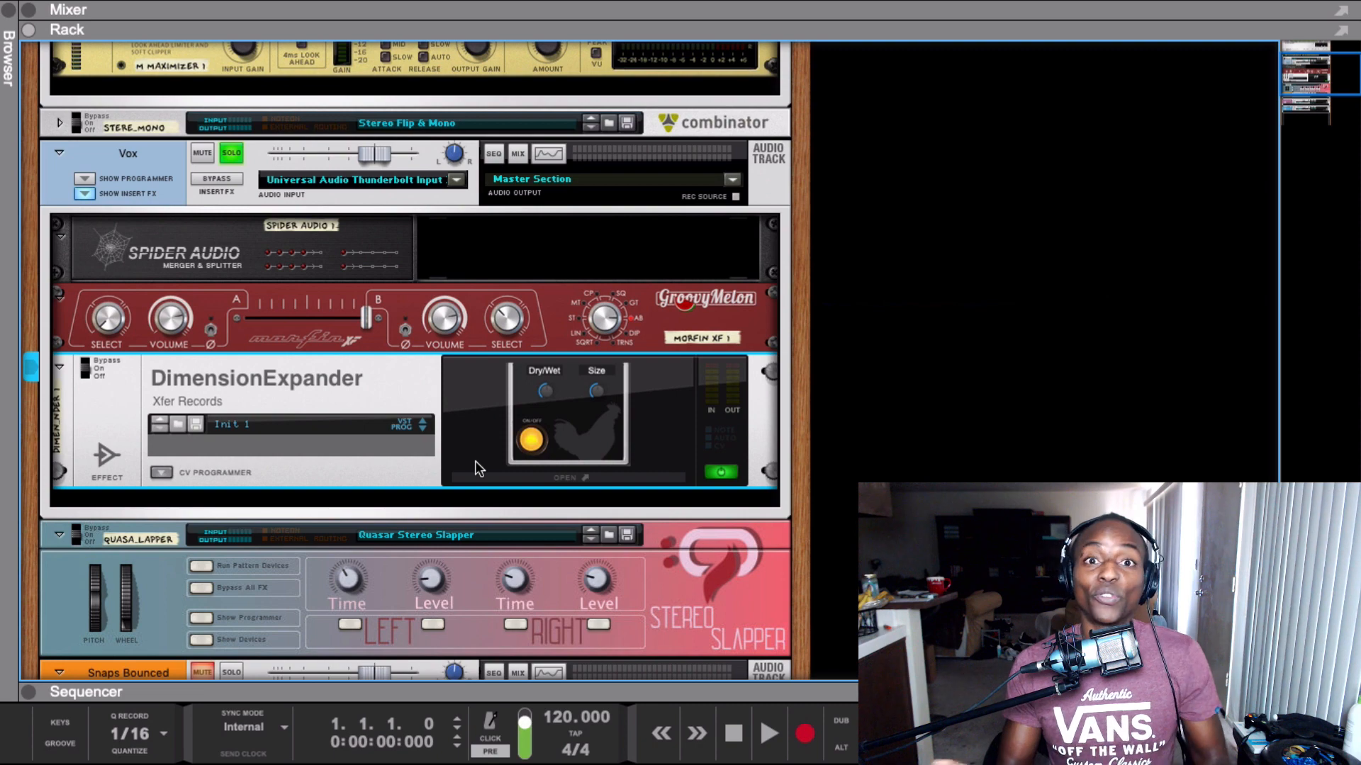
# Select the Quasar Stereo Slapper combinator in the rack
pyautogui.scroll(-3, 475, 464)
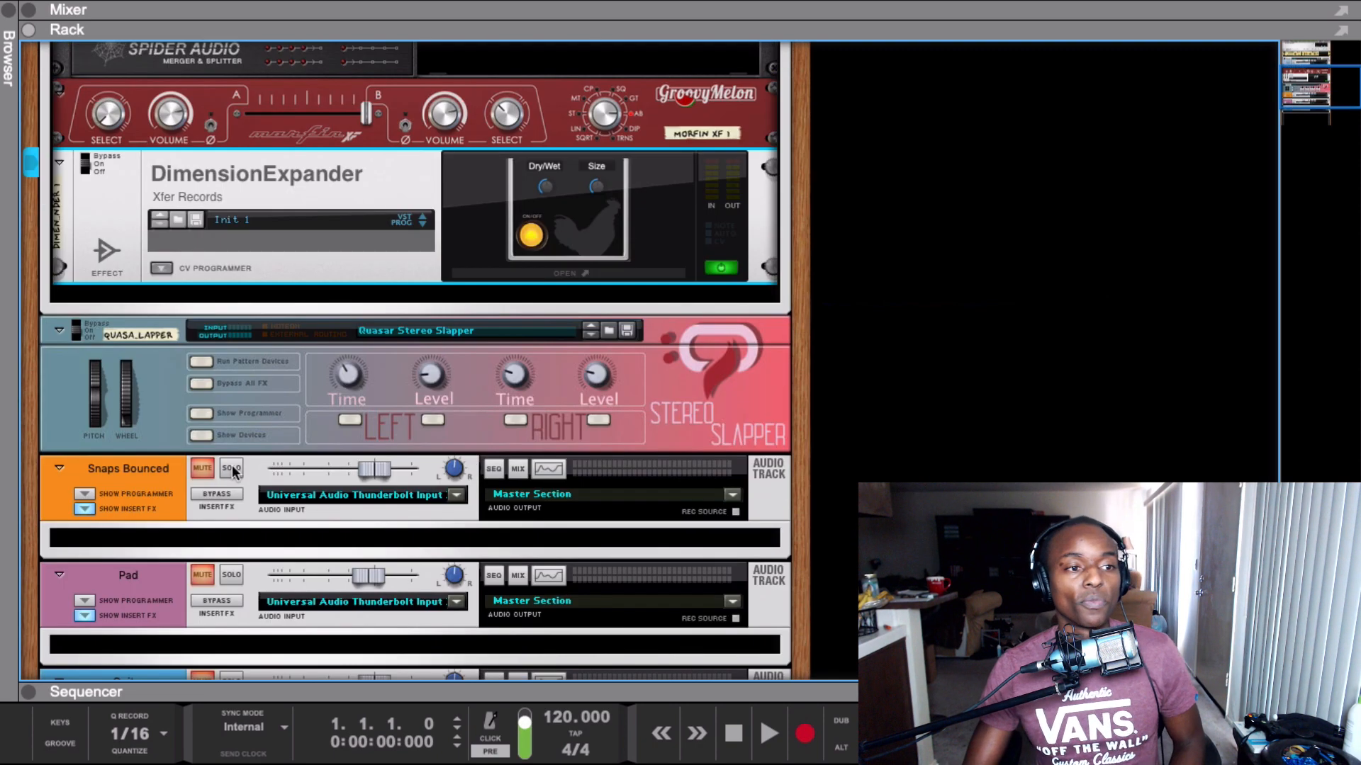
pyautogui.click(154, 351)
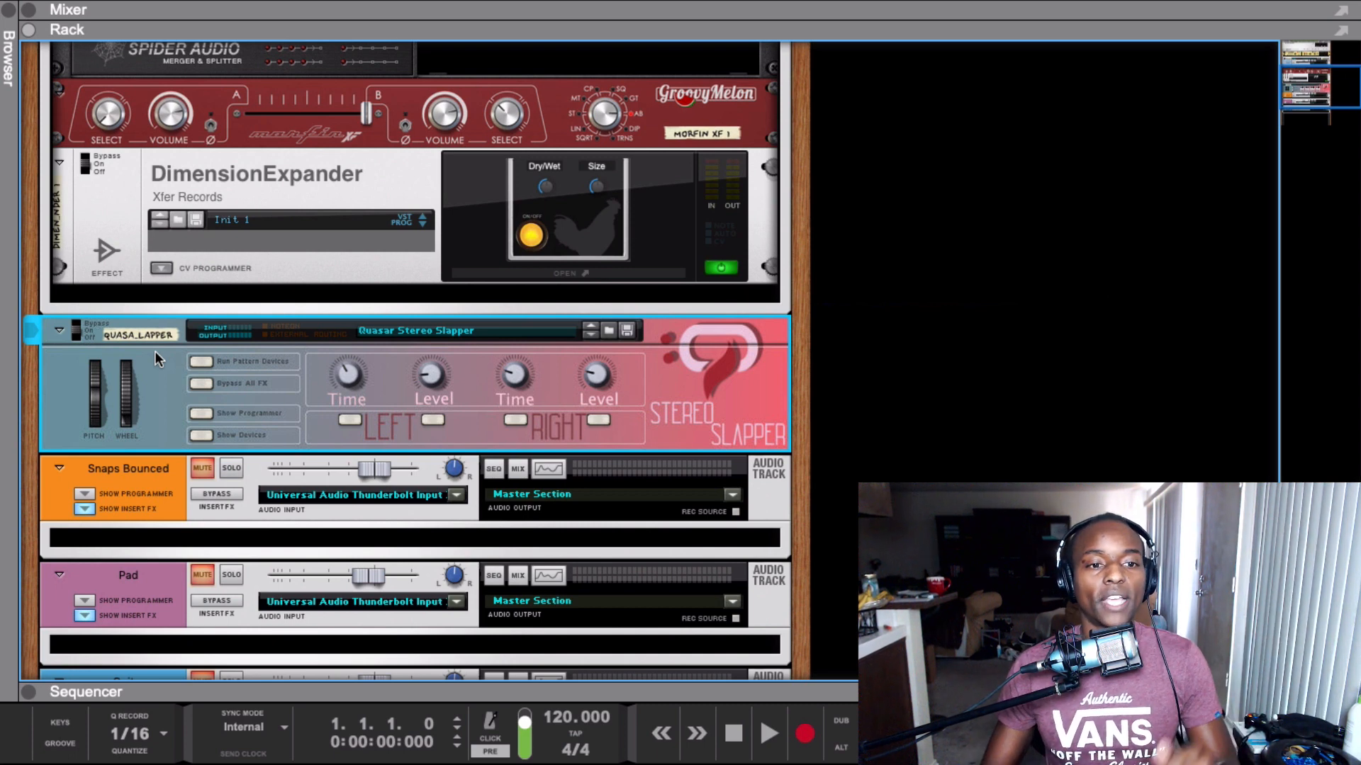
pyautogui.scroll(-1, 284, 358)
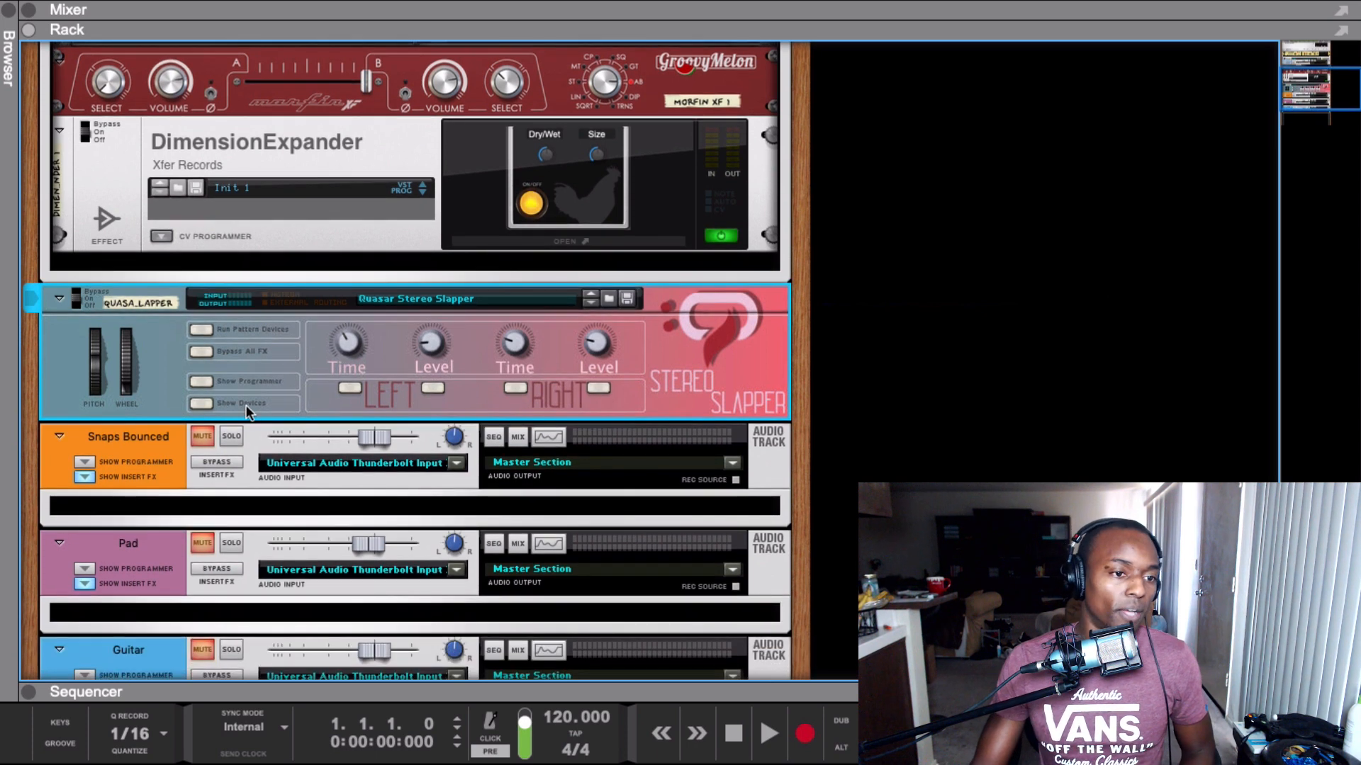